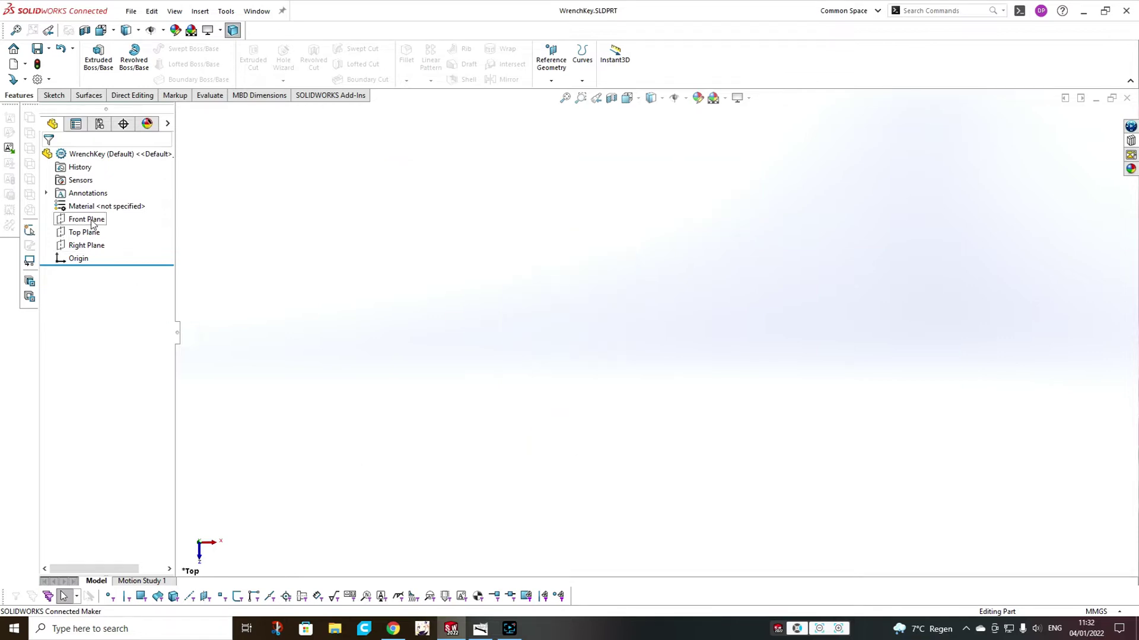
- Start a new sketch on the Top Plane
left_click(81, 233)
left_click(87, 210)
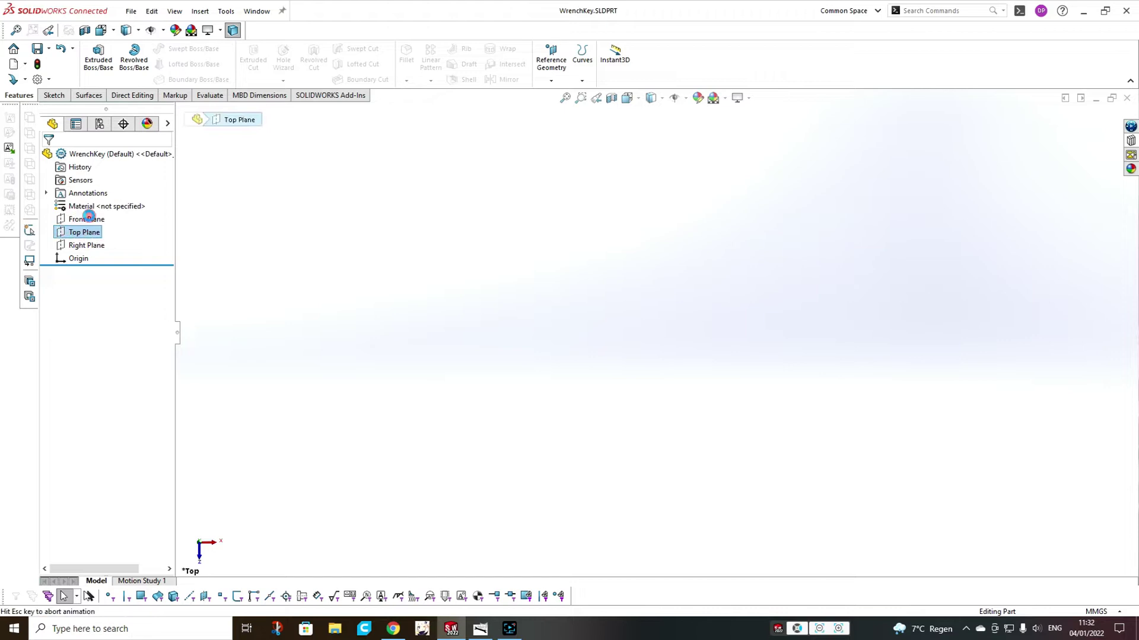
left_click(636, 100)
left_click(645, 132)
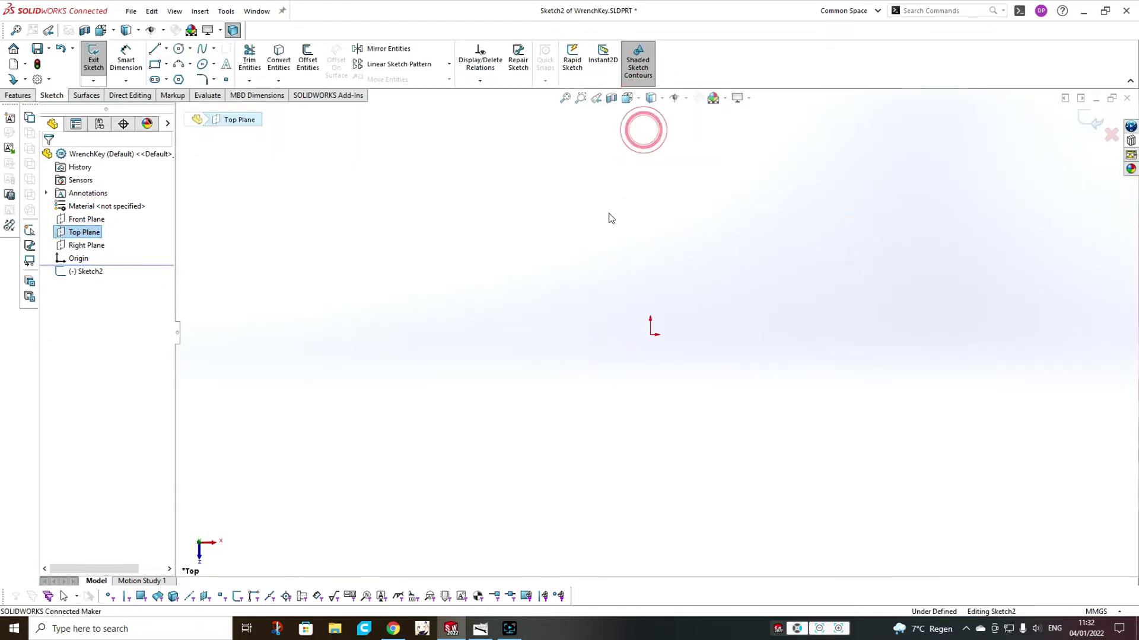
- Insert the sketch picture key-683546_1920.png and move it to about X -93 mm, Y -5 mm
left_click(201, 12)
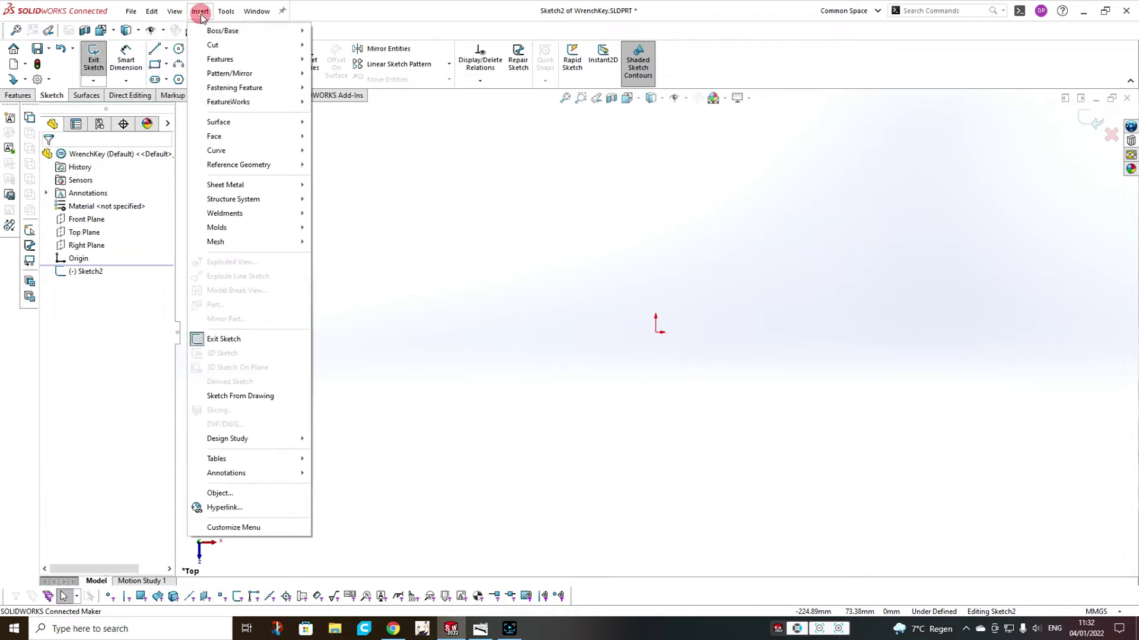
mouse_move(226, 11)
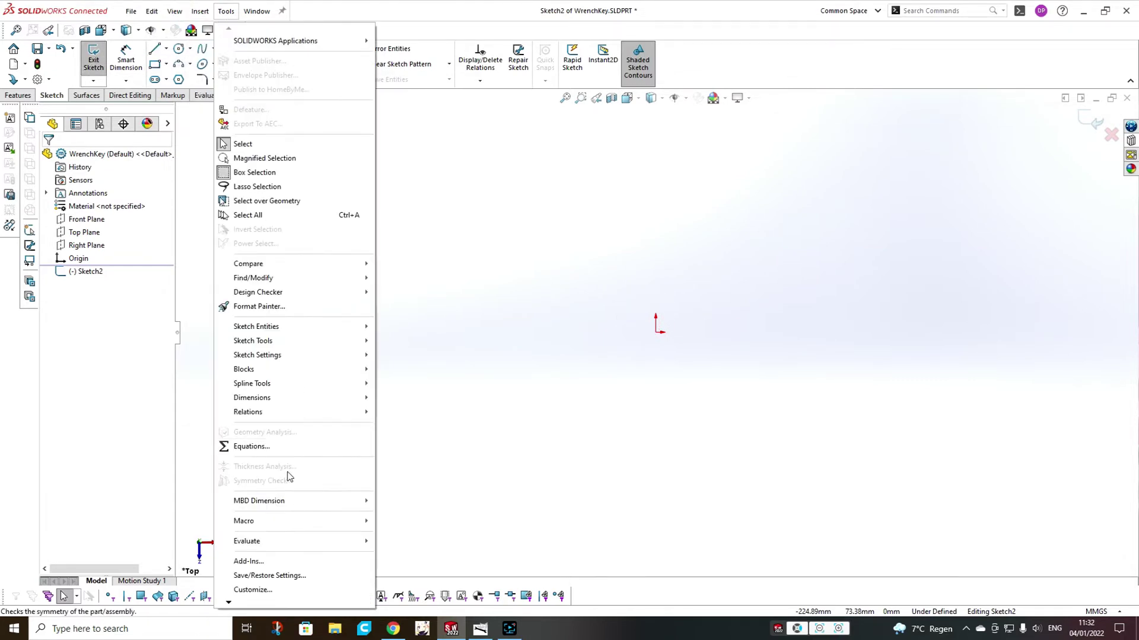
mouse_move(277, 343)
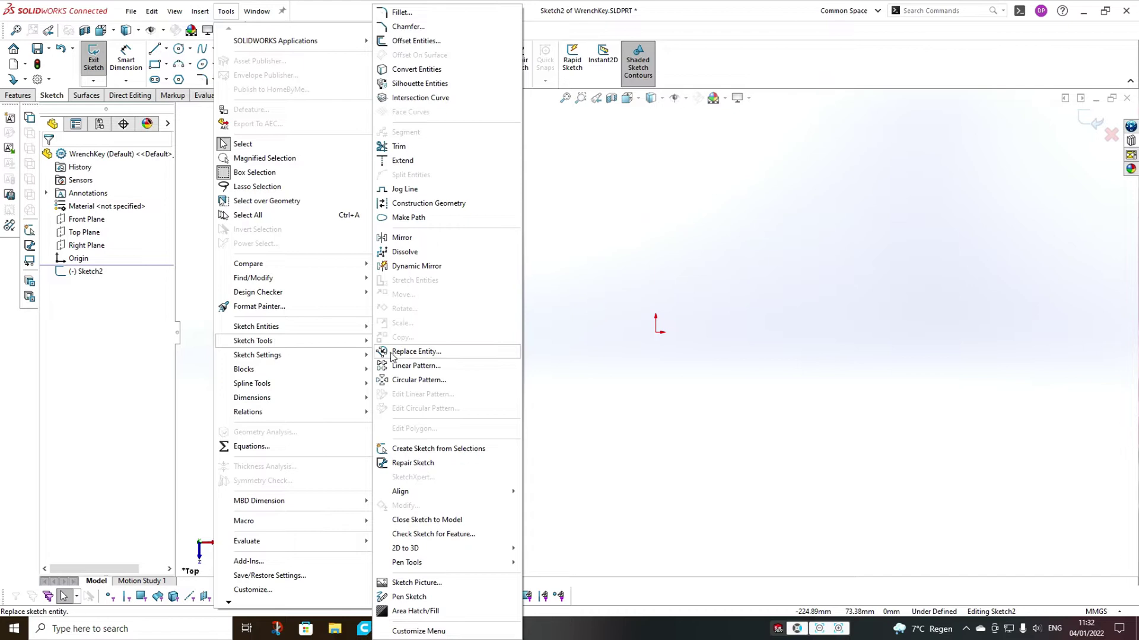
left_click(416, 582)
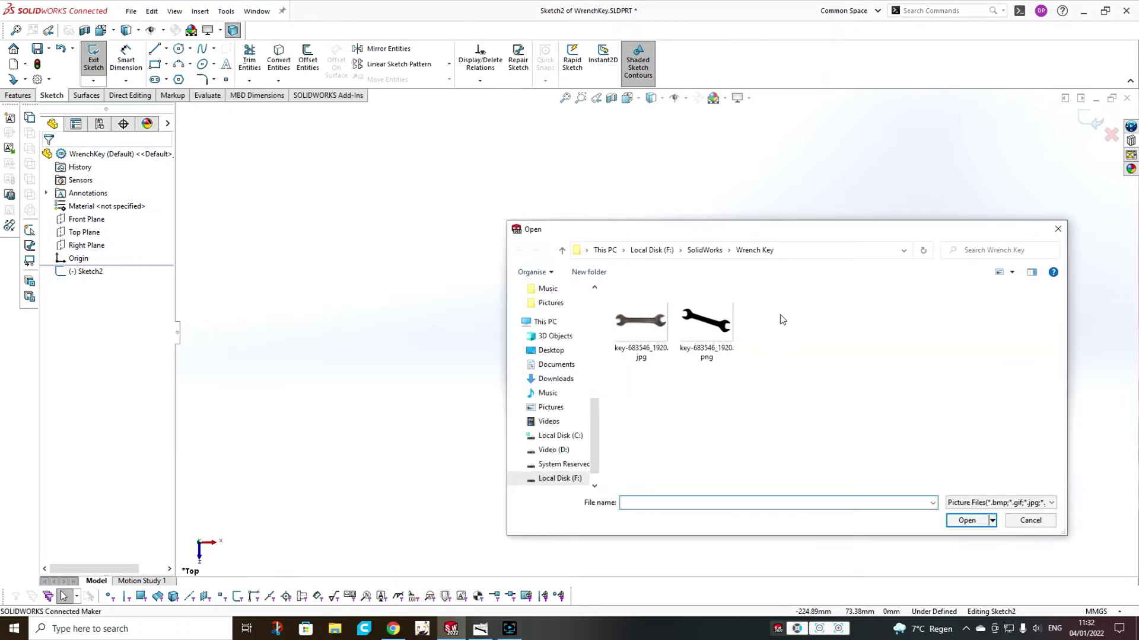
double_click(707, 319)
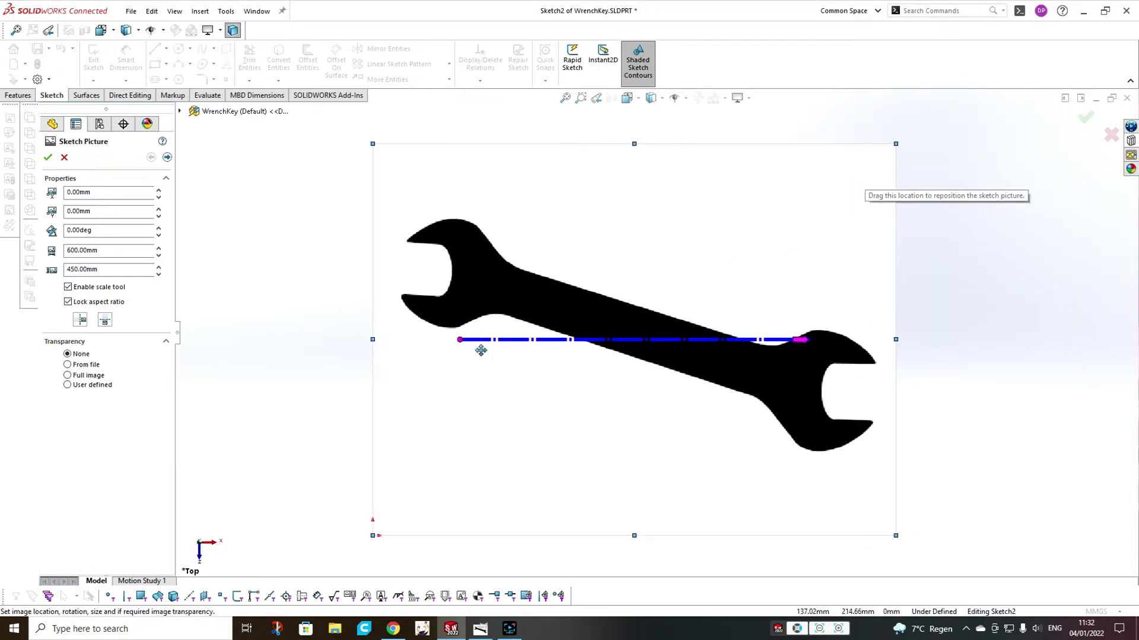
mouse_move(391, 406)
left_mouse_down()
mouse_move(258, 331)
mouse_move(310, 406)
left_mouse_up()
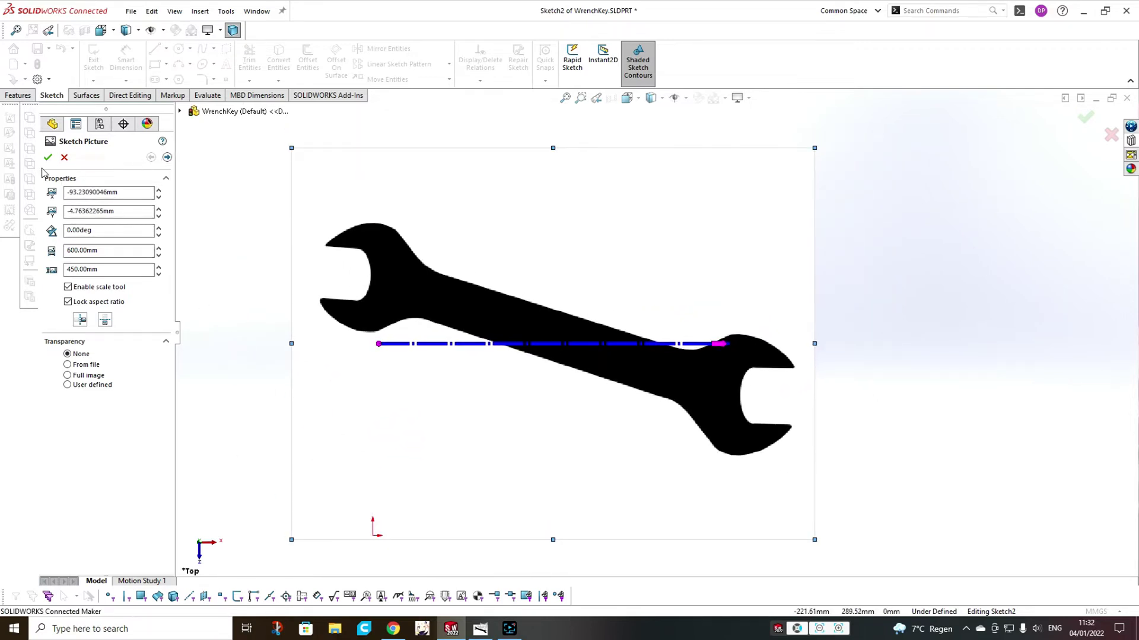
left_click(61, 158)
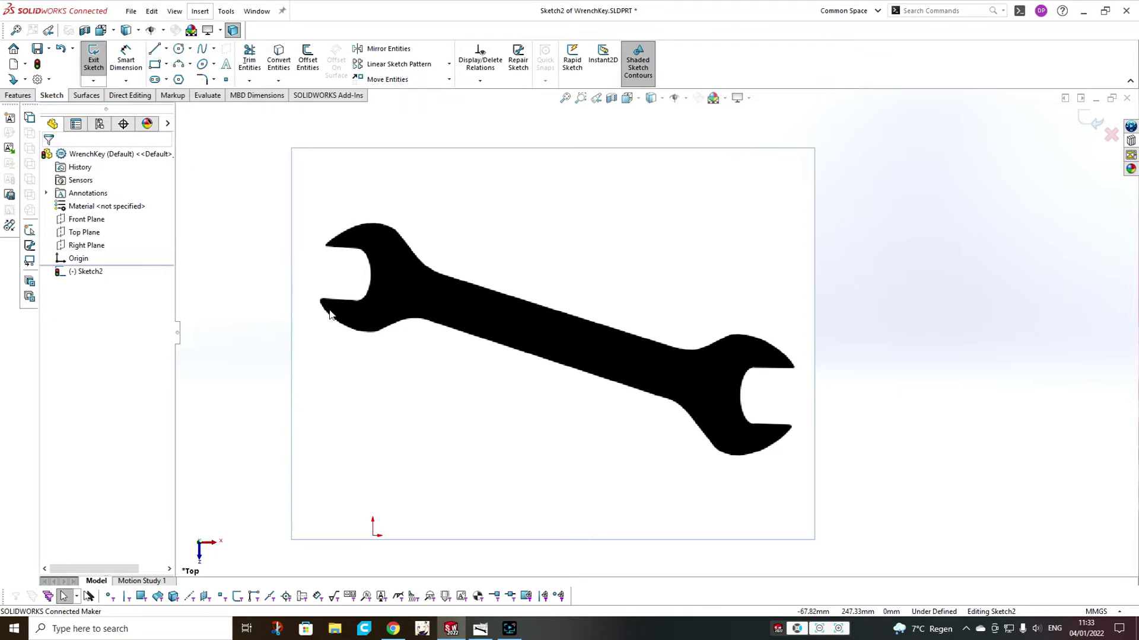
- Check in the add-ins list that the Autotrace add-in is active
left_click(153, 13)
mouse_move(181, 14)
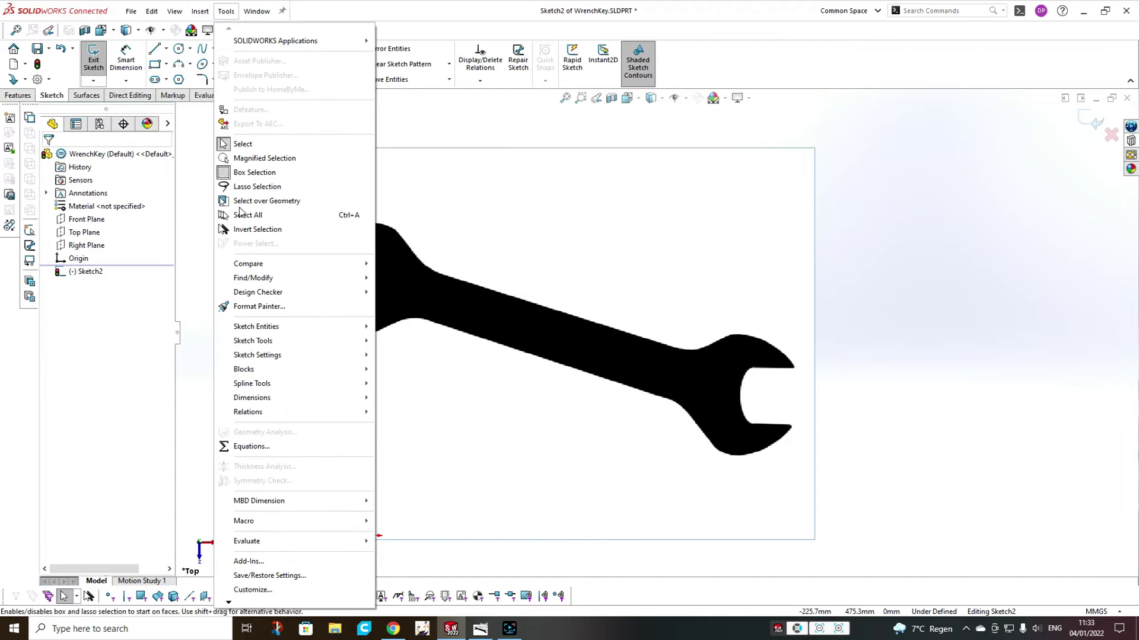
left_click(253, 561)
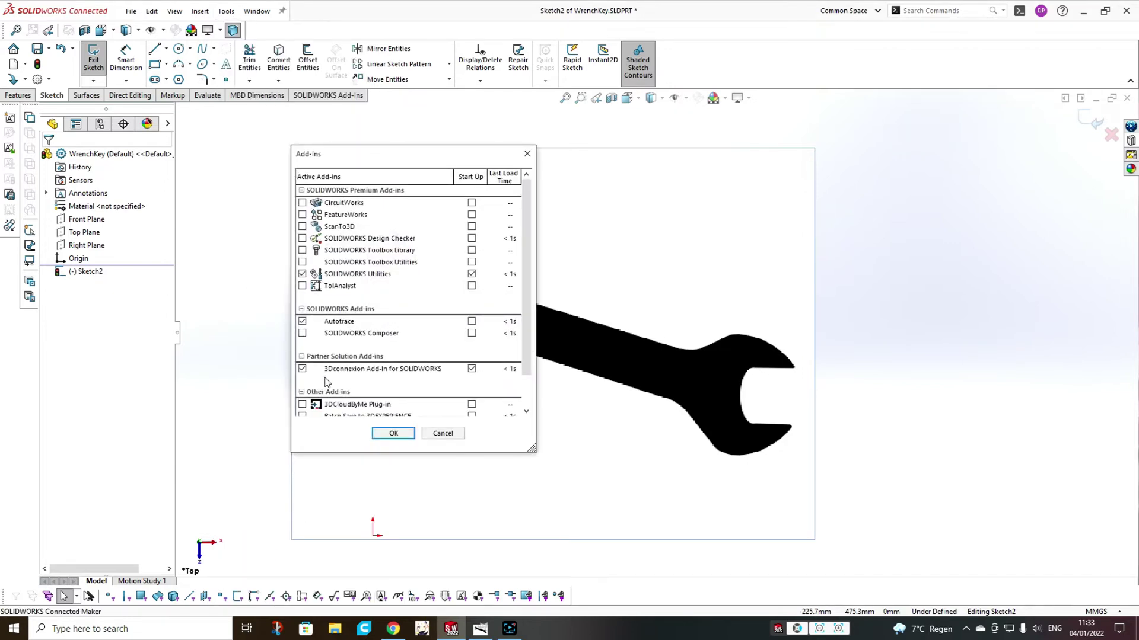
left_click(302, 322)
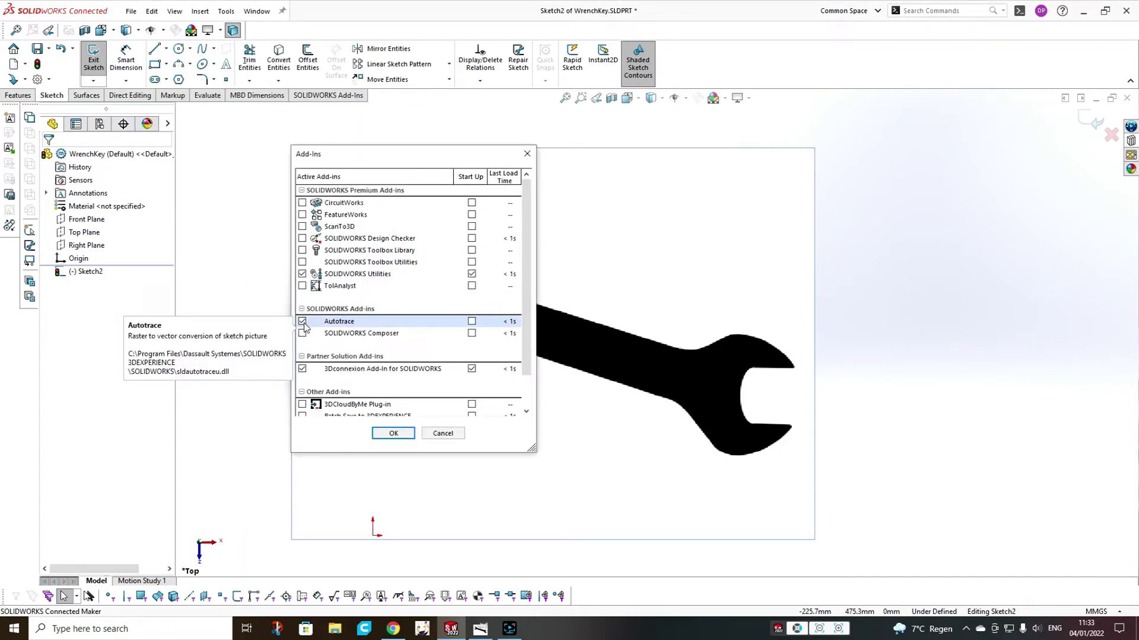
left_click(398, 433)
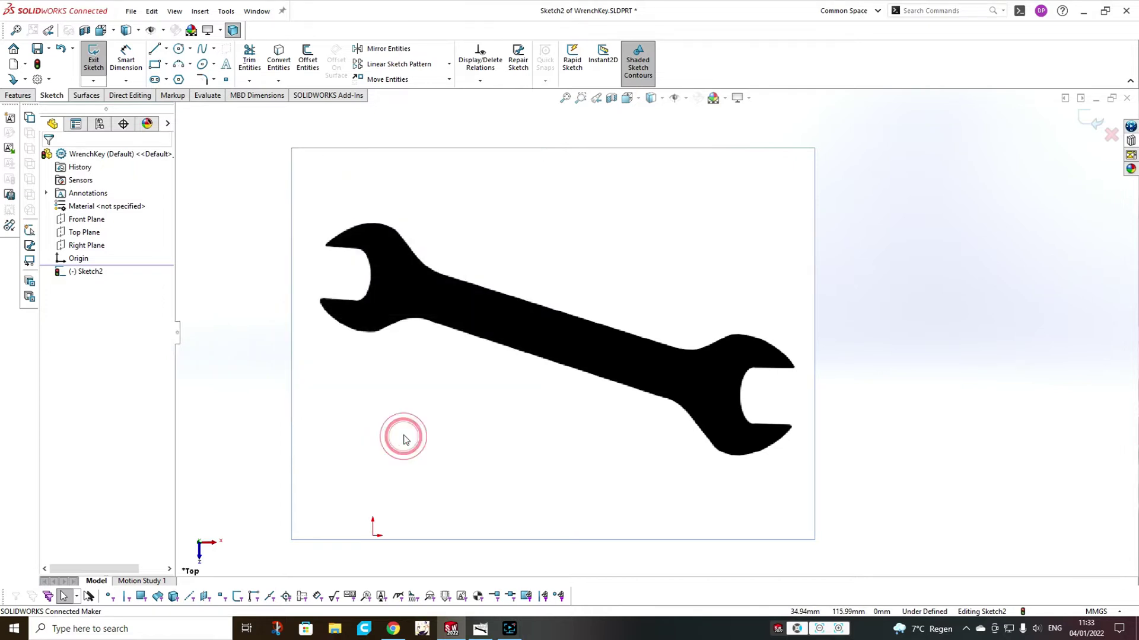
- Try to trace the wrench outline from the sketch picture by picking the wrench's colour
left_click(374, 382)
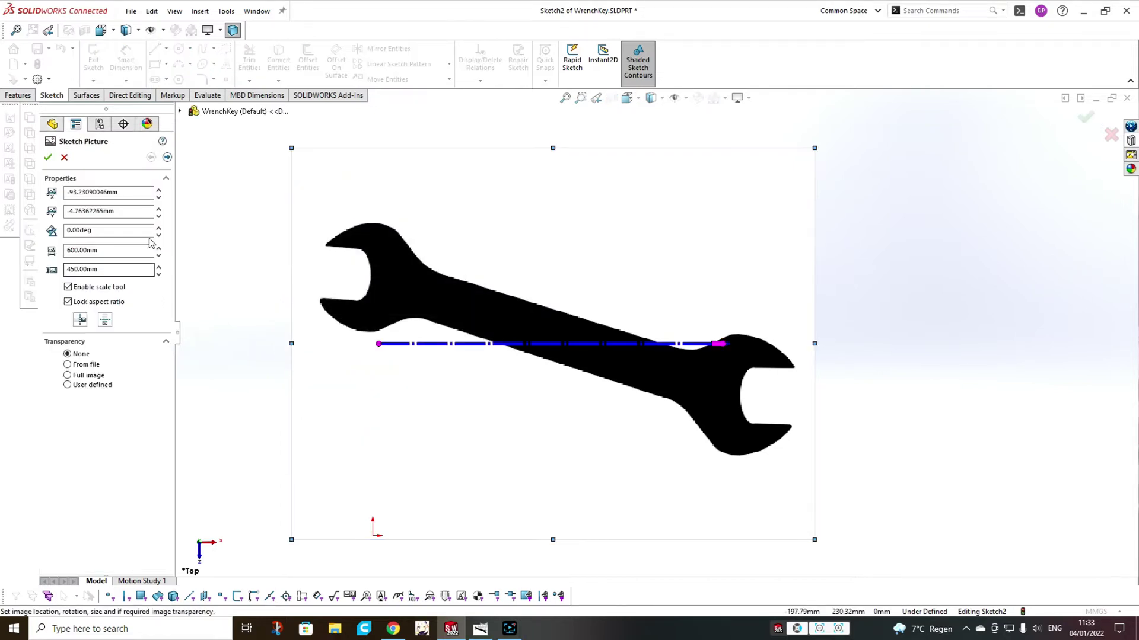
left_click(168, 158)
left_click(113, 262)
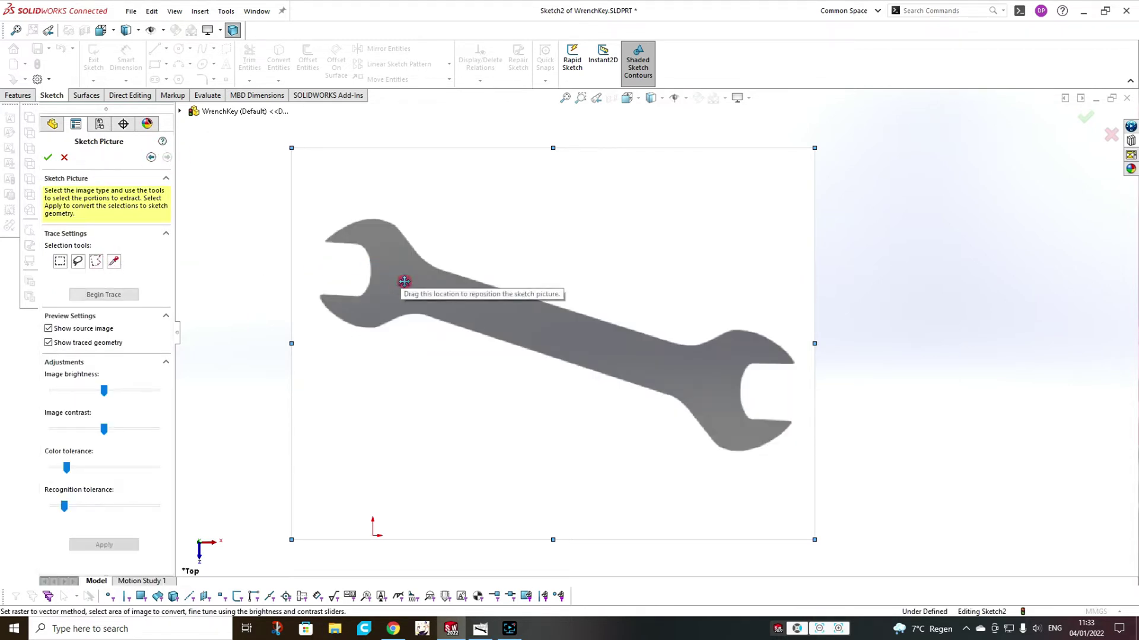
left_click(403, 284)
left_click(118, 300)
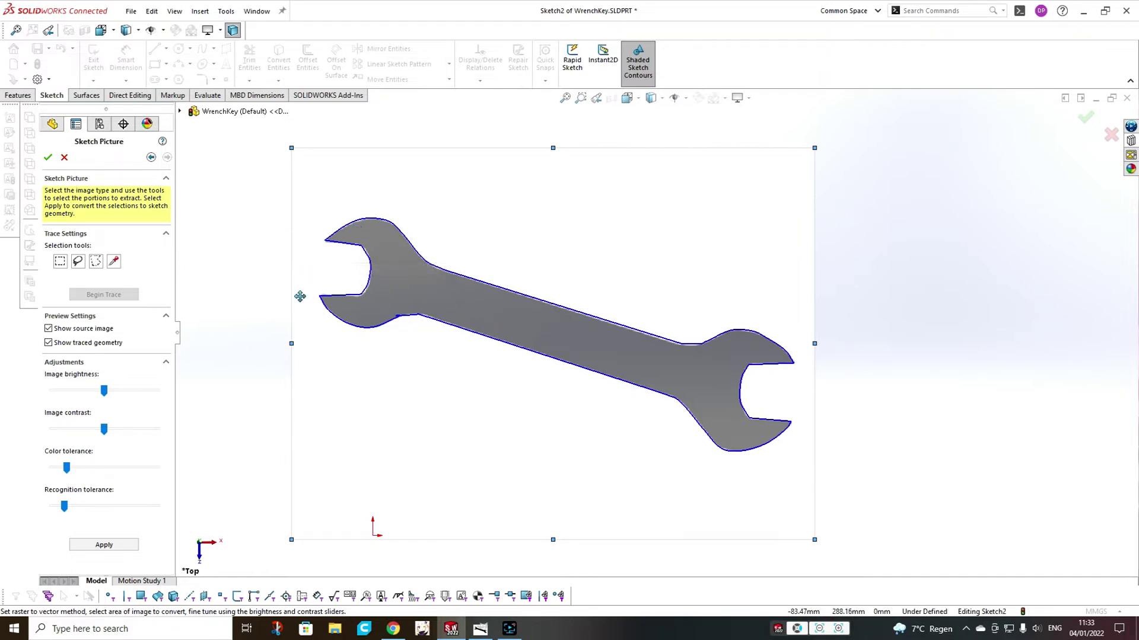
left_click(64, 158)
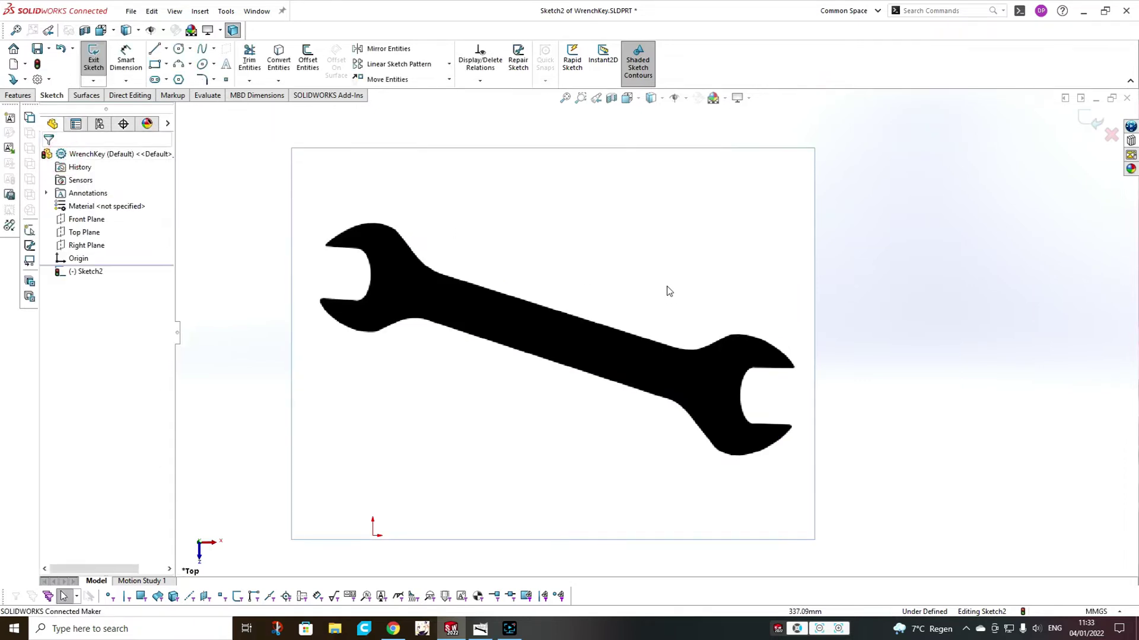
- Replace the black wrench picture in the sketch with key-683546_1920.jpg
key("Delete")
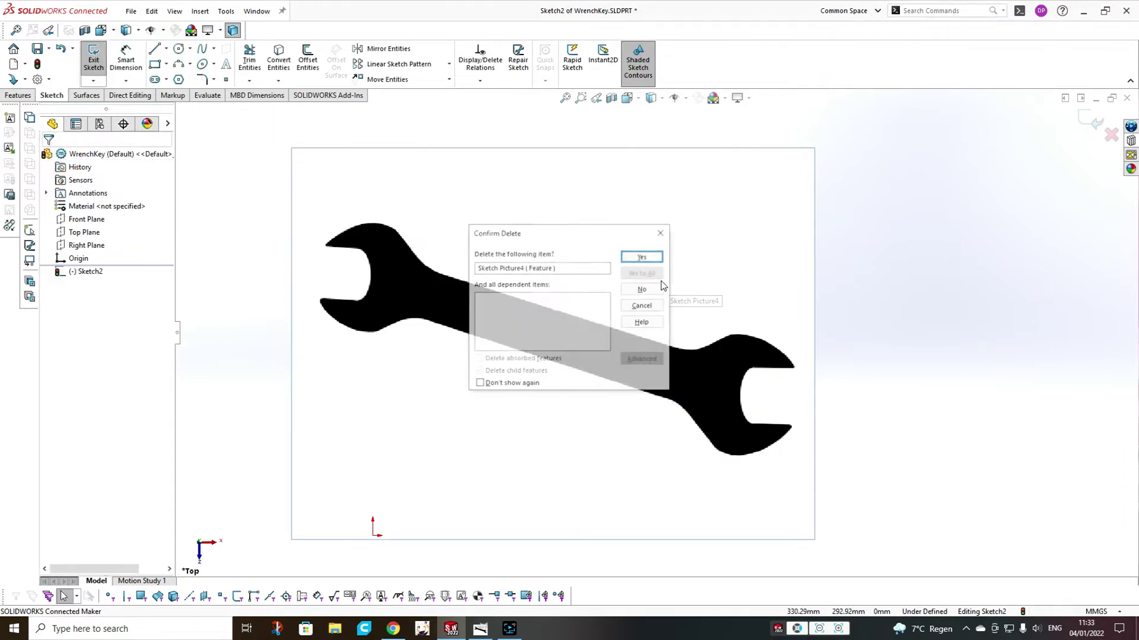
left_click(645, 255)
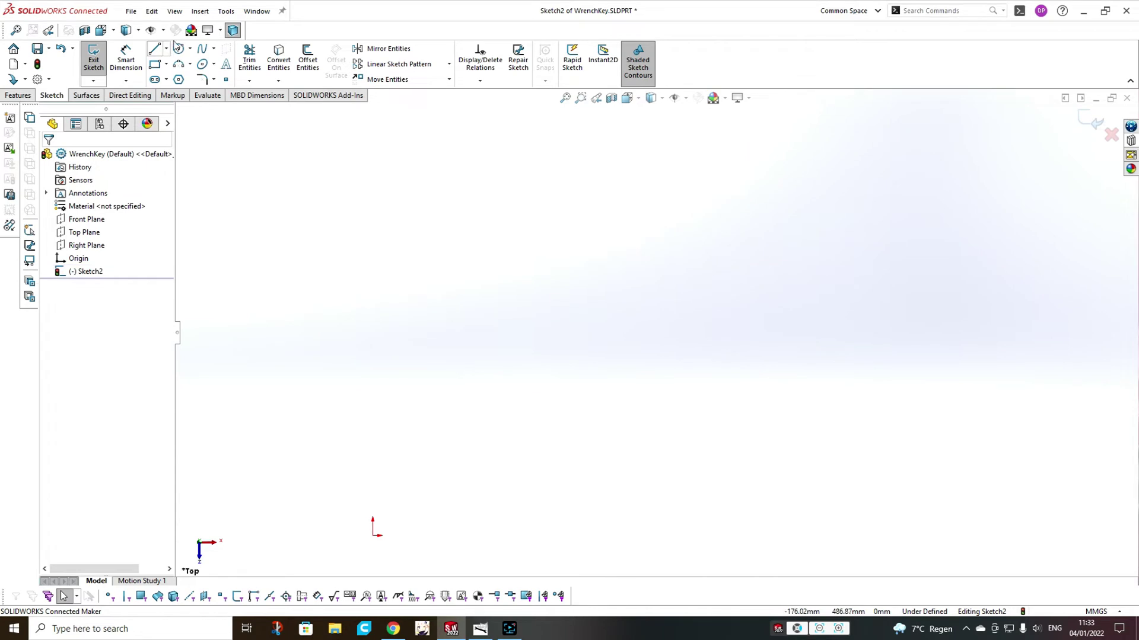
left_click(224, 12)
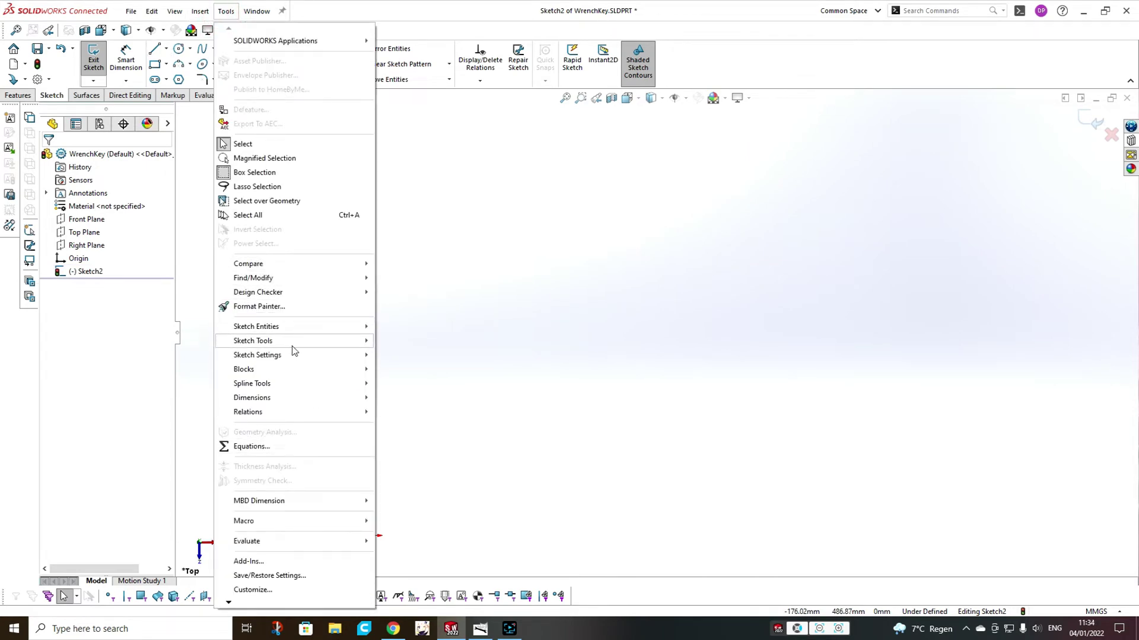
mouse_move(297, 342)
left_click(438, 583)
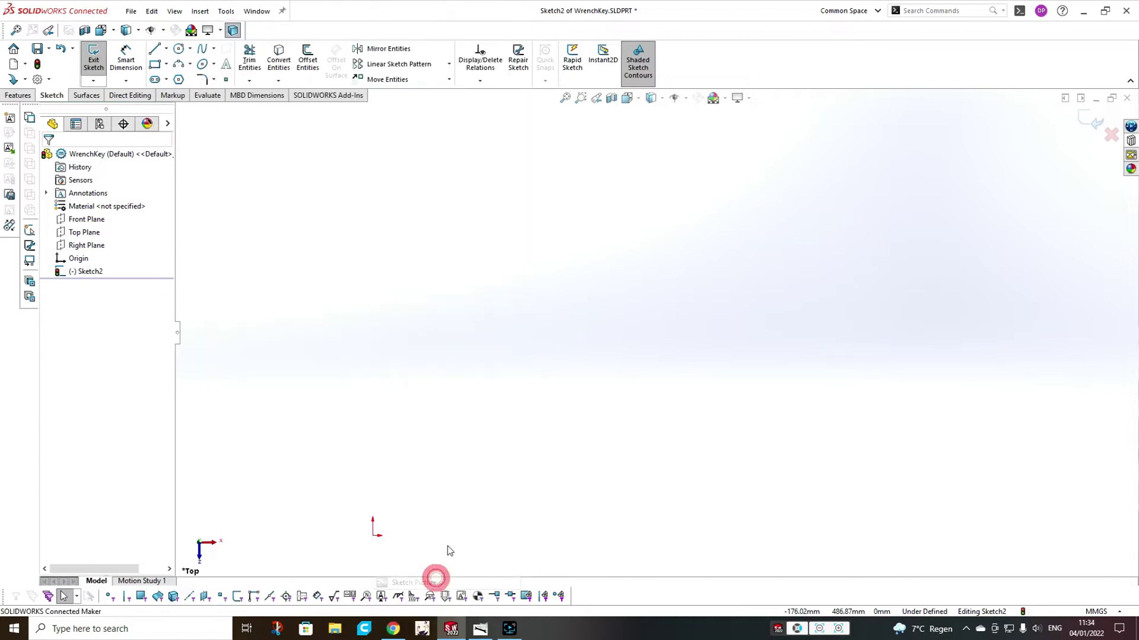
double_click(645, 324)
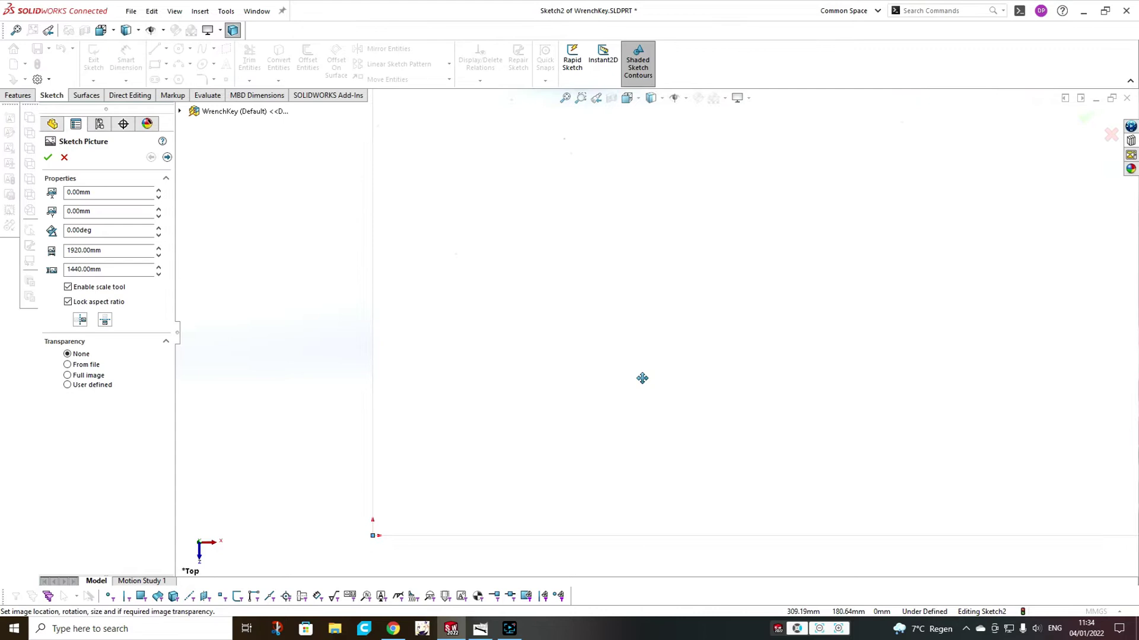
- Place the picture's scaling line across the wrench's 22 jaw opening and set its length to 22 mm
scroll(747, 178, "down", 3)
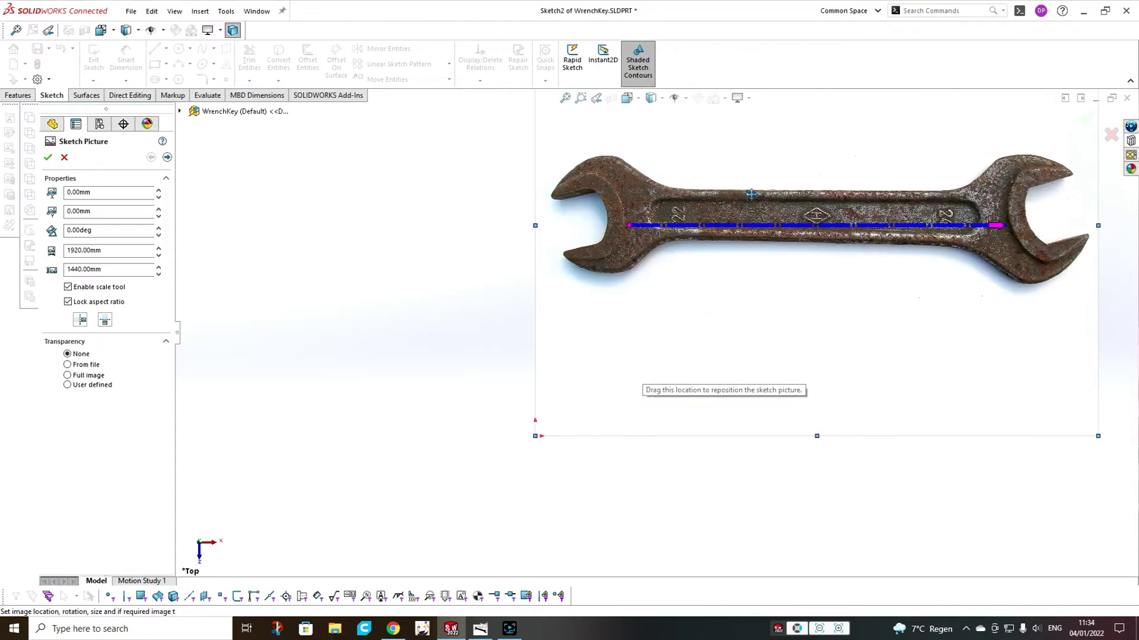
scroll(759, 213, "down", 1)
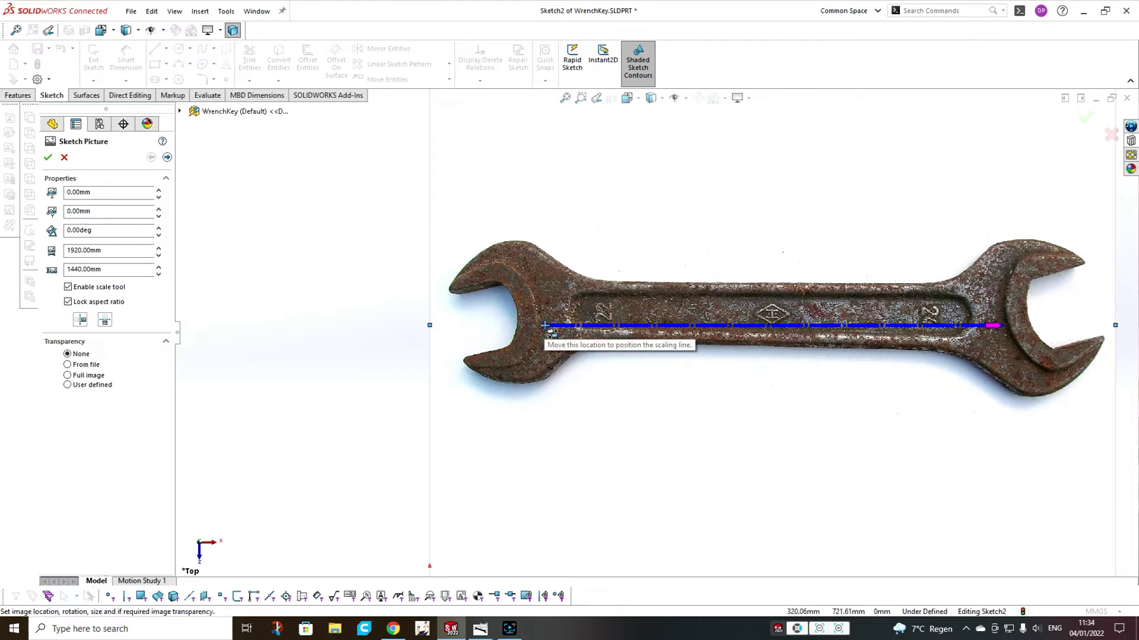
left_click_drag(544, 326, 487, 352)
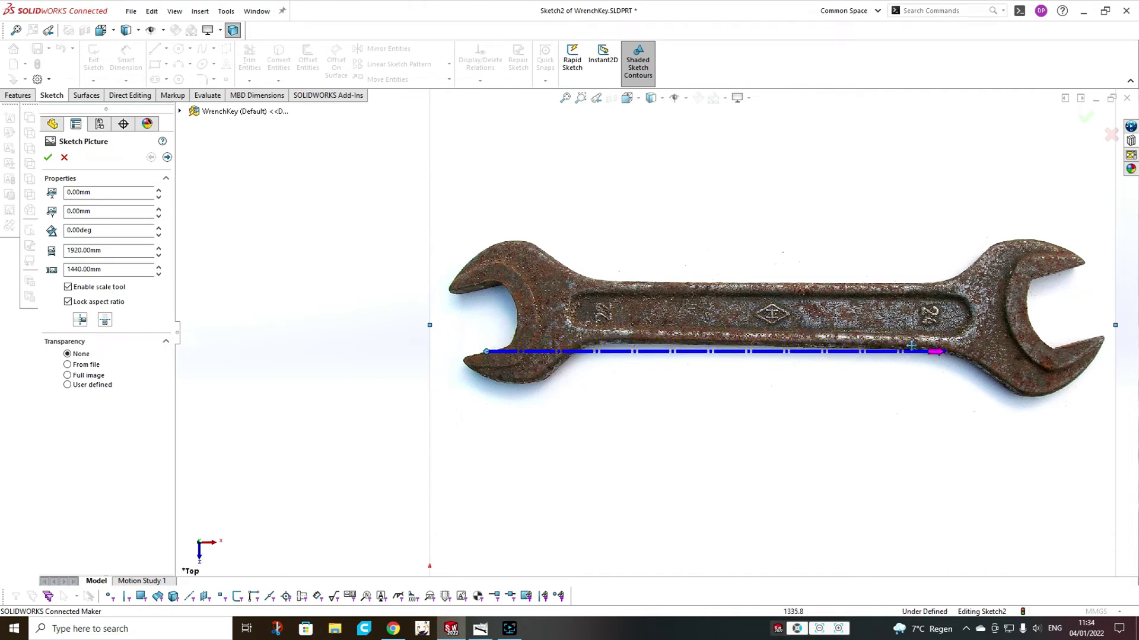
left_click_drag(942, 351, 475, 291)
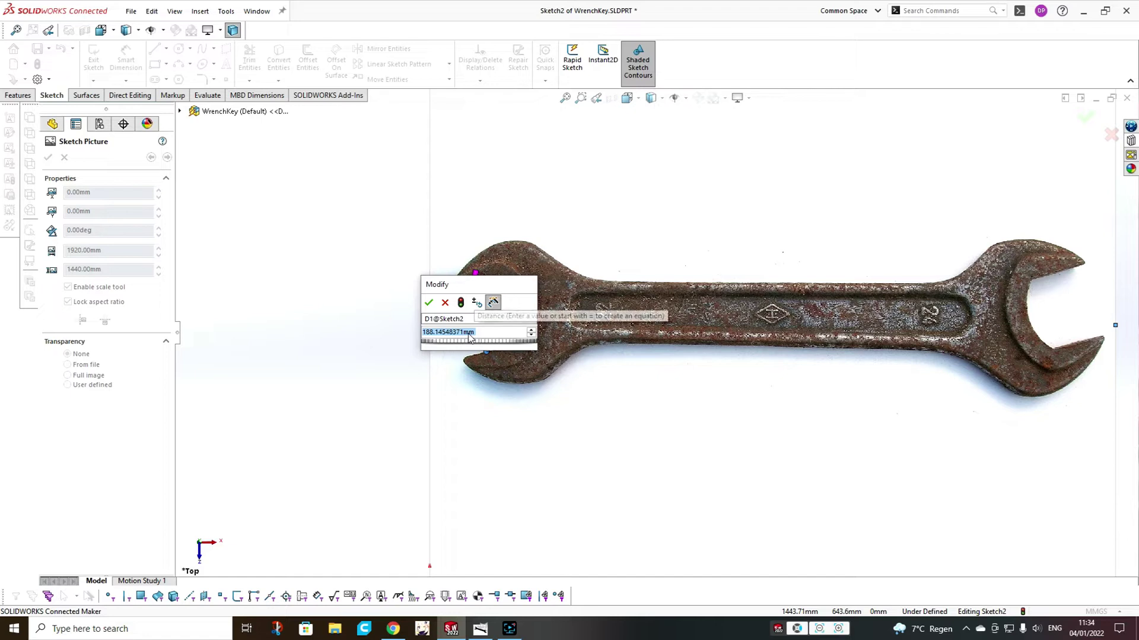
type("22")
key("Return")
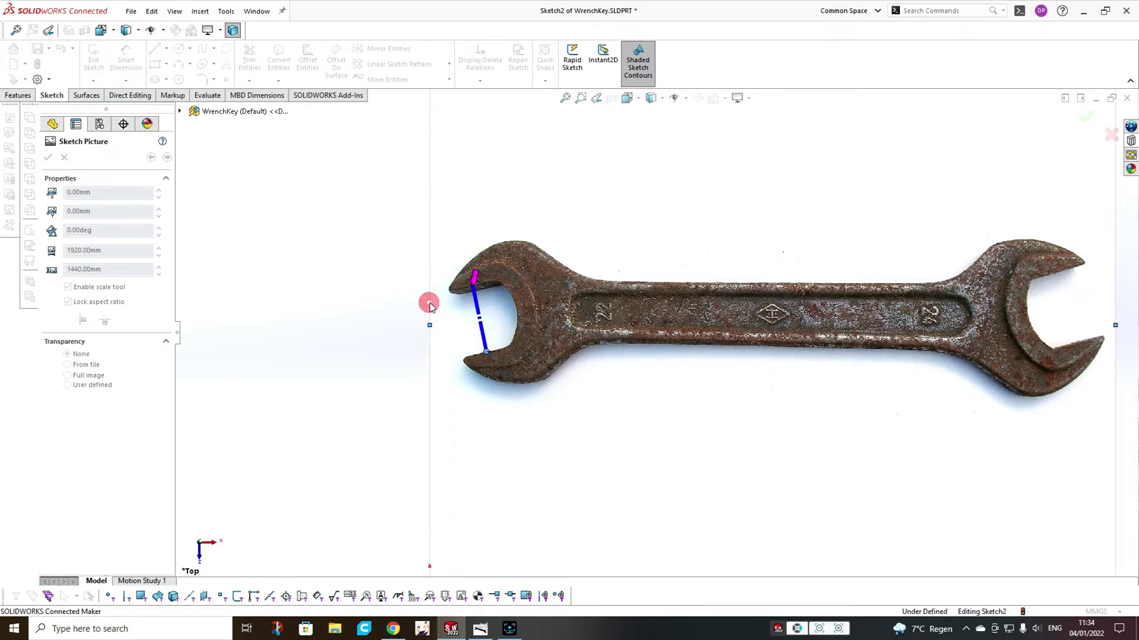
- Move the scaled wrench picture so the handle's centre logo sits on the origin, at about X -112 mm, Y -88 mm, and accept the placement
scroll(710, 386, "up", 5)
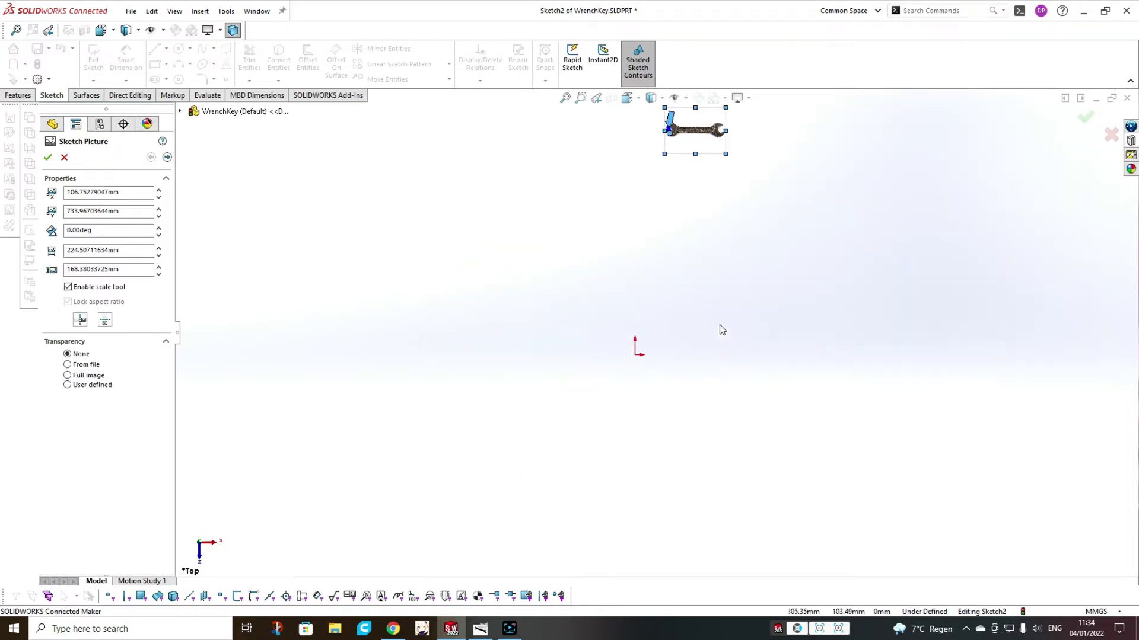
mouse_move(665, 199)
left_mouse_down()
mouse_move(638, 383)
mouse_move(605, 427)
left_mouse_up()
scroll(605, 427, "down", 8)
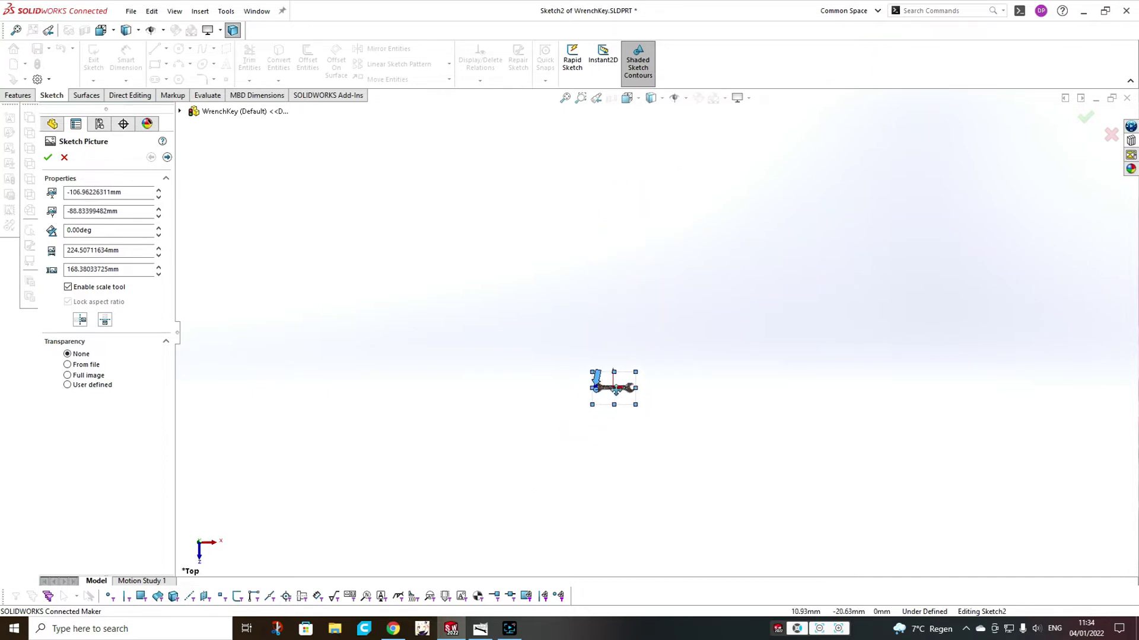
scroll(617, 358, "down", 4)
left_click_drag(617, 361, 601, 358)
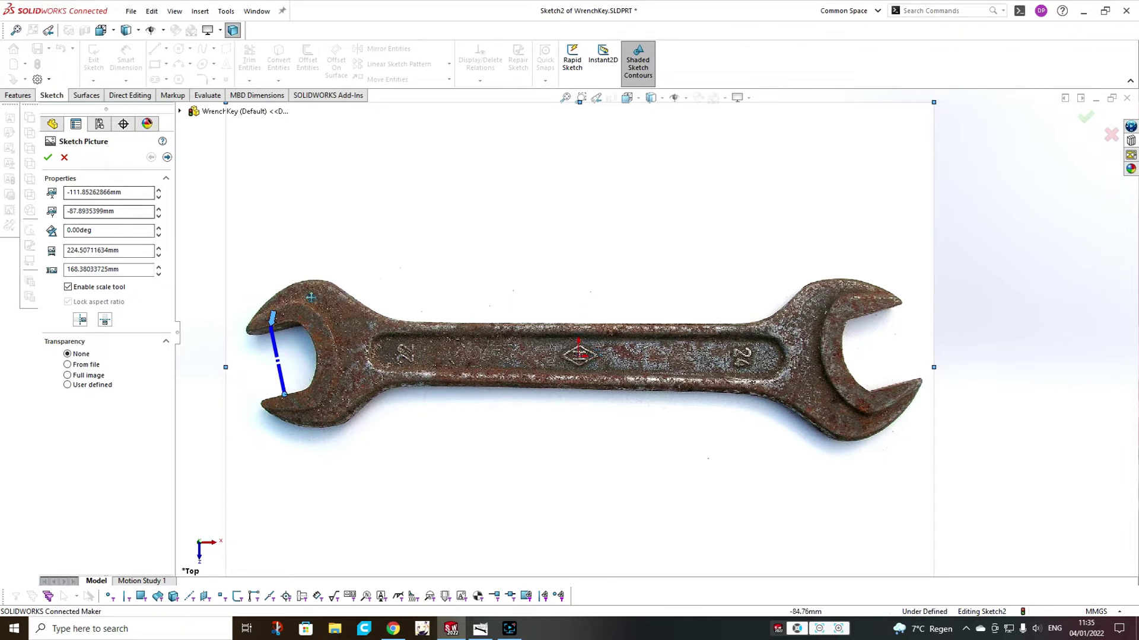
left_click(48, 158)
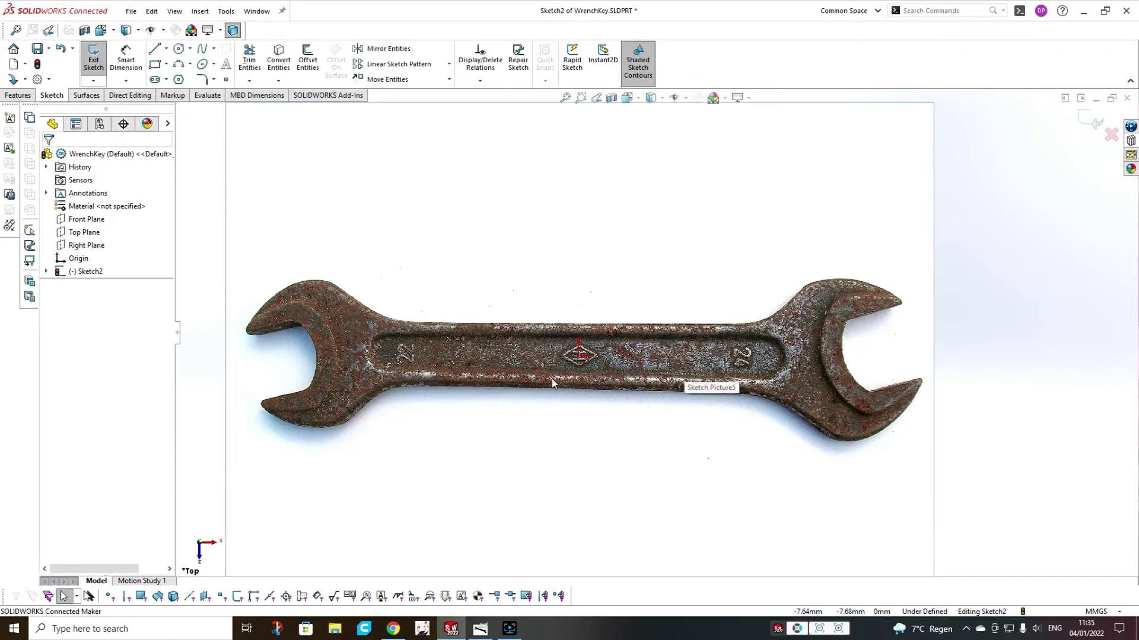
- Sketch a horizontal line about 105 mm long along the upper edge of the wrench handle
left_click(154, 49)
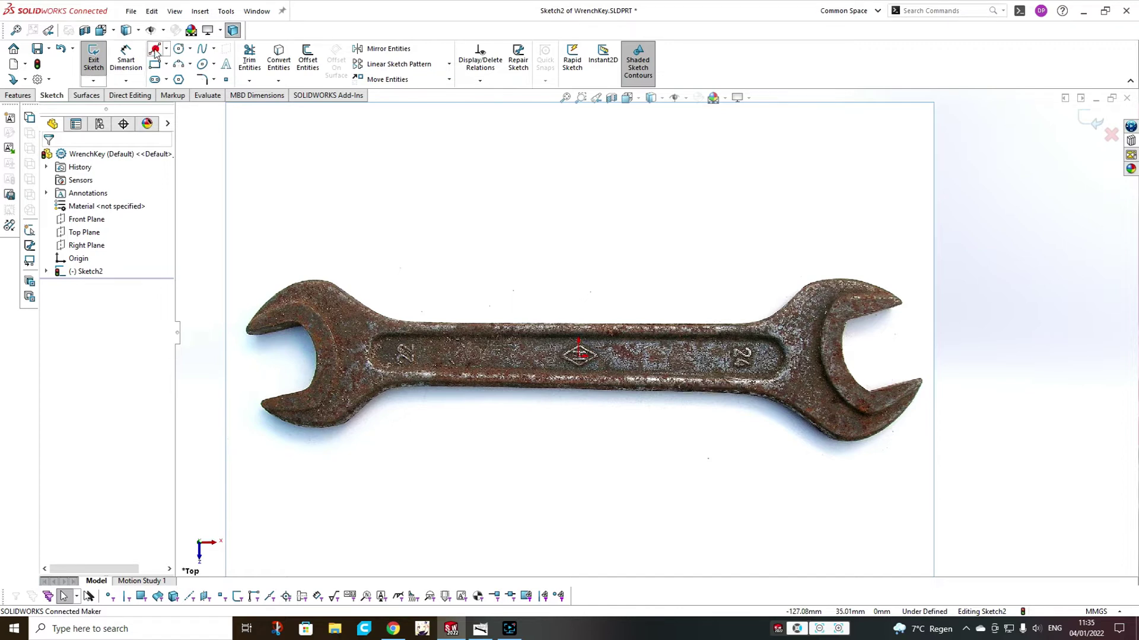
left_click(404, 321)
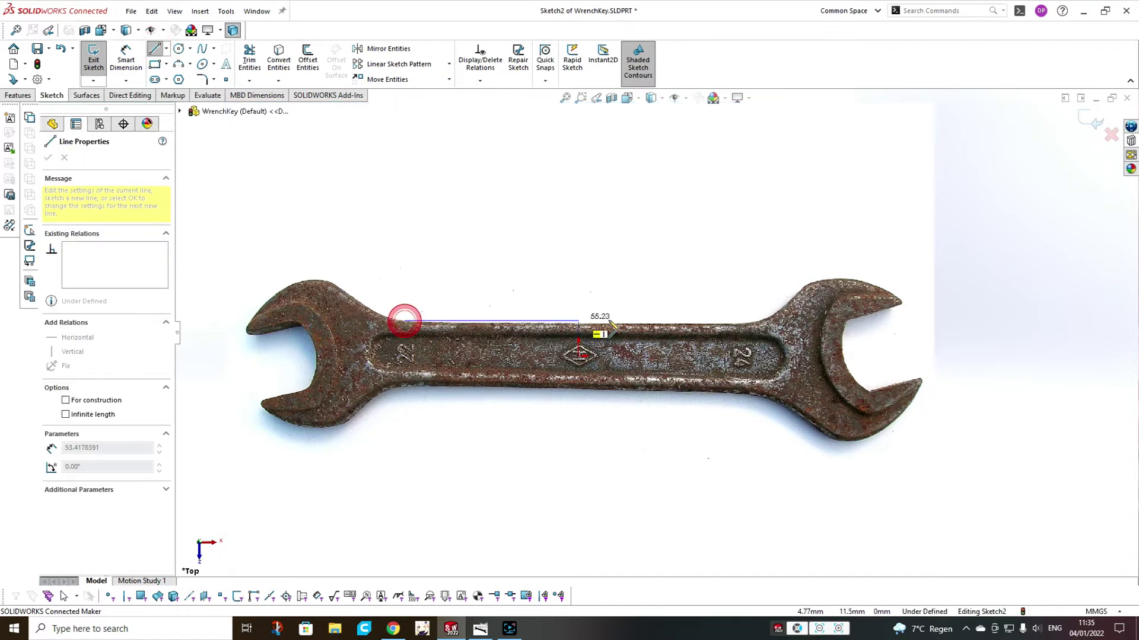
left_click(734, 320)
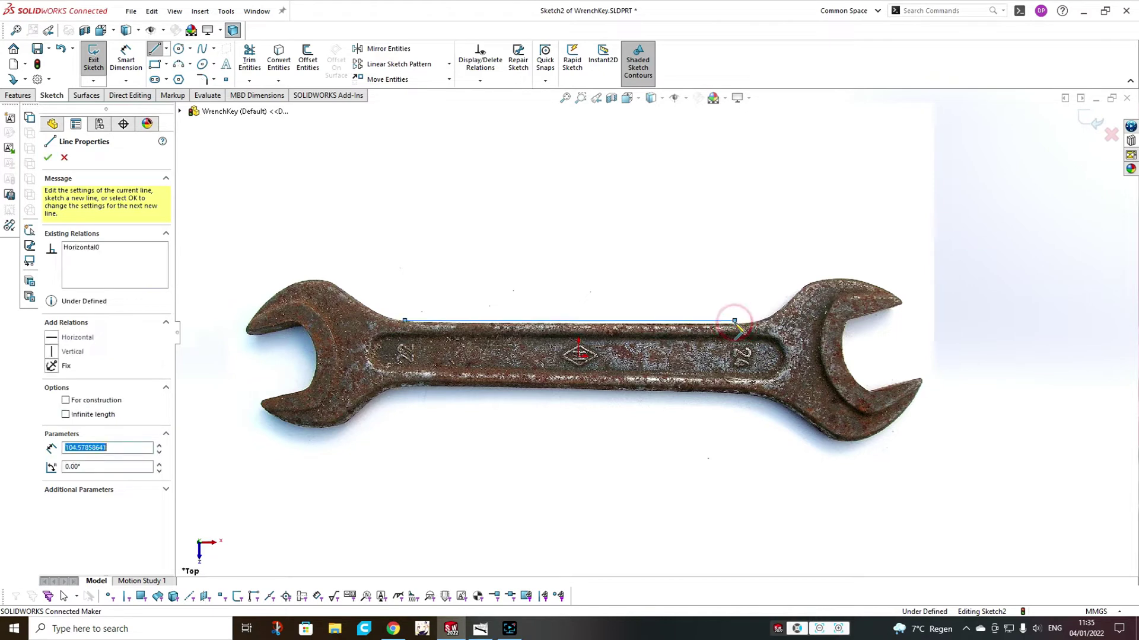
left_click(706, 414)
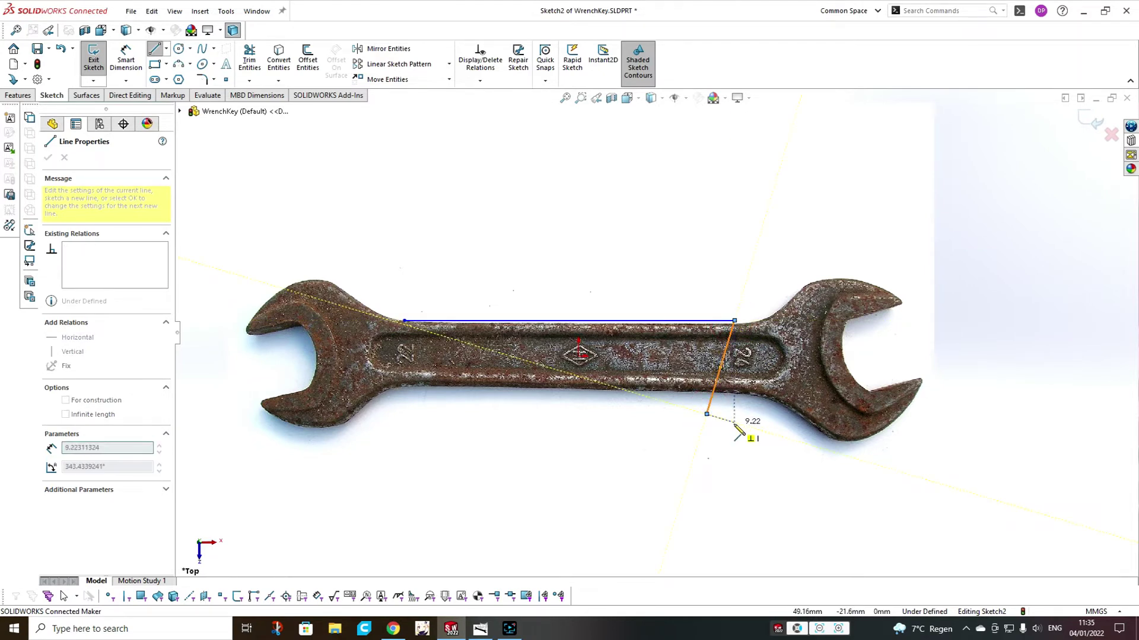
key("Escape")
left_click(722, 364)
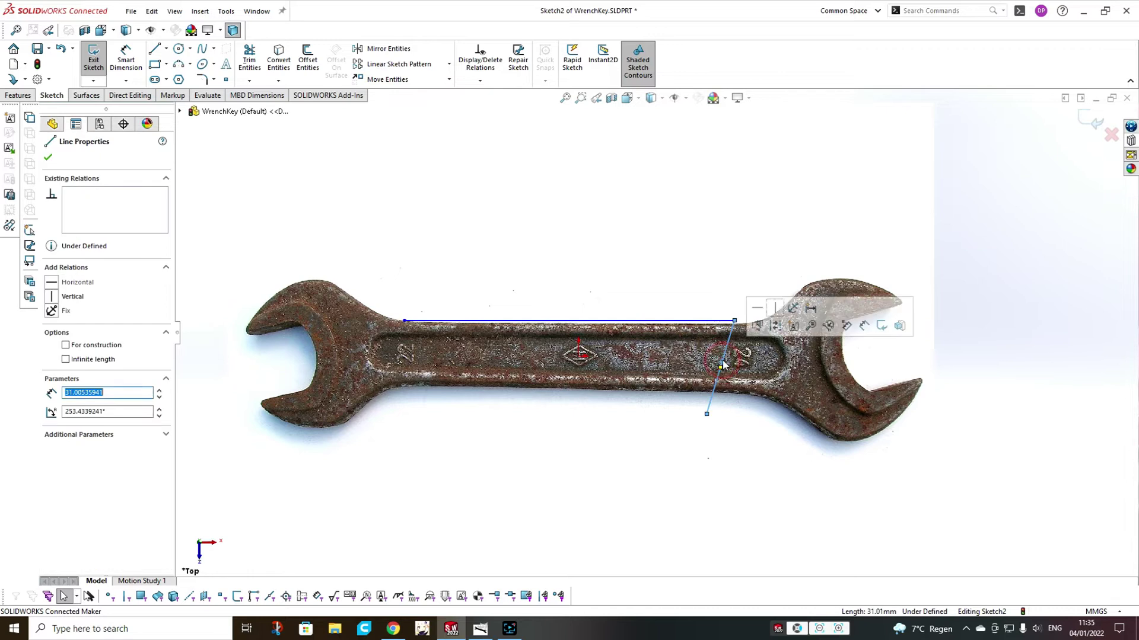
key("Delete")
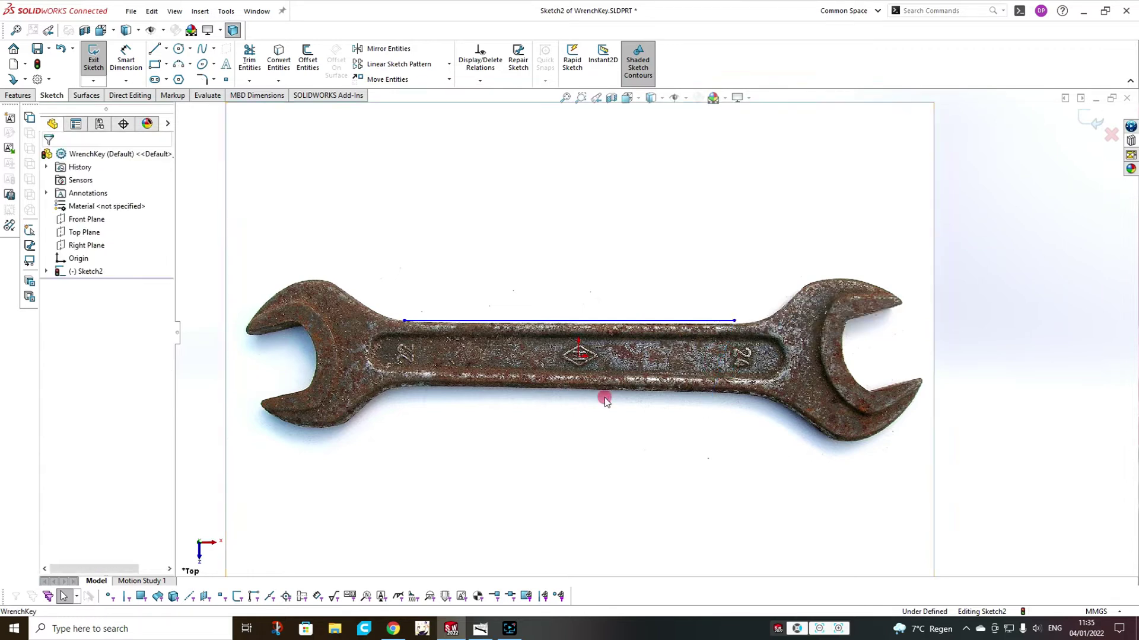
- Rotate the wrench sketch picture by 0.50 degrees to level the handle's upper edge with the sketched line
left_click(604, 401)
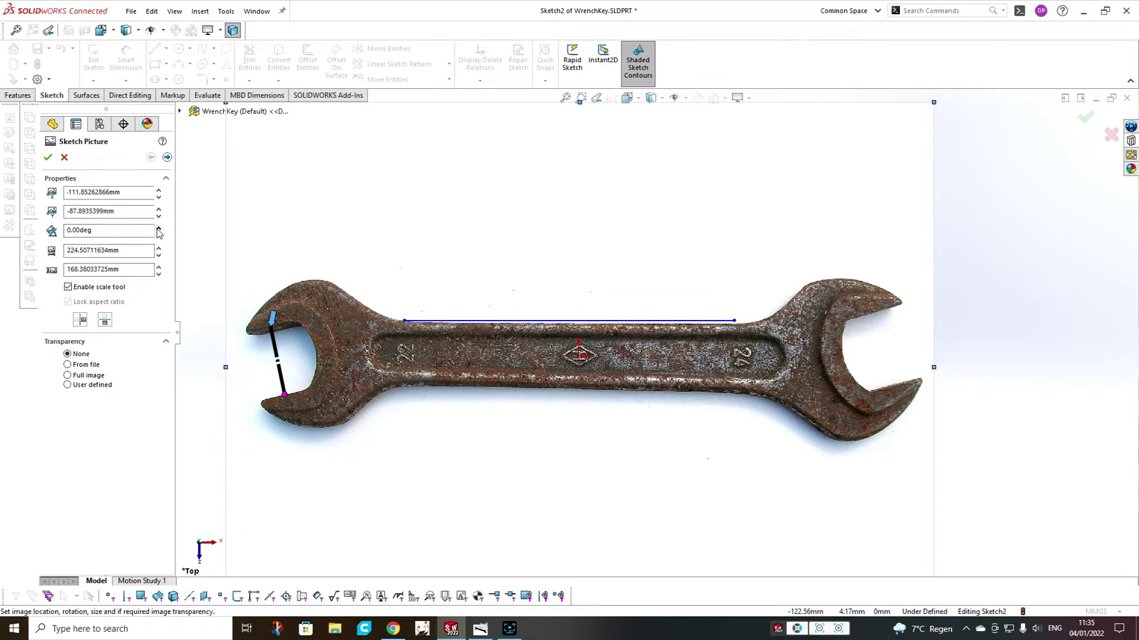
left_click(158, 228)
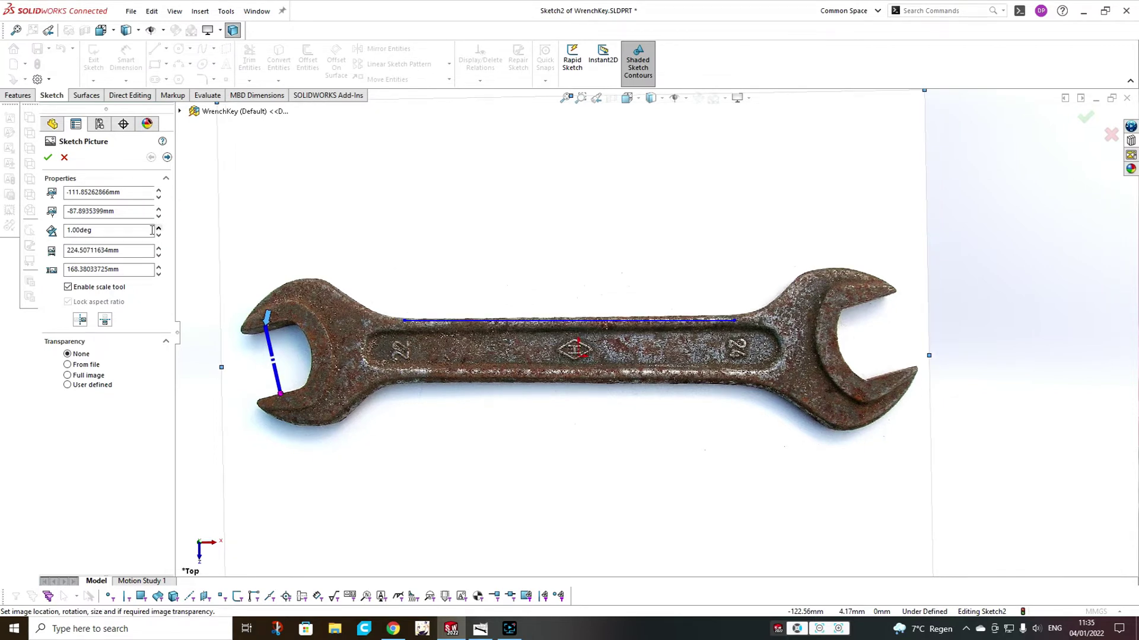
double_click(146, 230)
key("Return")
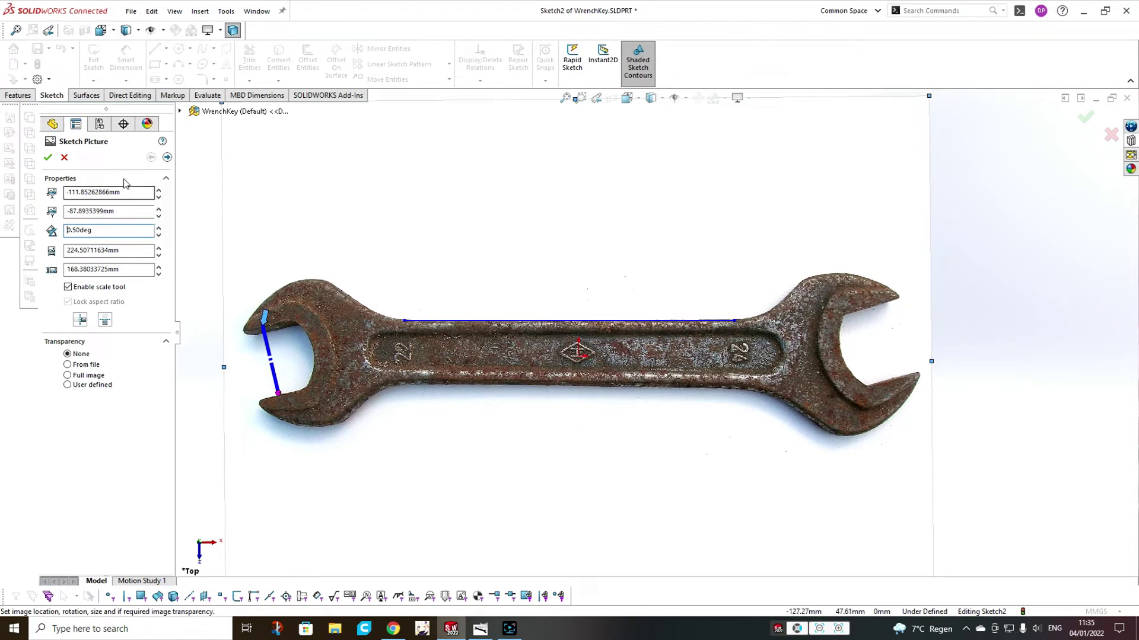
left_click(48, 157)
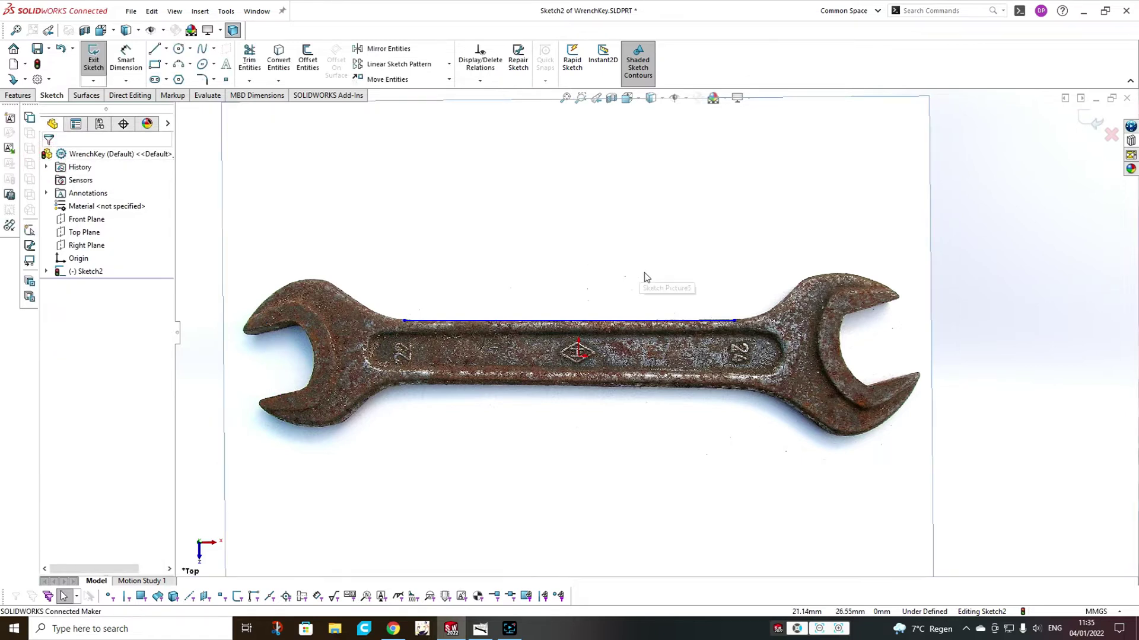
- Trace the neck arc, sloped neck line and outer arcs from the handle's upper edge to the 24 jaw's upper tip
left_click(154, 50)
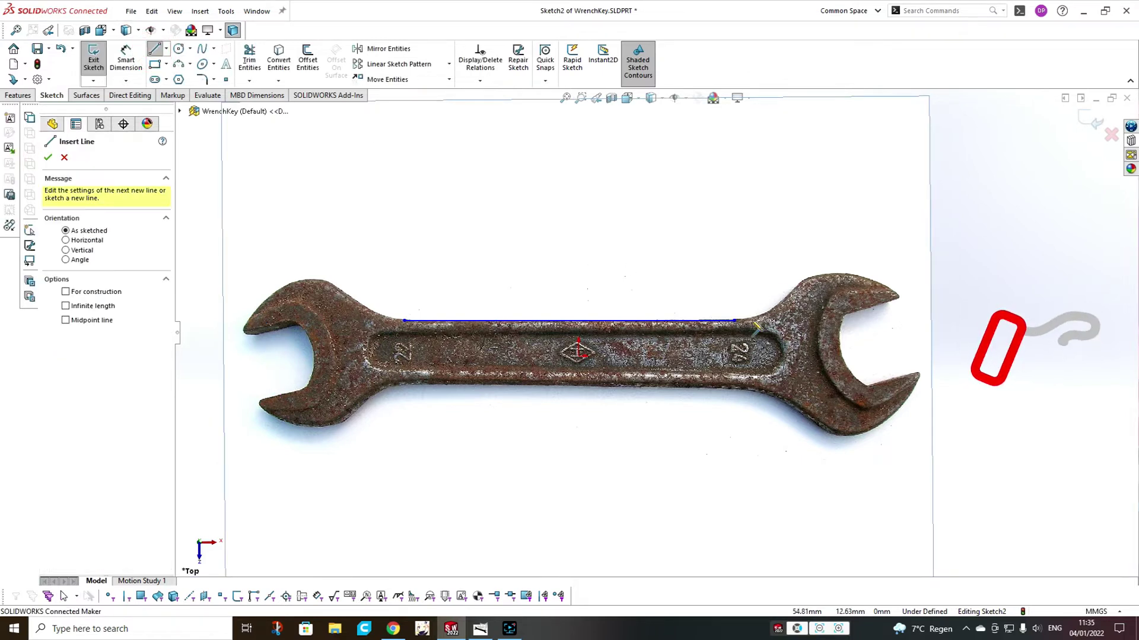
left_click(734, 321)
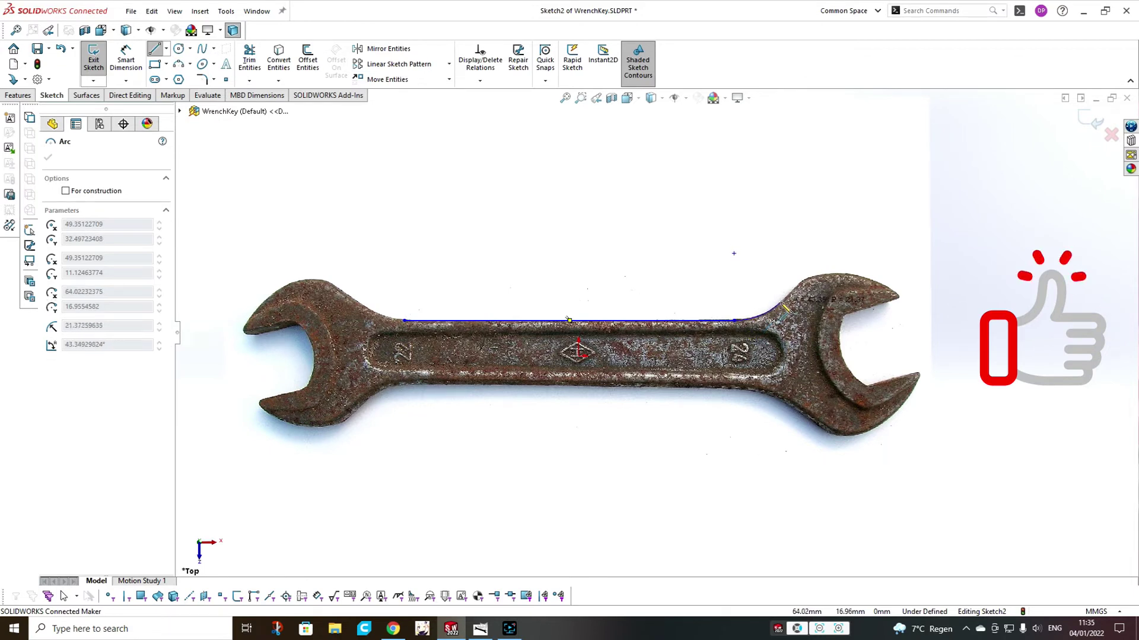
left_click(780, 302)
left_click(798, 286)
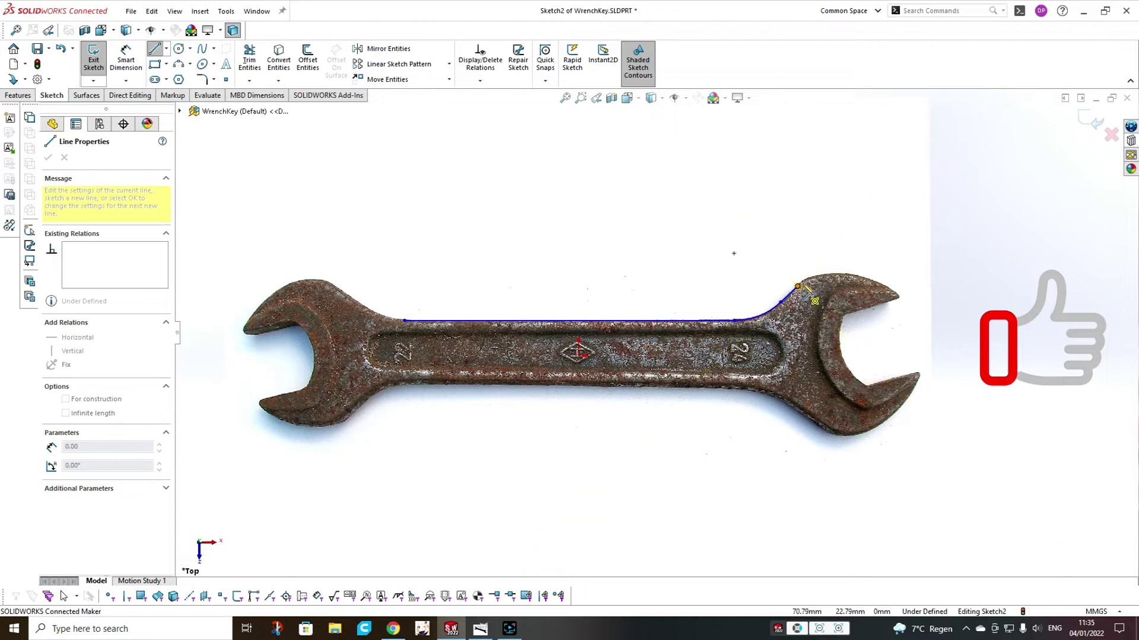
left_click(908, 302)
key("Escape")
scroll(887, 270, "down", 6)
left_click_drag(597, 296, 595, 300)
left_click(566, 316)
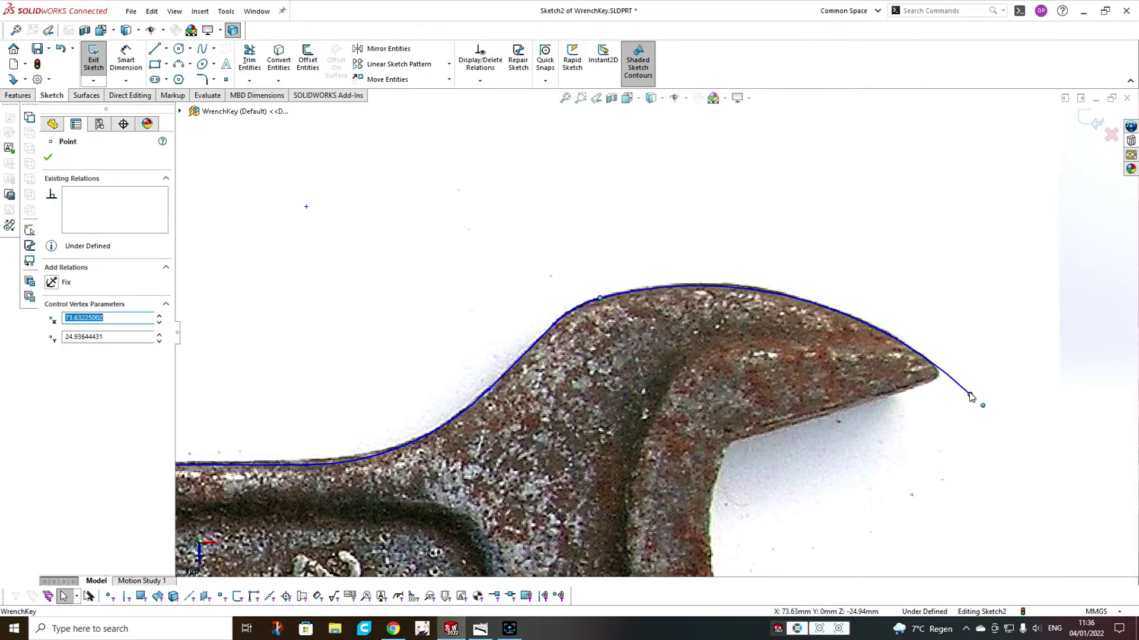
- Trace the two straight inner faces of the 24 jaw opening with small corner arcs at their inner ends
left_click(156, 49)
left_click(952, 374)
left_click(737, 441)
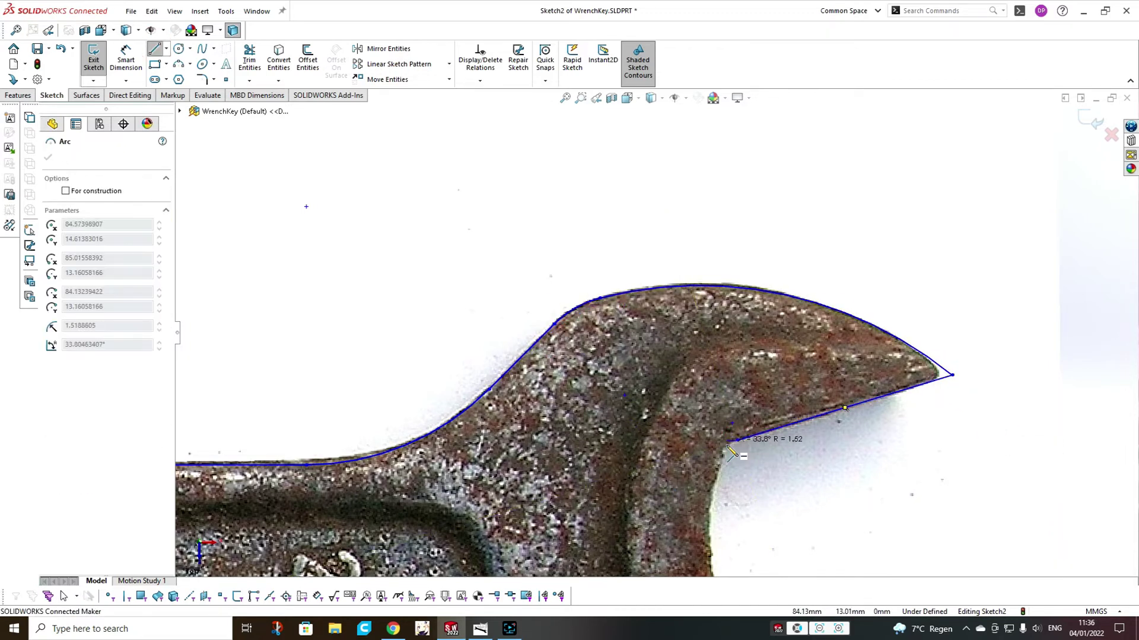
key("Escape")
scroll(761, 481, "up", 2)
left_click(810, 437)
left_click(665, 477)
left_click(651, 477)
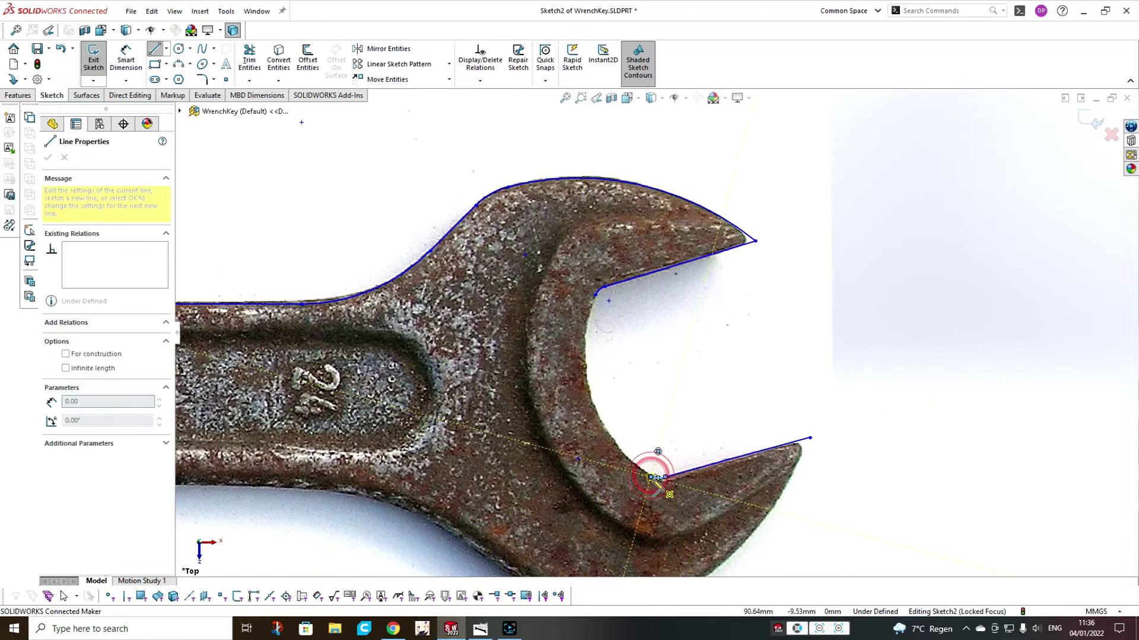
key("Escape")
- Relate the 24 jaw opening's corner arcs to the adjoining curve and make its two straight inner faces parallel
left_click(599, 290)
left_click(582, 314, "ctrl")
left_click(633, 263)
left_click_drag(571, 395, 597, 400)
left_click(601, 291)
left_click(650, 474, "ctrl")
left_click(744, 424)
left_click(742, 452)
left_click(679, 265, "ctrl")
left_click(787, 213)
left_click_drag(754, 445, 761, 451)
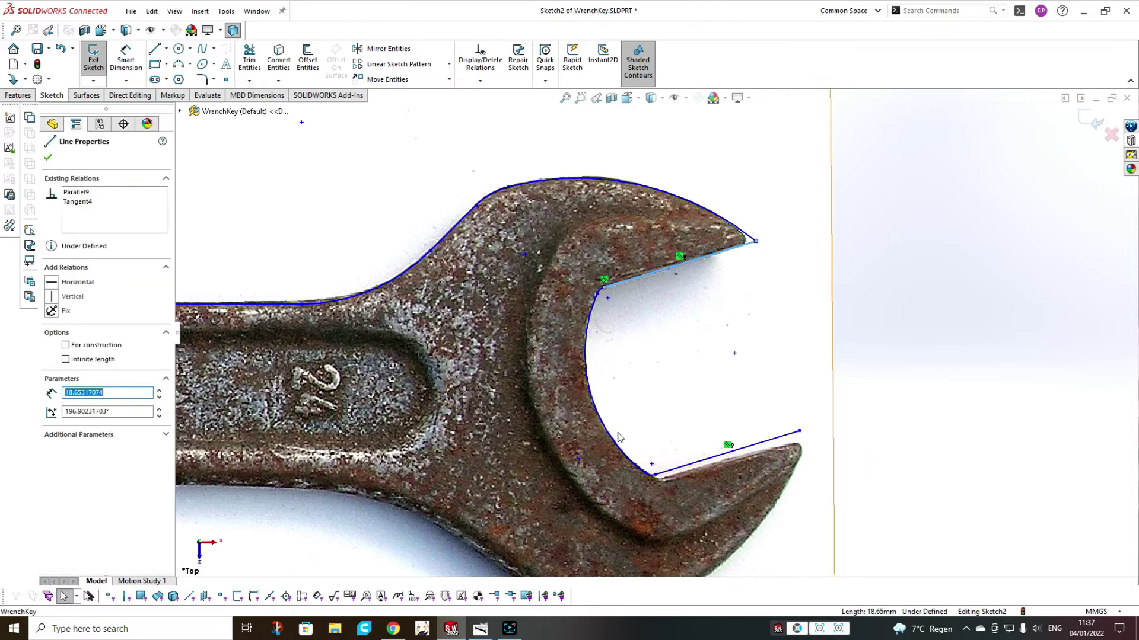
left_click_drag(735, 358, 736, 359)
- Trace the wrench's lower outline from the 24 jaw along the neck and handle to the 22 jaw's lower tip
scroll(652, 397, "up", 5)
scroll(644, 355, "down", 4)
left_click(178, 65)
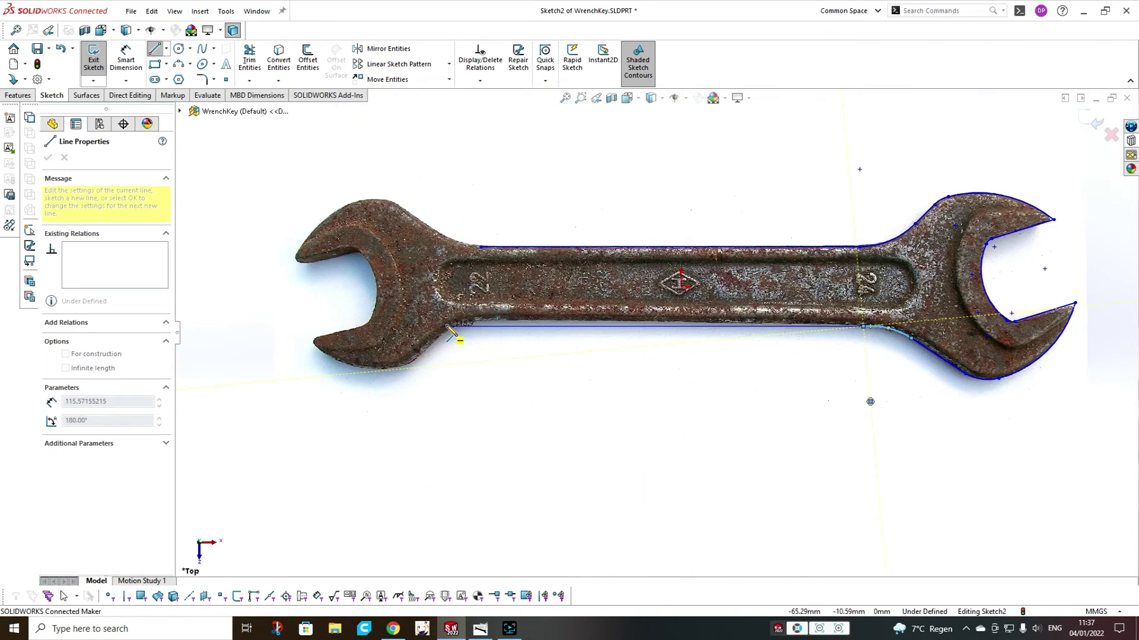
scroll(501, 322, "up", 3)
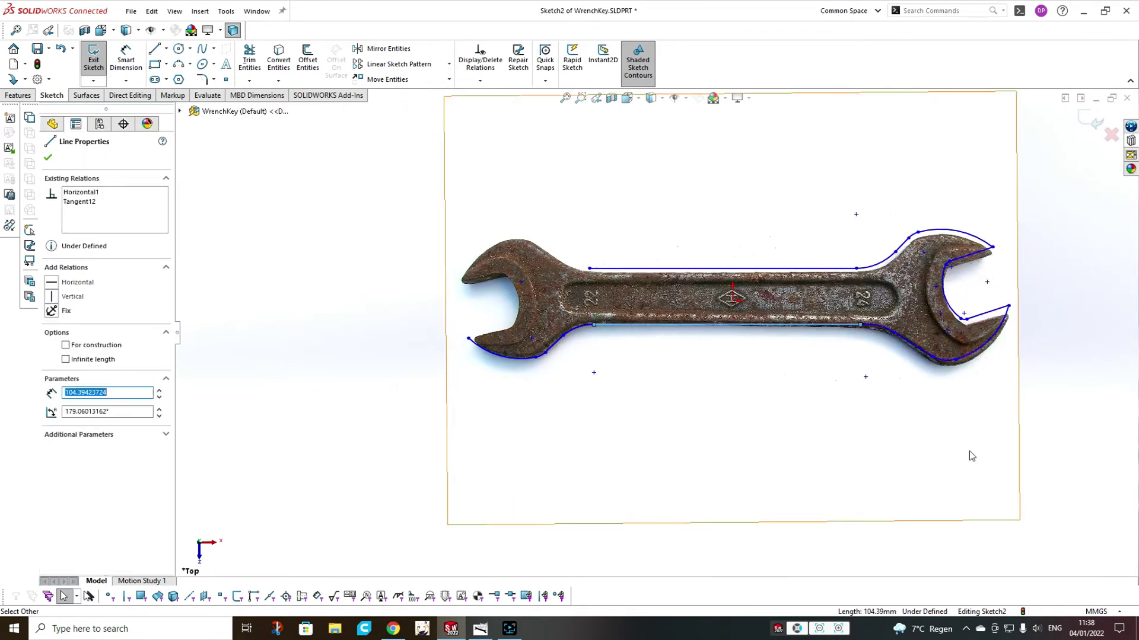
scroll(688, 332, "up", 3)
left_click(687, 259)
scroll(686, 259, "down", 2)
scroll(379, 311, "up", 5)
- Trace the 22 jaw opening from its lower tip through the inner arcs to its upper tip
key("l")
left_click(404, 344)
left_click(503, 321)
left_click(524, 301)
left_click(503, 185)
left_click(471, 175)
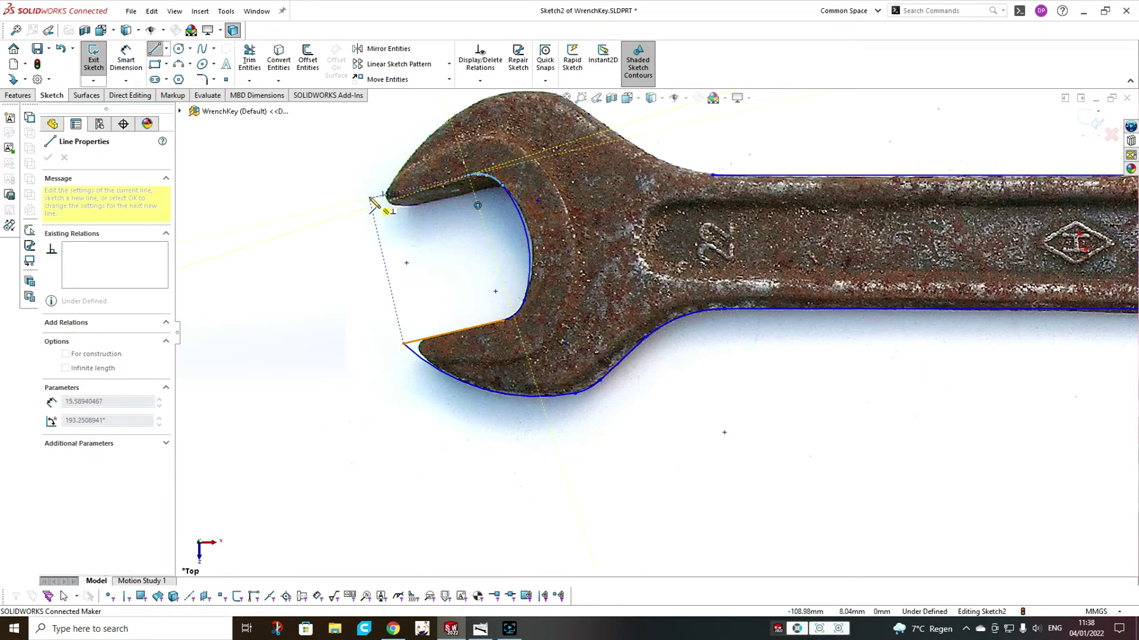
left_click(368, 198)
key("Escape")
- Relate the 22 jaw opening's corner arc to its inner curve and make the two straight jaw faces parallel
left_click(496, 180, "ctrl")
left_click(523, 143)
left_click(442, 335)
left_click(424, 185, "ctrl")
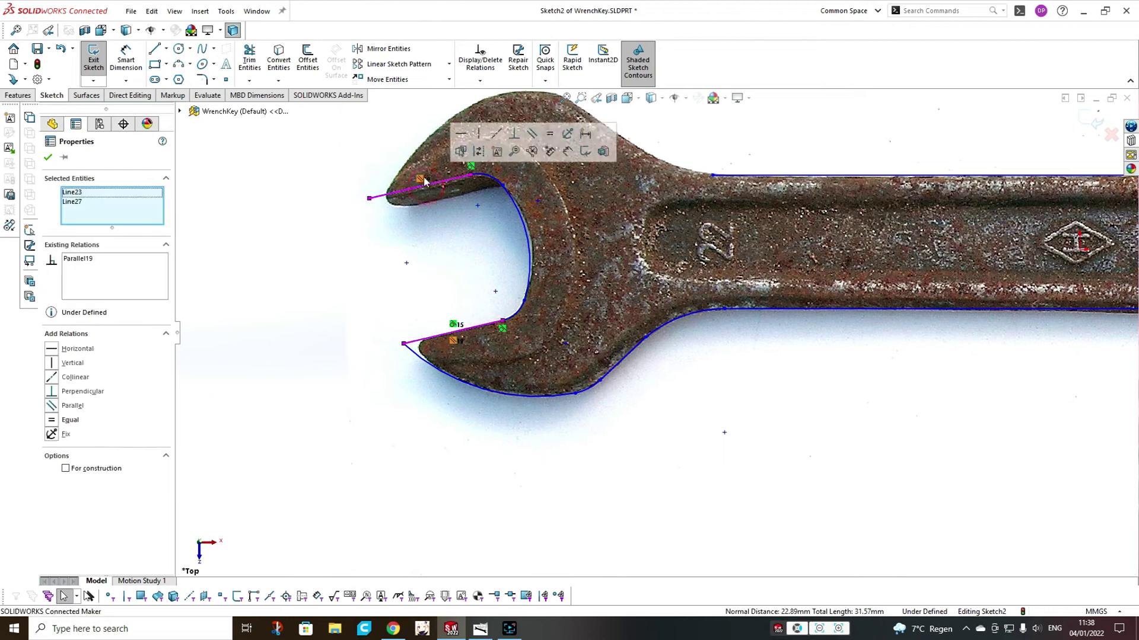
left_click(537, 137)
scroll(493, 296, "up", 2)
left_click(567, 258)
left_click_drag(575, 264, 572, 262)
- Trace the 22 jaw's upper outer contour from the handle's upper edge through the neck to the upper tip
scroll(596, 294, "down", 2)
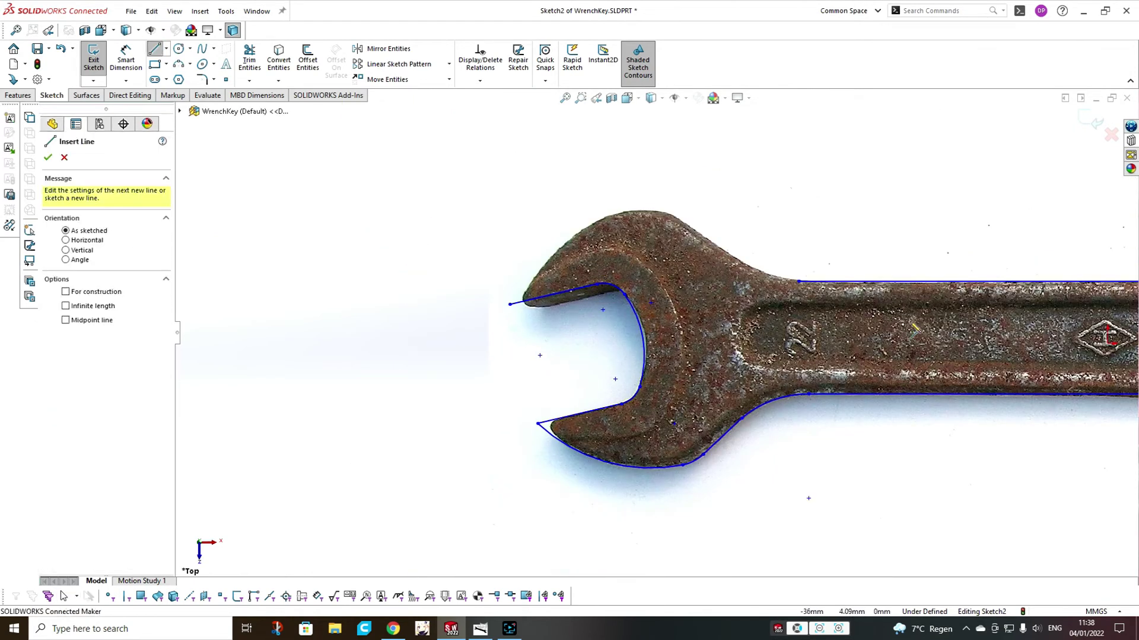
left_click(741, 265)
left_click(675, 218)
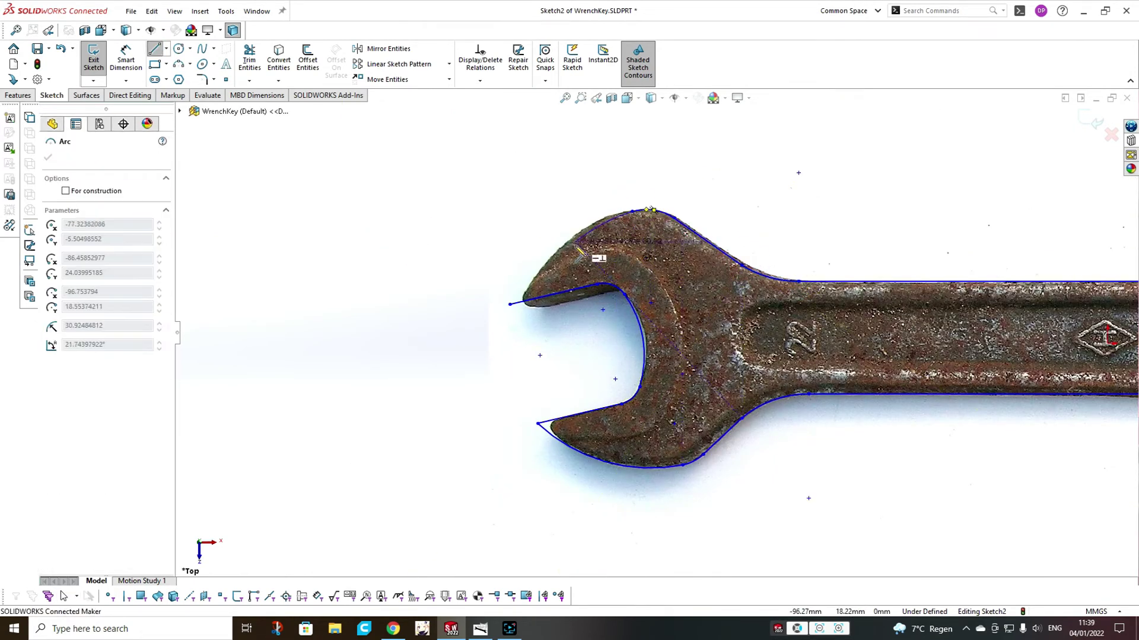
key("f")
key("Escape")
- Sketch a vertical construction line between the handle's two edges and align its midpoint horizontally with the origin
left_click(184, 78)
left_click(658, 303)
left_click(659, 369)
key("Escape")
left_click(658, 336)
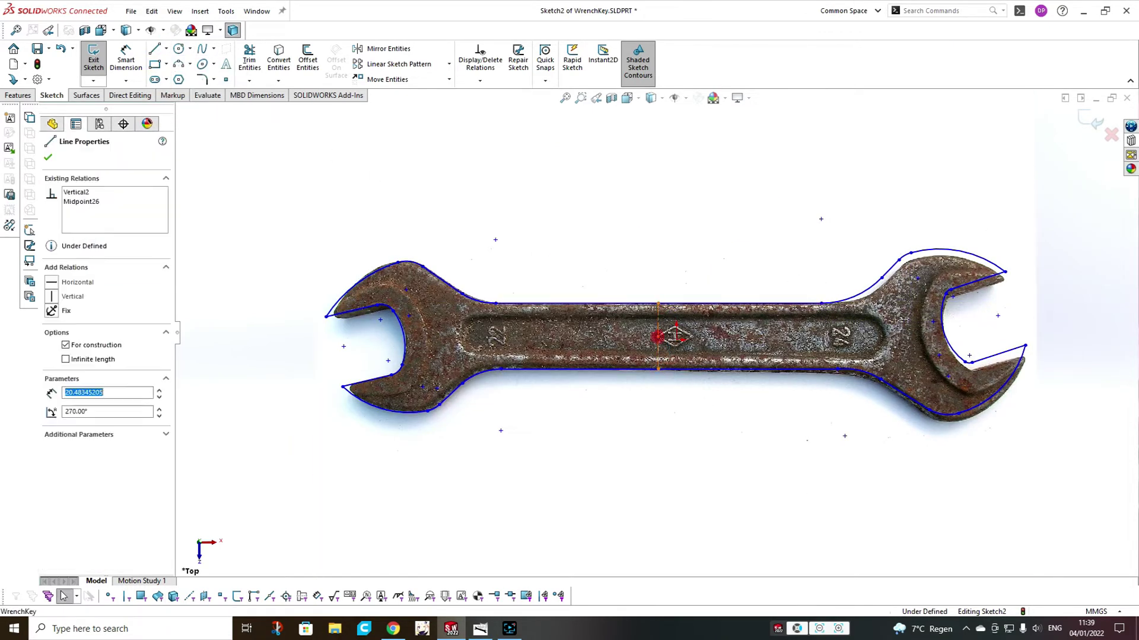
left_click(676, 340, "ctrl")
left_click(710, 289)
left_click(682, 397)
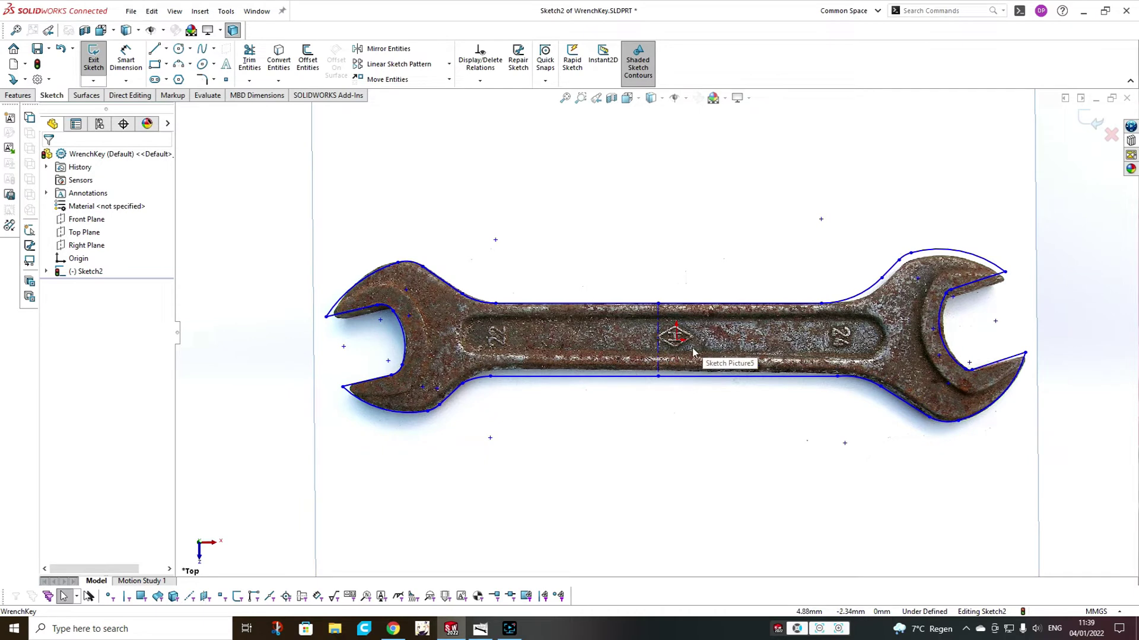
left_click_drag(740, 338, 737, 340)
left_click(1086, 116)
- Dimension the vertical construction line across the handle as 20 mm
scroll(645, 315, "down", 2)
left_click_drag(662, 302, 660, 306)
left_click(126, 58)
left_click(662, 347)
left_click(688, 255)
type("20")
key("Return")
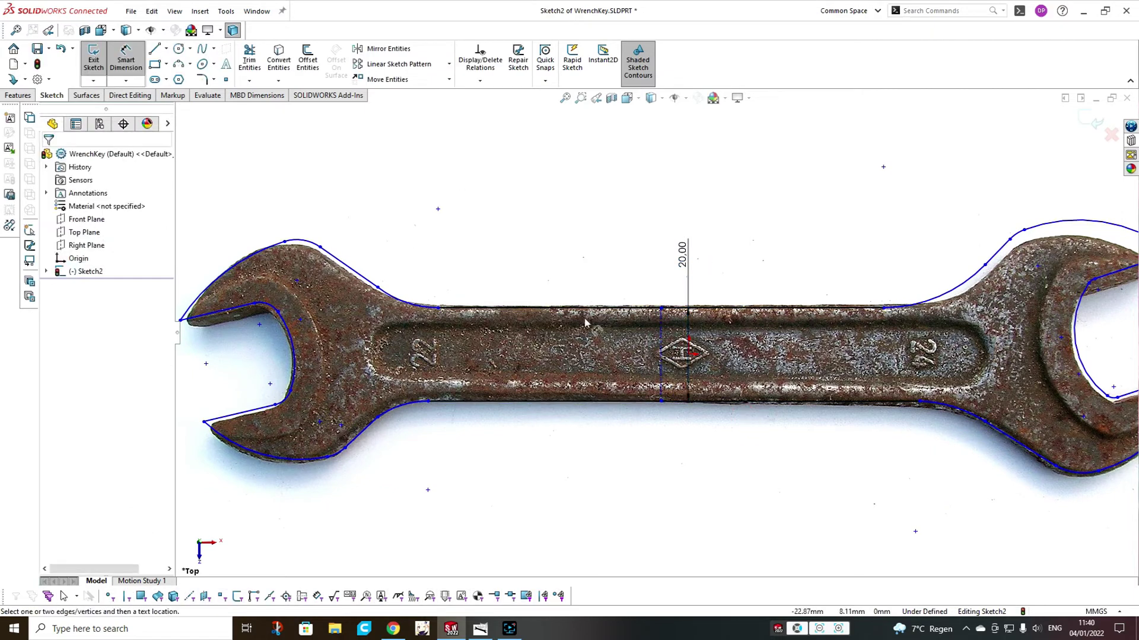
- Dimension the 22-side end of the handle's upper edge 54 mm from the origin and align the lower edge's end vertically with it
left_click(439, 309)
left_click(532, 213)
key("Return")
key("Escape")
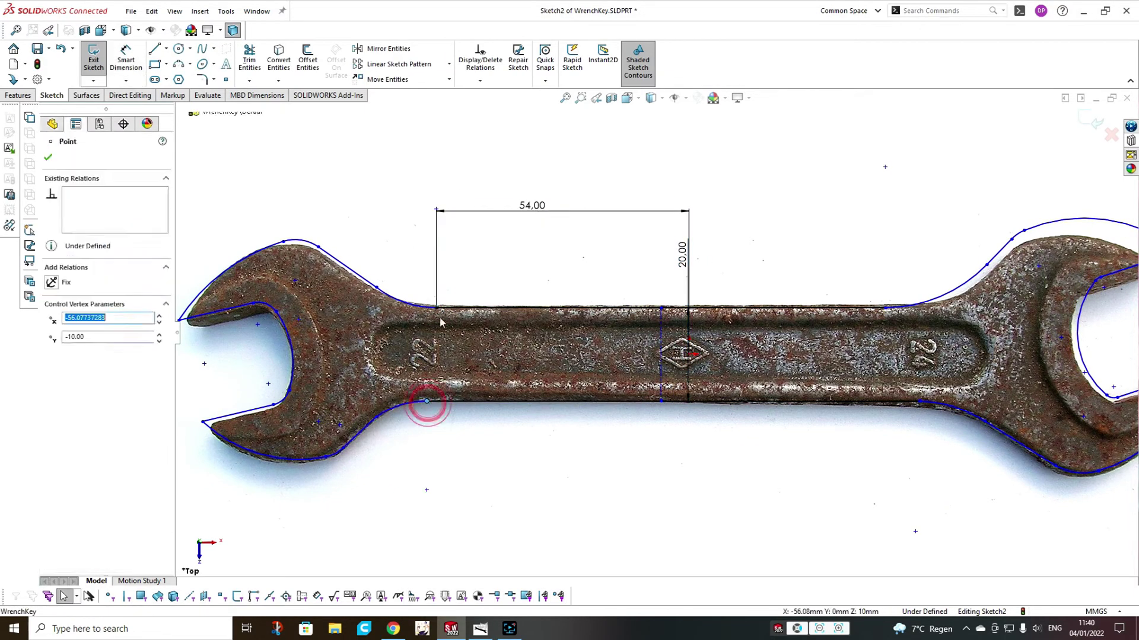
left_click(763, 487)
key("Escape")
- Delete the 24 jaw's upper outer arcs and the outline of its inner opening
scroll(877, 323, "up", 4)
scroll(1026, 308, "down", 4)
left_click_drag(802, 271, 860, 329)
left_click_drag(867, 289, 856, 288)
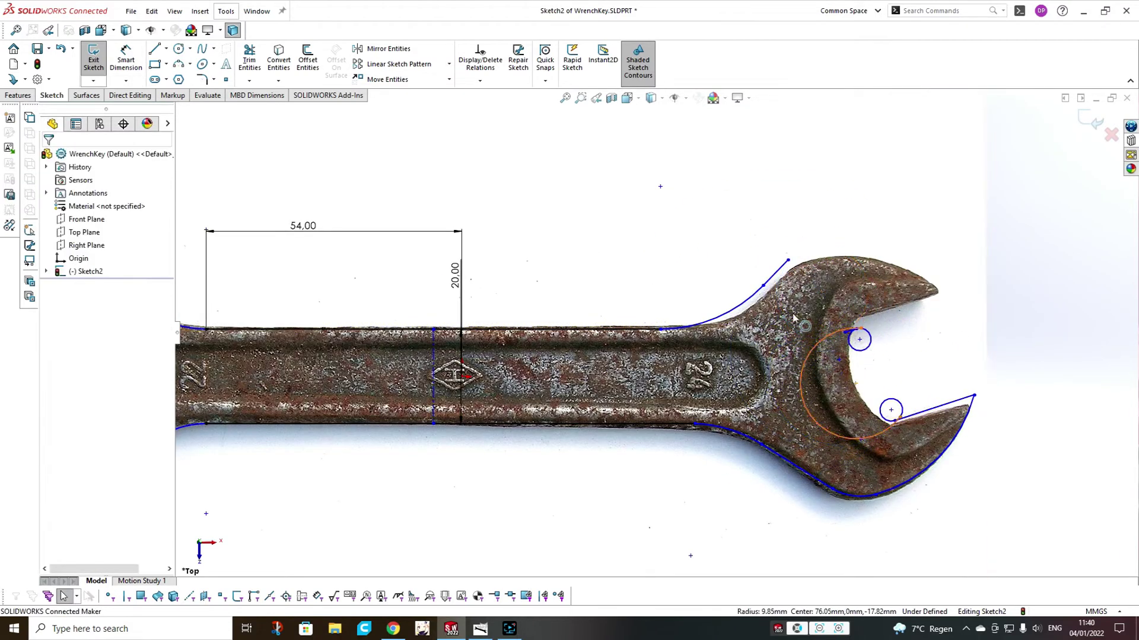
- Dimension the 24-side end of the handle's upper edge 50 mm from the origin and align the lower edge's end vertically with it
left_click_drag(660, 329, 687, 329)
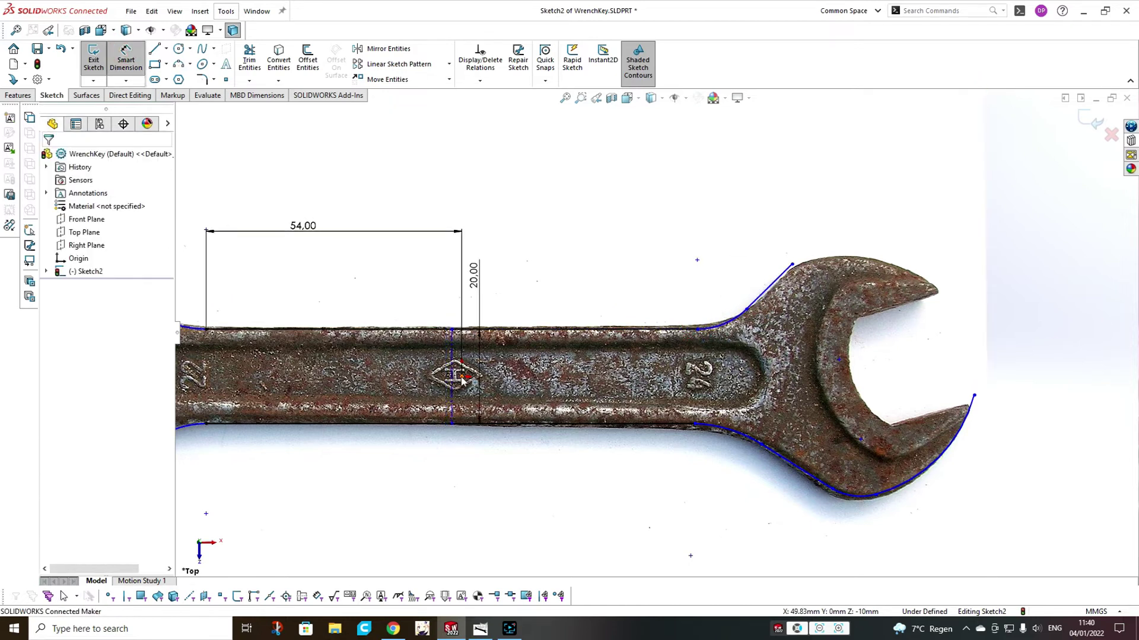
type("50")
key("Return")
key("Escape")
left_click(699, 330, "ctrl")
left_click(746, 280)
left_click(717, 242)
- Dimension the angle between the handle's upper edge and the 24-side sloped neck line as 140°
left_click_drag(793, 265, 789, 273)
left_click(123, 52)
left_click(670, 329)
left_click(765, 296)
left_click(679, 272)
type("140")
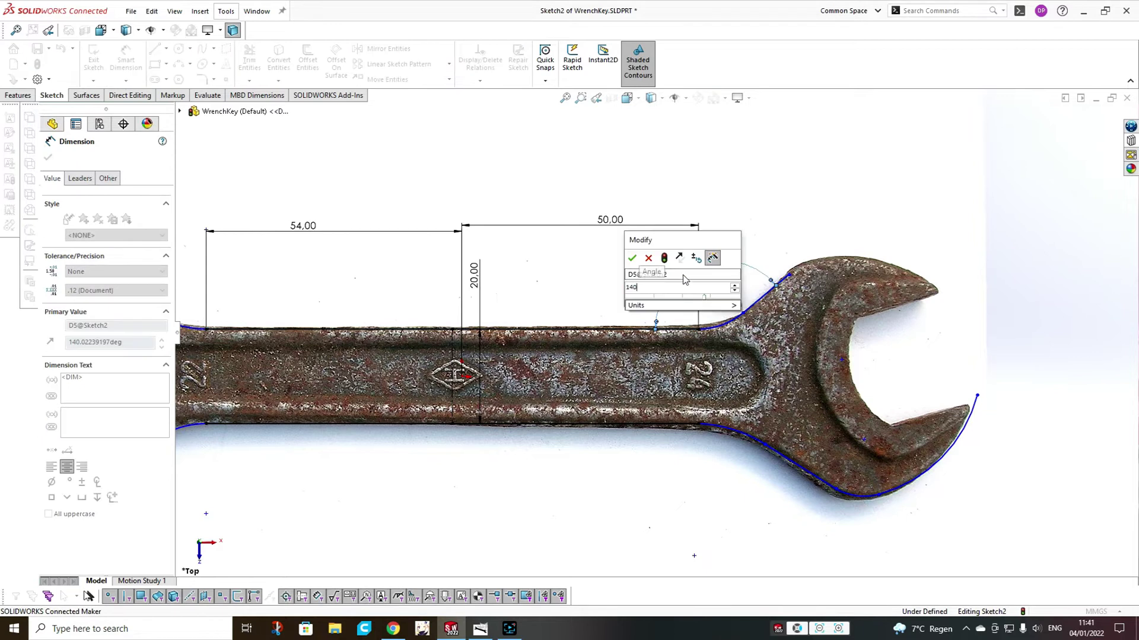
key("Return")
key("Escape")
- Dimension the neck arc between the handle's upper edge and the 24-side sloped line with a 15 mm radius
left_click(720, 326)
left_click(124, 54)
left_click(733, 355)
type("15")
key("Return")
key("Escape")
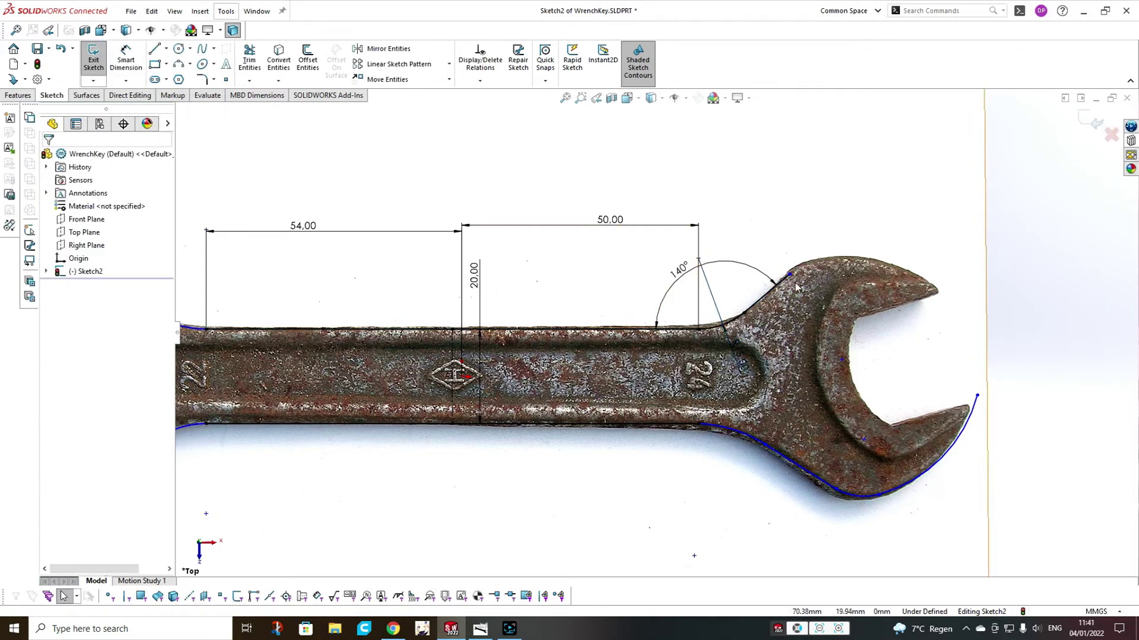
- Move the free end of the 24-side sloped neck line back to where the jaw's shoulder starts curving
scroll(813, 274, "down", 5)
left_click(745, 275)
left_click_drag(747, 275, 727, 293)
- Try angles of 135°, 137° and 140° between the handle's upper edge and the 24-side sloped neck line
double_click(468, 272)
type("135")
key("Return")
double_click(473, 273)
type("137")
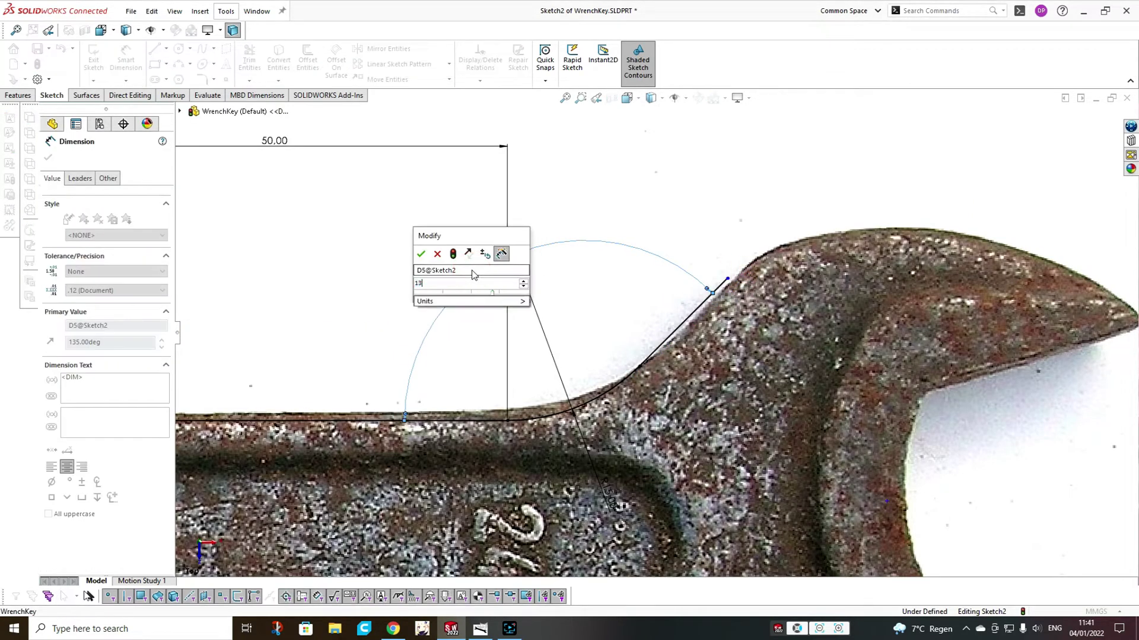
key("Return")
double_click(474, 273)
type("140")
key("Return")
left_click(748, 176)
- Retrace the 24 jaw's upper contour with a shoulder arc and an outer arc to the tip, fitting them to the picture
key("l")
left_click(722, 297)
left_click(829, 247)
scroll(848, 255, "up", 3)
left_click(948, 332)
key("Escape")
scroll(780, 295, "down", 2)
left_click_drag(655, 320, 674, 305)
left_click_drag(745, 278, 715, 283)
- Set the angle between the handle's upper edge and the 24-side sloped neck line to 138°
double_click(442, 297)
type("139")
key("Return")
double_click(442, 298)
type("138")
key("Return")
- Dimension the centre of the 24 jaw's shoulder arc 14 mm vertically from the origin
scroll(463, 223, "up", 3)
left_click(128, 53)
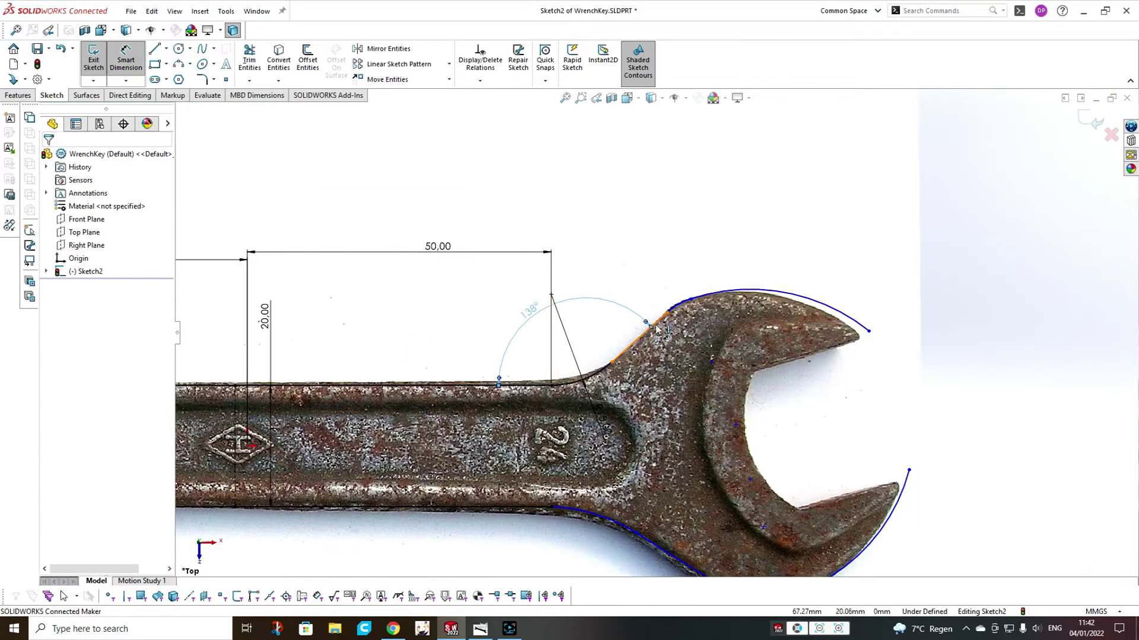
left_click(922, 439)
type("14")
key("Return")
- Dimension the 24 jaw's shoulder arc with a 10 mm radius
left_click(682, 300)
left_click(651, 254)
type("10")
key("Return")
double_click(651, 254)
left_click(598, 233)
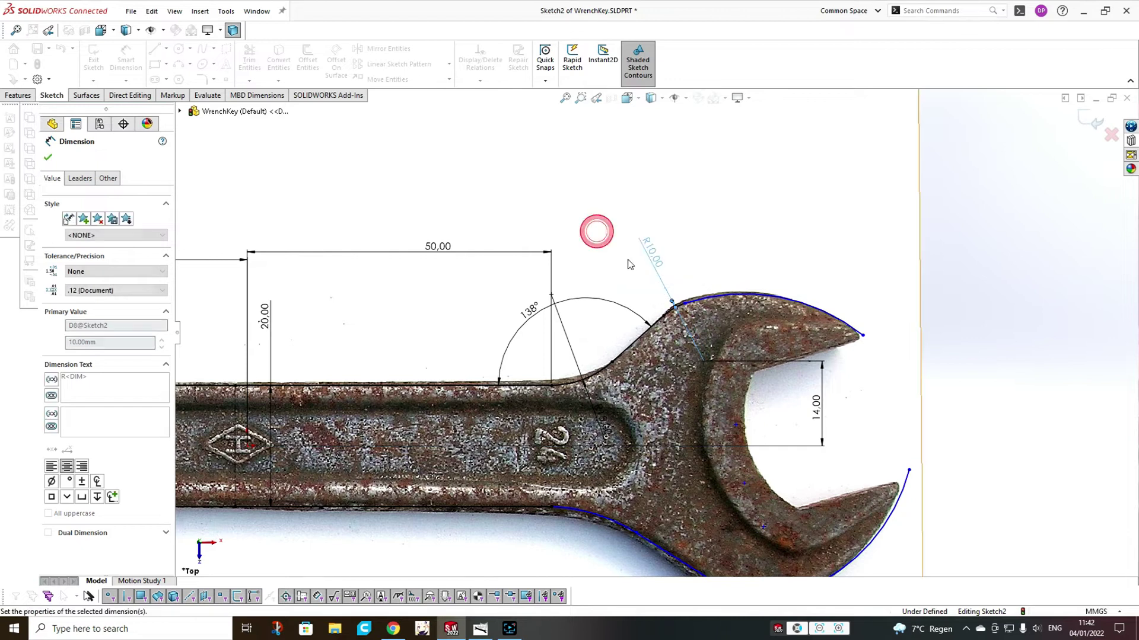
- Set the upper shoulder arc centre's vertical distance from the origin to 15 mm and shift the joint with the outer arc to fit the picture
double_click(816, 407)
type("15")
key("Return")
scroll(797, 315, "down", 1)
key("Escape")
left_click_drag(666, 296, 675, 303)
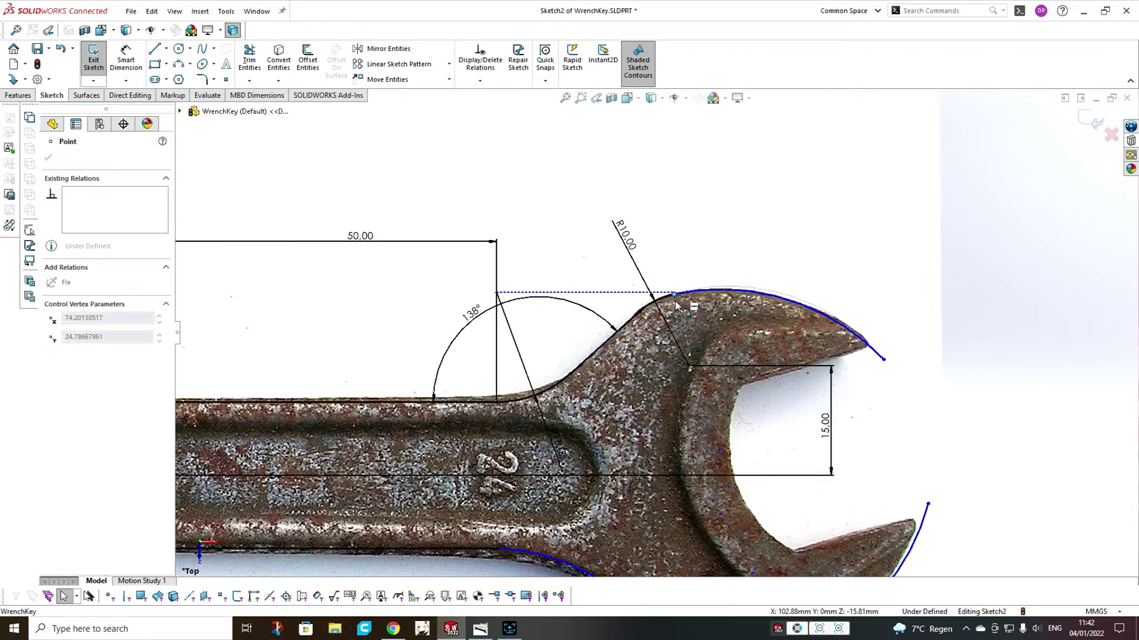
key("Escape")
scroll(697, 333, "up", 2)
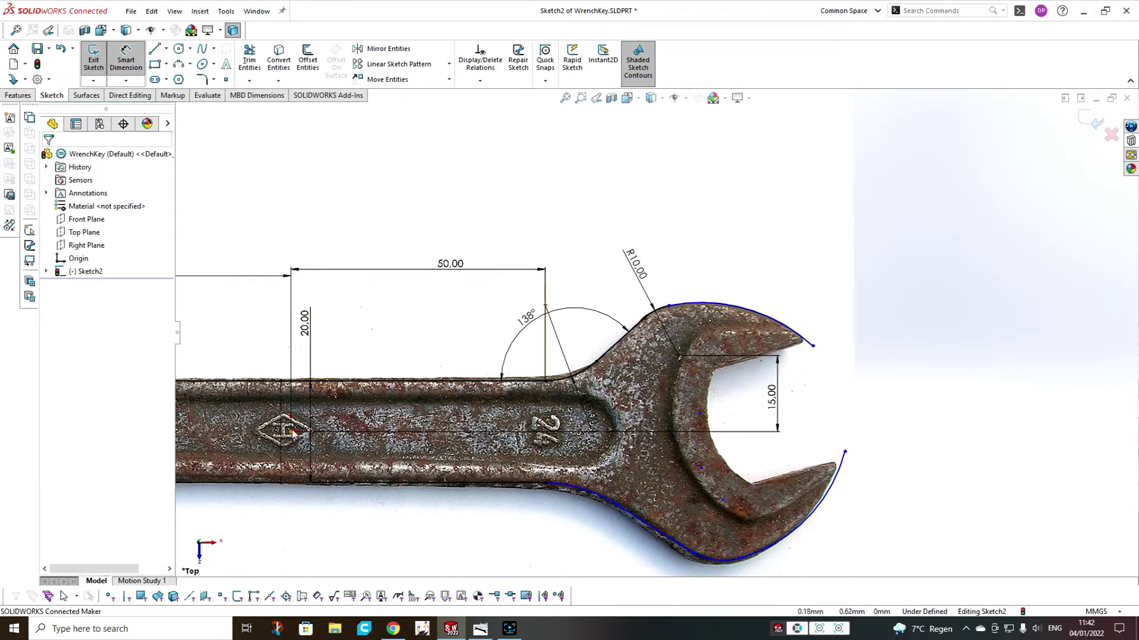
- Dimension the centre of the 24 jaw's upper outer arc 3.5 mm vertically from the origin
left_click(292, 433)
left_click(699, 413)
left_click(799, 428)
type("3.5")
key("Return")
- Dimension the 24 jaw's upper outer arc with a 32 mm radius and try 30 mm instead
left_click(753, 311)
left_click(775, 261)
type("32")
key("Return")
double_click(777, 265)
type("30")
key("Return")
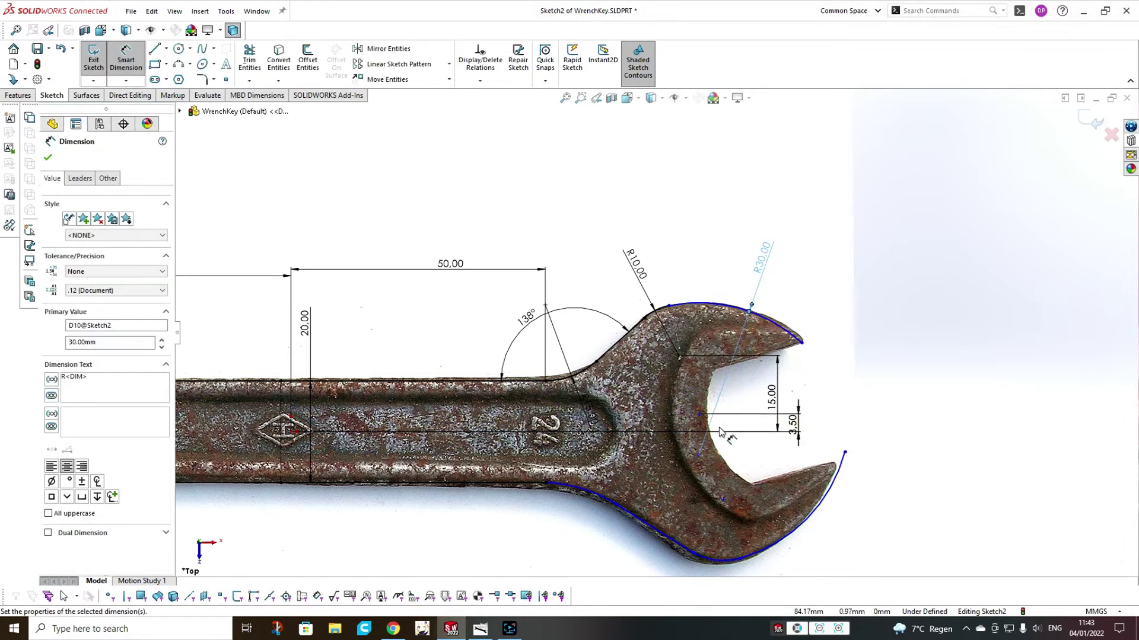
- Replace the vertical dimension of the upper outer arc's centre with one of 6.5 mm
key("Escape")
left_click(848, 368)
left_click(798, 432)
key("Delete")
type("6.5")
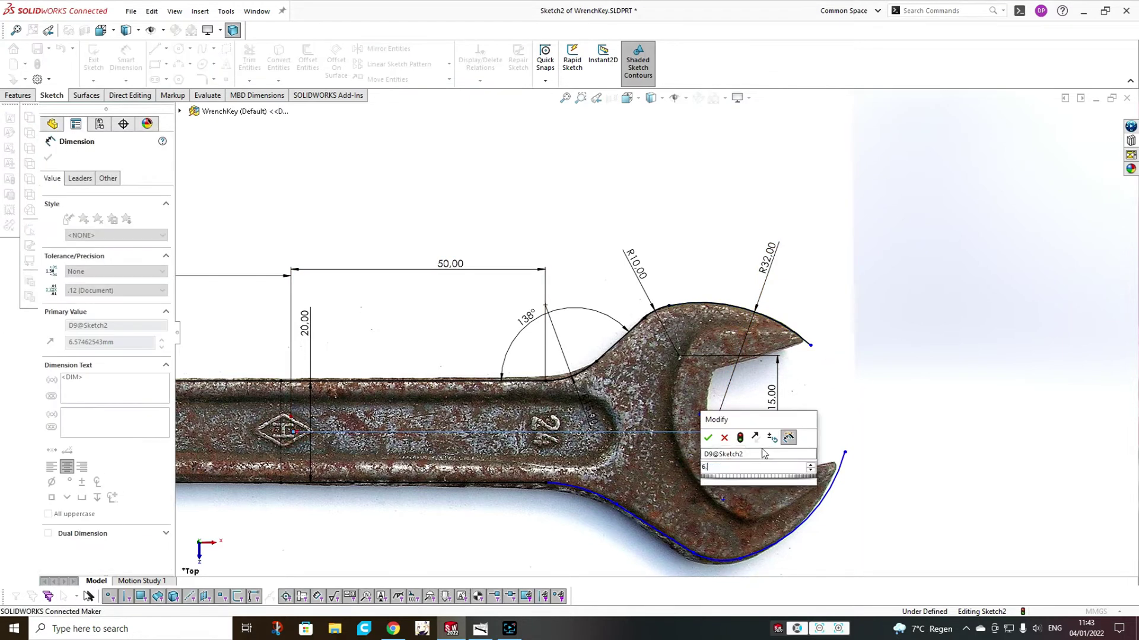
key("Return")
left_click(836, 382)
- Dimension the 24-side lower neck arc with a 30 mm radius
scroll(747, 386, "up", 2)
scroll(631, 489, "down", 2)
left_click(623, 436)
left_click(622, 470)
type("30")
key("Return")
- Set the angle between the handle's lower edge and the 24-side lower sloped neck line to 147°
left_click(683, 463)
left_click(573, 429)
left_click(568, 496)
type("15.0")
key("Return")
double_click(569, 499)
type("147")
key("Return")
key("Escape")
- Make the 24-side lower neck arc tangent to the handle's lower edge
scroll(764, 534, "down", 1)
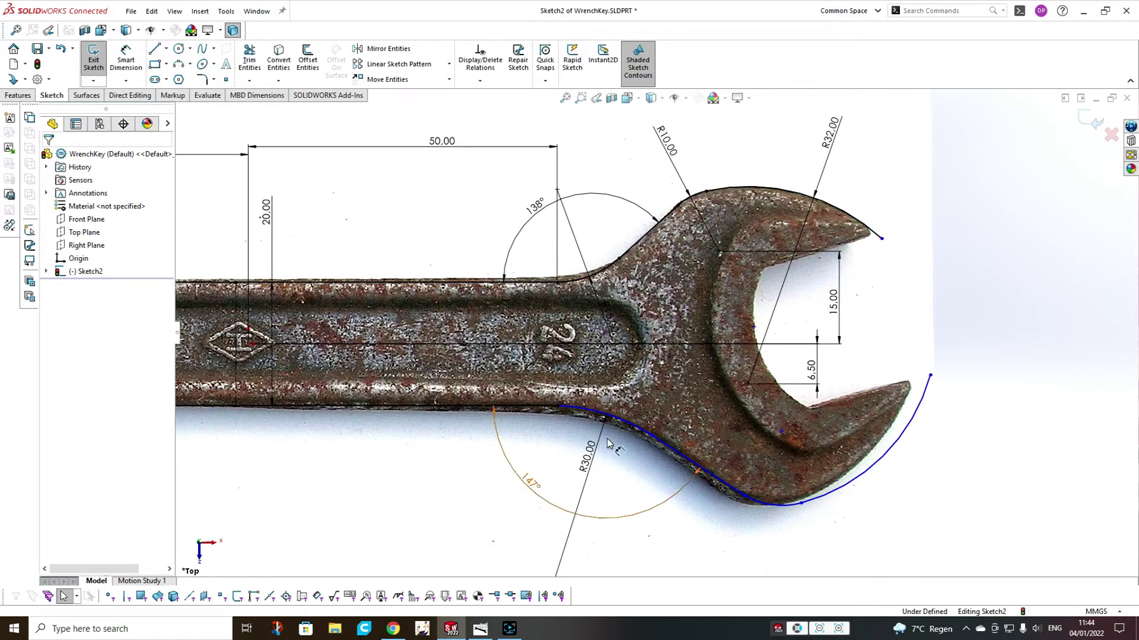
left_click_drag(651, 436, 651, 432)
left_click(530, 407)
left_click(587, 409, "ctrl")
left_click(69, 351)
- Set the 24-side lower neck arc's radius to 20 mm and the lower neck line's angle to the handle to 146°
scroll(652, 438, "up", 2)
double_click(611, 424)
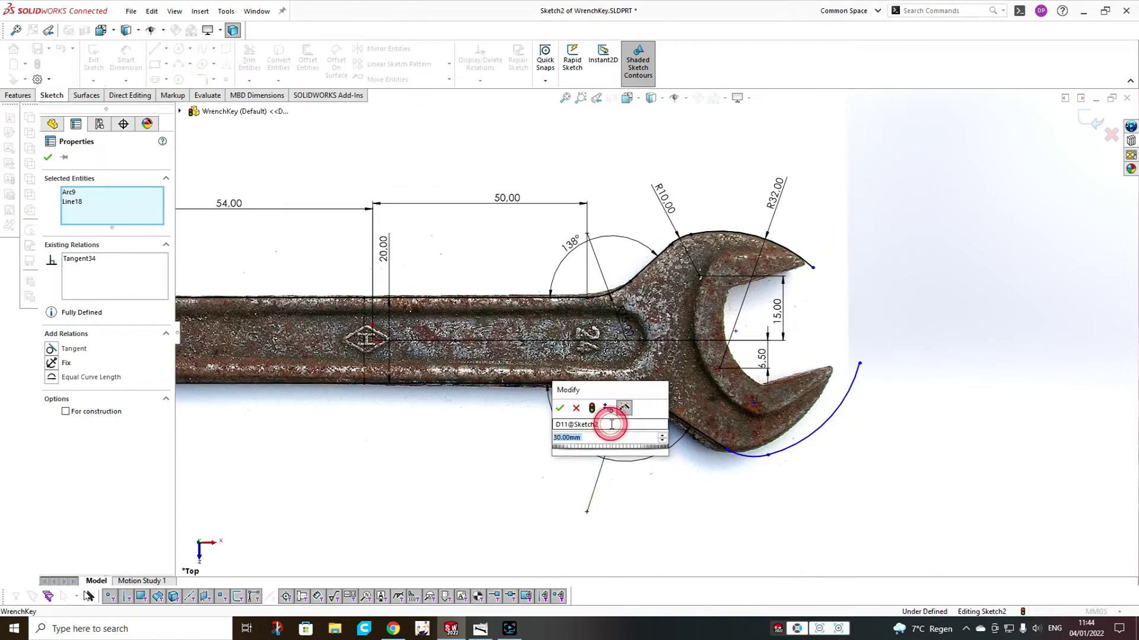
type("20")
key("Return")
scroll(698, 442, "up", 1)
double_click(535, 440)
type("146")
key("Return")
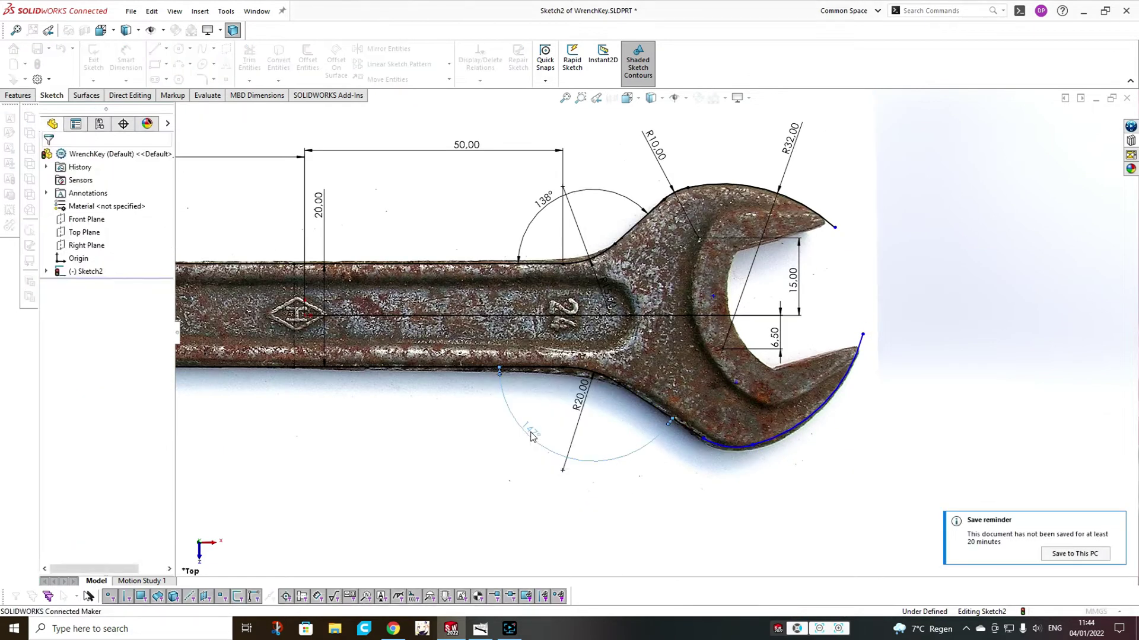
- Dimension the 24 jaw's lower shoulder arc with a 10 mm radius
left_click(125, 58)
left_click(718, 446)
left_click(703, 487)
type("10")
key("Return")
- Dimension the centre of the 24 jaw's lower shoulder arc 16 mm vertically from the origin
left_click(730, 397)
left_click(305, 315)
left_click(809, 348)
type("16")
key("Return")
key("Escape")
- Make the lower shoulder arc tangent to the sloped neck line and fit both ends of the lower outer arc to the picture
left_click(721, 449)
left_click(692, 433, "ctrl")
left_click(726, 409)
left_click_drag(743, 449, 738, 451)
left_click_drag(858, 340, 863, 336)
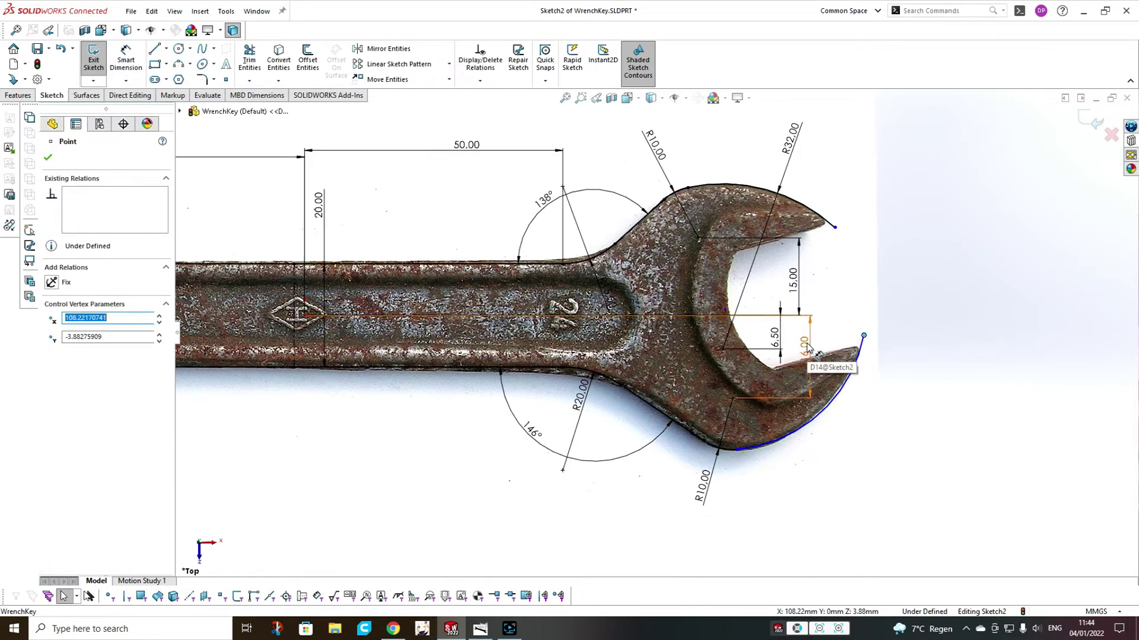
key("Escape")
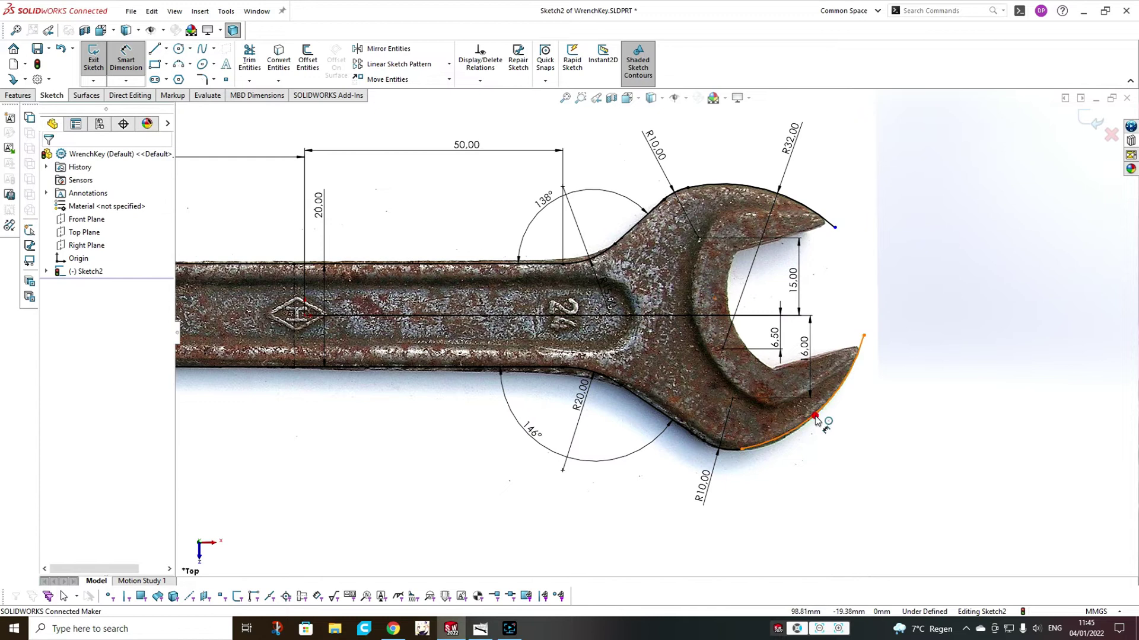
- Dimension the 24 jaw's lower outer arc with a 32 mm radius and adjust its joint with the shoulder arc
left_click(815, 416)
left_click(834, 448)
type("32")
key("Return")
key("Escape")
left_click_drag(742, 449, 747, 449)
- Set the lower shoulder arc centre's vertical distance from the origin to 16.5 mm
double_click(803, 344)
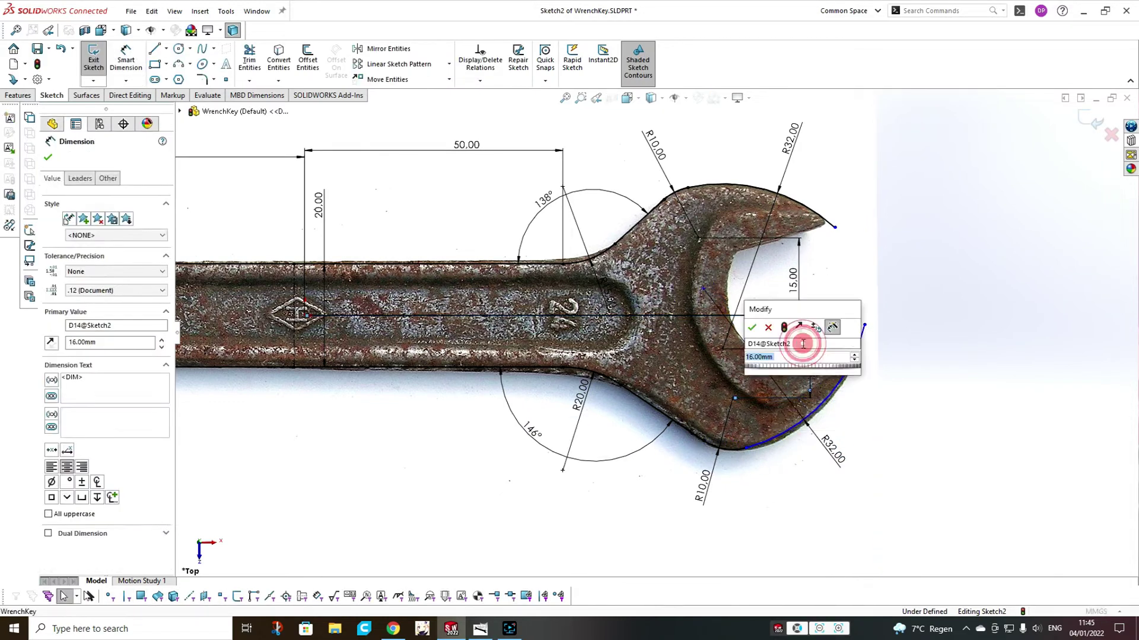
type("17")
key("Return")
double_click(811, 343)
type("16.5")
key("Return")
key("Escape")
- Dimension the centre of the 24 jaw's lower outer arc 5 mm vertically from the centreline and move the dimension text over the handle
left_click(127, 54)
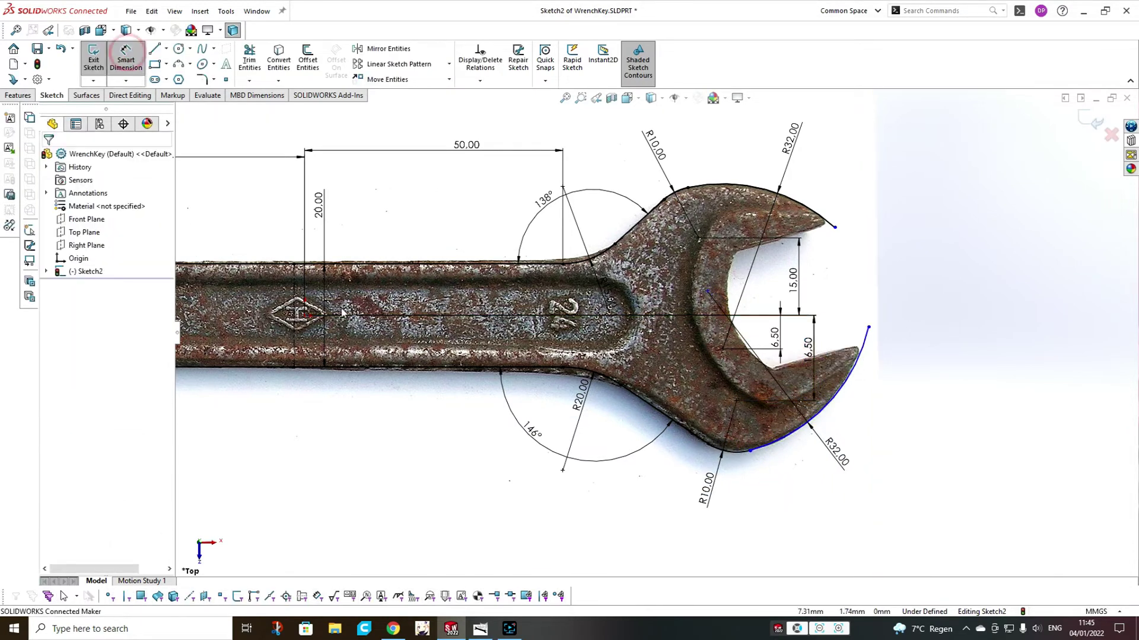
left_click(830, 305)
key("Return")
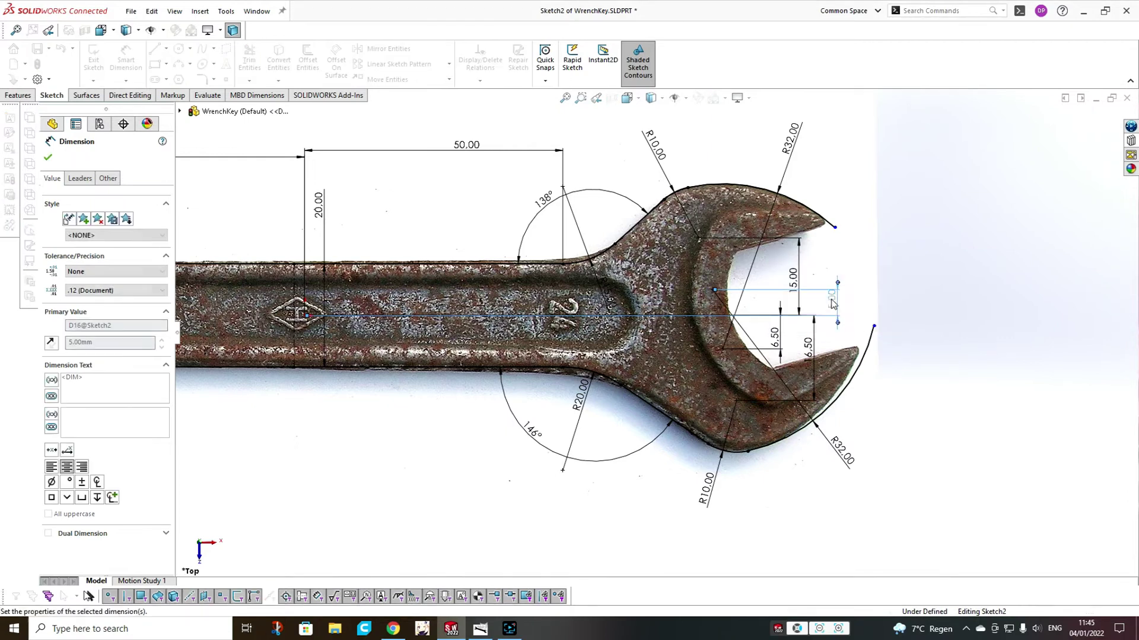
left_click(855, 258)
left_click_drag(832, 298, 632, 284)
- Trace the inner throat of the 24 jaw with a three-point arc
left_click(179, 64)
left_click(735, 251)
left_click(772, 369)
left_click(733, 327)
key("Escape")
- Draw the 24 jaw's upper inner face from the throat arc to the upper tip and fit the tip to the picture
left_click(155, 48)
left_click(736, 250)
left_click(835, 227)
key("Escape")
left_click_drag(835, 228, 829, 223)
- Set the angle between the handle's upper edge and the 24 jaw's upper inner face to 16°
left_click(125, 56)
left_click(534, 264)
left_click(785, 235)
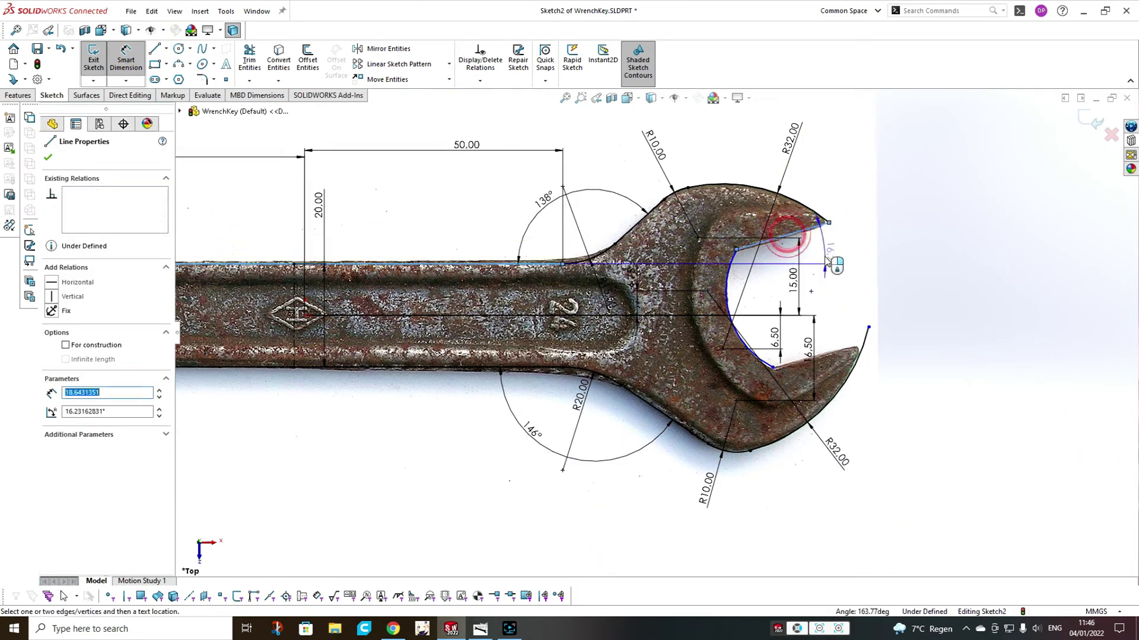
left_click(837, 249)
type("16")
key("Return")
- Dimension the throat arc's upper end 84 mm horizontally from the origin and the upper inner face 18.5 mm long
left_click(737, 248)
left_click(305, 314)
left_click(465, 186)
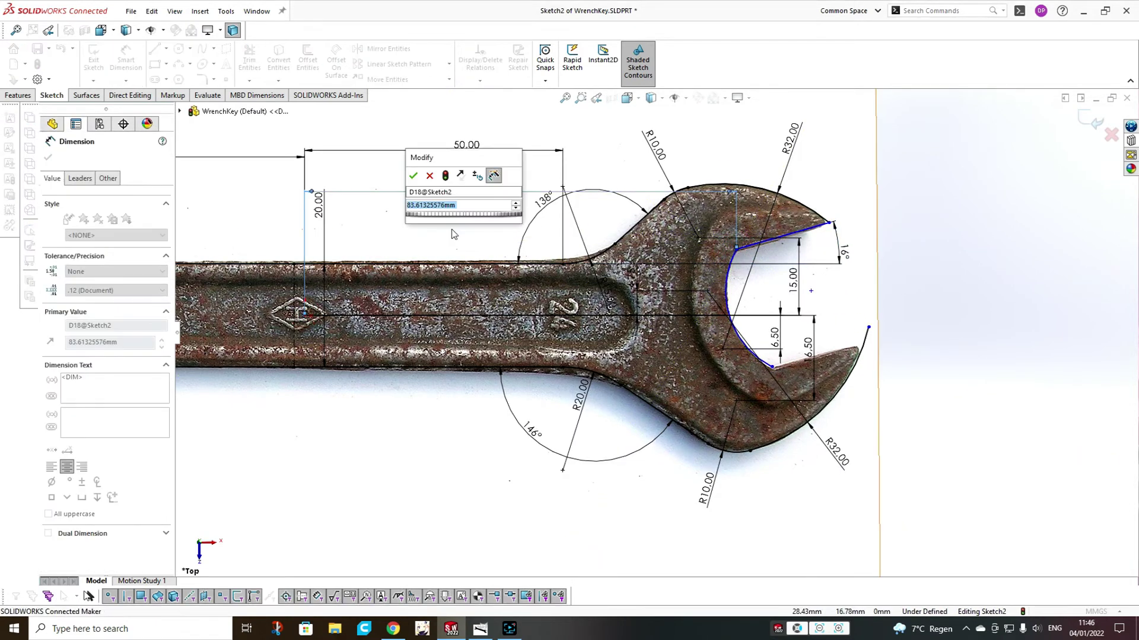
type("84")
key("Return")
left_click(710, 146)
type("18.5")
key("Return")
key("Escape")
- Draw the 24 jaw's lower inner face from the throat arc to the lower tip and make it parallel to the upper inner face
left_click(155, 49)
left_click(773, 368)
left_click(868, 327)
key("Escape")
left_click(852, 334)
left_click(817, 227, "ctrl")
left_click(923, 173)
key("Escape")
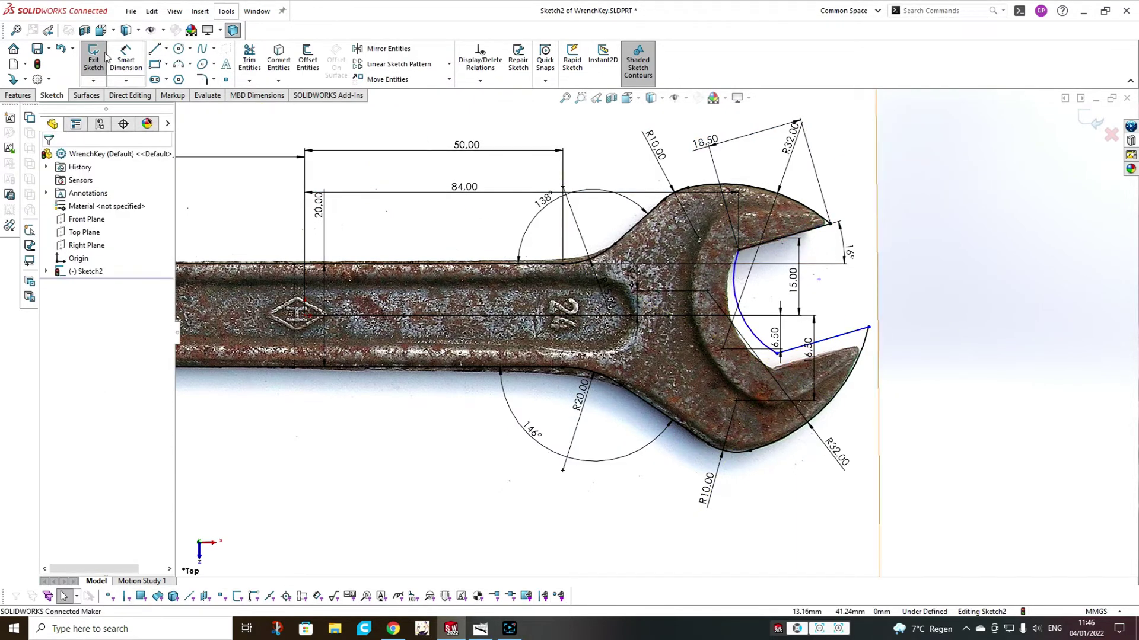
- Dimension the 24 jaw's opening 24 mm between its inner faces and its throat arc with a 17 mm radius
left_click(901, 275)
type("24")
key("Return")
left_click(728, 293)
left_click(764, 292)
type("17")
key("Return")
left_click(884, 295)
scroll(783, 275, "down", 4)
scroll(422, 339, "up", 2)
left_click(514, 624)
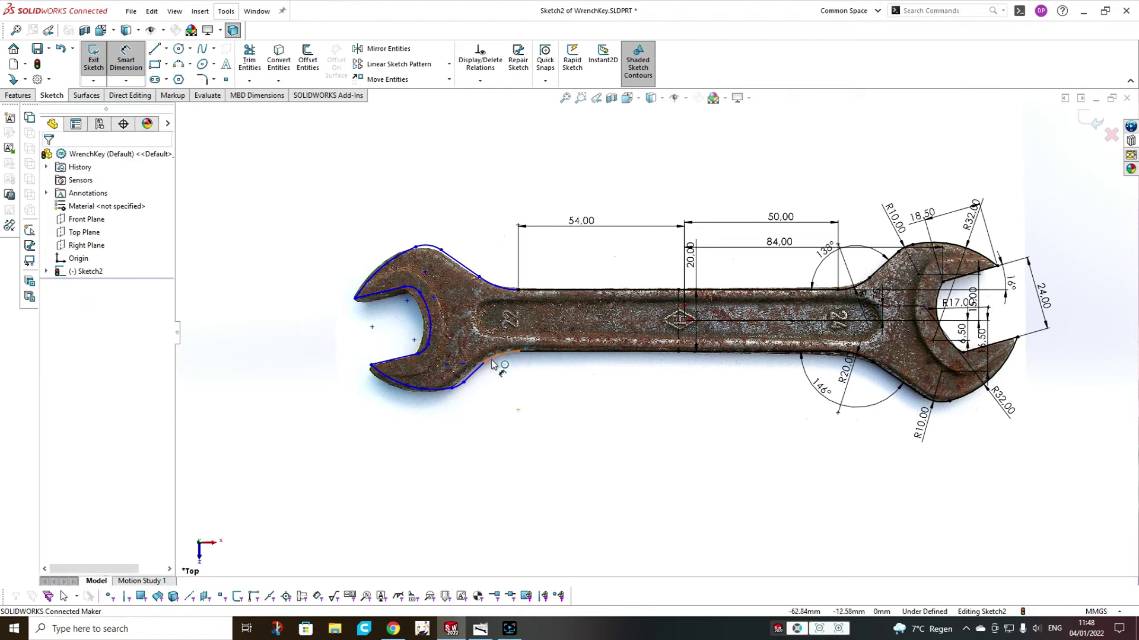
- Dimension the 22-side lower neck arc with a 20 mm radius and set the handle's 22-side length from the centre to 55 mm
scroll(453, 364, "down", 3)
left_click(528, 350)
left_click(552, 384)
type("20")
key("Return")
double_click(681, 118)
type("55")
key("Return")
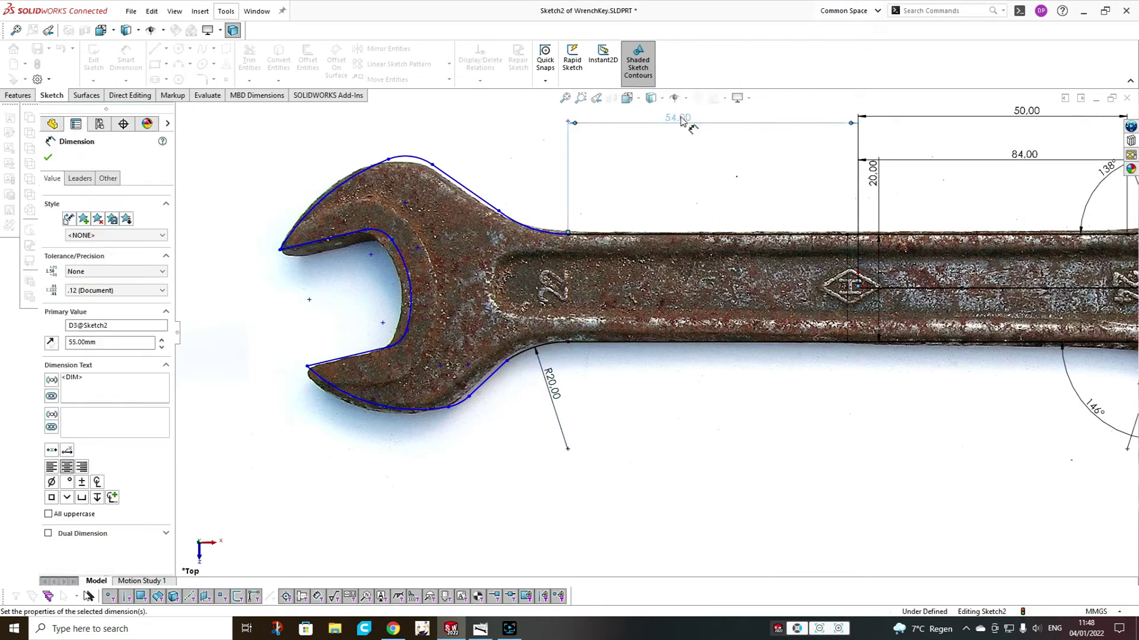
- Set the angle between the handle's upper edge and the 22-side upper sloped neck line to 145°
left_click(509, 262)
left_click(471, 194)
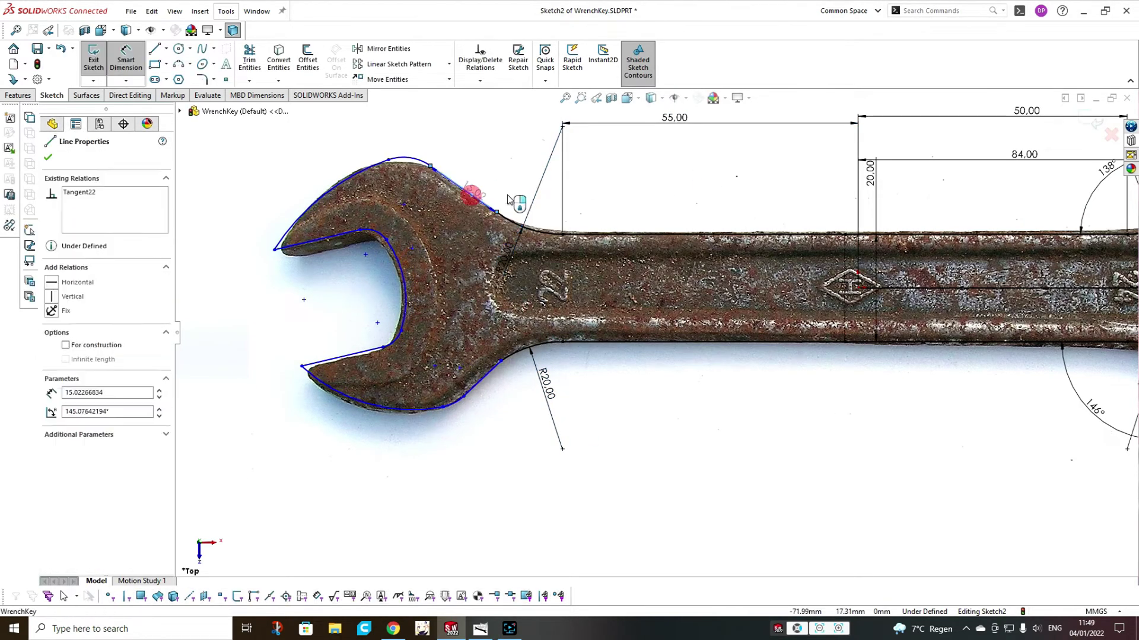
left_click(511, 171)
type("145")
key("Return")
key("Escape")
left_click(508, 219)
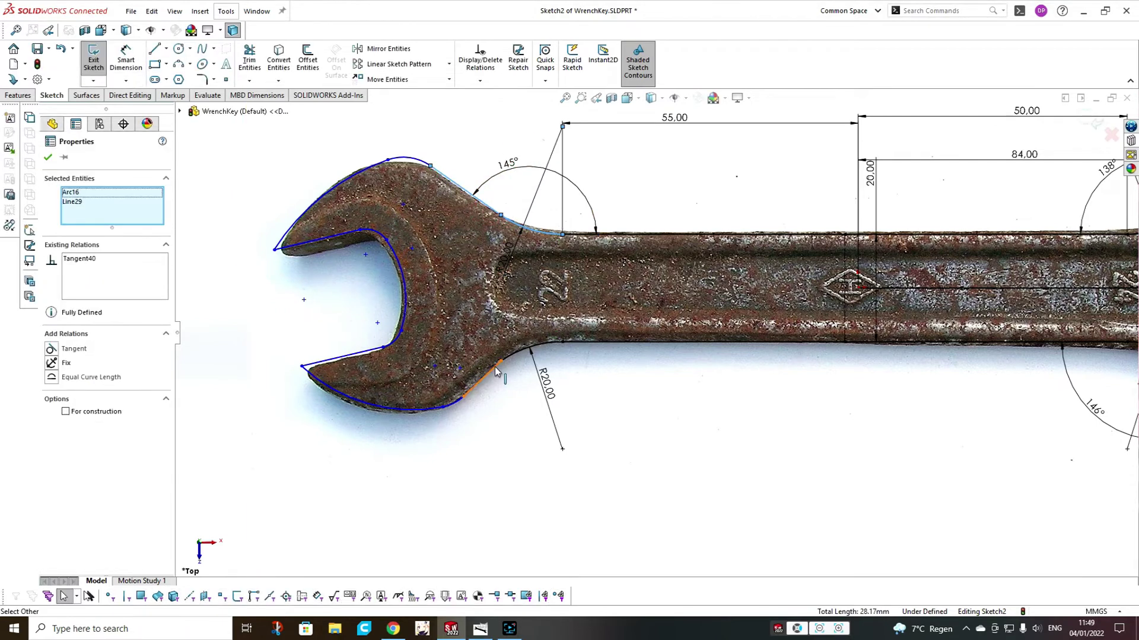
- Dimension the angle between the handle's lower edge and the 22-side lower sloped neck line as 137°
left_click(125, 58)
right_click(481, 379)
left_click(475, 383)
left_click(595, 342)
left_click(595, 424)
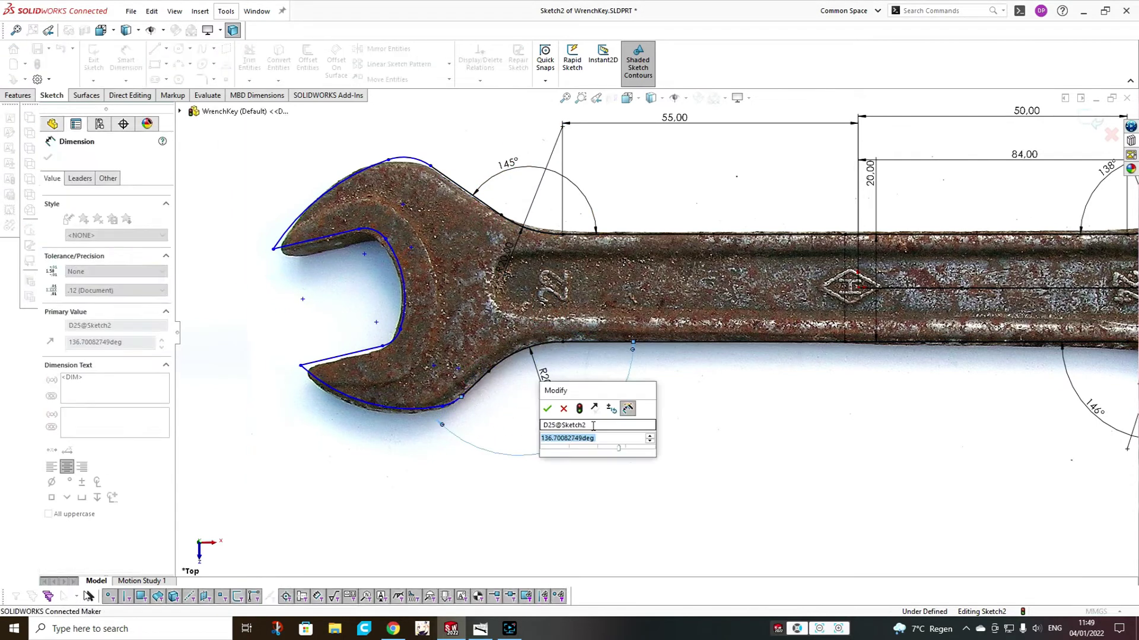
type("137")
key("Return")
- Set the 24-side neck angles to 145° for the lower sloped line and 137° for the upper one
scroll(639, 419, "up", 4)
double_click(819, 373)
type("145")
key("Return")
double_click(828, 253)
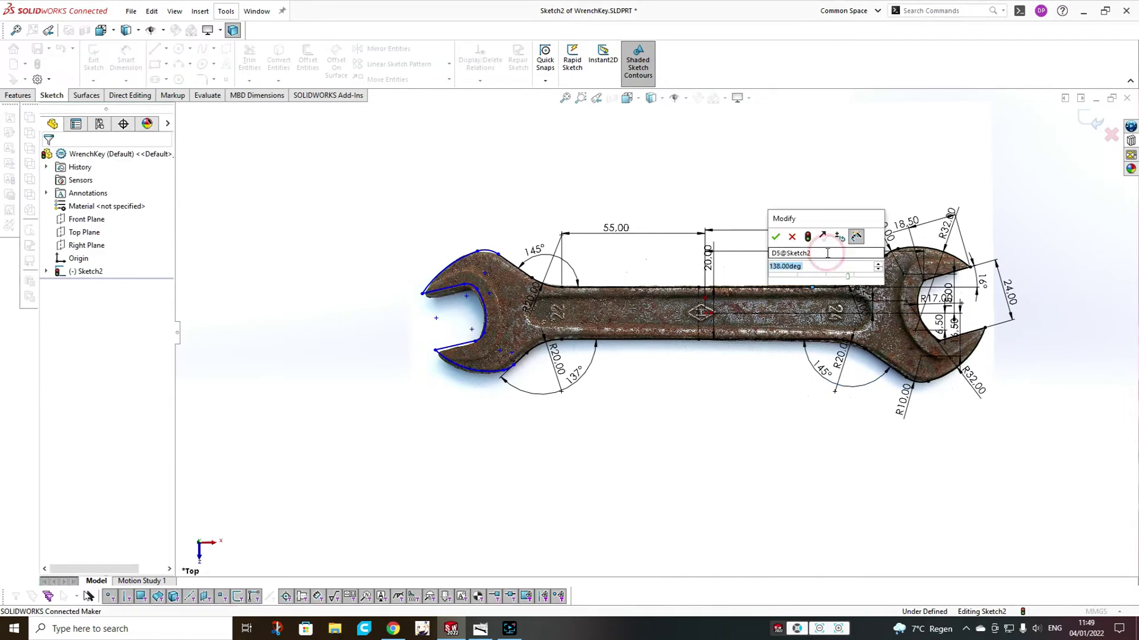
type("137")
key("Return")
key("Escape")
- Dimension the 22 jaw's small lower shoulder arc with a 10 mm radius
scroll(468, 368, "down", 4)
left_click(584, 402)
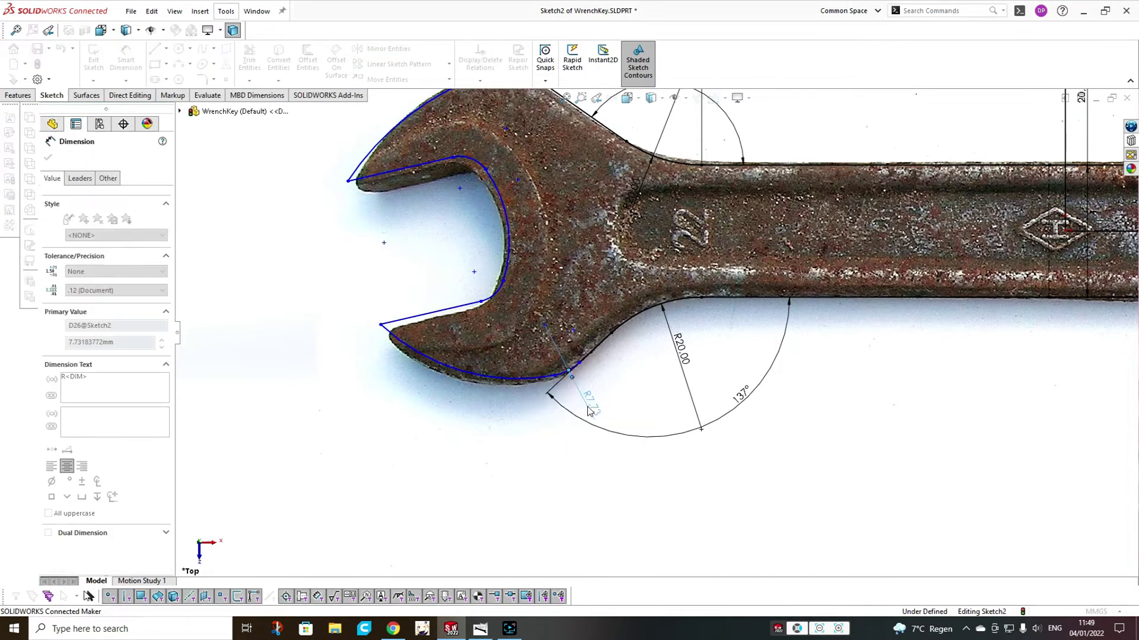
type("10")
key("Return")
scroll(586, 405, "up", 2)
key("Escape")
- Make the 22 jaw's upper and lower shoulder arcs equal and move the upper arc's end to follow the picture outline
left_click(561, 149)
left_click(598, 354, "ctrl")
left_click(683, 305)
left_click_drag(575, 168, 533, 165)
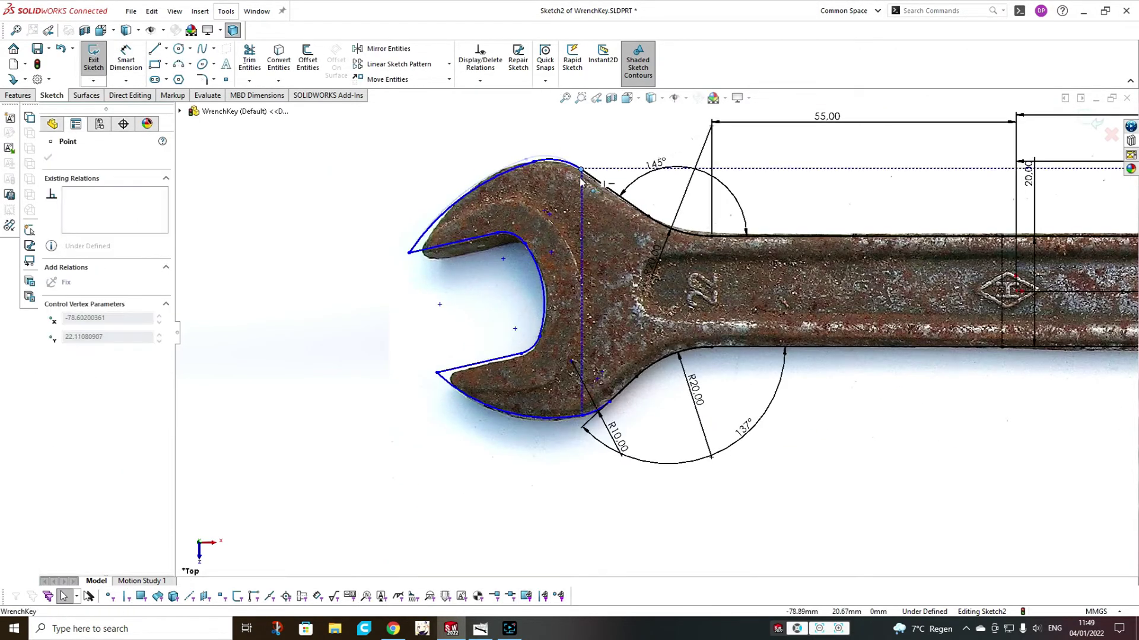
key("Escape")
- Dimension the vertical distance from the origin to the 22 jaw's upper shoulder arc centre as 13 mm
scroll(655, 327, "up", 2)
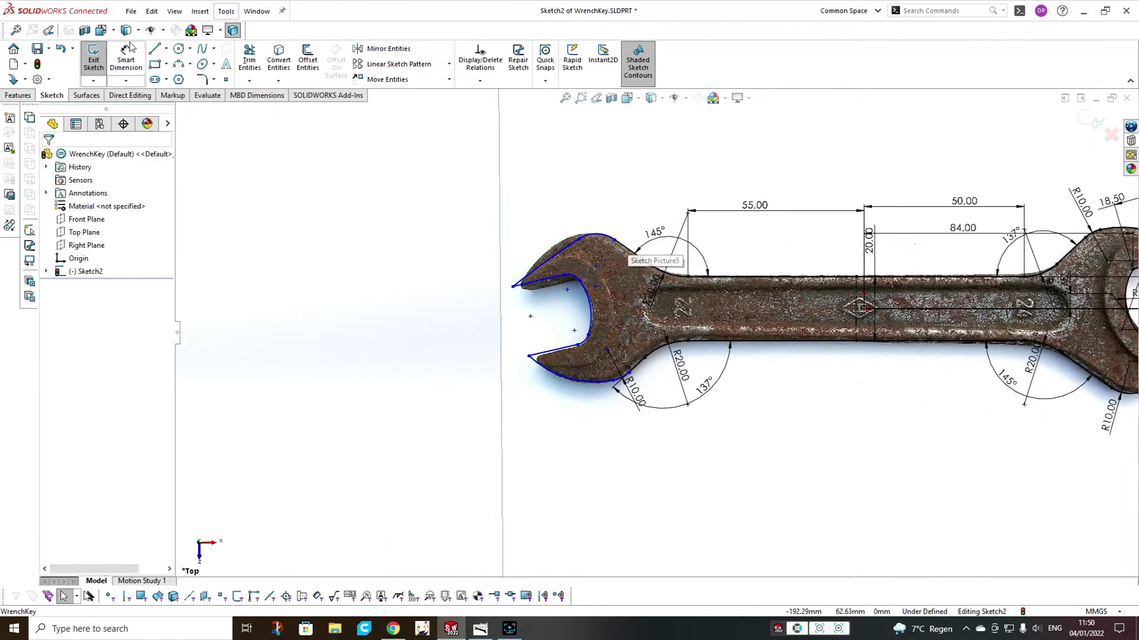
left_click(865, 308)
left_click(488, 288)
type("13")
key("Return")
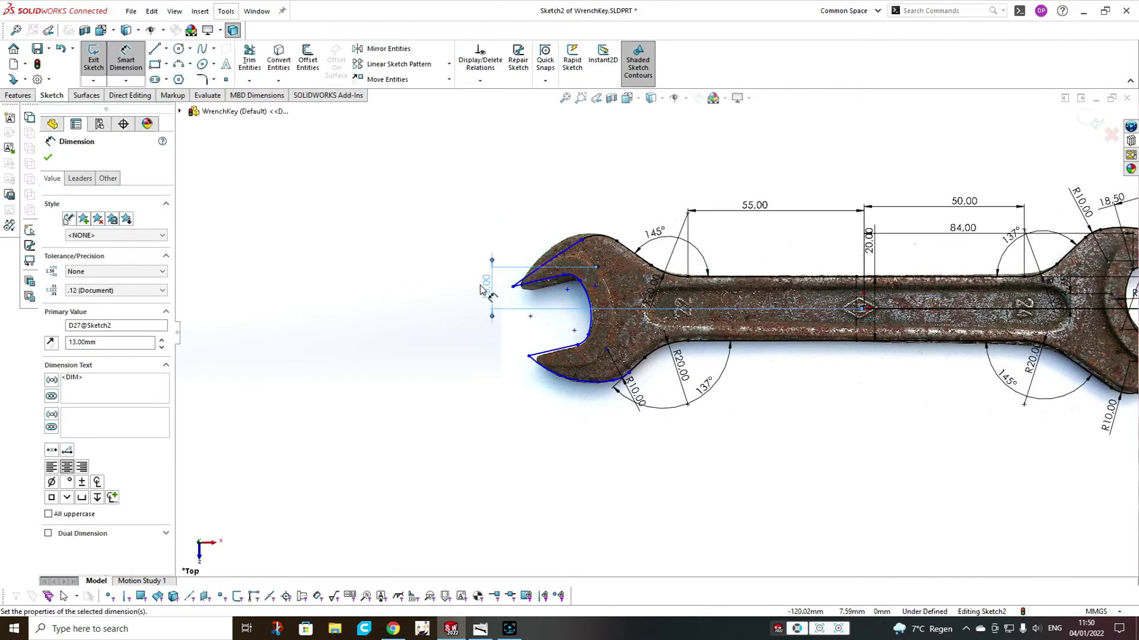
- Dimension the vertical distance from the origin to the 22 jaw's lower shoulder arc centre as 13 mm
left_click(864, 309)
left_click(465, 327)
type("12")
key("Return")
scroll(548, 273, "down", 2)
double_click(427, 354)
type("13")
key("Return")
- Dimension the 22 jaw's lower outer arc with a 30 mm radius
left_click(595, 435)
left_click(544, 475)
type("30")
key("Return")
key("Escape")
key("Escape")
- Try moving the 22 jaw's lower tip inward and undo the move
scroll(567, 390, "down", 2)
left_click_drag(497, 398, 511, 400)
key("ctrl+z")
- Dimension the vertical distance from the origin to the 22 jaw's lower outer arc centre as 7 mm
left_click(634, 453)
right_click_drag(844, 450, 844, 409)
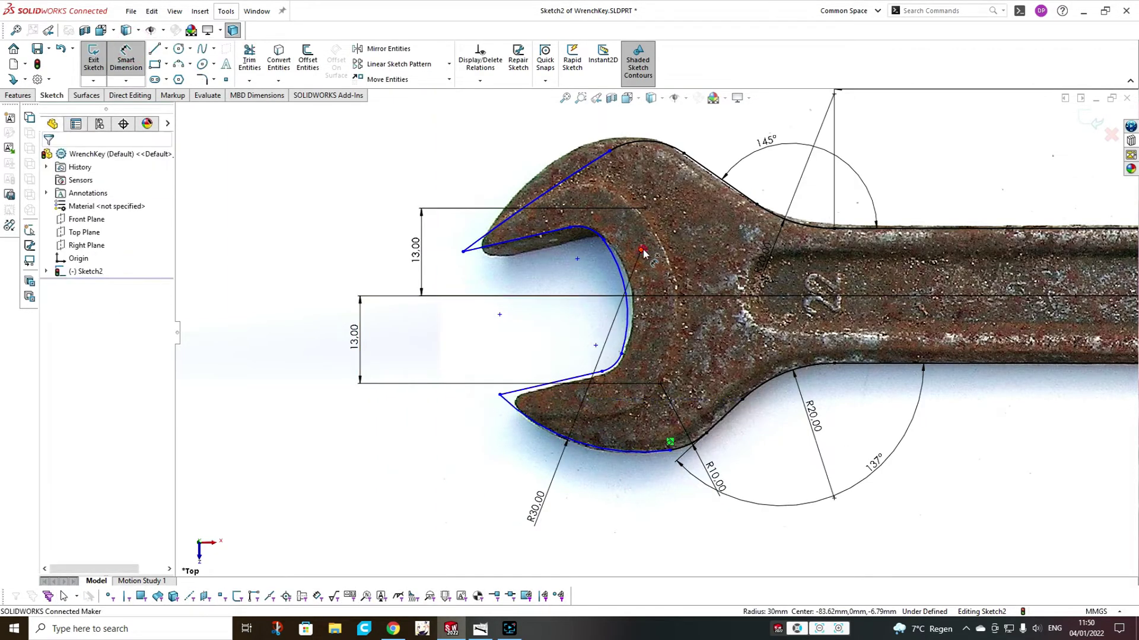
left_click(636, 251)
scroll(643, 254, "up", 3)
left_click(973, 312)
left_click(538, 295)
type("7")
key("Return")
- Try 6.5 mm for the lower outer arc centre's vertical distance and return it to 7 mm
double_click(537, 295)
type("6.5")
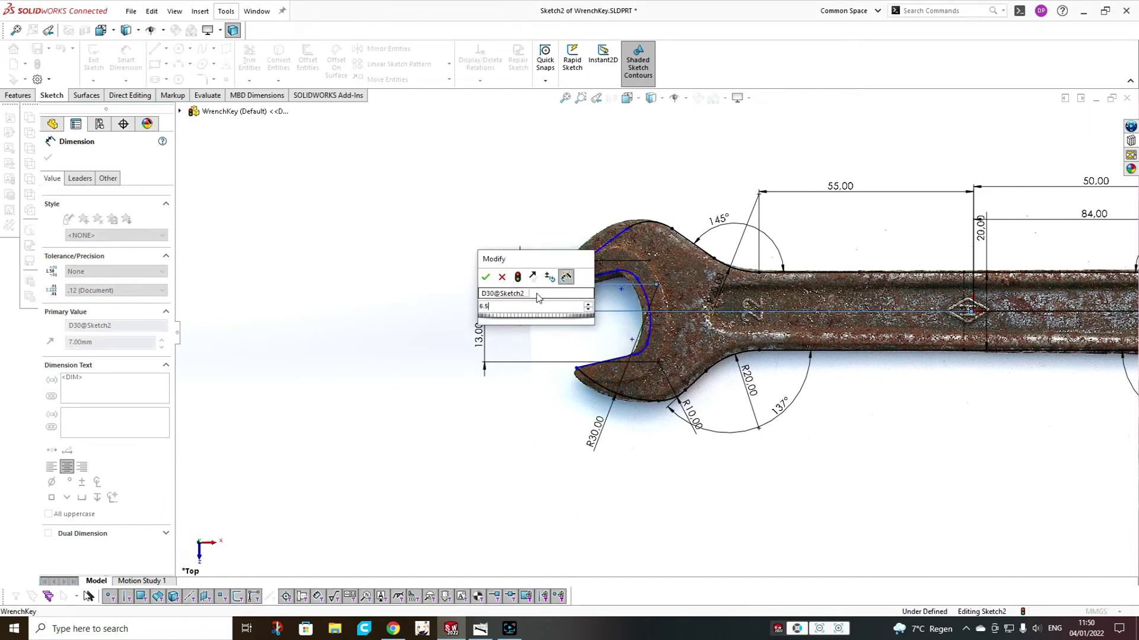
key("Return")
key("Return")
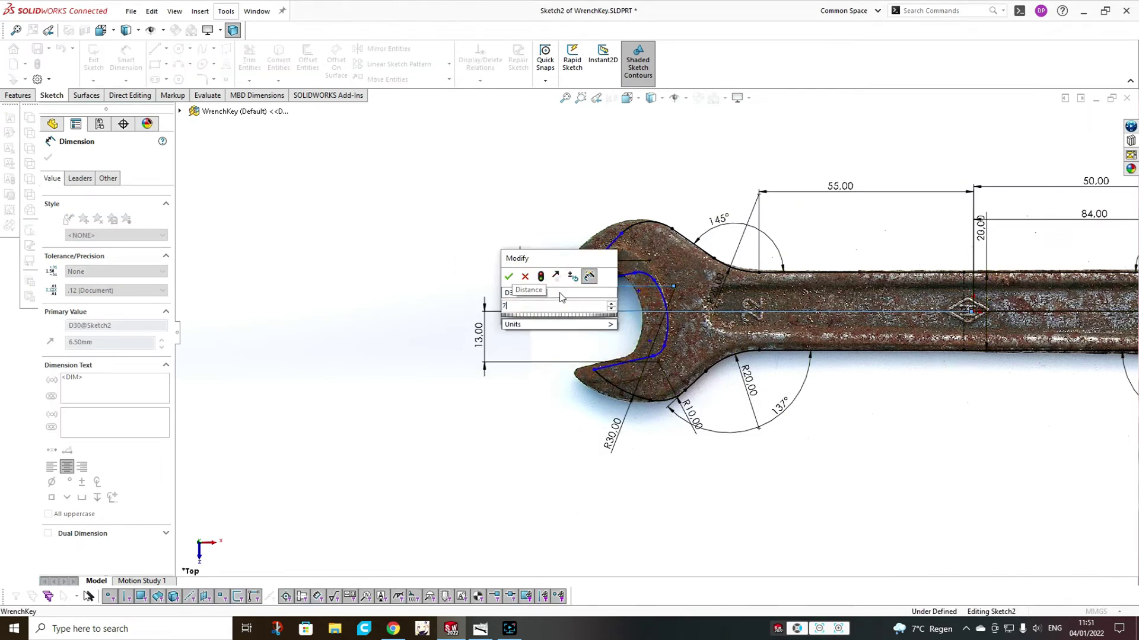
key("Return")
double_click(544, 290)
key("Return")
- Set the vertical distance from the origin to the 22 jaw's lower outer arc centre to 6.75 mm
double_click(543, 303)
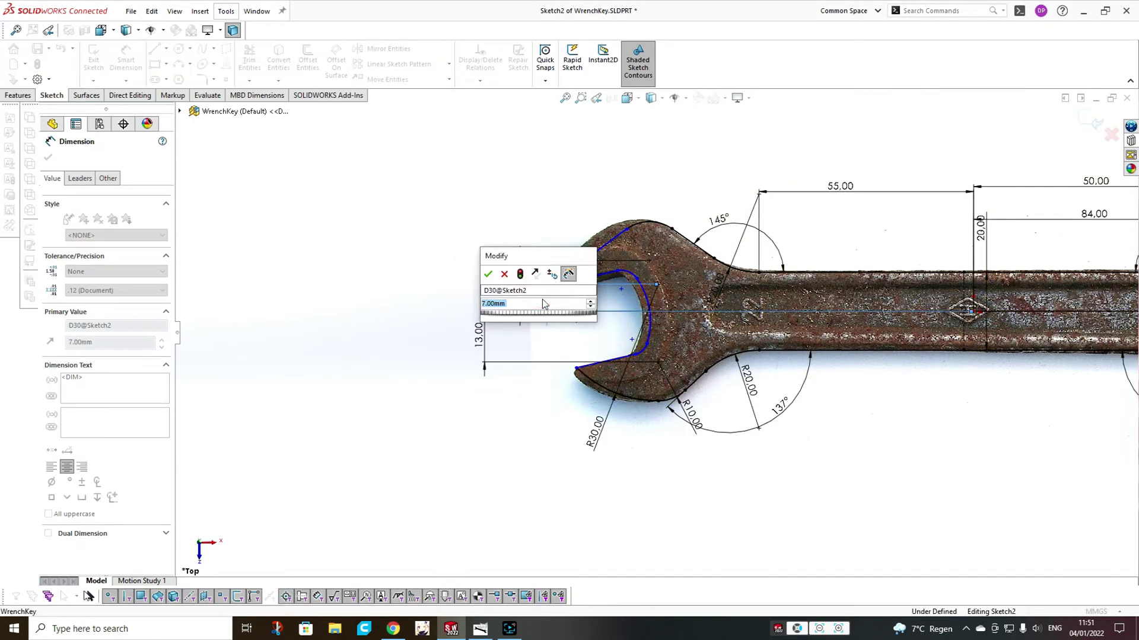
left_click(643, 316)
key("Delete")
key("Escape")
scroll(584, 409, "down", 3)
left_click_drag(573, 322, 556, 331)
scroll(556, 331, "up", 3)
left_click(677, 240)
left_click(670, 253)
type("6.75")
key("Return")
scroll(657, 173, "down", 1)
- Move the 22 jaw's upper outer arc end to the outline and set the upper shoulder arc centre's vertical distance to 14 mm
key("Escape")
left_click_drag(661, 185, 688, 175)
left_click(523, 248)
double_click(523, 247)
type("14")
key("Return")
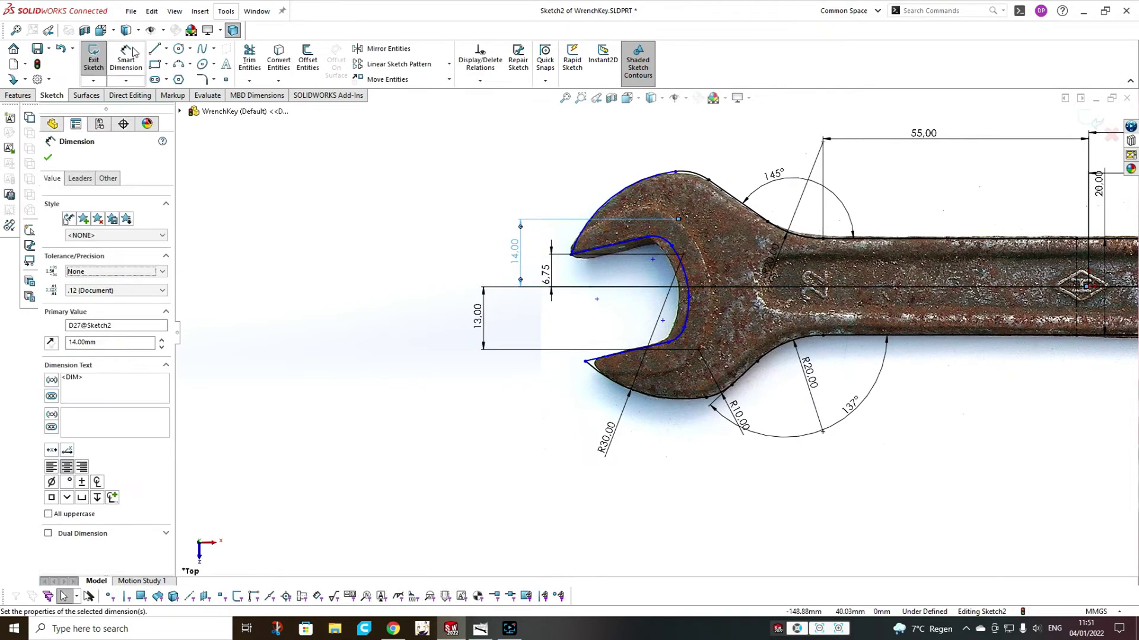
- Dimension the 22 jaw's upper outer arc with a 25 mm radius
left_click(134, 52)
left_click(624, 189)
left_click(619, 147)
type("25")
key("Return")
key("Escape")
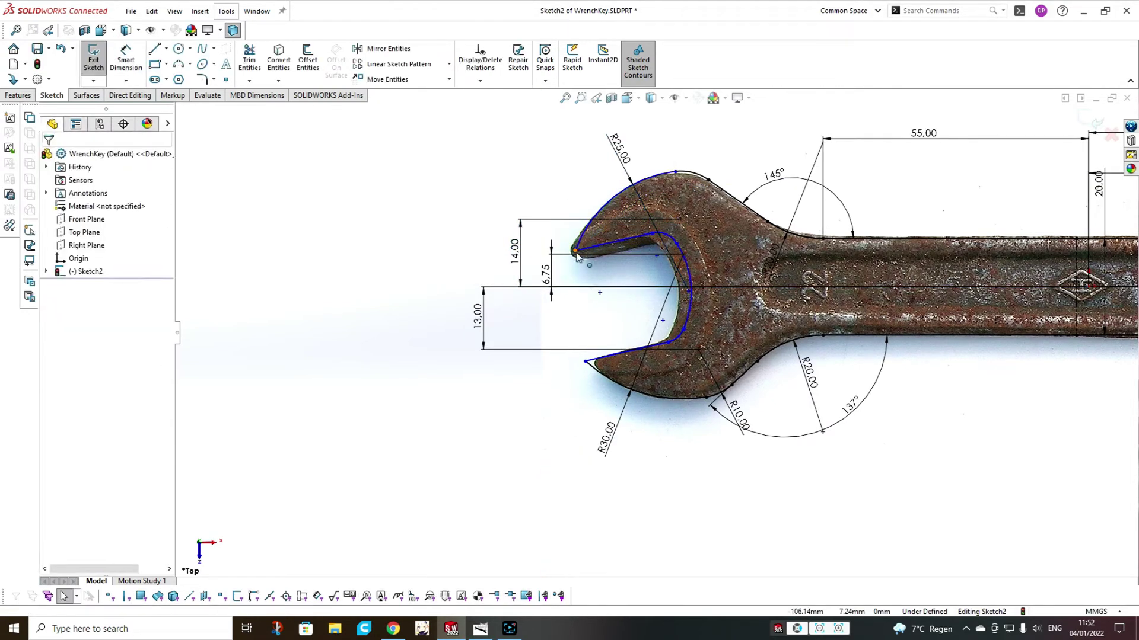
- Reposition the 22 jaw's upper tip and the inner end of its upper outer arc against the picture outline
left_click_drag(576, 251, 570, 253)
scroll(625, 233, "down", 1)
left_click(626, 244)
left_click_drag(686, 160, 679, 161)
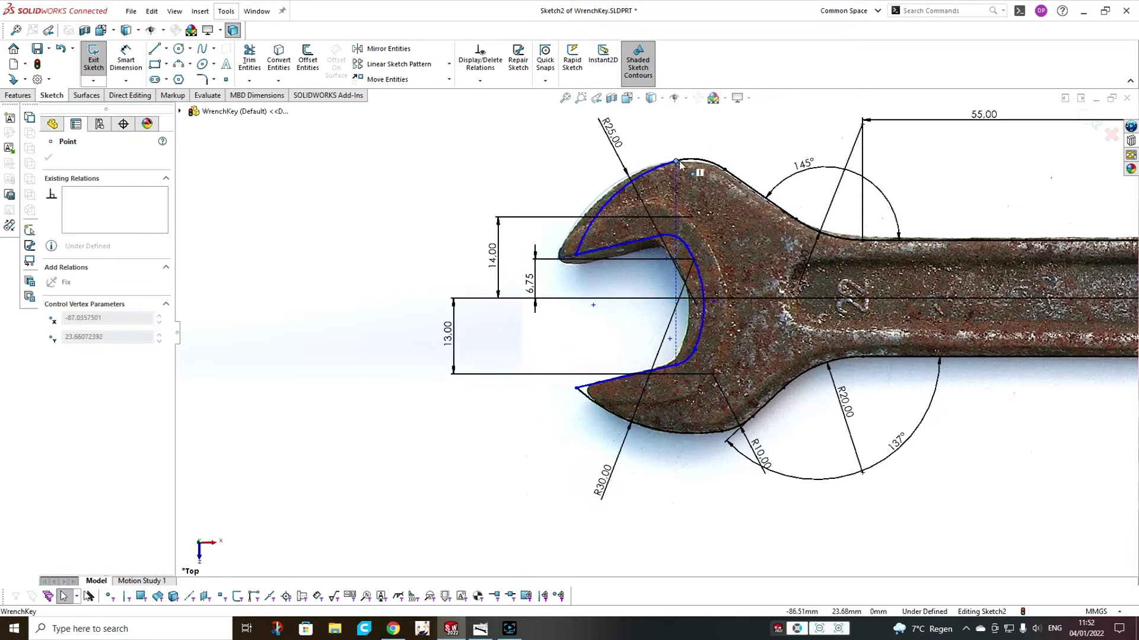
- Set the 22 jaw's upper outer arc radius to 30 mm and move the upper tip and throat corner onto the picture
double_click(610, 136)
type("30")
key("Return")
left_click(528, 274)
left_click_drag(525, 280, 554, 259)
left_click_drag(644, 237, 635, 241)
- Dimension the vertical distance from the origin to the 22 jaw's upper outer arc centre as 5.5 mm
left_click(129, 51)
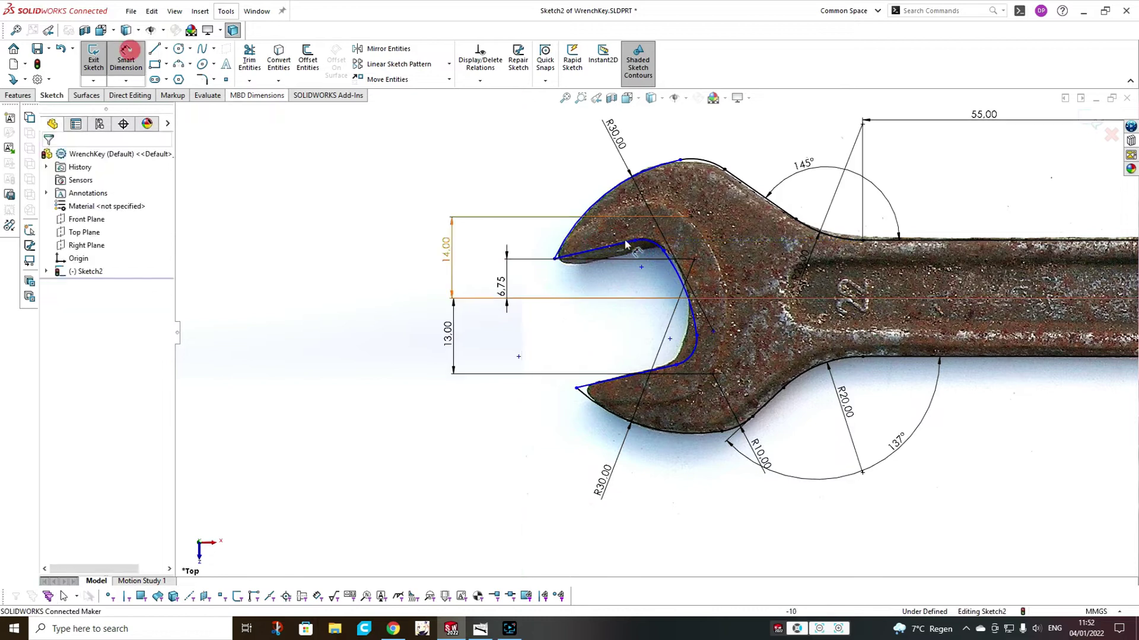
left_click(620, 183)
left_click(633, 501)
left_click(126, 59)
left_click(713, 331)
scroll(652, 330, "up", 4)
left_click(905, 316)
scroll(611, 342, "down", 5)
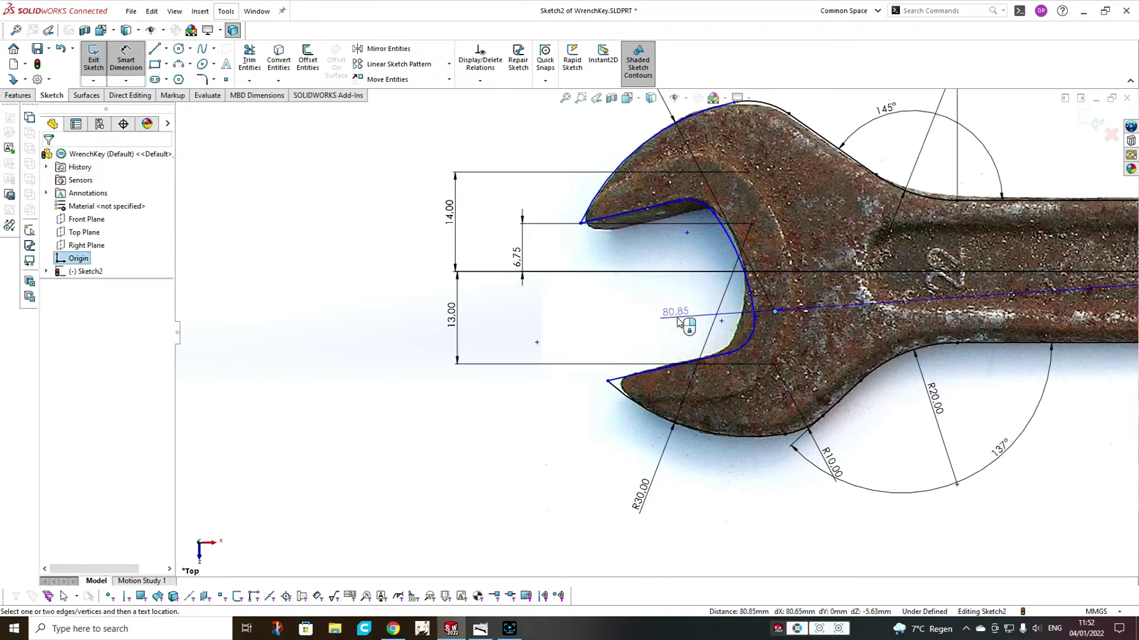
left_click(553, 297)
type("5.5")
key("Return")
key("Escape")
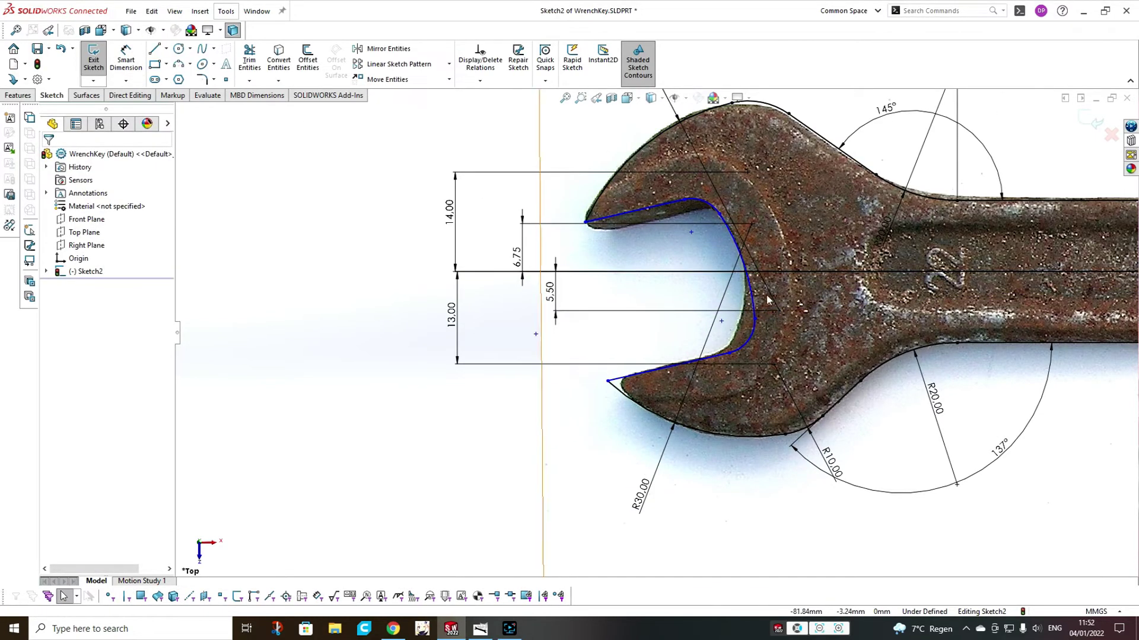
- Make the 22 jaw's upper and lower inner faces parallel and reposition the throat arcs to follow the picture
left_click(680, 363)
left_click(661, 205, "ctrl")
left_click(759, 154)
left_click_drag(754, 318, 735, 328)
left_click(694, 267)
left_click_drag(685, 200, 687, 200)
left_click_drag(708, 359, 714, 356)
left_click(682, 315)
- Dimension the small arc joining the 22 jaw's lower inner face to the throat with a 3 mm radius
left_click(125, 59)
left_click(725, 350)
left_click(731, 382)
left_click(731, 381)
left_click(734, 341)
left_click(126, 58)
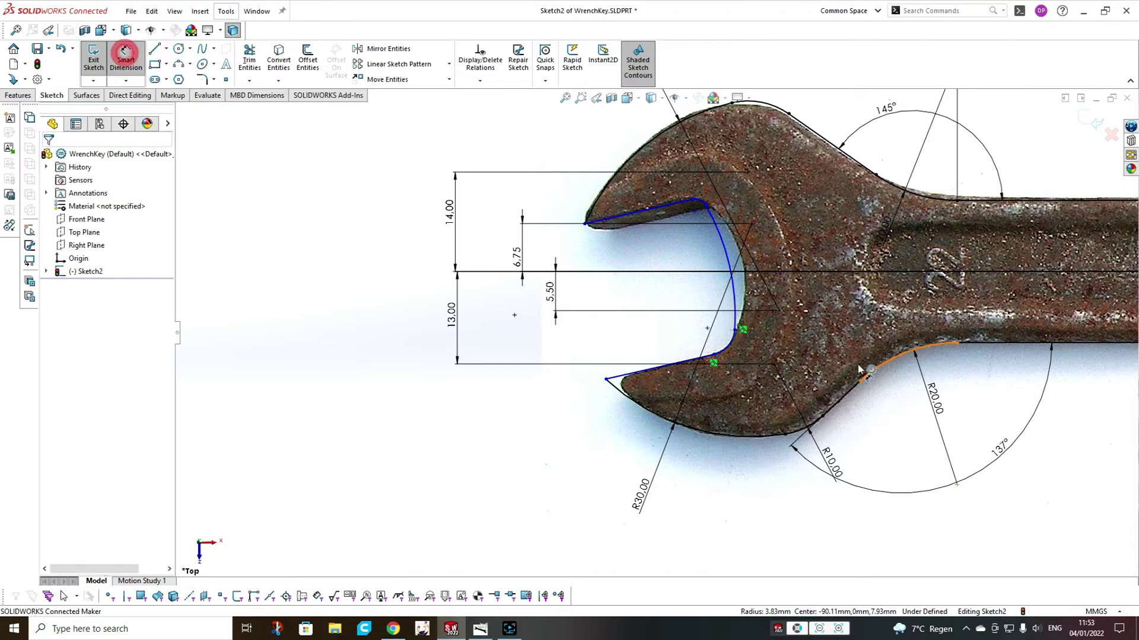
left_click(751, 383)
type("3")
key("Return")
key("Escape")
- Dimension the horizontal distance from the origin to the inner end of the 22 jaw's lower inner face as 88.5 mm
scroll(752, 322, "down", 2)
left_click_drag(695, 370, 702, 371)
left_click(125, 59)
scroll(927, 377, "up", 5)
left_click(1025, 300)
left_click(739, 462)
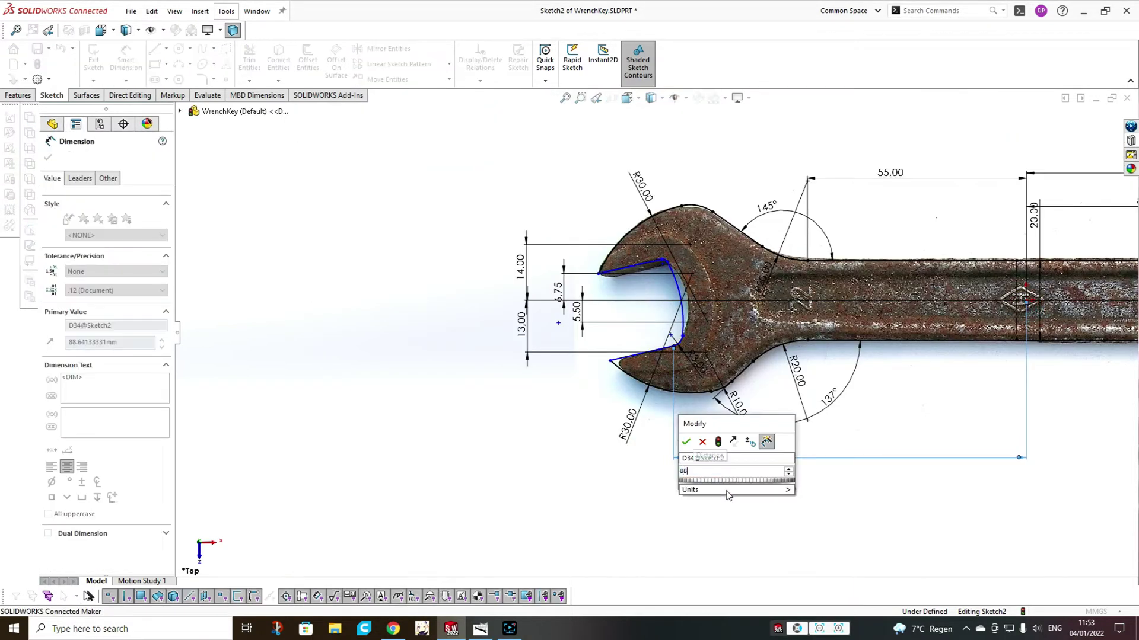
type("88.5")
key("Return")
- Dimension the angle between the 22 jaw's lower inner face and the handle's lower edge as 12.75°
scroll(658, 356, "down", 2)
left_click(520, 360)
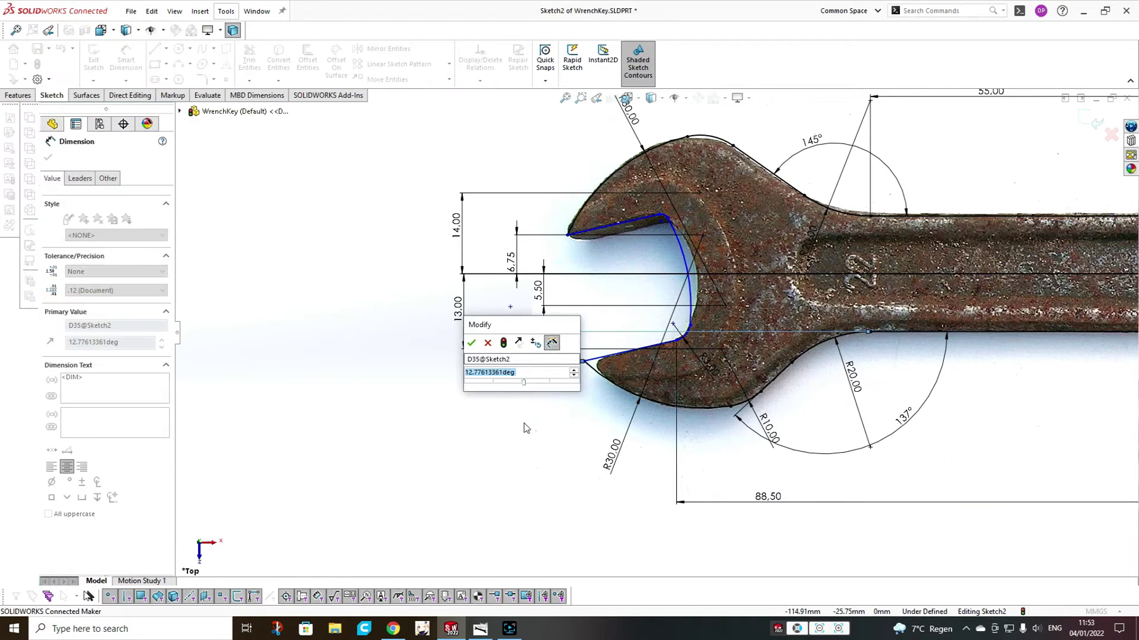
type("13")
key("Return")
double_click(521, 357)
type("15")
key("Return")
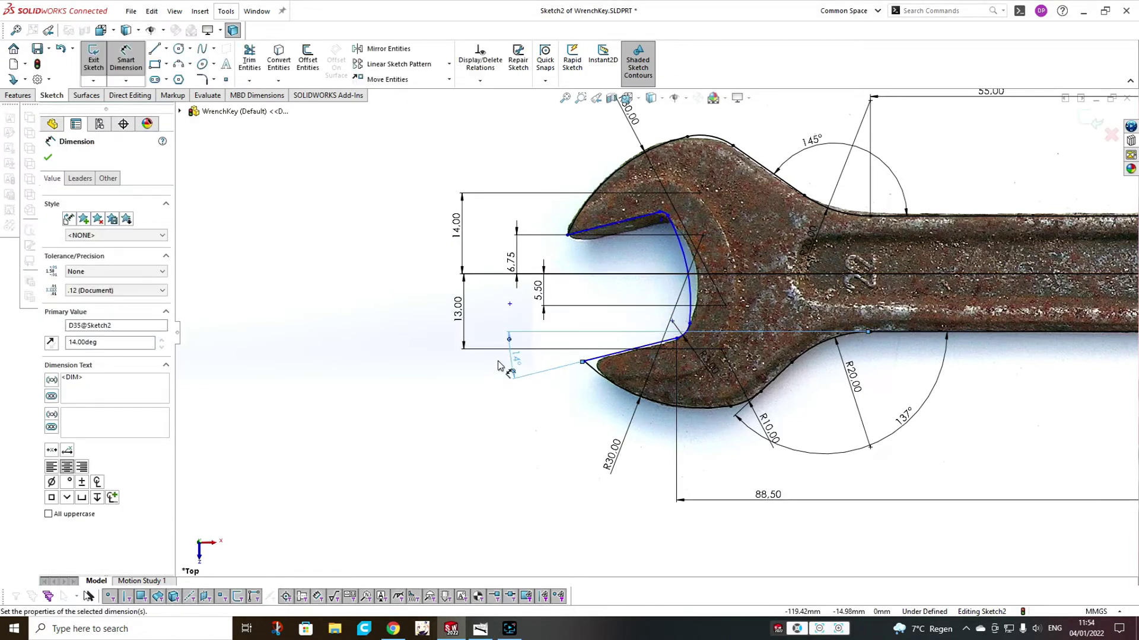
double_click(508, 365)
type("12.75")
key("Return")
key("Return")
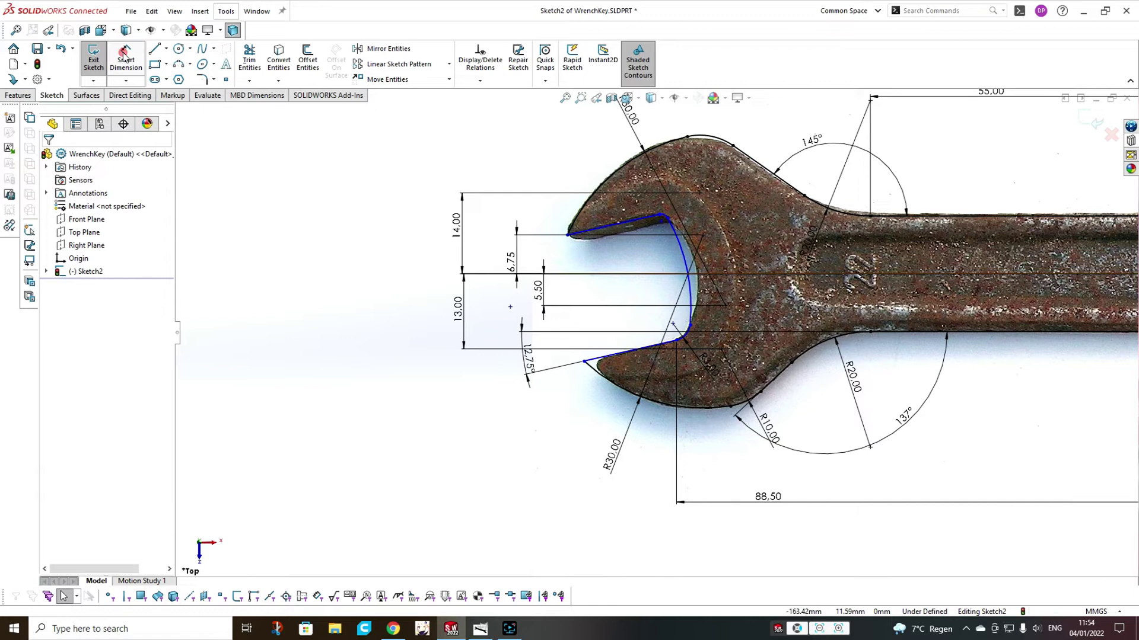
- Dimension the length of the 22 jaw's lower inner face as 16 mm
left_click(647, 349)
left_click(717, 453)
type("16")
key("Return")
double_click(541, 359)
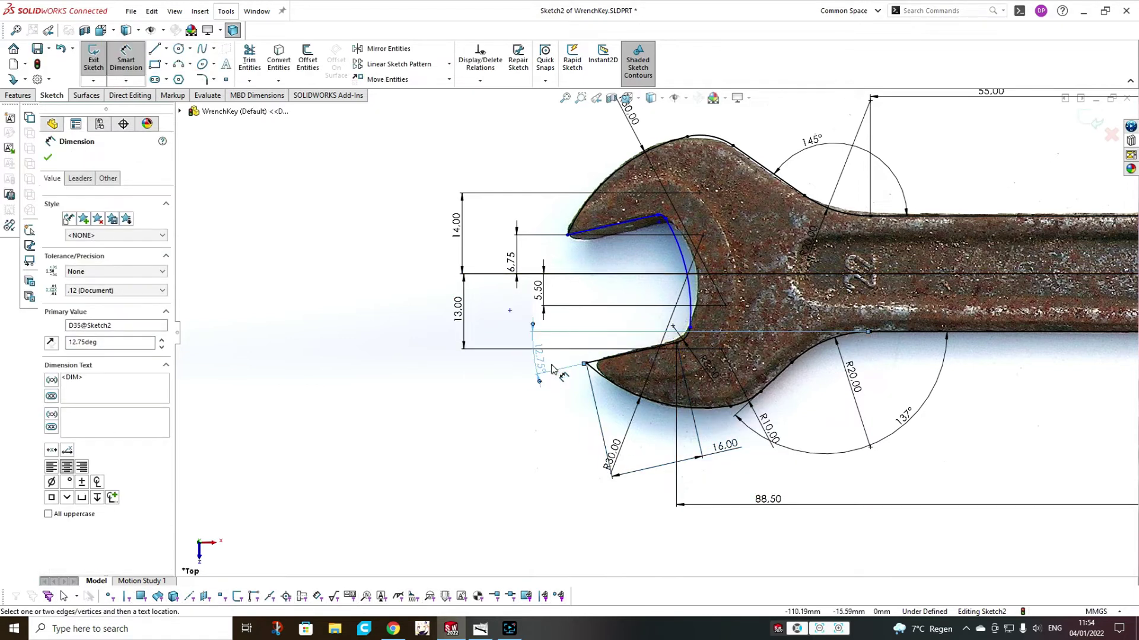
- Adjust the angle between the 22 jaw's lower inner face and the handle's lower edge, trying 12° and settling on 14°
type("12")
key("Return")
double_click(547, 359)
type("14")
key("Return")
key("Escape")
- Make the 22 jaw's two small corner arcs equal and pull the throat arc to follow the reference picture
scroll(700, 317, "down", 1)
left_click(654, 195)
left_click(681, 340, "ctrl")
left_click(771, 285)
left_click(686, 329)
left_click_drag(684, 247, 696, 255)
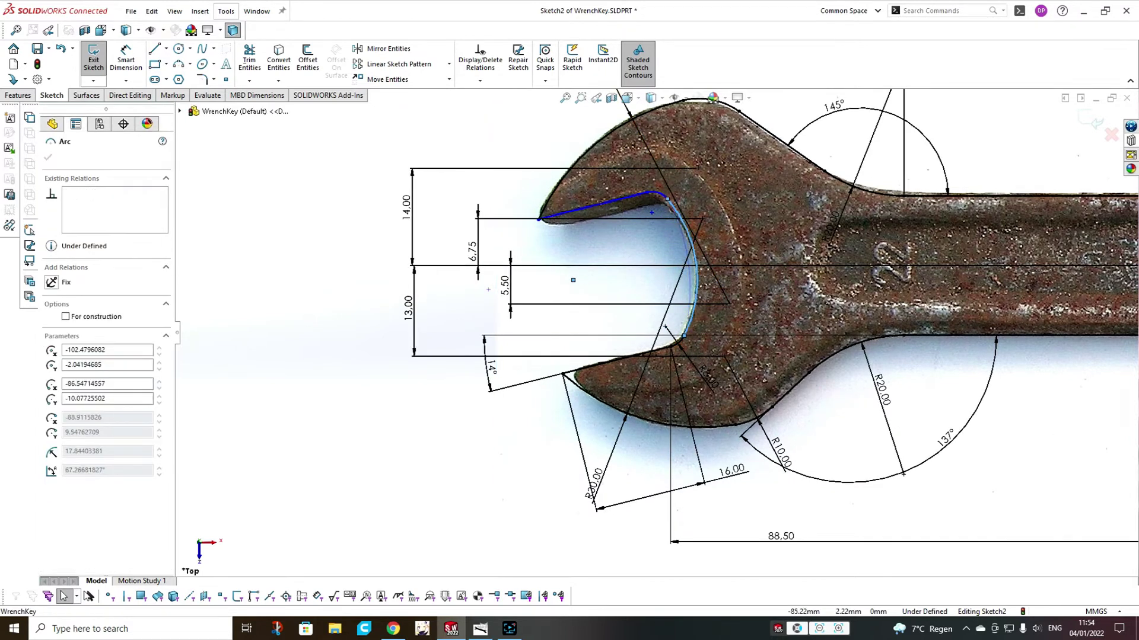
- Dimension the 22 jaw's throat arc with an 18 mm radius
right_click_drag(724, 283, 724, 259)
left_click(696, 265)
left_click(625, 280)
left_click(624, 281)
type("18")
key("Return")
- Reposition the R32 dimension of the 24 jaw's upper outer arc and delete the 84 mm horizontal dimension
scroll(943, 361, "up", 5)
scroll(943, 361, "down", 5)
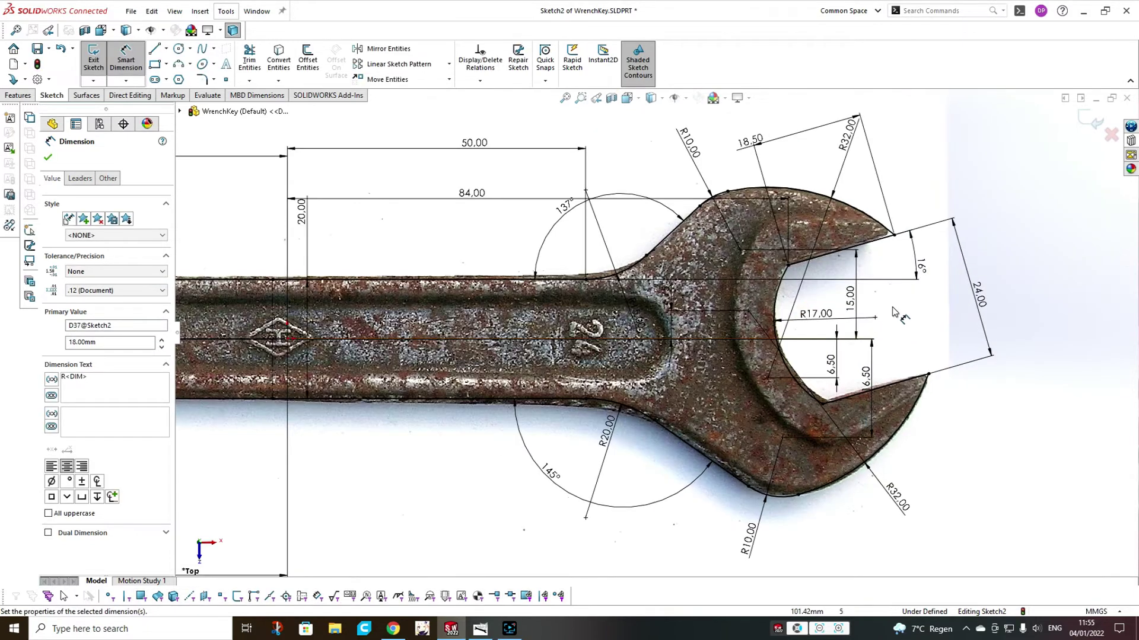
key("Escape")
left_click(875, 318)
left_click_drag(842, 142, 904, 184)
left_click(468, 197)
key("Delete")
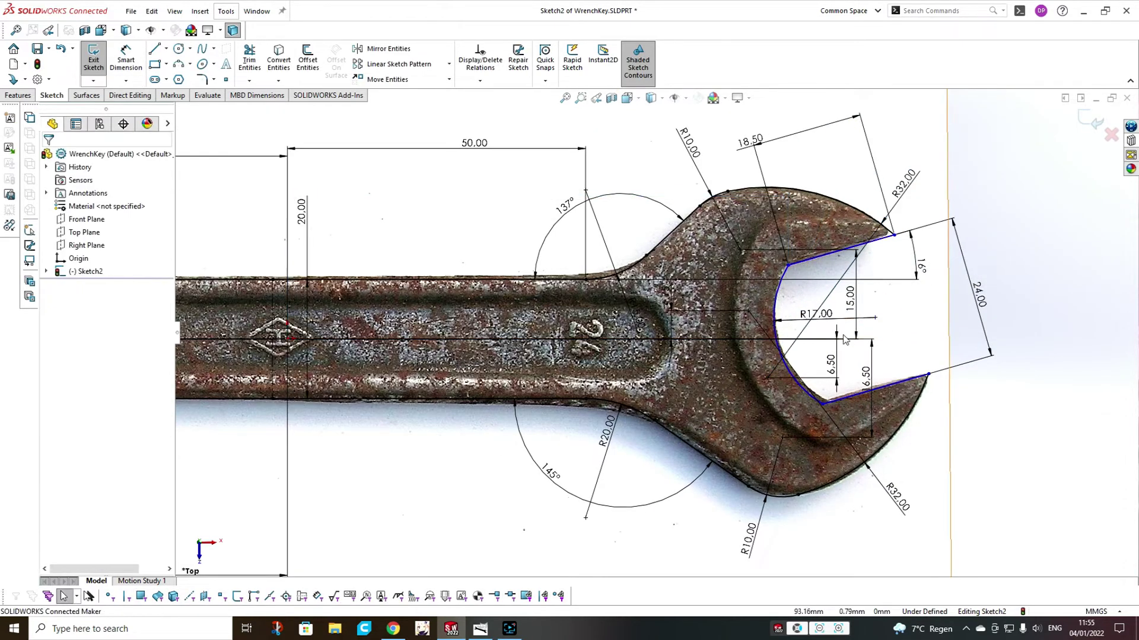
- Draw a centerline between the 24 jaw's tips and a second centerline from its midpoint to the throat arc
left_click(166, 48)
left_click(188, 79)
left_click(894, 236)
left_click(928, 374)
left_click(911, 305)
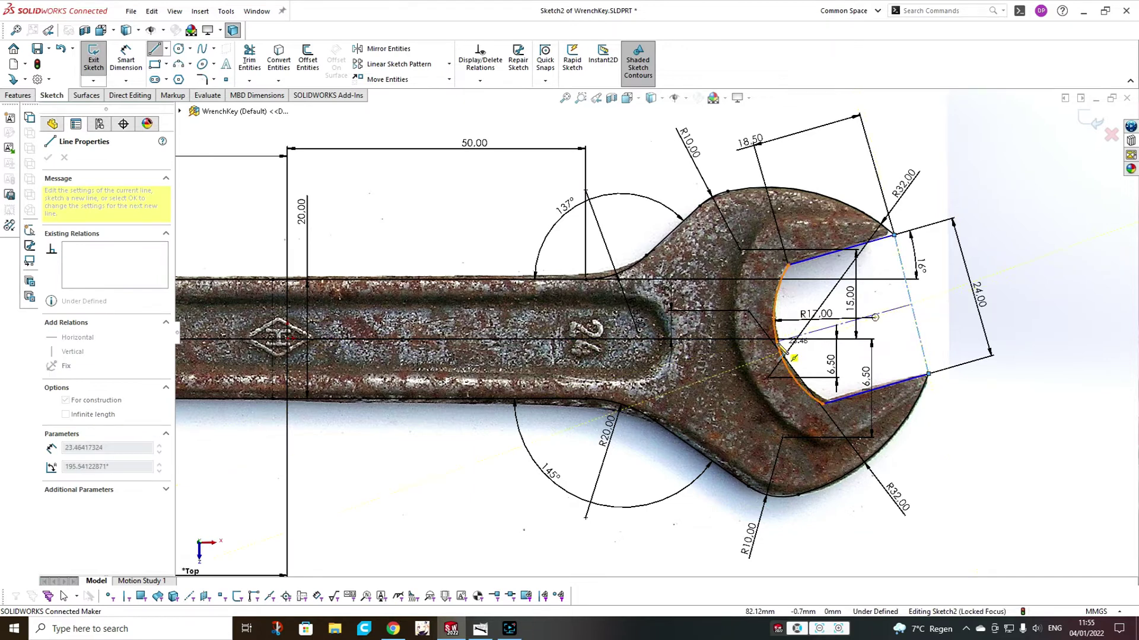
left_click(779, 343)
key("Escape")
- Constrain the centre of the 24 jaw's R17 throat arc onto the centerline running into the throat
left_click(875, 318)
left_click(894, 310, "ctrl")
left_click(1027, 425)
- Draw a centerline between the 22 jaw's tips and a second centerline from its midpoint to the throat arc
scroll(999, 338, "up", 4)
scroll(332, 336, "down", 7)
left_click(166, 50)
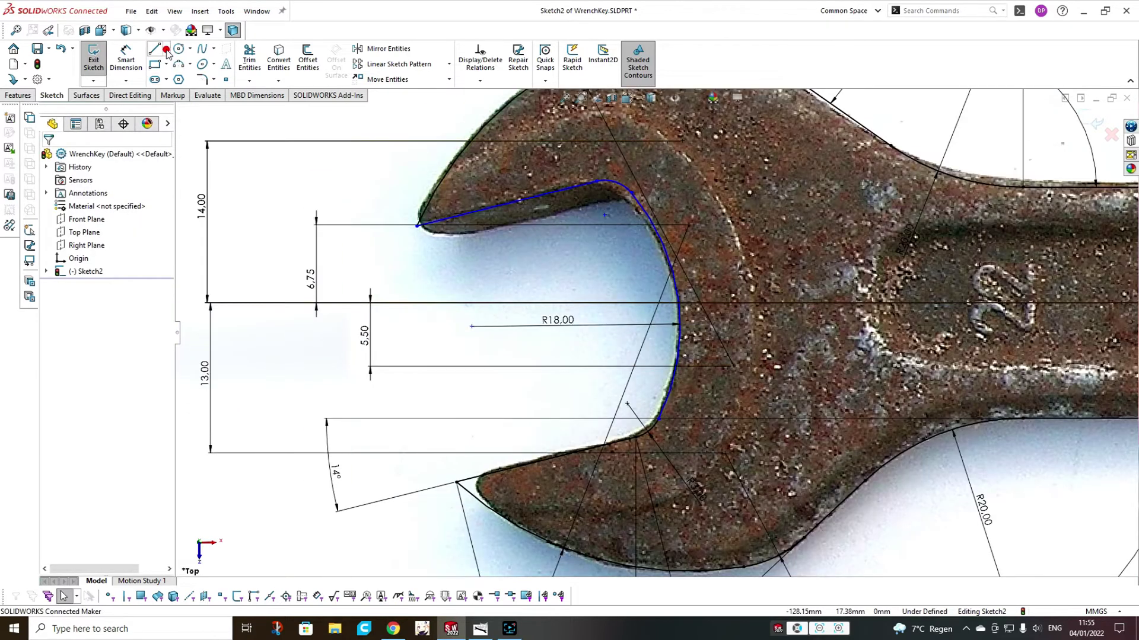
left_click(188, 80)
left_click(417, 226)
left_click(456, 482)
left_click(436, 354)
left_click(679, 303)
key("Escape")
- Make the centre of the 22 jaw's R18 throat arc coincident with the centerline running into the throat
left_click(471, 327)
left_click(485, 344, "ctrl")
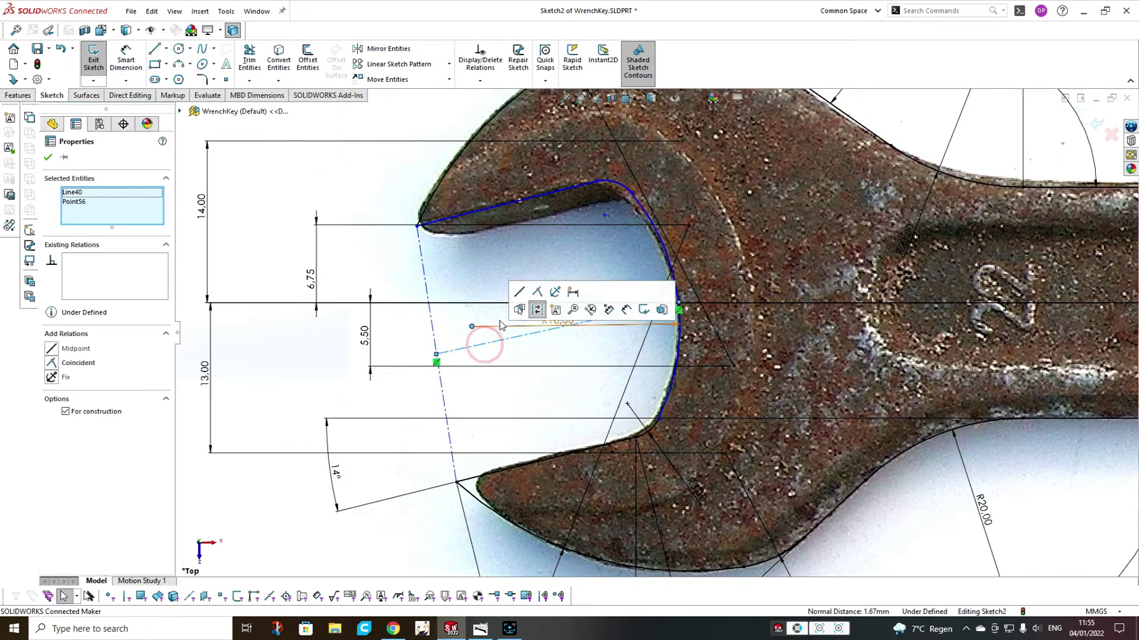
left_click(537, 292)
scroll(521, 442, "up", 3)
key("Escape")
- Delete the 88.5 mm horizontal dimension from the origin to the 22 jaw's lower inner face
left_click(571, 272)
left_click(788, 447)
scroll(715, 466, "up", 3)
left_click(715, 466)
key("Delete")
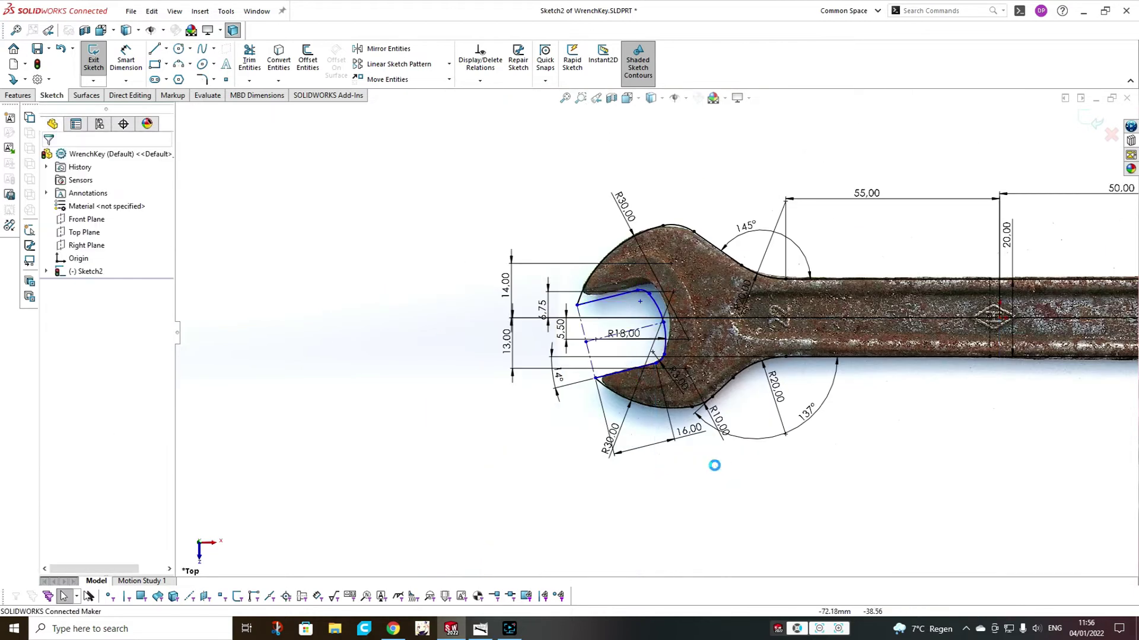
- Dimension the opening between the 22 jaw's lower and upper inner faces as 22 mm
left_click(125, 60)
left_click(629, 369)
left_click(611, 297)
left_click(478, 384)
type("22")
key("Return")
left_click(765, 476)
- Try 7 mm and 6.8 mm for the vertical dimension from the handle axis to the centre of the 22 jaw's lower R30 arc
scroll(664, 418, "down", 1)
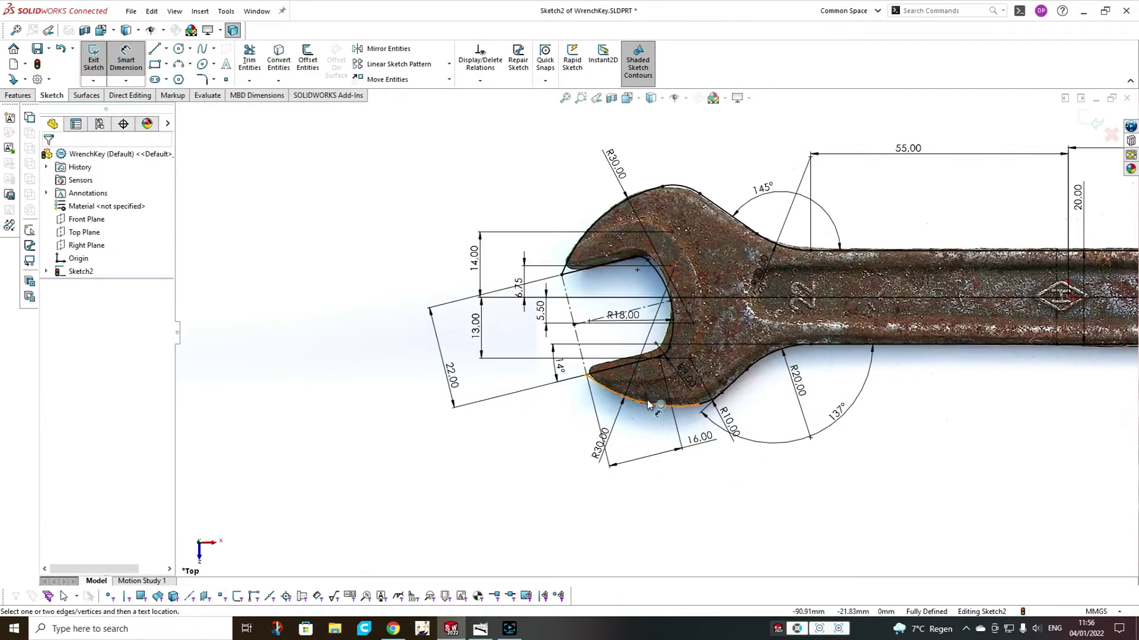
scroll(648, 405, "down", 1)
left_click_drag(517, 305, 525, 307)
double_click(492, 267)
type("7")
key("Return")
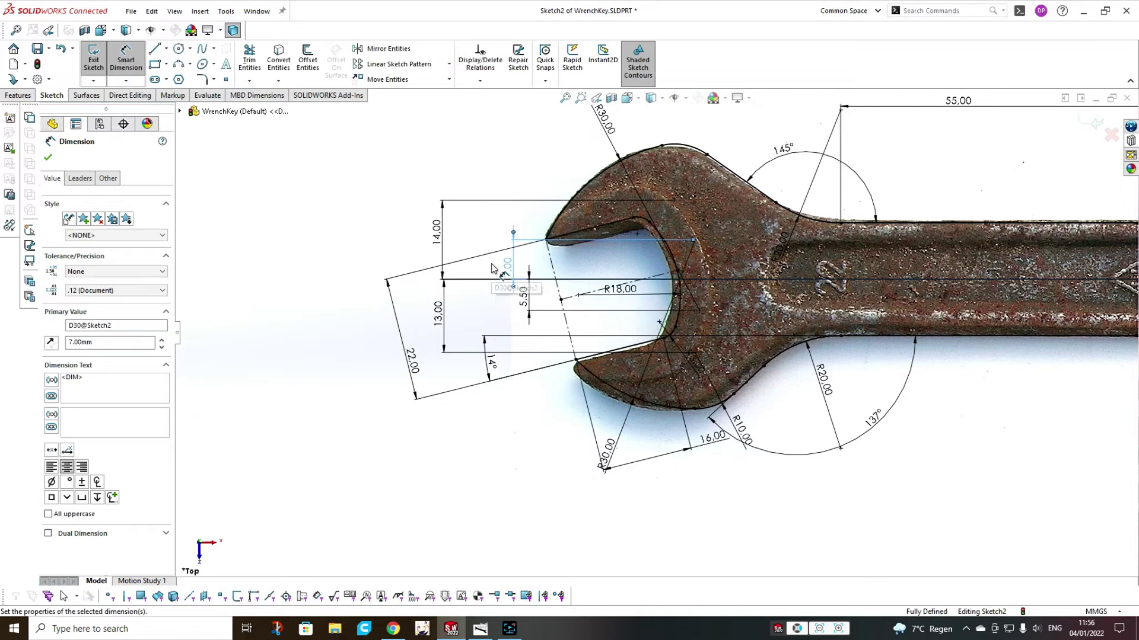
double_click(504, 265)
type("6.8")
key("Return")
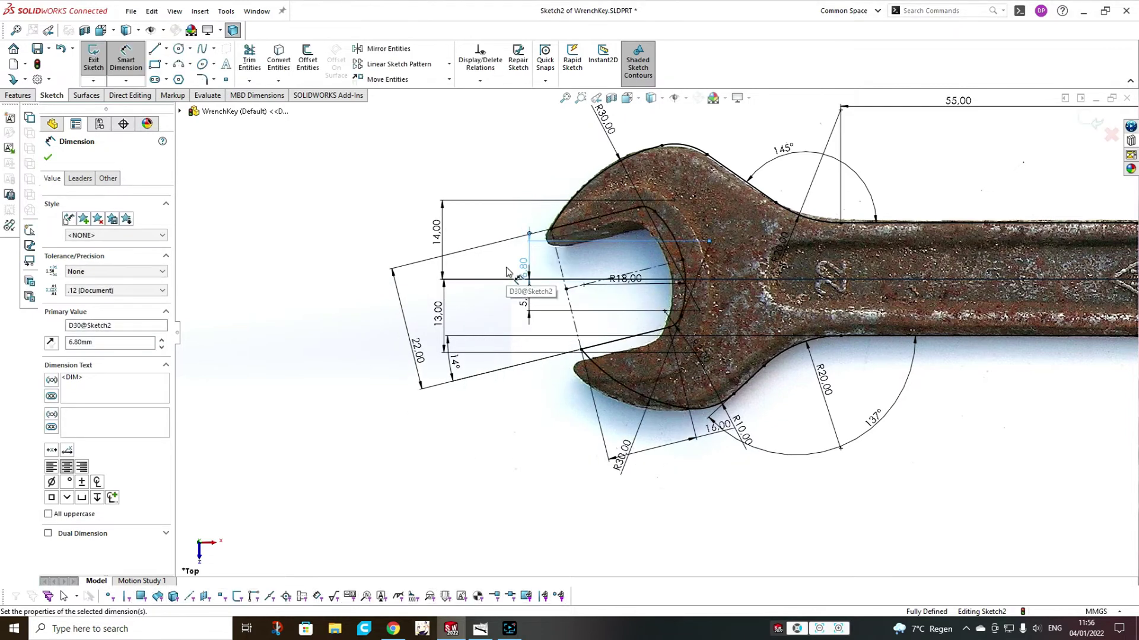
- Delete the 6.8 mm vertical dimension at the 22 jaw and pull the jaw's lower tip into line with the picture
scroll(536, 269, "up", 2)
left_click_drag(564, 307, 522, 319)
left_click(562, 279)
key("Delete")
scroll(646, 348, "up", 2)
key("Escape")
left_click_drag(576, 344, 566, 363)
mouse_move(541, 263)
left_mouse_down()
mouse_move(542, 281)
mouse_move(541, 258)
left_mouse_up()
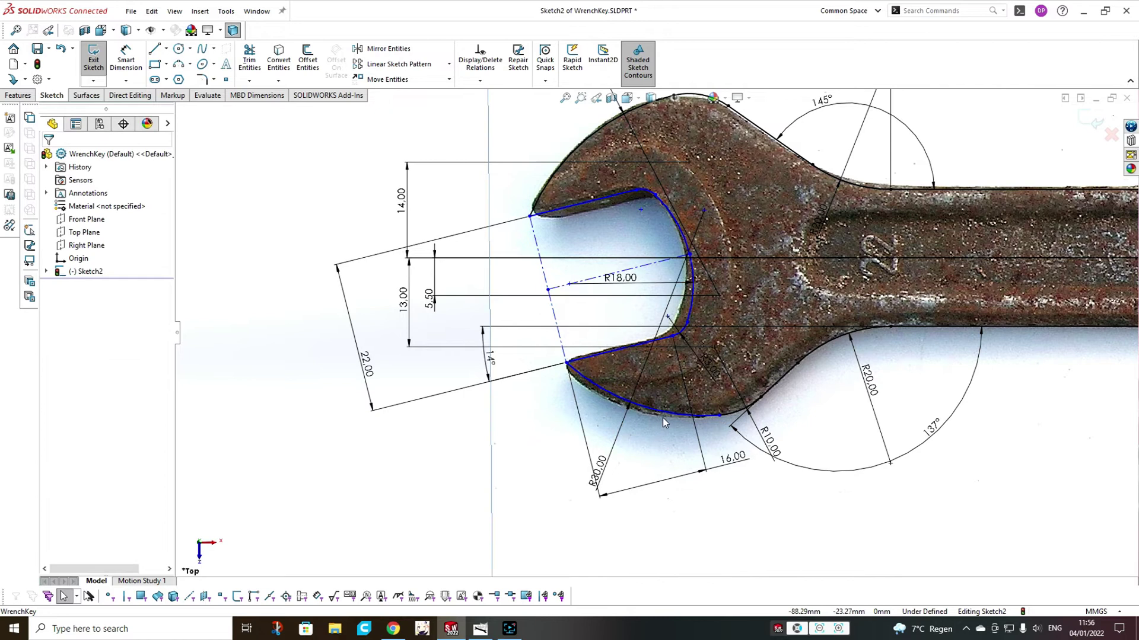
- Draw a centerline from the inner end of the 22 jaw's centerline to the origin and make it horizontal
scroll(656, 327, "down", 1)
left_click(167, 48)
left_click(159, 75)
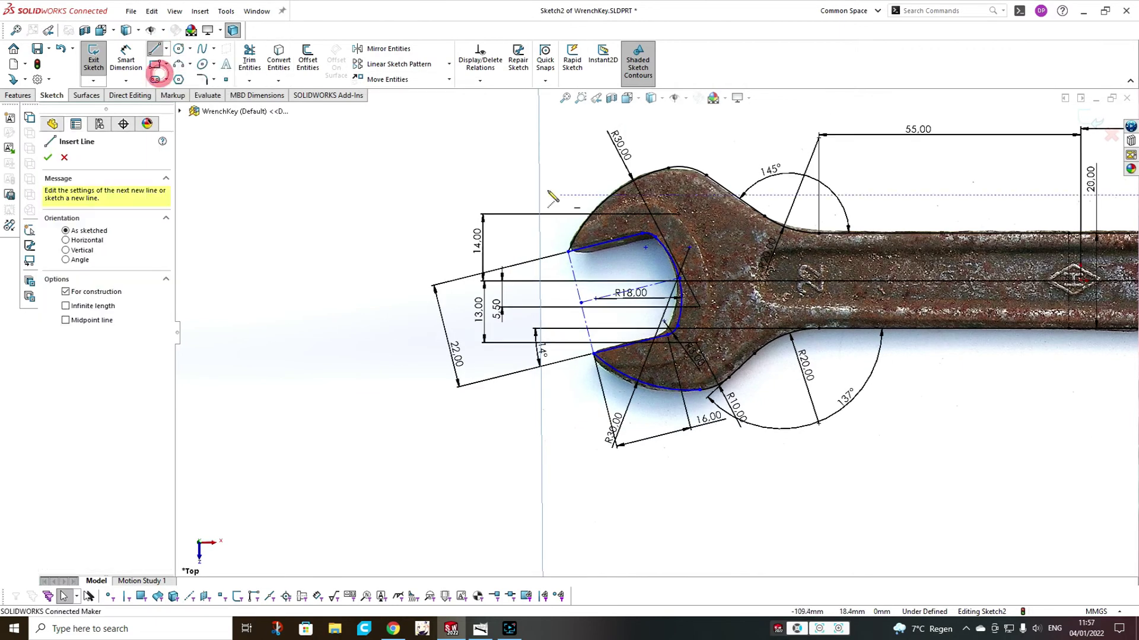
left_click(680, 279)
scroll(808, 316, "down", 2)
scroll(919, 321, "up", 1)
left_click(874, 333)
key("Escape")
left_click(659, 331)
left_click(691, 279)
key("Escape")
key("z")
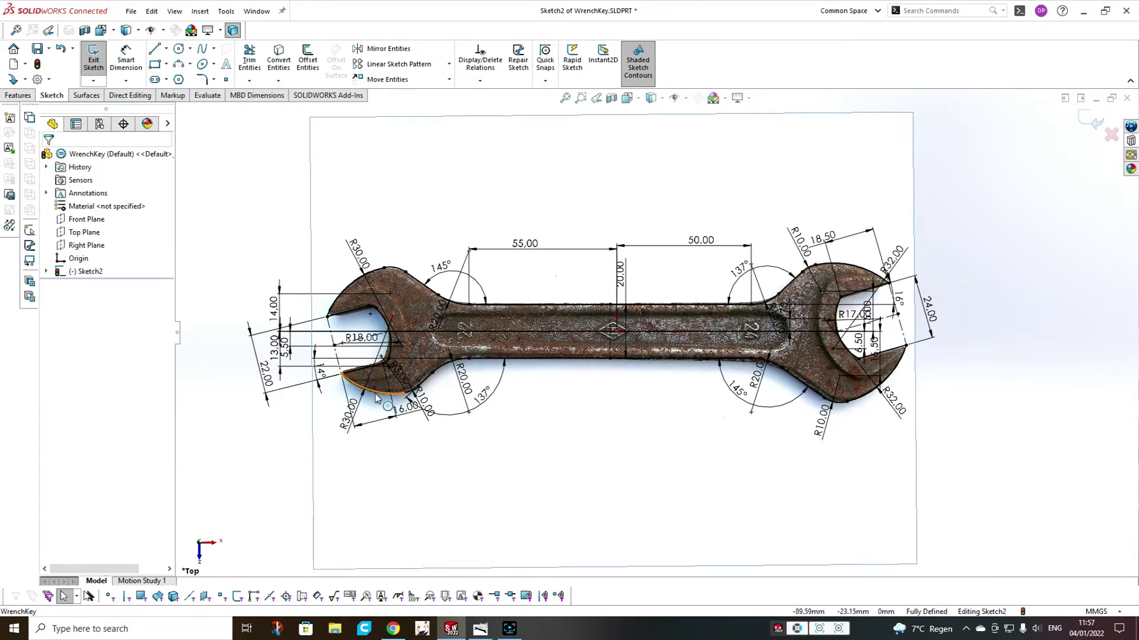
- Extrude the wrench outline as a blind boss 5 mm deep
scroll(390, 357, "up", 2)
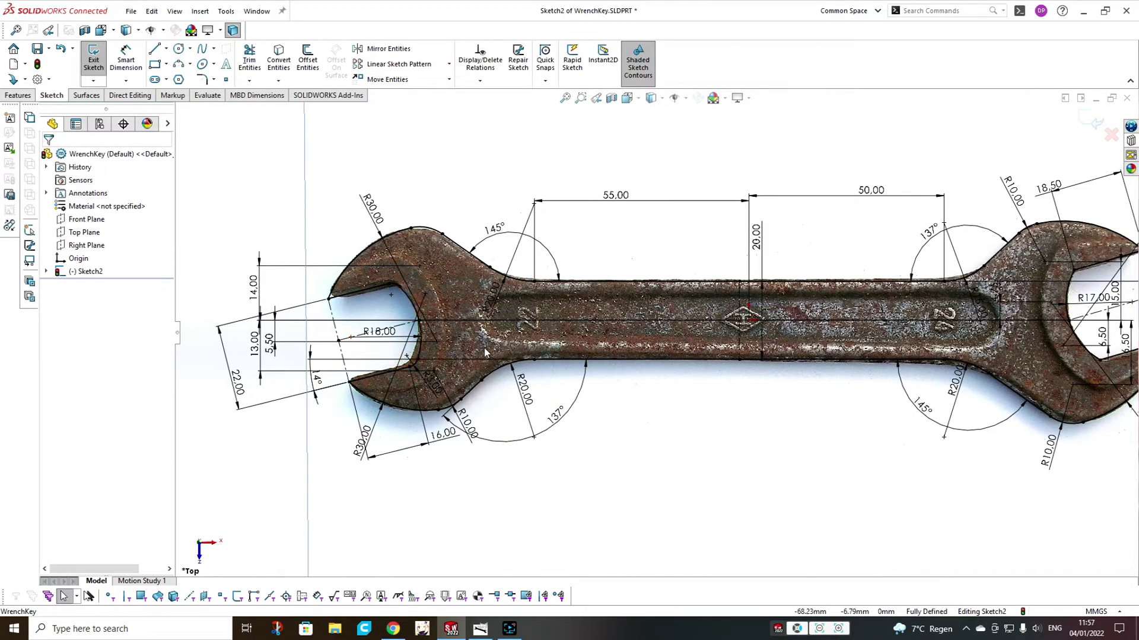
key("z")
key("z")
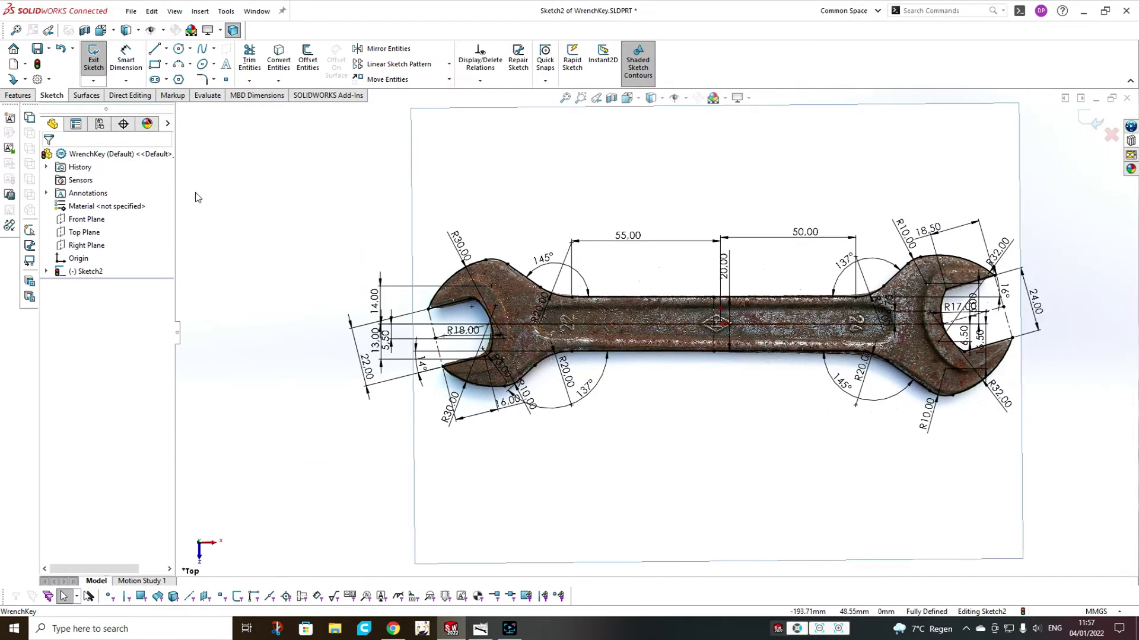
left_click(19, 96)
left_click(106, 67)
middle_click_drag(596, 315, 507, 321)
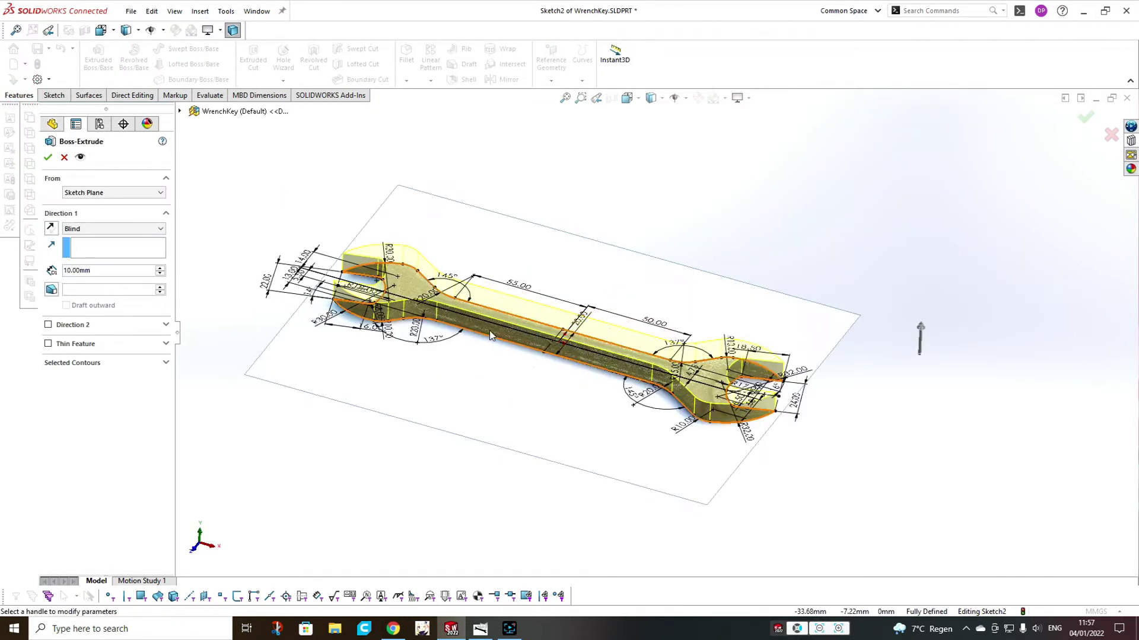
key("f")
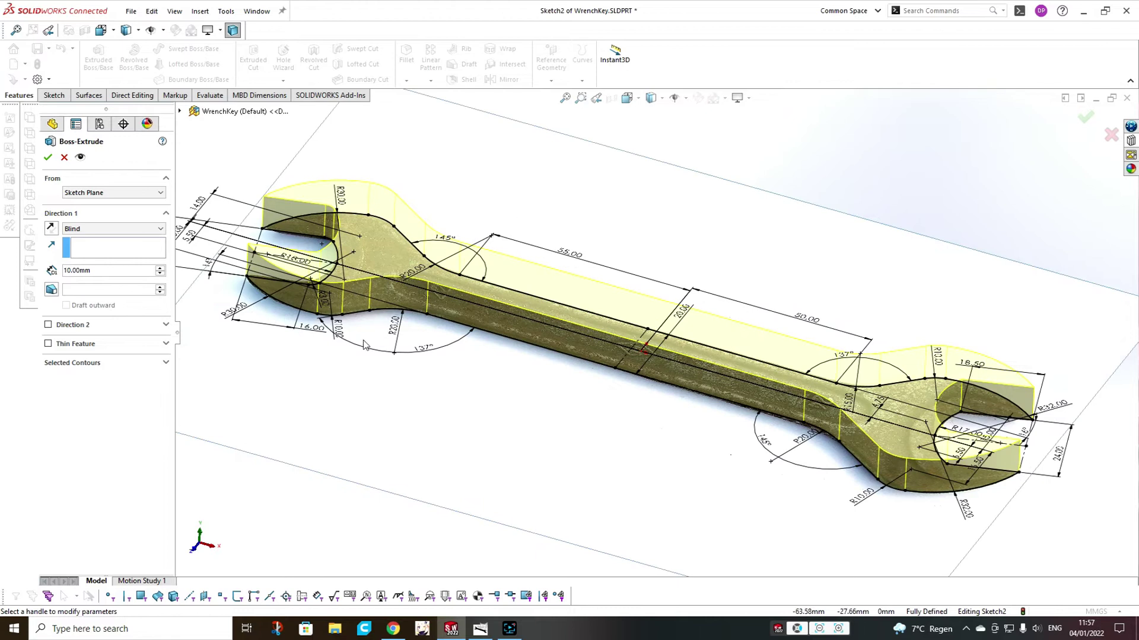
left_click(101, 270)
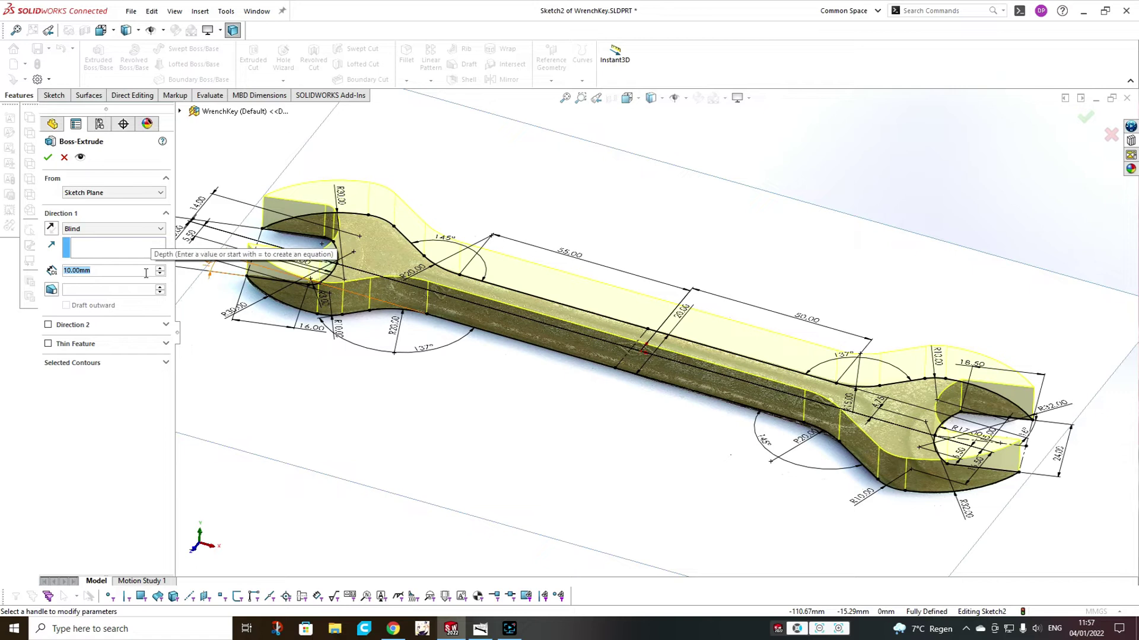
type("8")
key("Return")
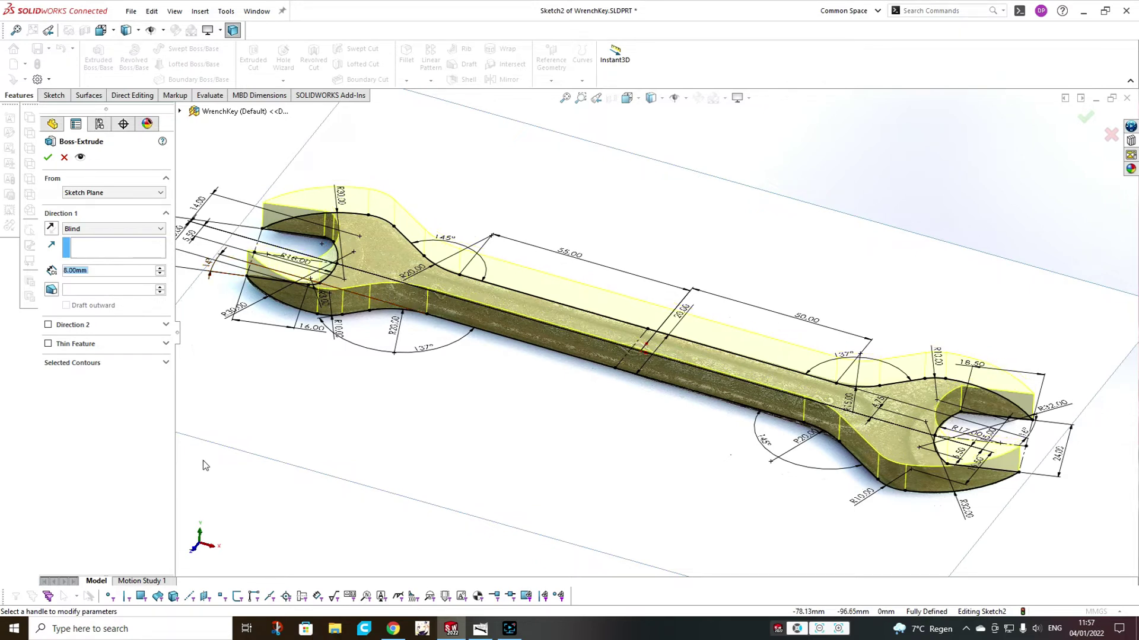
key("Return")
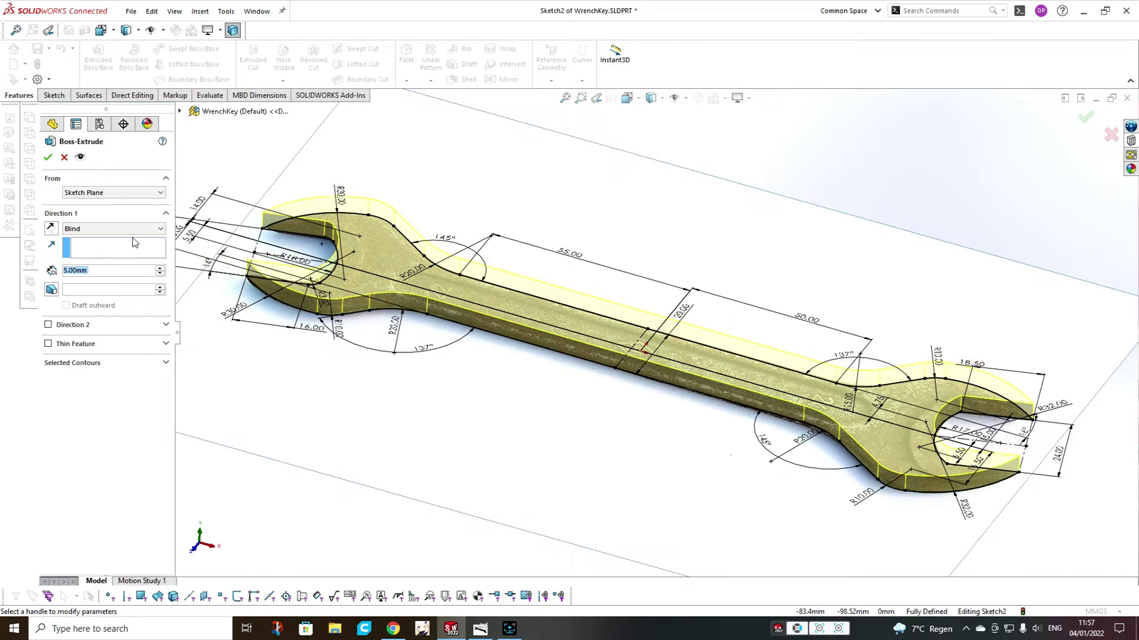
left_click(48, 158)
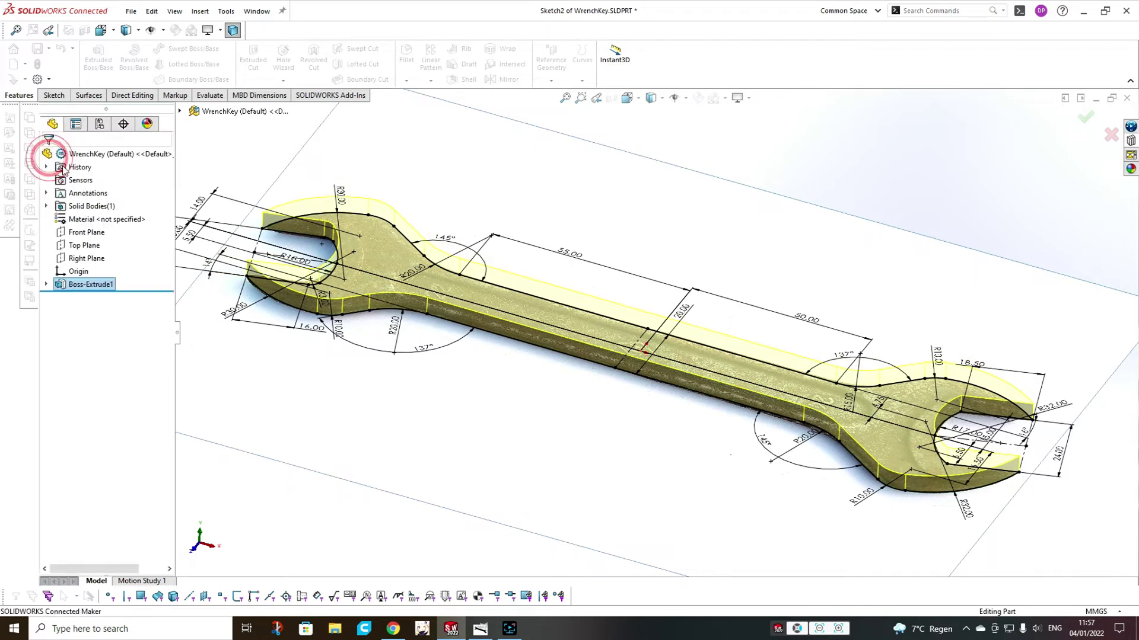
- Start a new sketch on the large flat upper face of the extruded wrench
middle_click_drag(572, 299, 539, 347)
scroll(522, 338, "down", 3)
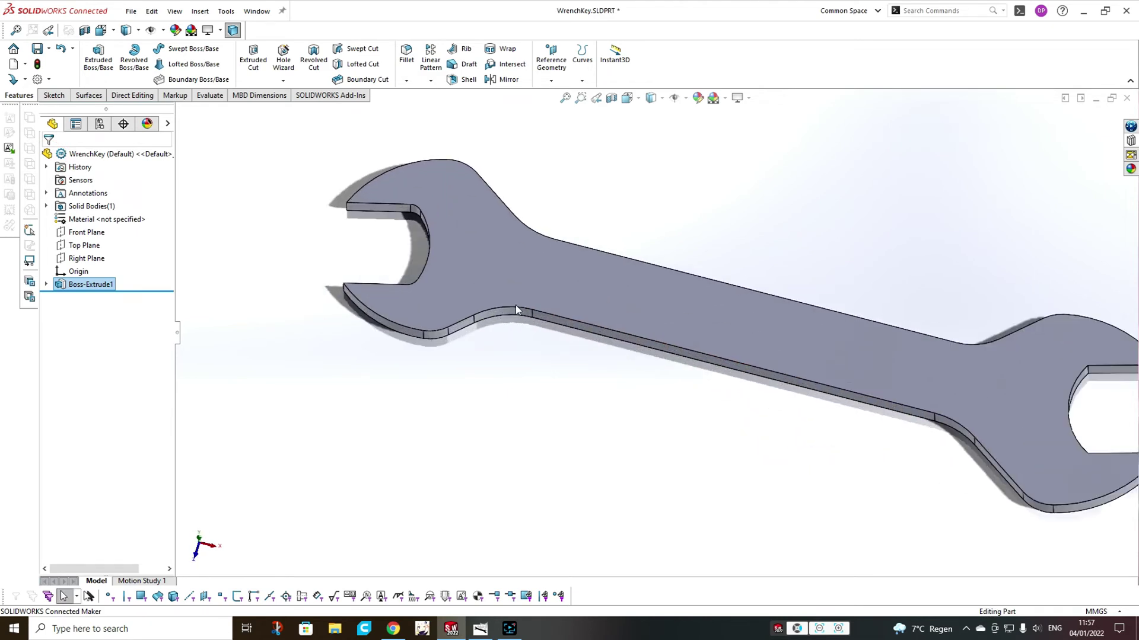
left_click(580, 287)
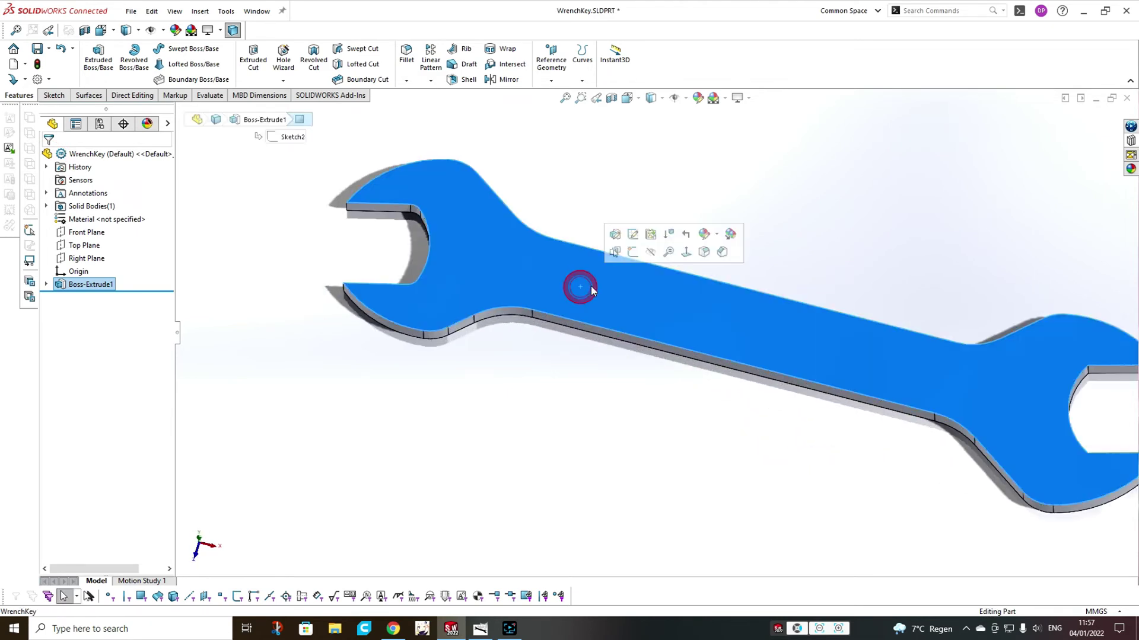
left_click(632, 254)
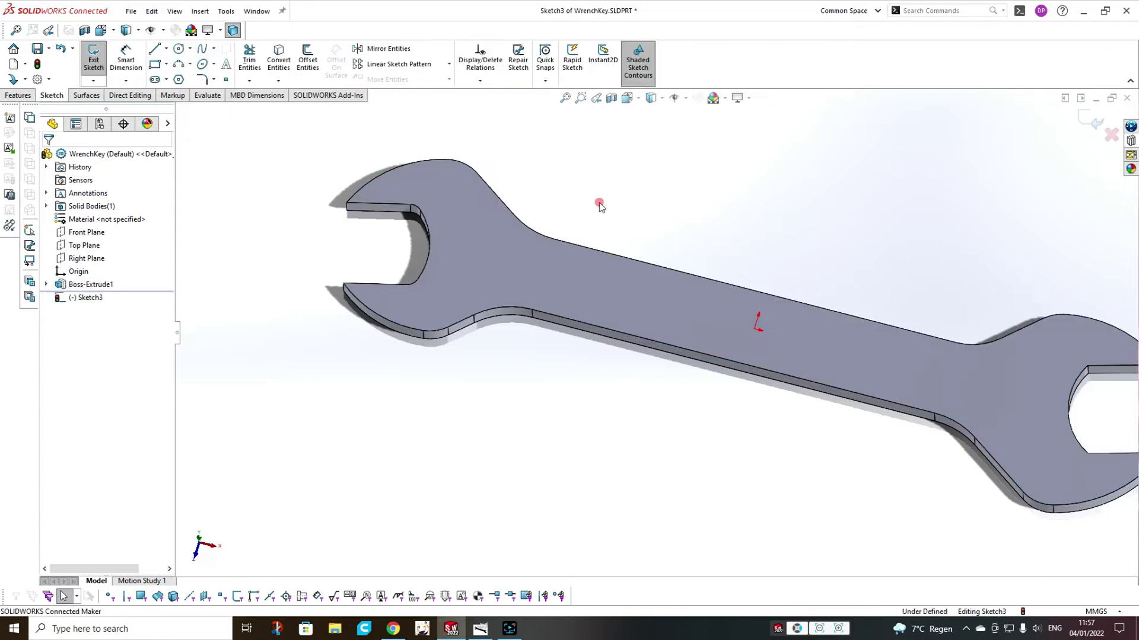
- Hide the Boss-Extrude1 solid body and show Sketch2 so the reference picture can be traced
left_click(46, 206)
left_click(89, 220)
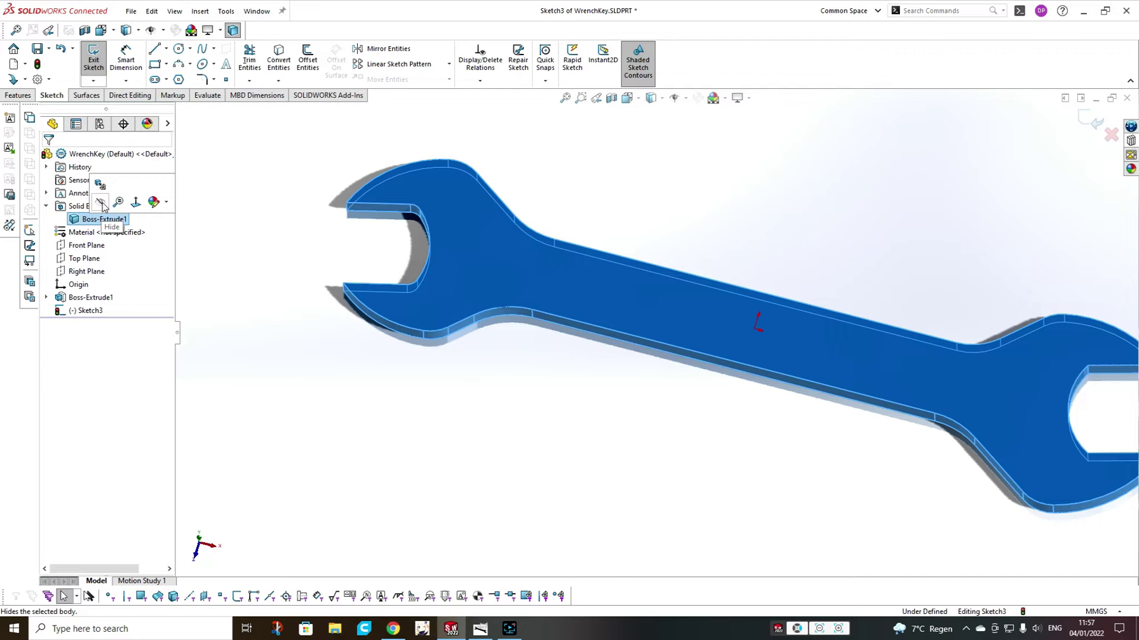
left_click(102, 203)
left_click(48, 298)
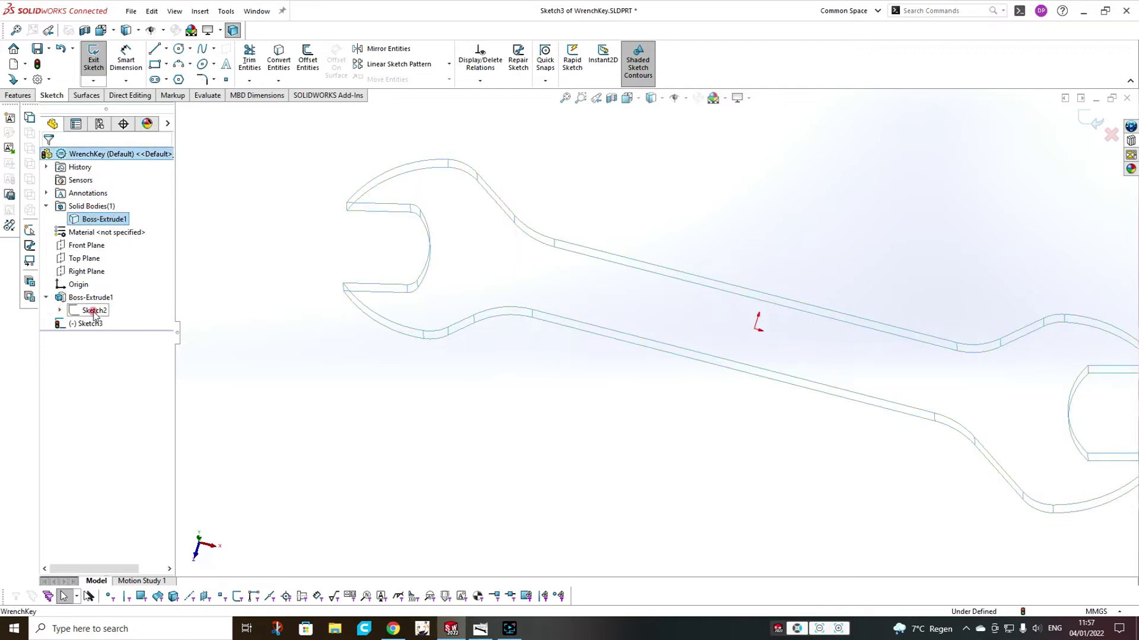
left_click(89, 310)
left_click(104, 293)
left_click(314, 379)
scroll(467, 334, "up", 2)
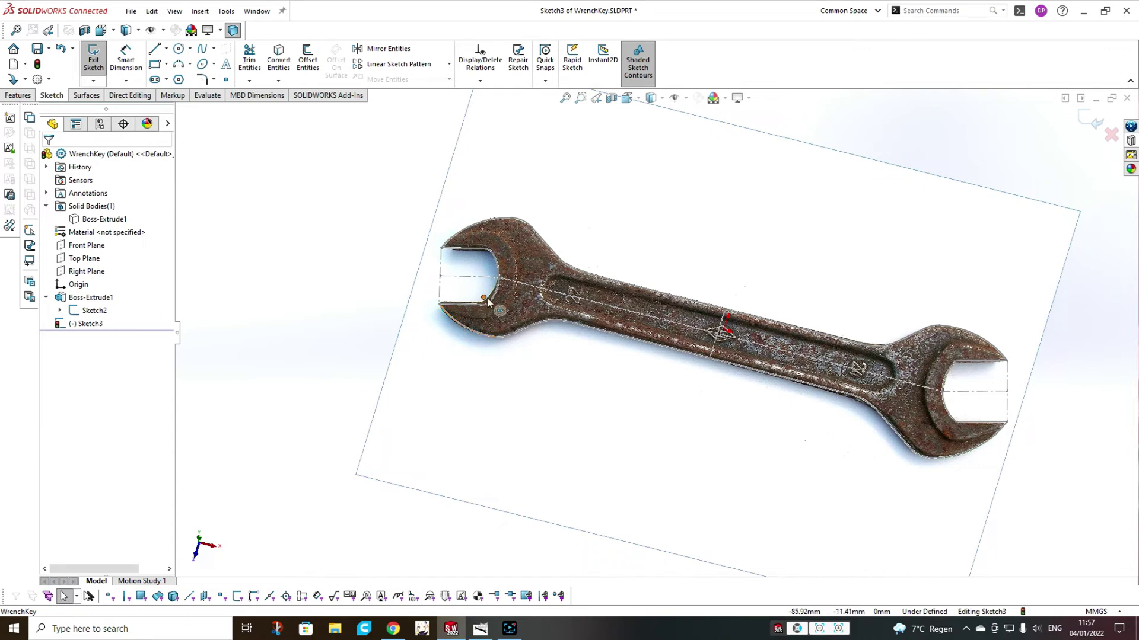
- Offset the handle's upper and lower straight edges 3 mm inward in the new sketch
left_click(650, 98)
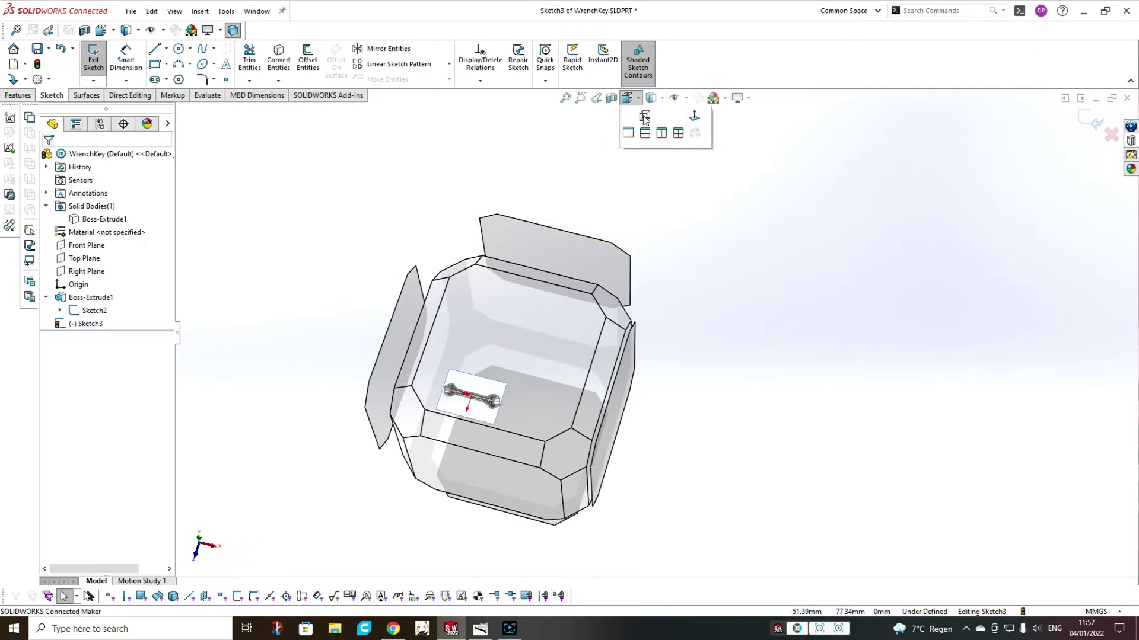
left_click(644, 130)
scroll(521, 425, "down", 5)
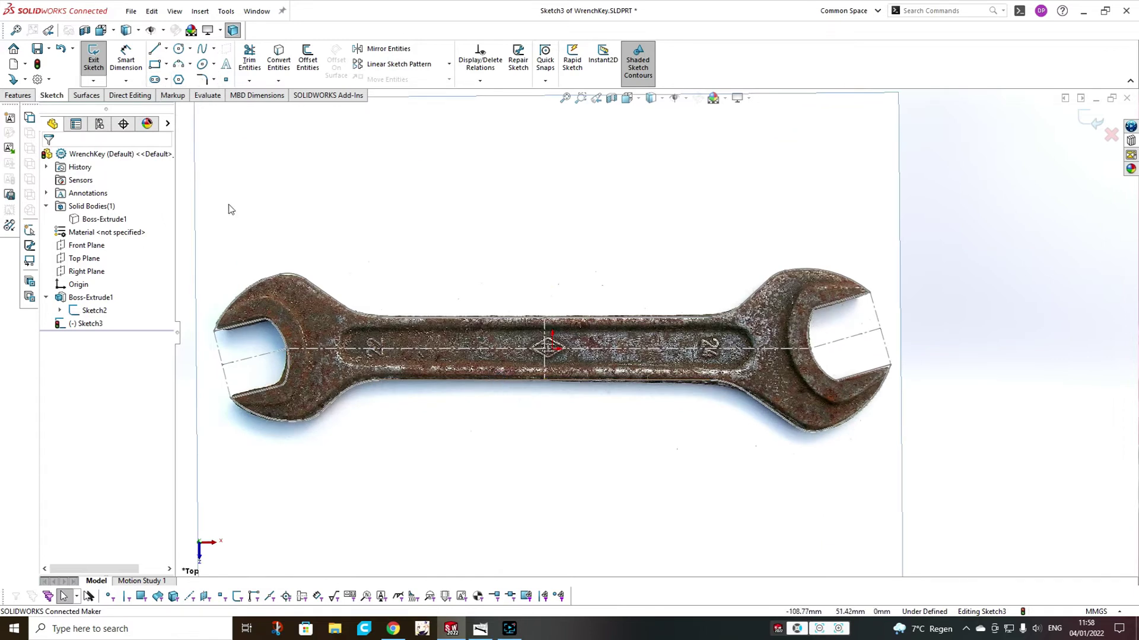
left_click(497, 319)
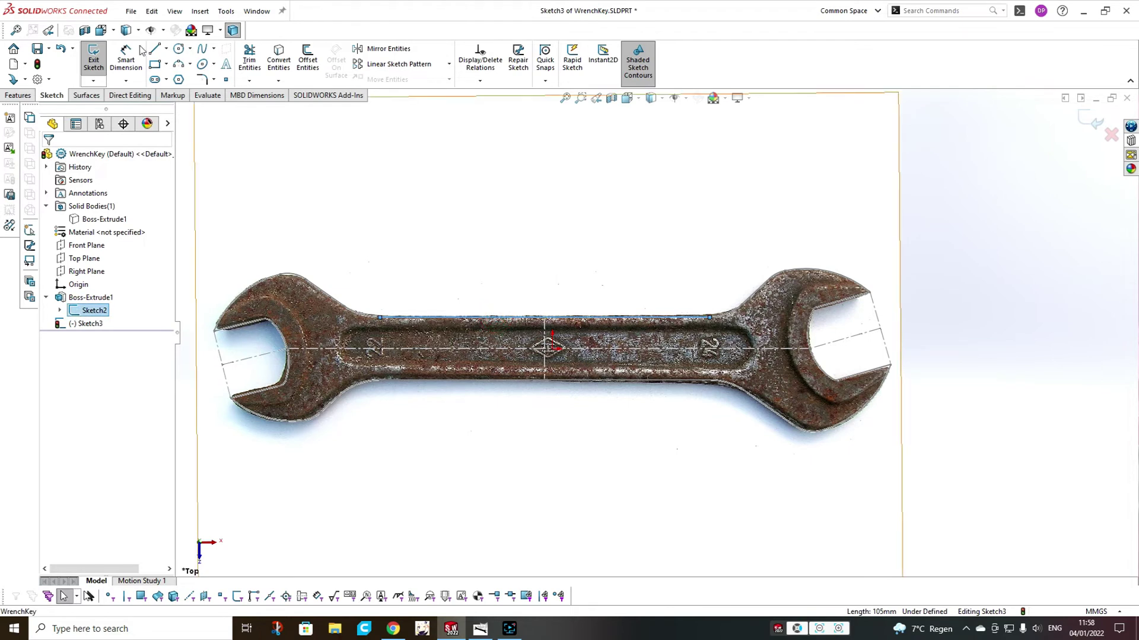
left_click(306, 57)
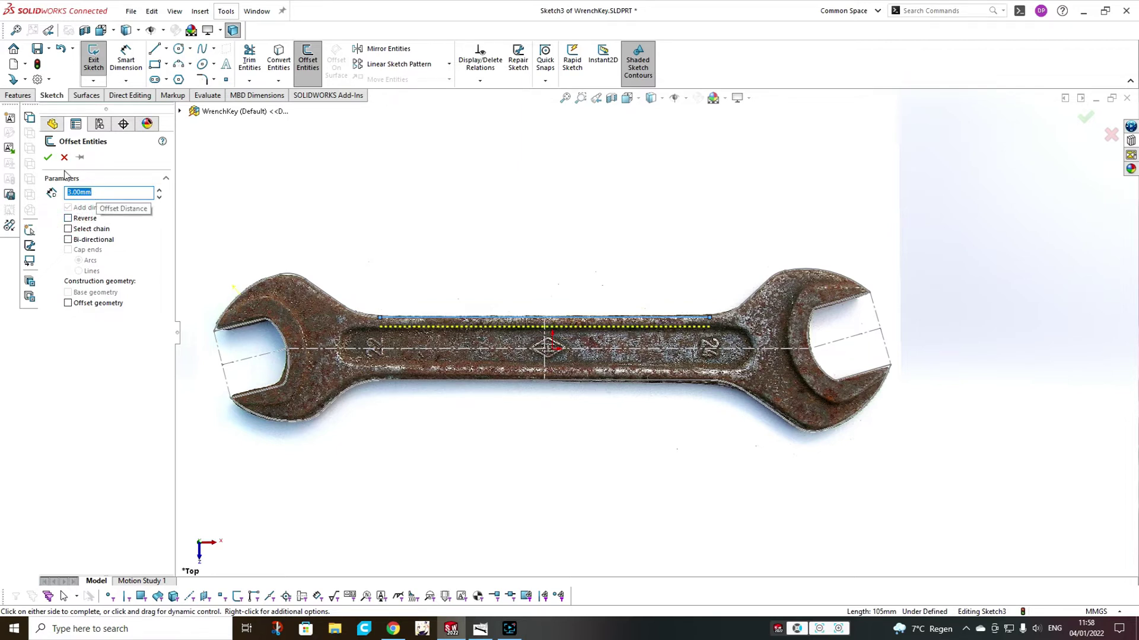
left_click(48, 157)
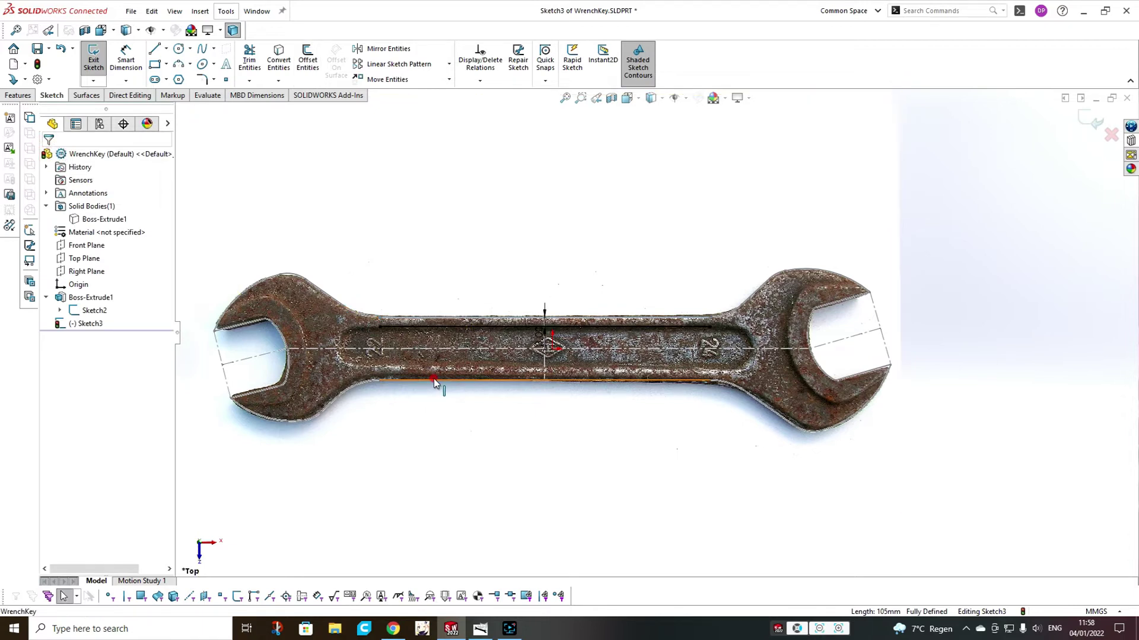
left_click(309, 62)
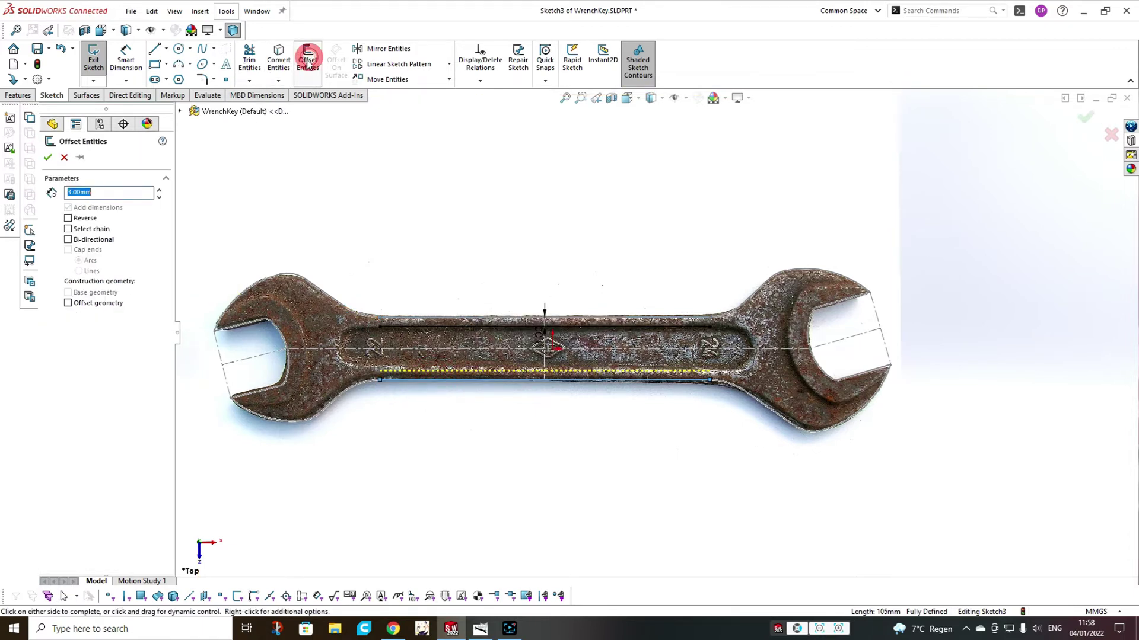
left_click(48, 158)
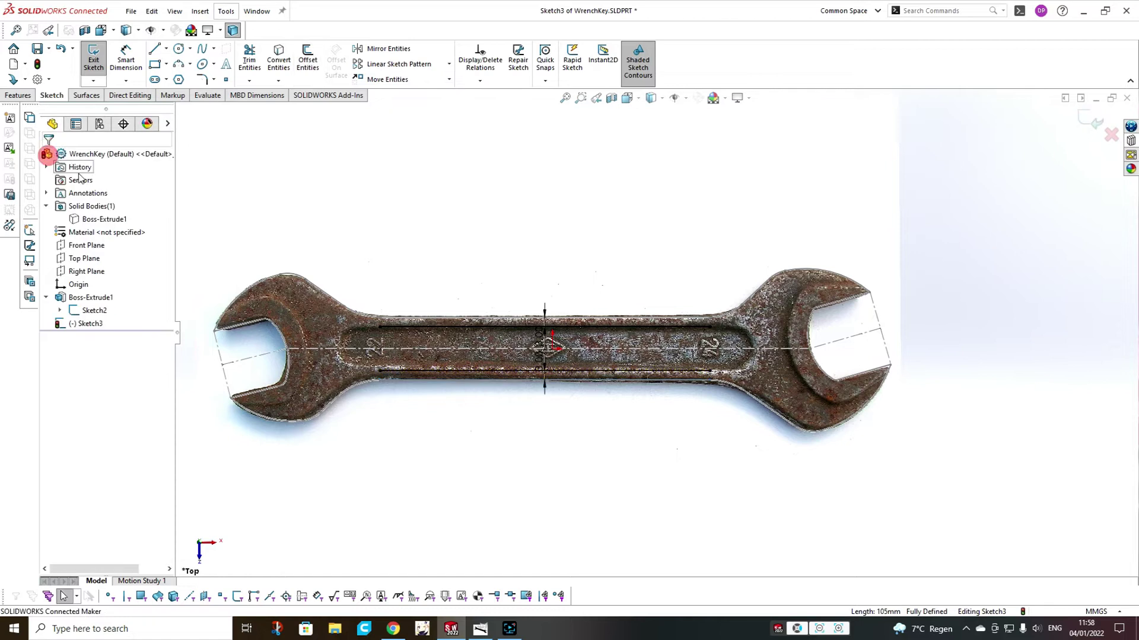
- Draw a two-point spline joining the left ends of the two offset lines and bulge it toward the 22 jaw
scroll(363, 356, "down", 1)
left_click(202, 49)
left_click(395, 319)
left_click(396, 371)
left_click(395, 333)
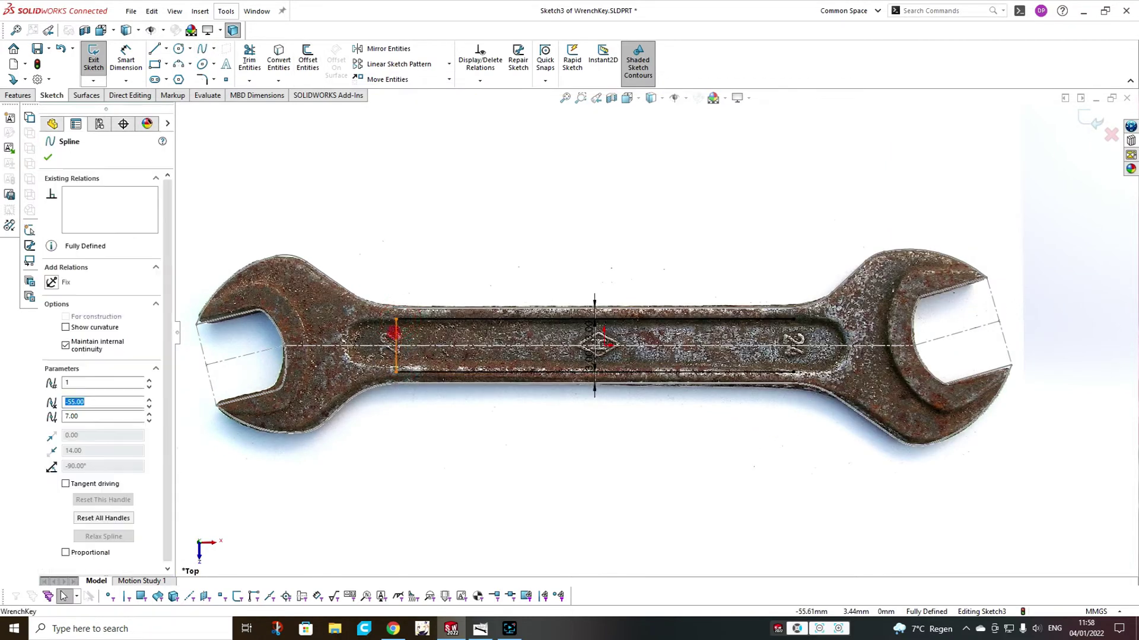
left_click_drag(396, 336, 377, 318)
left_click_drag(396, 357, 346, 372)
- Make the end spline tangent to the lower and upper offset lines
left_click(408, 372)
left_click(365, 360, "ctrl")
left_click(416, 304)
left_click(372, 326)
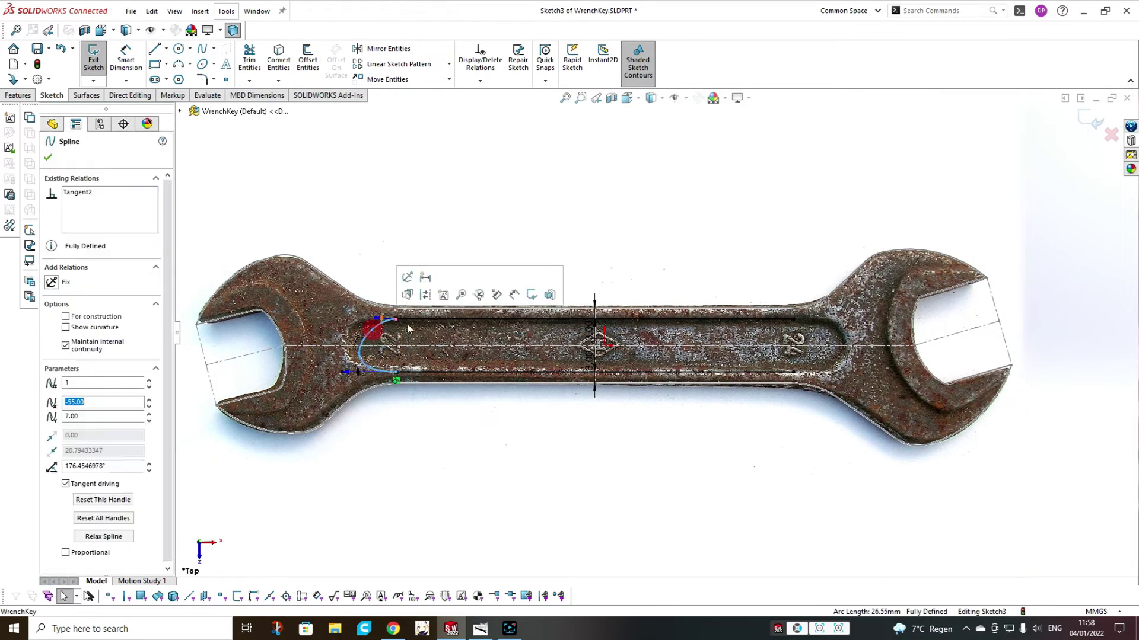
scroll(363, 324, "down", 5)
left_click(126, 58)
scroll(580, 326, "up", 3)
key("Escape")
left_click(584, 321)
left_click(516, 331, "ctrl")
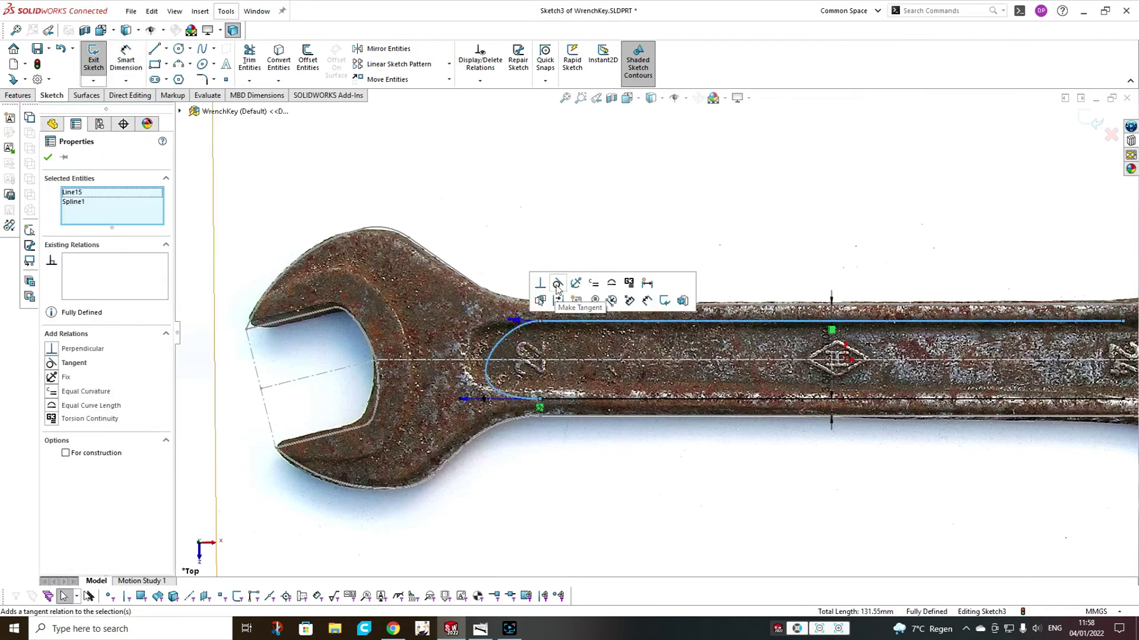
left_click(558, 284)
- Move the left ends of both offset lines closer to the 22 jaw and adjust the end spline's tangent handles
left_click_drag(511, 321, 474, 322)
left_click_drag(540, 399, 524, 399)
left_click_drag(540, 321, 519, 320)
left_click_drag(450, 321, 475, 322)
left_click_drag(447, 399, 490, 399)
- Align the left ends of the two offset lines vertically and delete the spline between them
left_click(523, 399)
left_click(519, 321, "ctrl")
left_click(571, 266)
left_click(519, 455)
left_click(486, 333)
key("Delete")
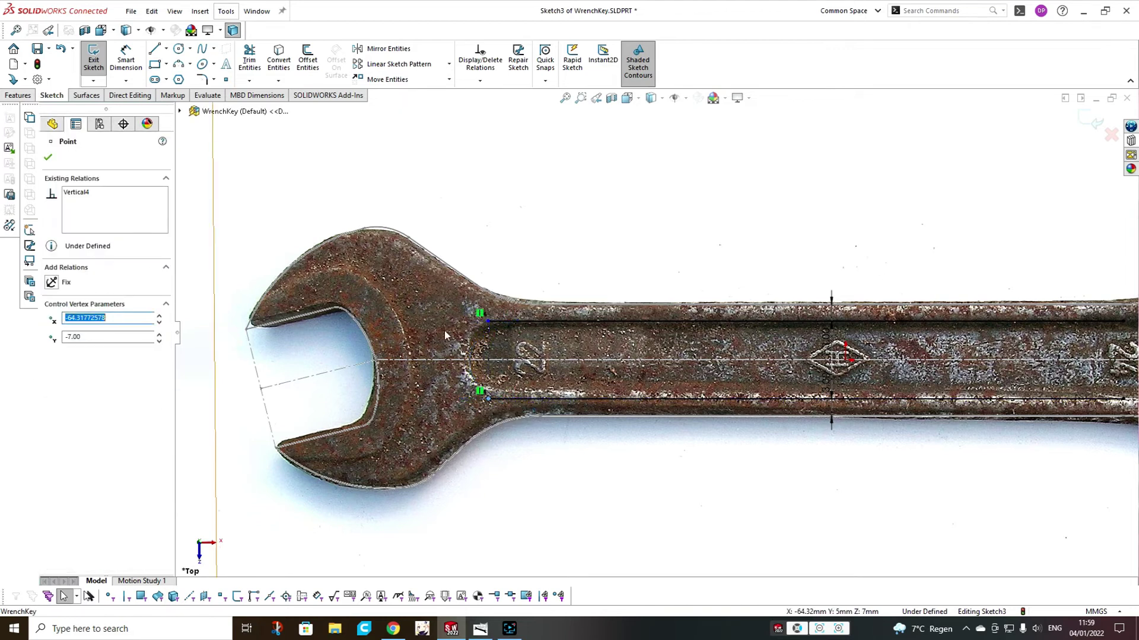
- Close the recess's left end with three connected arcs following the picture: two corner arcs and a larger middle arc
key("l")
left_click(488, 321)
left_click(467, 338)
left_click(475, 386)
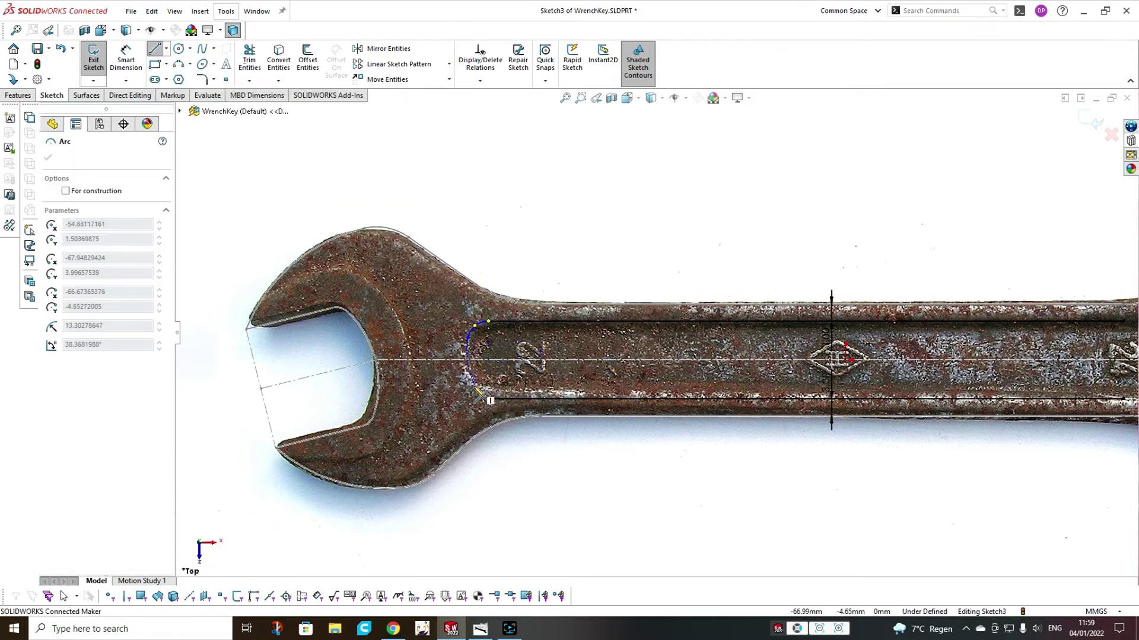
left_click(488, 399)
key("Escape")
- Make the lower-left corner arc tangent to the lower offset line and adjust the end arcs to the picture
left_click(480, 392)
left_click(499, 399, "ctrl")
left_click(532, 350)
key("Escape")
left_click(458, 346)
left_click_drag(479, 335, 475, 383)
- Dimension the radius of the recess's upper-left corner arc as 5 mm
left_click(126, 58)
left_click(482, 331)
left_click(494, 224)
type("5")
key("Return")
- Dimension the horizontal distance from the origin to the lower offset line's left end as 62 mm
left_click(845, 361)
left_click(502, 399)
left_click(572, 455)
type("61")
key("Return")
double_click(572, 448)
type("62")
key("Return")
- Dimension the radius of the large arc at the recess's left end as 10 mm
left_click(473, 350)
left_click(439, 332)
type("10")
key("Return")
- Stretch the offset lines' right ends toward the 24 jaw and dimension the lower one 58 mm from the origin
middle_click_drag(861, 446, 610, 444, "ctrl")
key("Escape")
left_click_drag(877, 319, 919, 320)
left_click(861, 492)
left_click(126, 58)
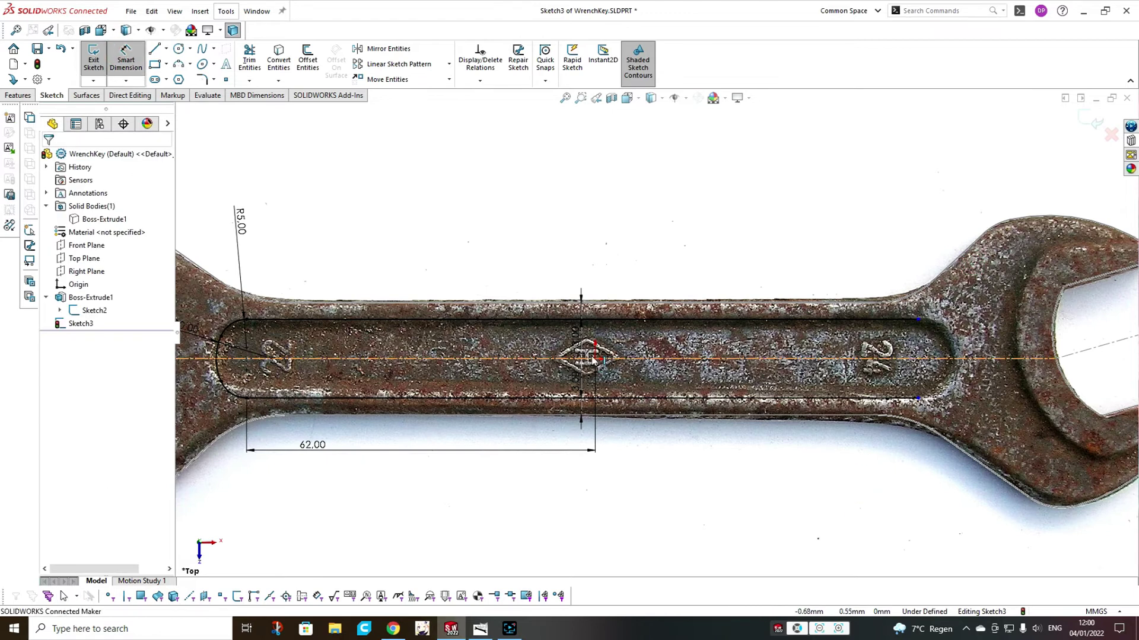
left_click(593, 360)
left_click(919, 398)
left_click(781, 449)
type("58")
key("Return")
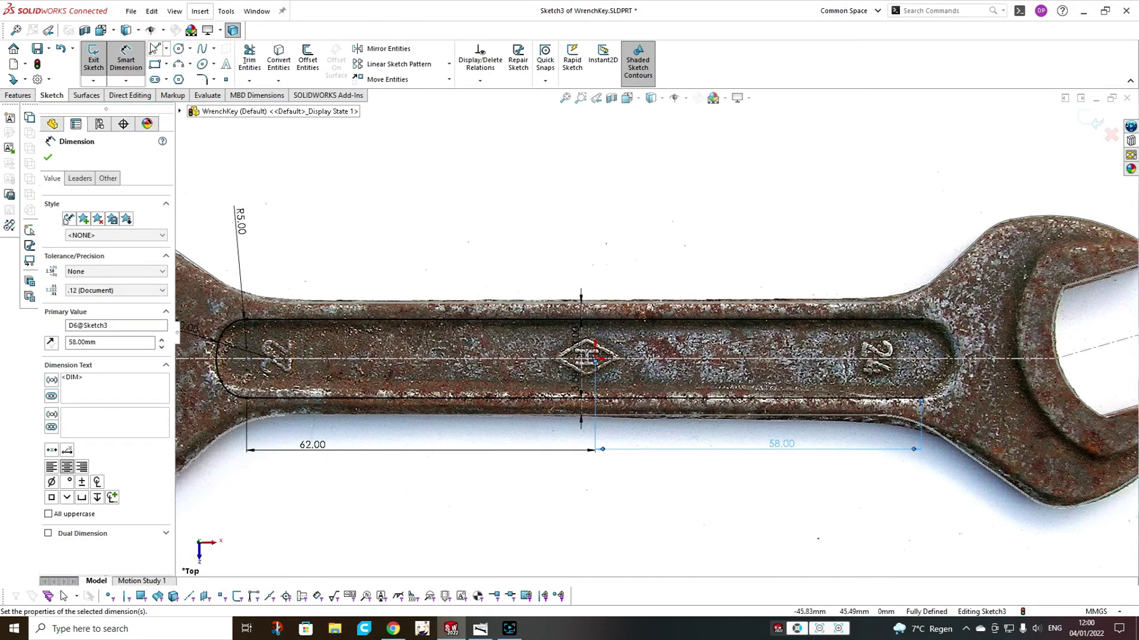
- Close the recess's right end with three connected arcs and make the lower corner arc tangent to the lower line
left_click(155, 48)
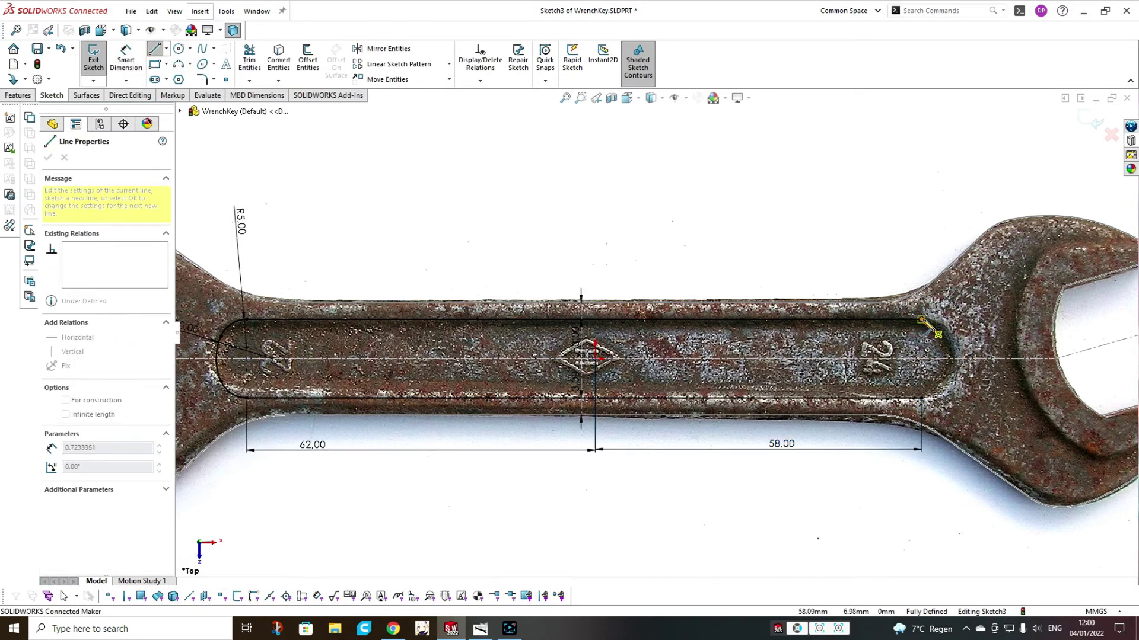
key("Escape")
left_click(929, 398)
left_click(905, 398, "ctrl")
left_click(944, 326)
- Make the right corner arcs equal to the left one, and the two large end arcs equal to each other
scroll(945, 325, "up", 2)
left_click(508, 358)
left_click(998, 309, "ctrl")
left_click(998, 363, "ctrl")
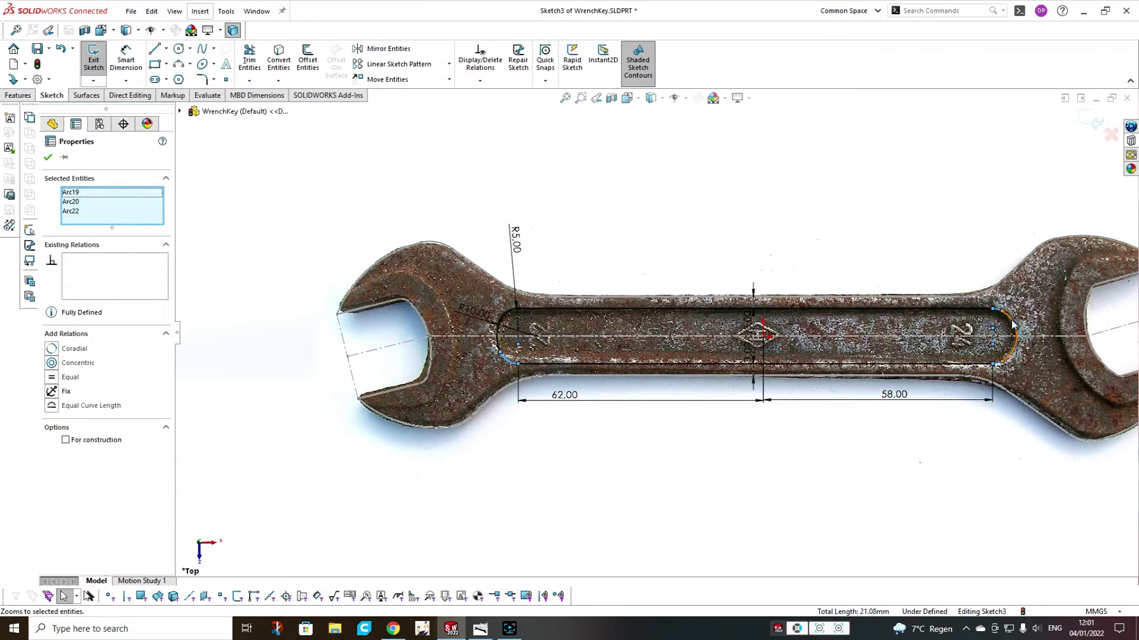
left_click(1013, 325)
left_click(498, 336, "ctrl")
left_click(526, 301)
left_click(993, 498)
- Set both offset distances between the handle edges and the recess outline to 3.5 mm
scroll(994, 497, "up", 1)
double_click(677, 309)
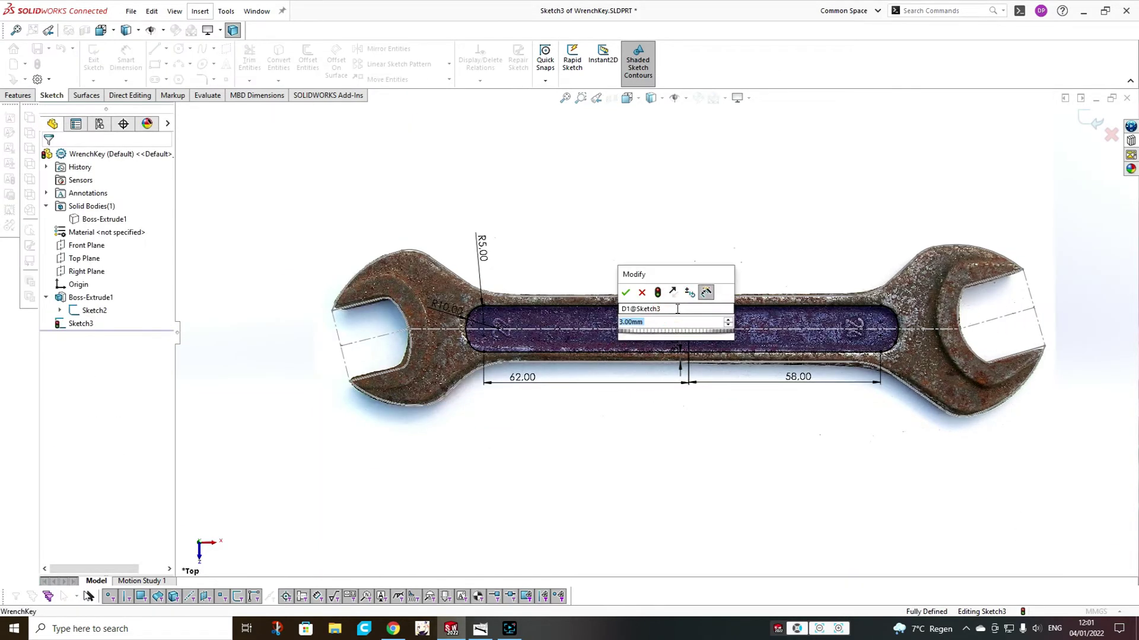
type("3.5")
key("Return")
double_click(675, 405)
type("3.5")
key("Return")
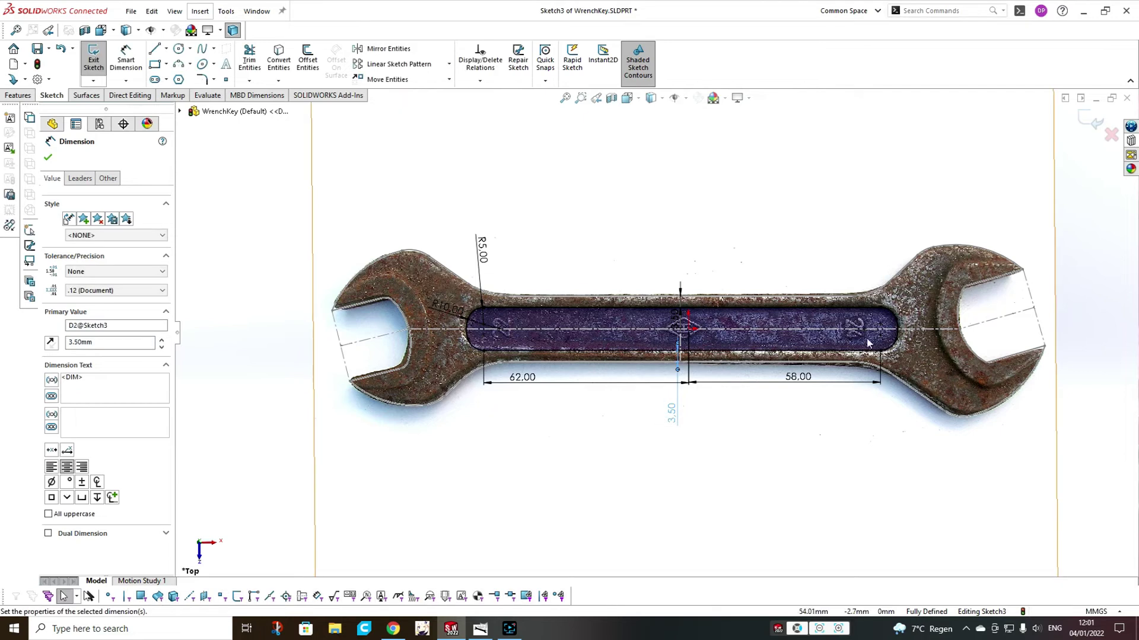
- Cut the recess outline into the handle as a blind extrude 1 mm deep, showing the hidden solid body for the cut
left_click(17, 95)
left_click(253, 60)
double_click(89, 271)
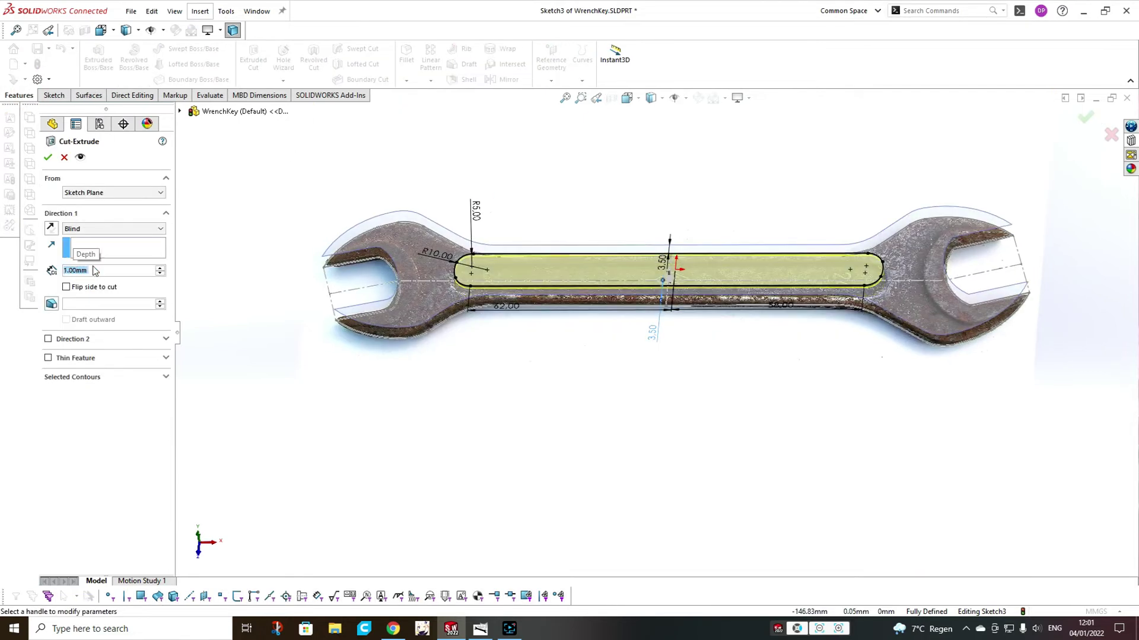
key("Return")
left_click(180, 110)
right_click(243, 178)
left_click(265, 192)
left_click(48, 157)
scroll(622, 271, "up", 1)
middle_click_drag(624, 271, 666, 182)
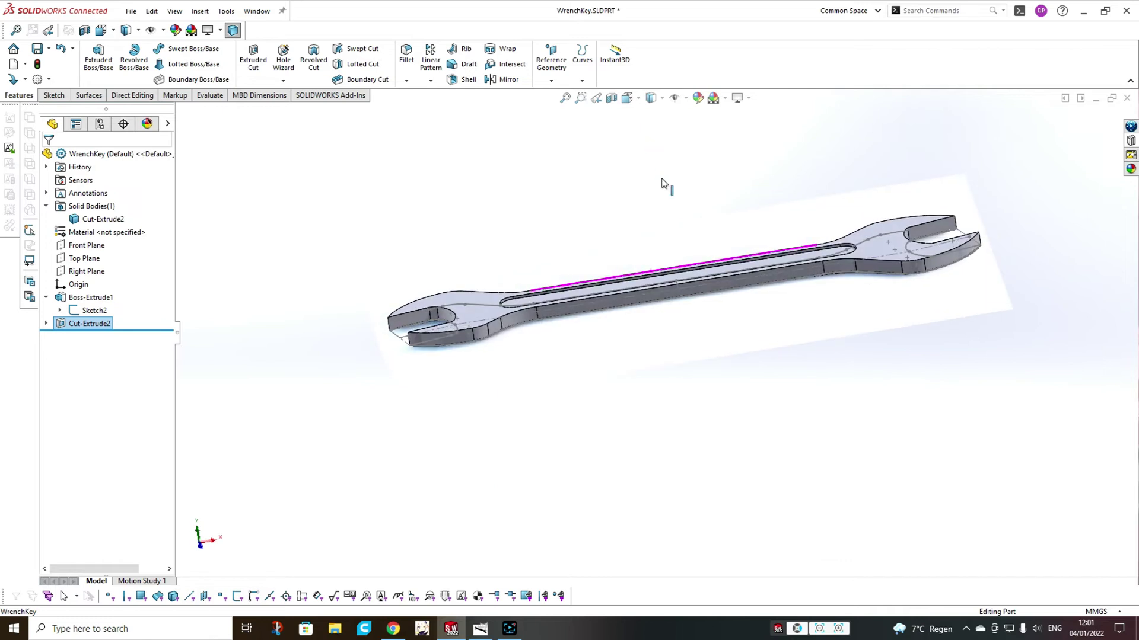
- Hide Sketch2 under Boss-Extrude1 together with its reference picture
left_click(46, 323)
left_click(85, 311)
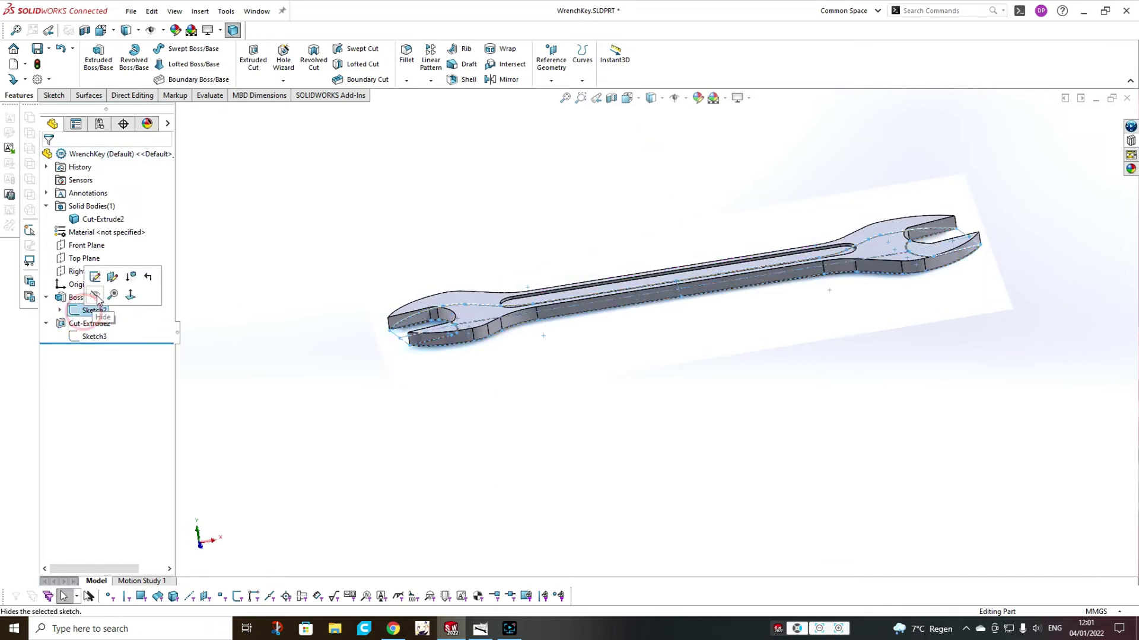
left_click(93, 336)
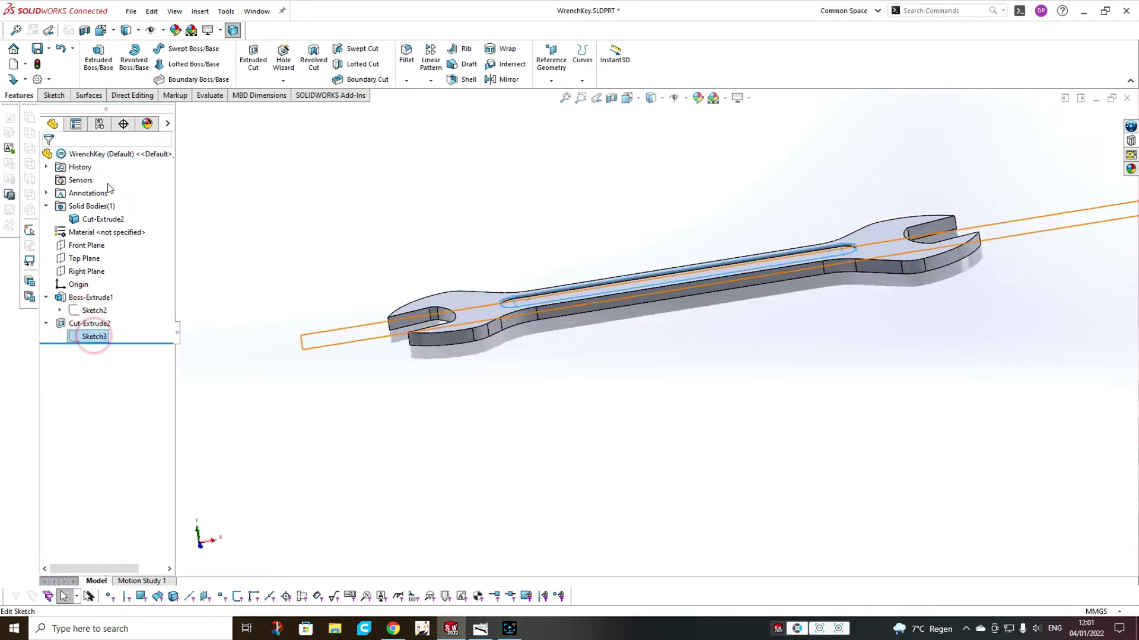
left_click(306, 186)
- Reuse Sketch3 for a blind cut 1.5 mm deep, starting from the wrench's opposite large face with the direction reversed
left_click(89, 336)
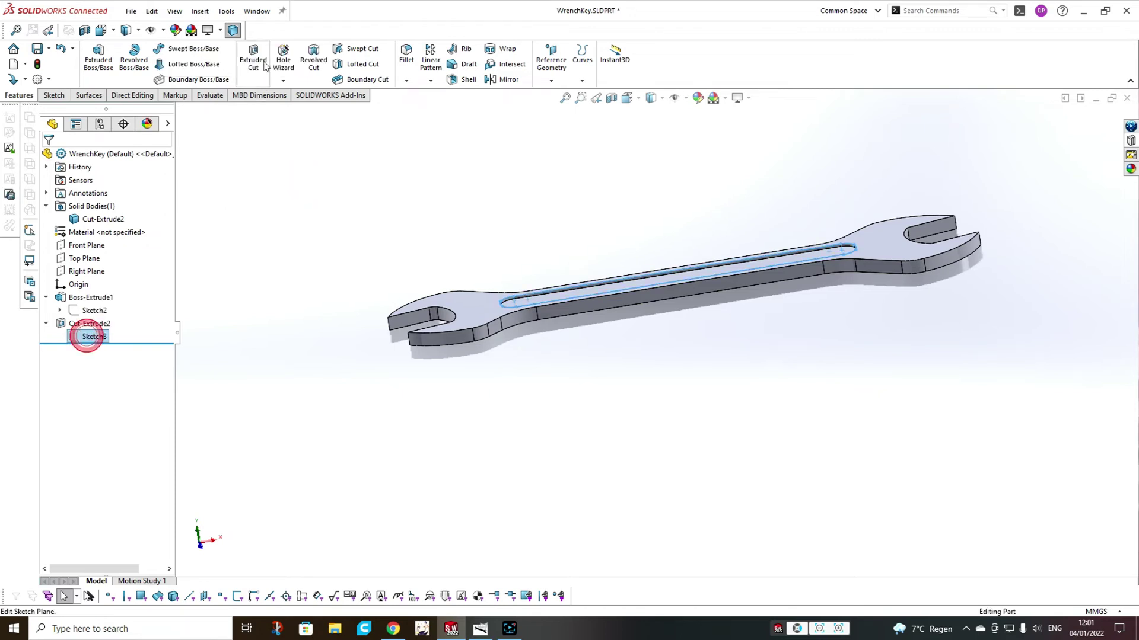
middle_click_drag(674, 334, 617, 127)
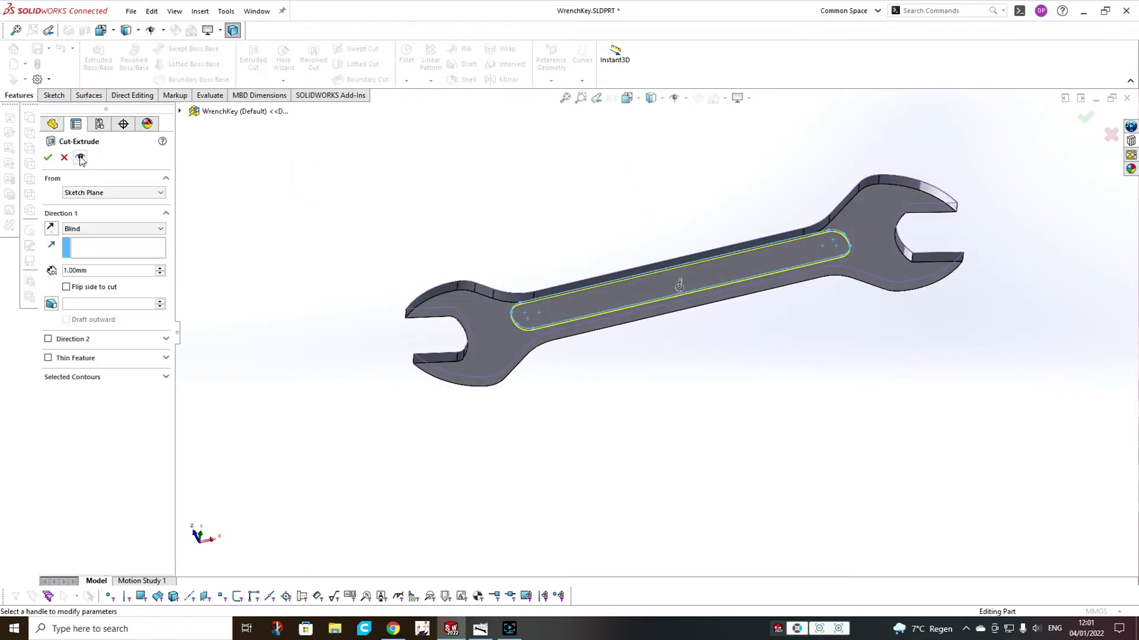
left_click(104, 208)
left_click(482, 327)
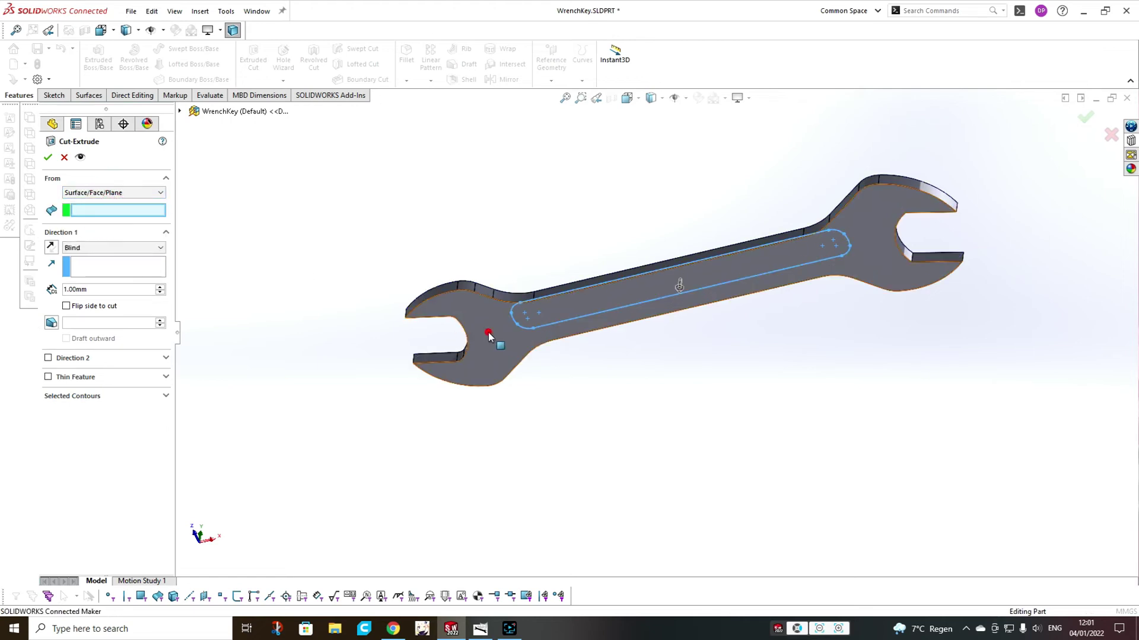
left_click(58, 250)
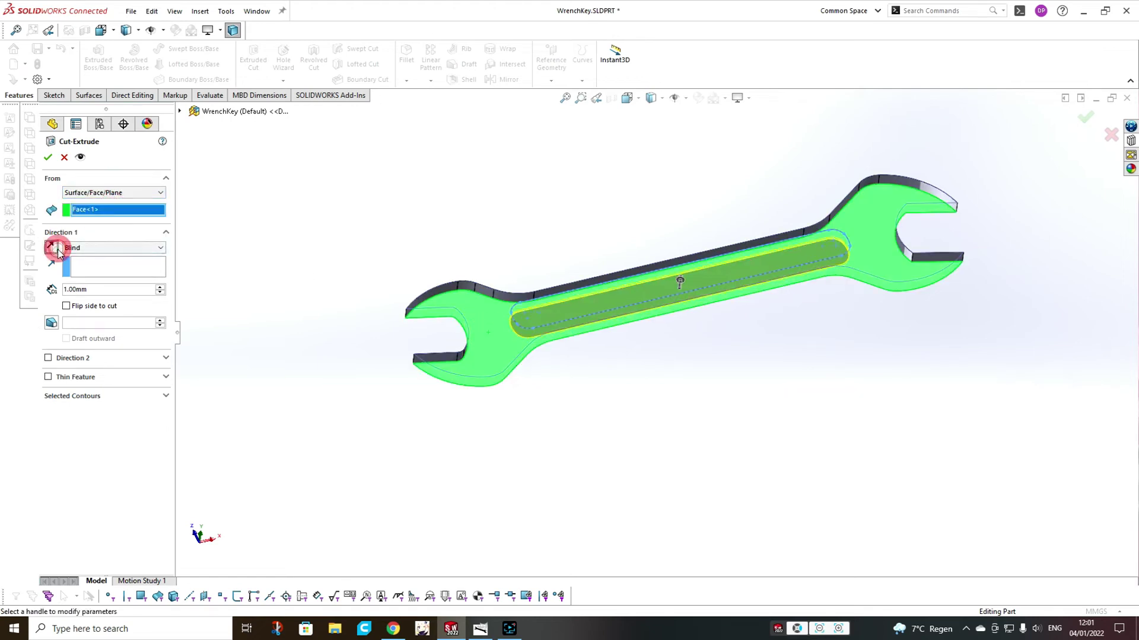
middle_click_drag(438, 263, 512, 450)
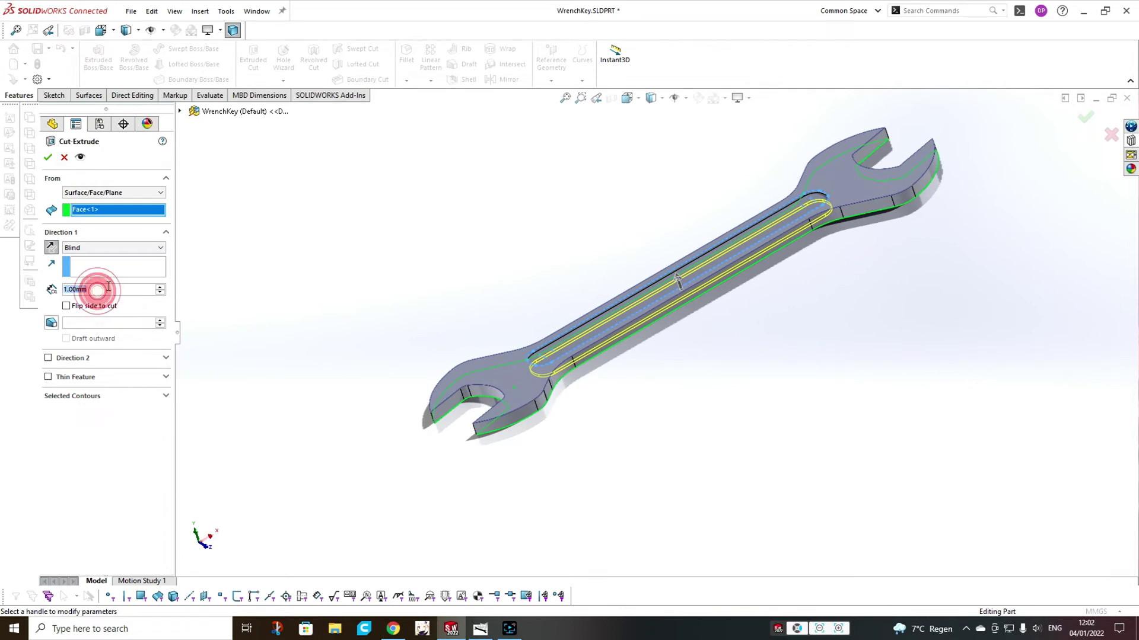
type("1.5")
key("Return")
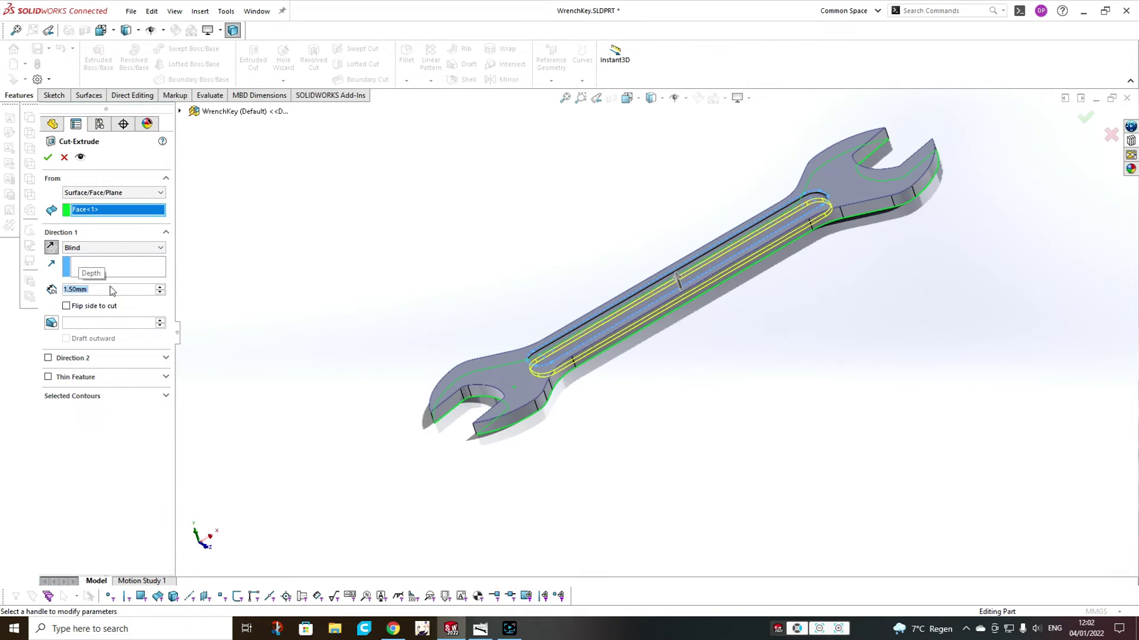
left_click(46, 158)
- Set the depth of the first recess cut, Cut-Extrude2, to 1.5 mm and rebuild the model
left_click(86, 324)
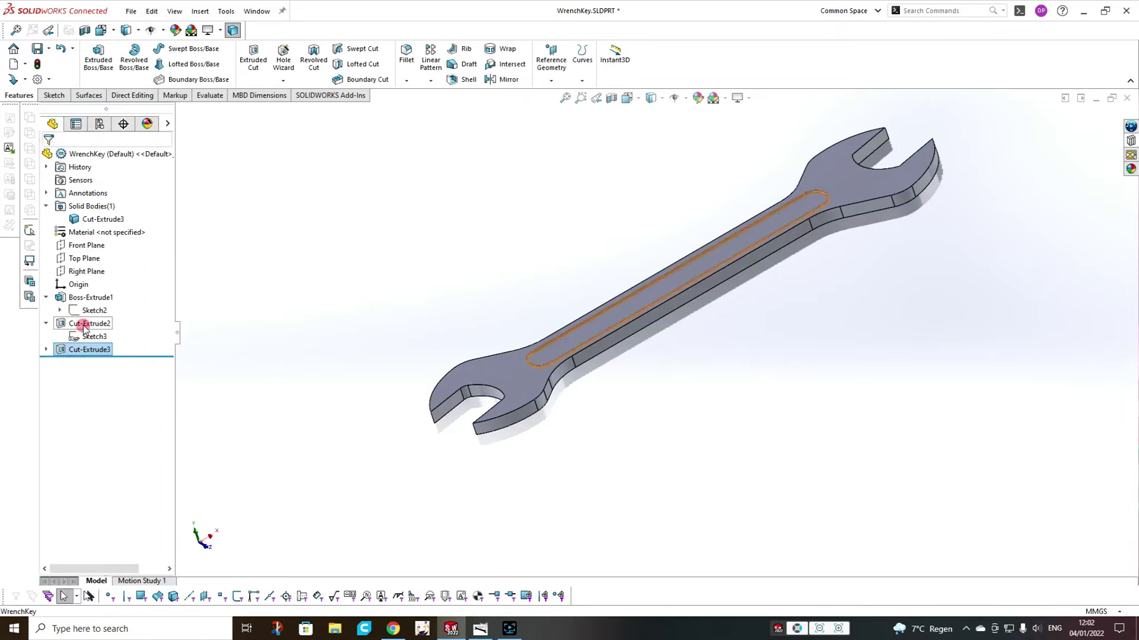
left_click(784, 198)
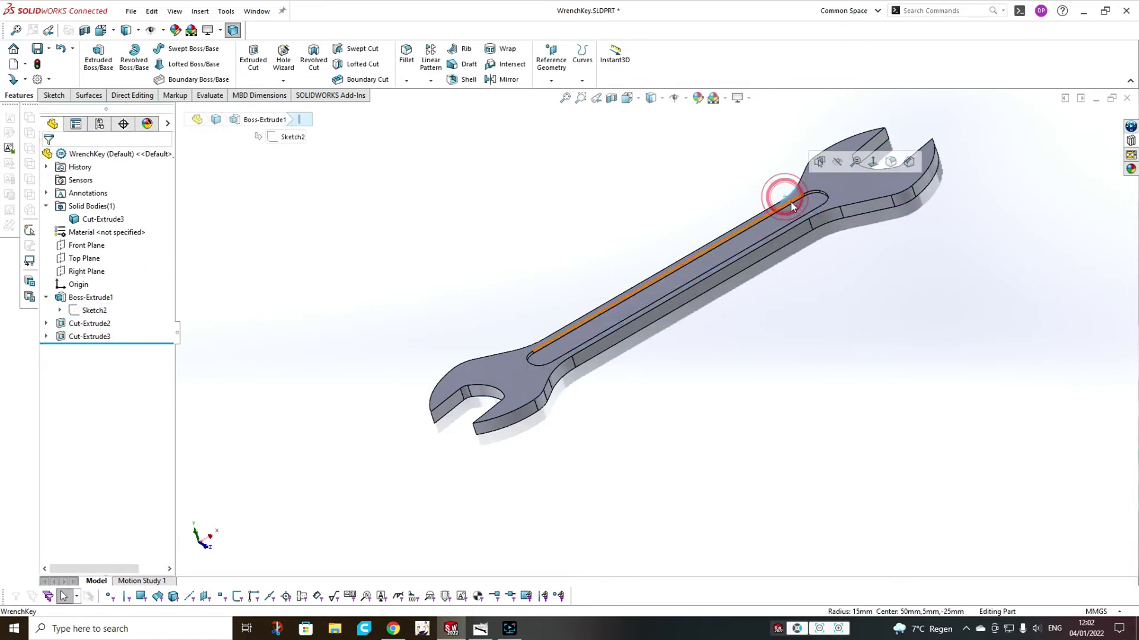
left_click(89, 323)
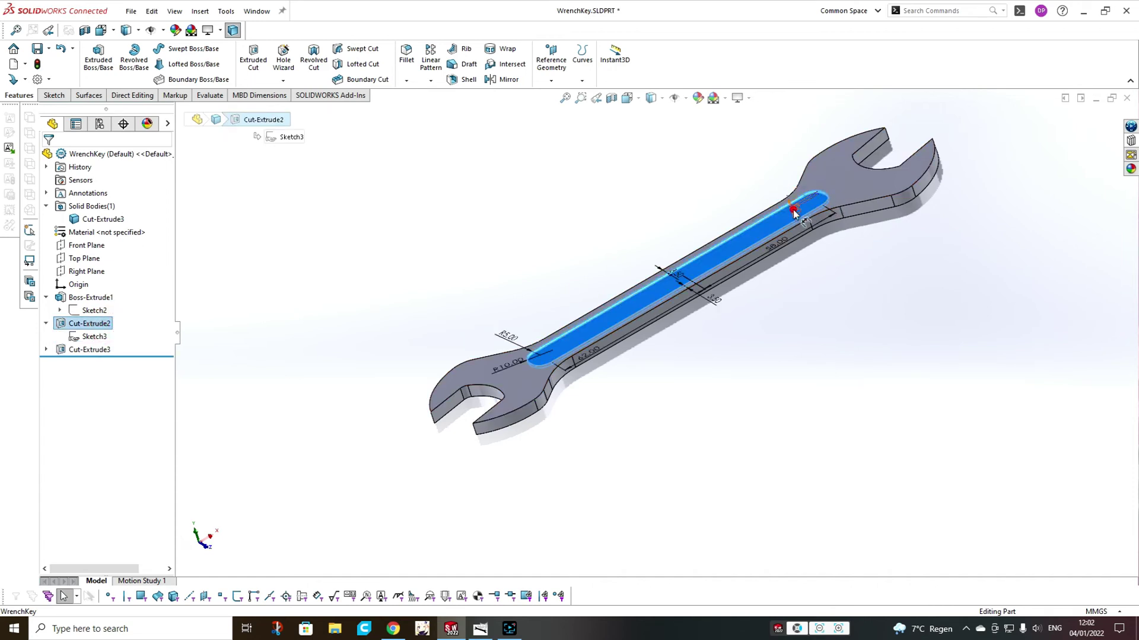
double_click(794, 211)
type("1.5")
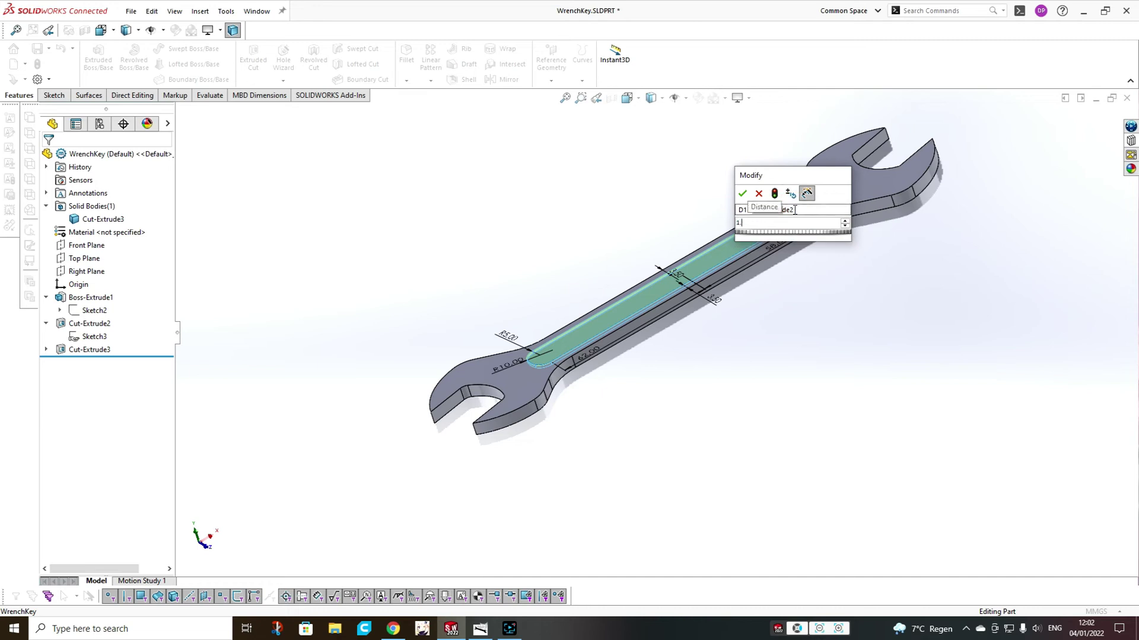
key("Return")
left_click(412, 155)
left_click(41, 66)
- Start a new sketch on the wrench's large flat upper face
scroll(693, 266, "up", 2)
middle_click_drag(778, 364, 679, 330)
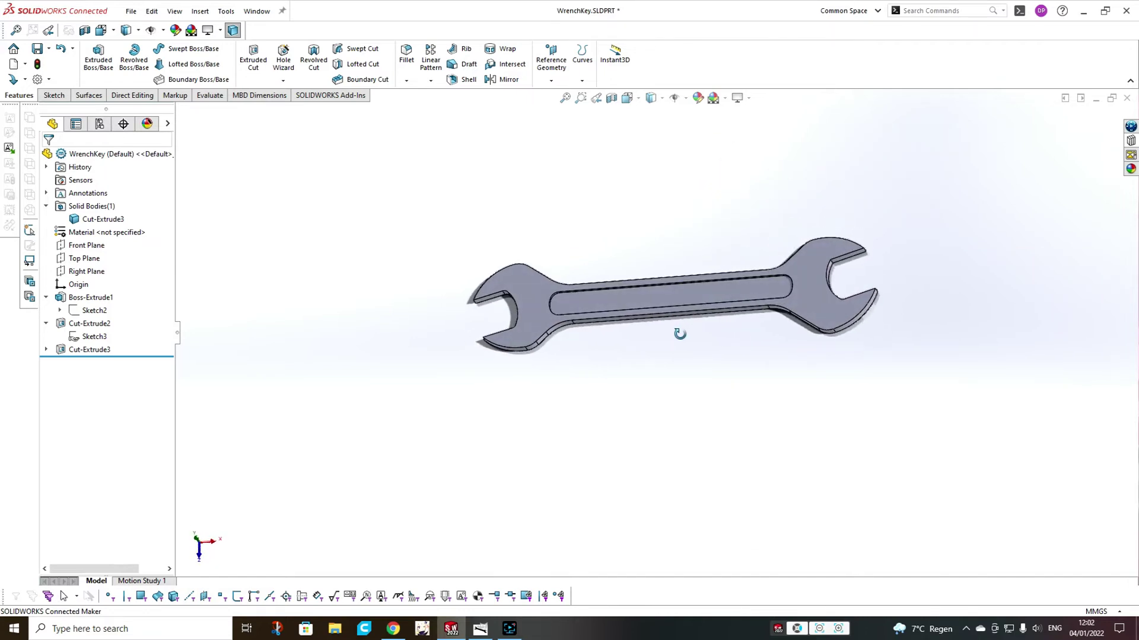
left_click(535, 289)
left_click(586, 252)
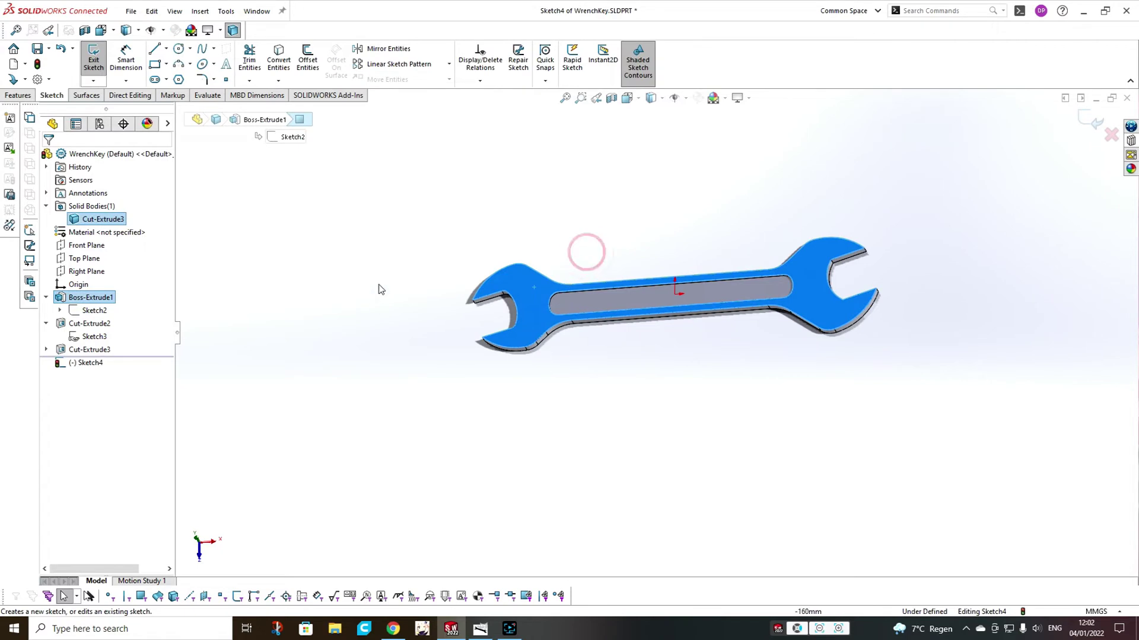
- Hide the Cut-Extrude3 solid body and show Sketch2 with the reference picture
right_click(79, 219)
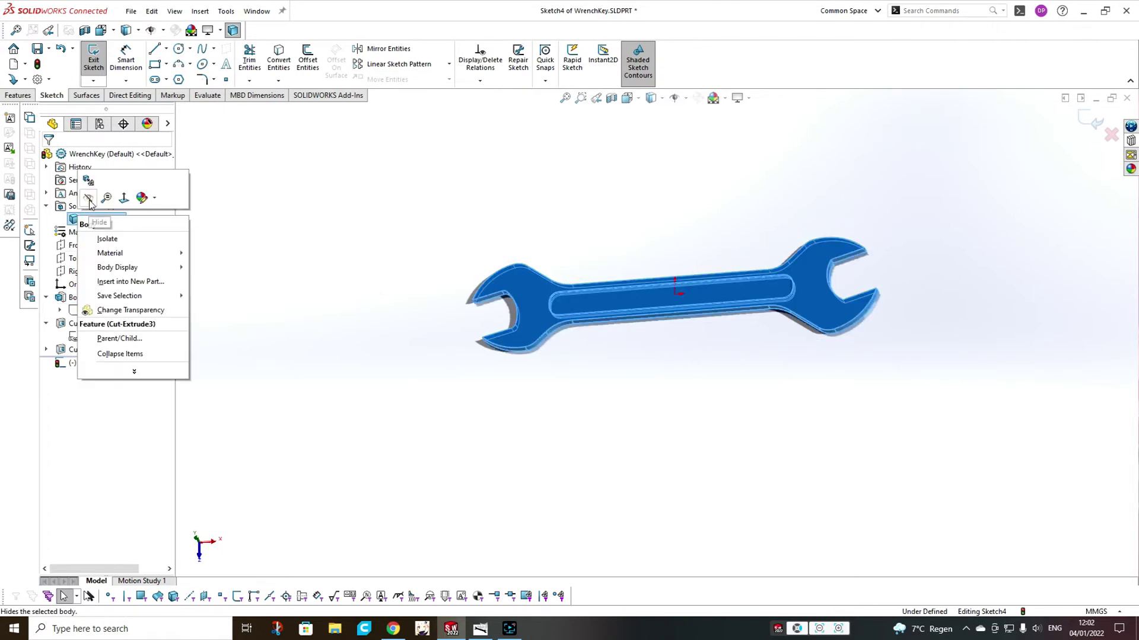
left_click(89, 201)
left_click(80, 310)
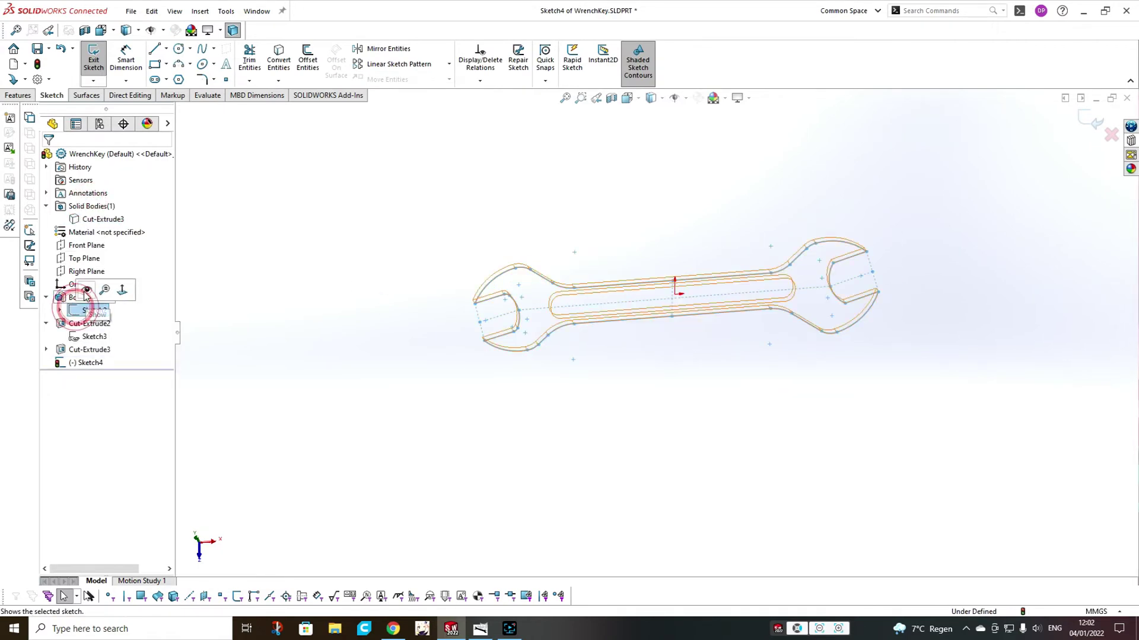
left_click(86, 291)
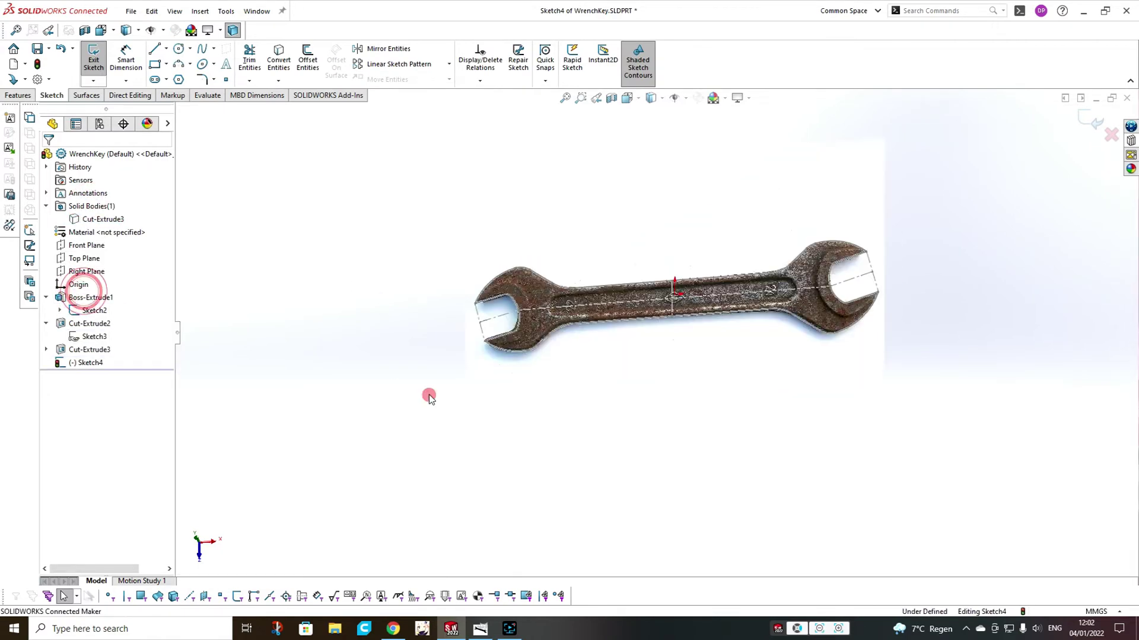
- Convert the inner and outer edges of both jaws from Sketch2 into the new sketch
left_click(640, 100)
left_click(644, 132)
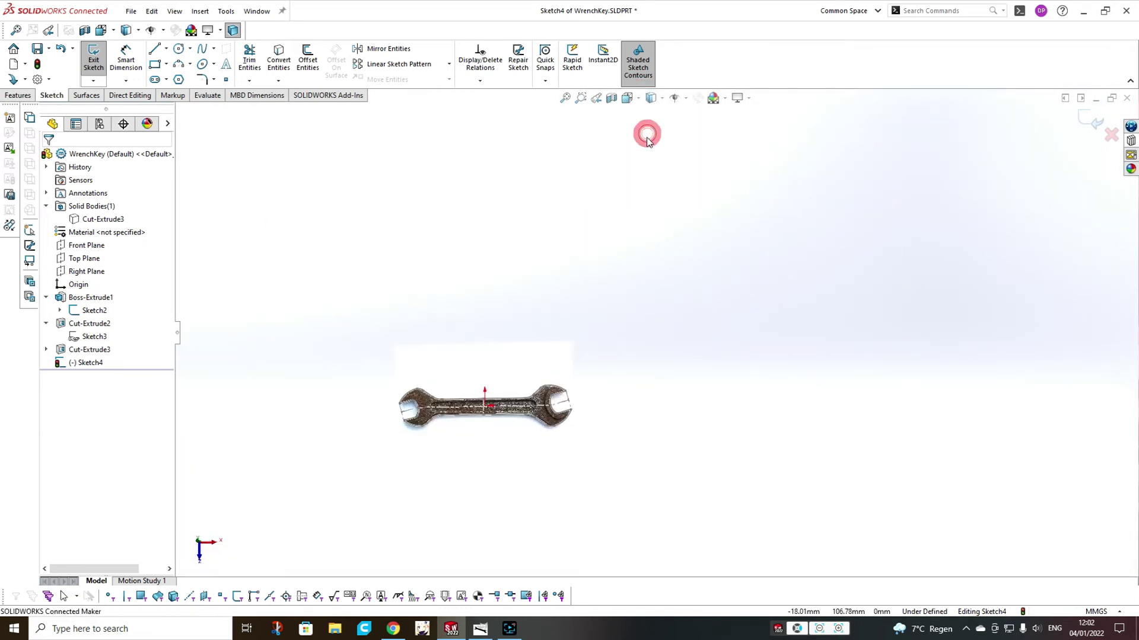
scroll(470, 393, "down", 6)
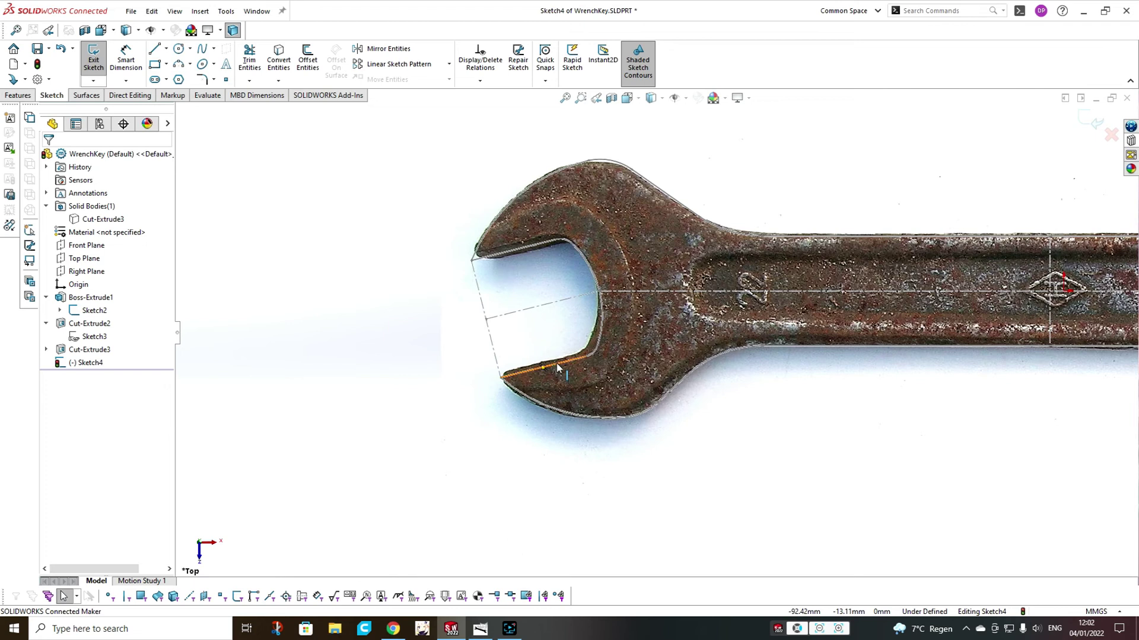
left_click(557, 364)
left_click(594, 352, "ctrl")
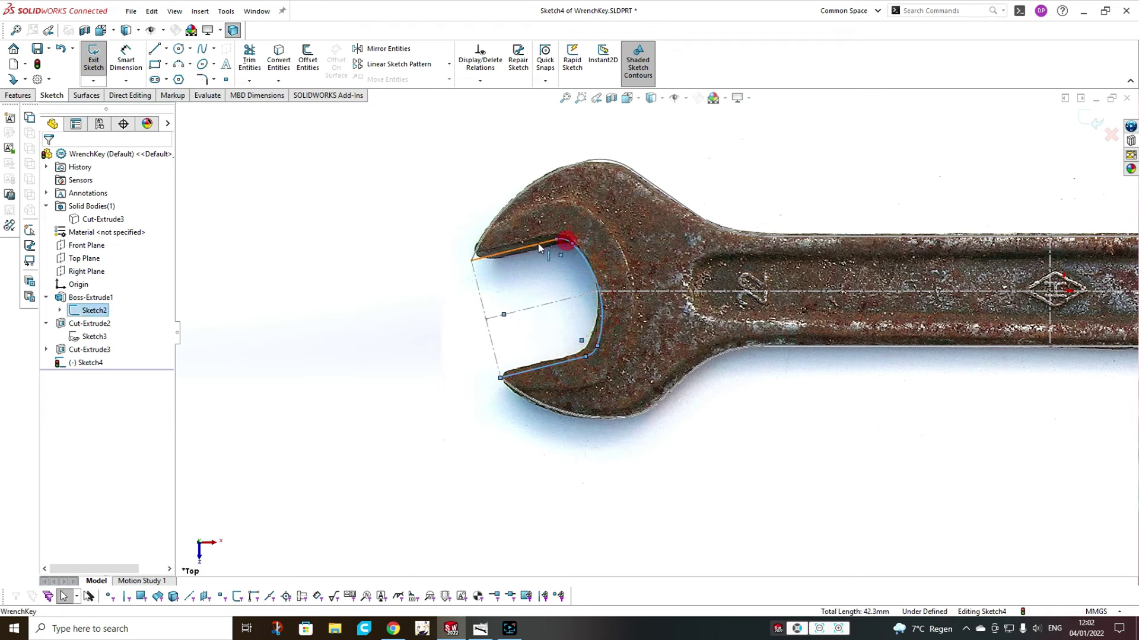
left_click(524, 248, "ctrl")
left_click(482, 233, "ctrl")
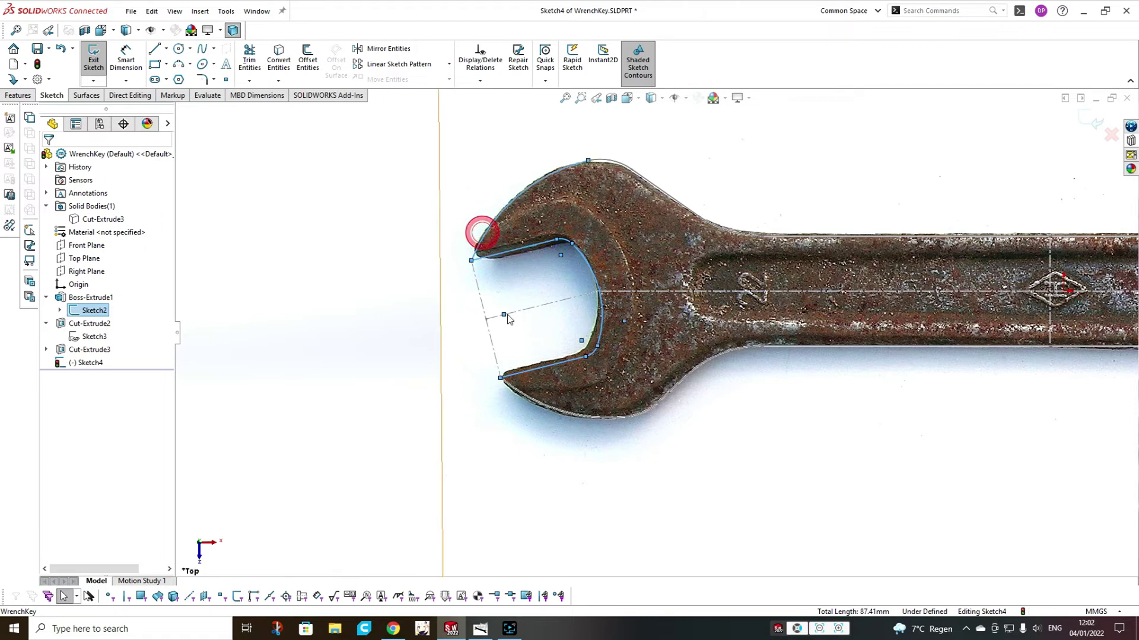
scroll(745, 386, "up", 4)
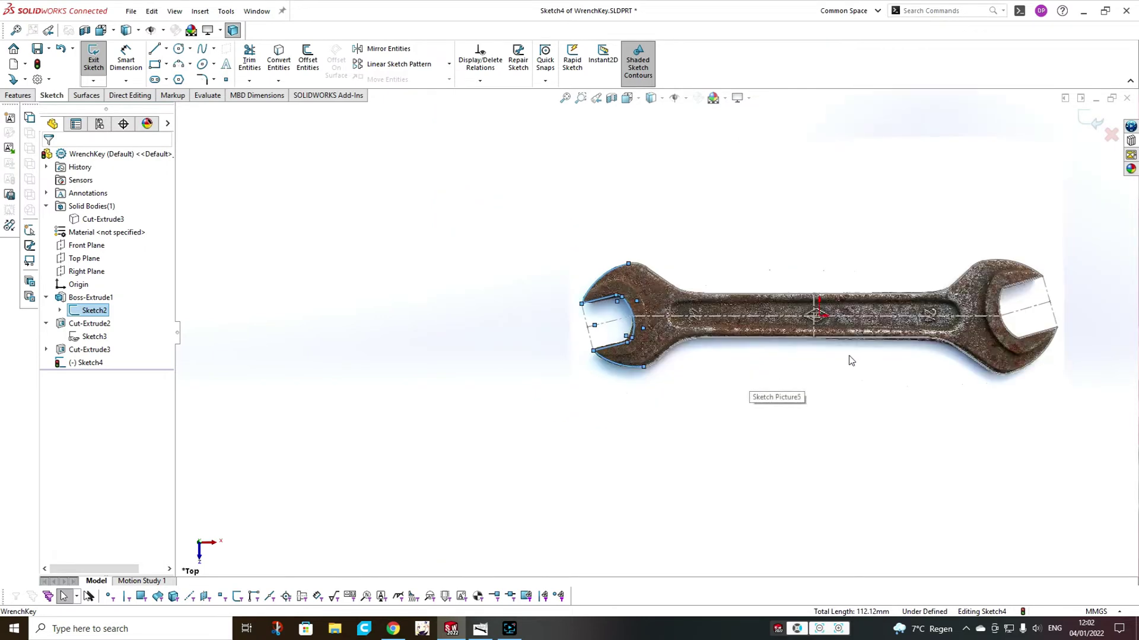
scroll(896, 291, "down", 3)
left_click(865, 226, "ctrl")
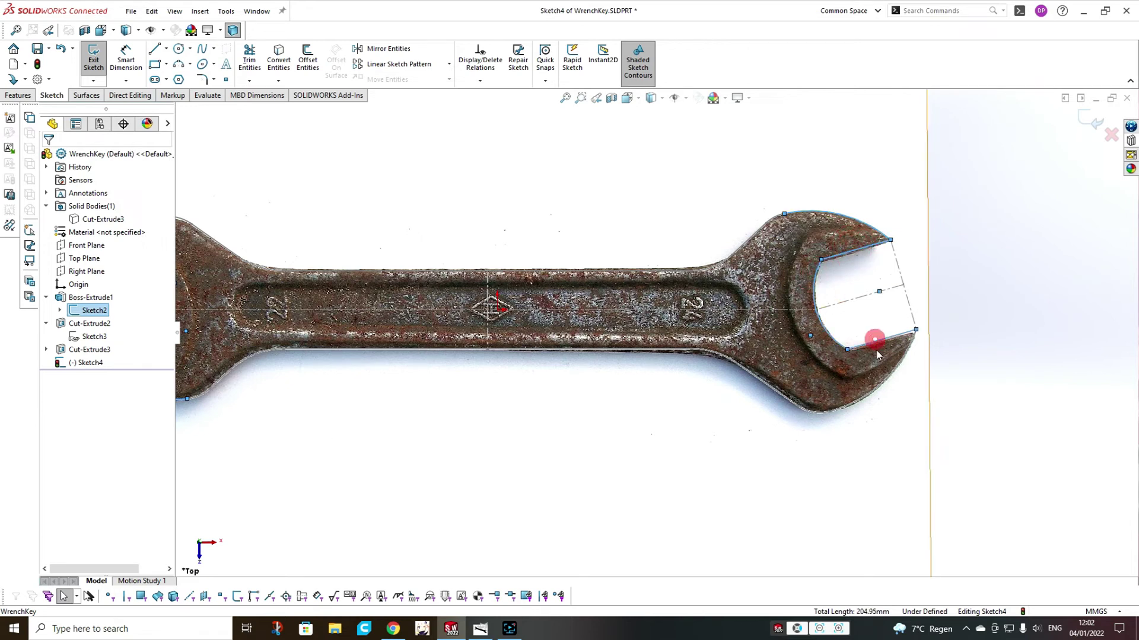
left_click(277, 60)
- Offset the right jaw's inner arc 6 mm with the direction reversed, then adjust both ends of the offset arc
scroll(361, 202, "up", 4)
scroll(356, 285, "down", 4)
left_click(307, 62)
scroll(653, 237, "up", 4)
scroll(949, 308, "down", 5)
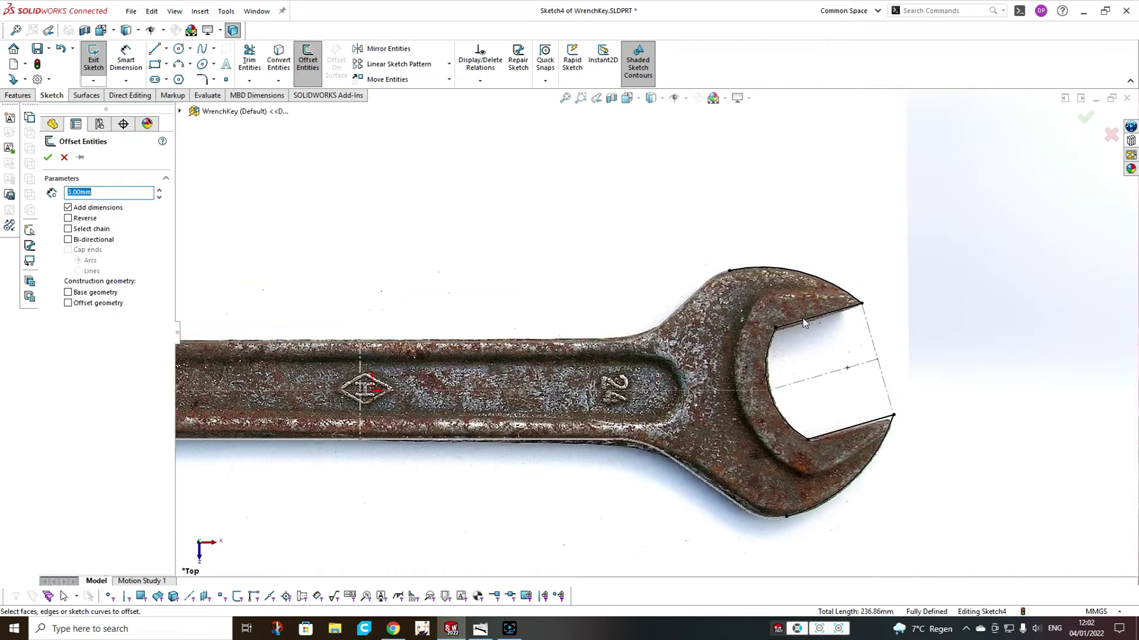
left_click(782, 326)
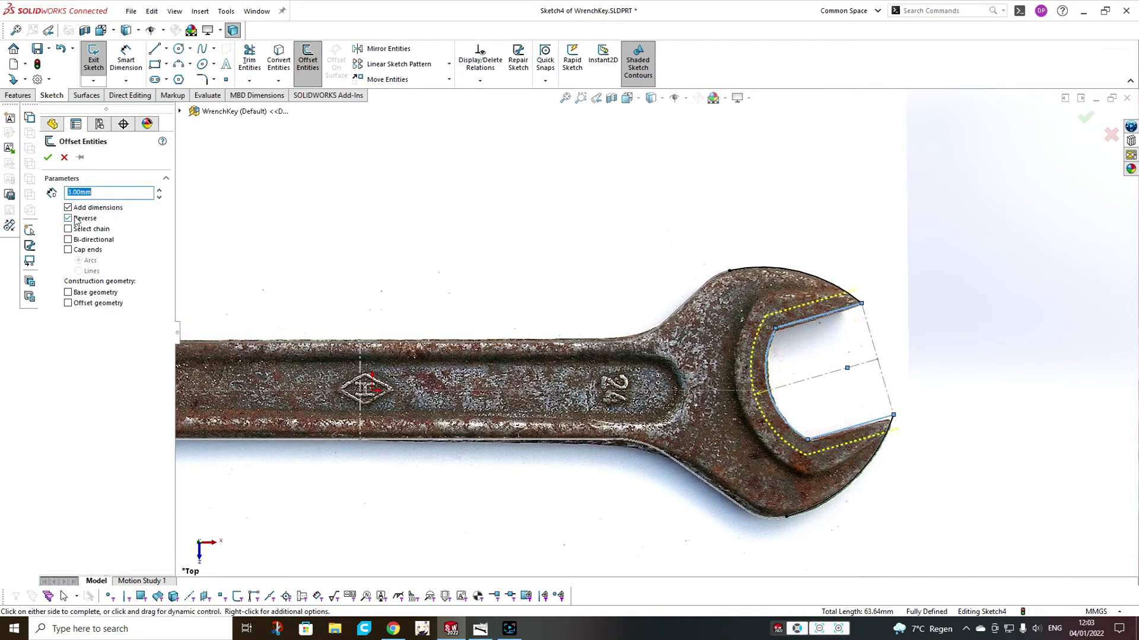
left_click(128, 179)
left_click(166, 180)
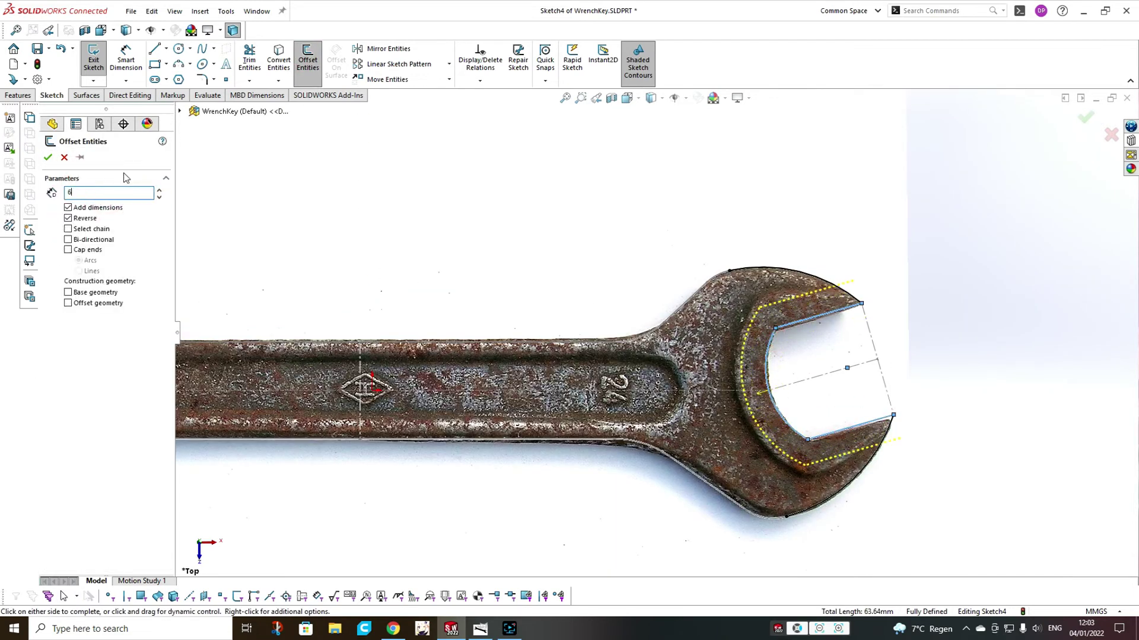
left_click(826, 437)
left_click(48, 159)
left_click_drag(751, 314, 757, 303)
left_click_drag(792, 464, 794, 466)
- Draw a small corner arc from the offset arc's upper end and a line to the right jaw's upper tip, ending the outer arc there
left_click(178, 64)
left_click(757, 303)
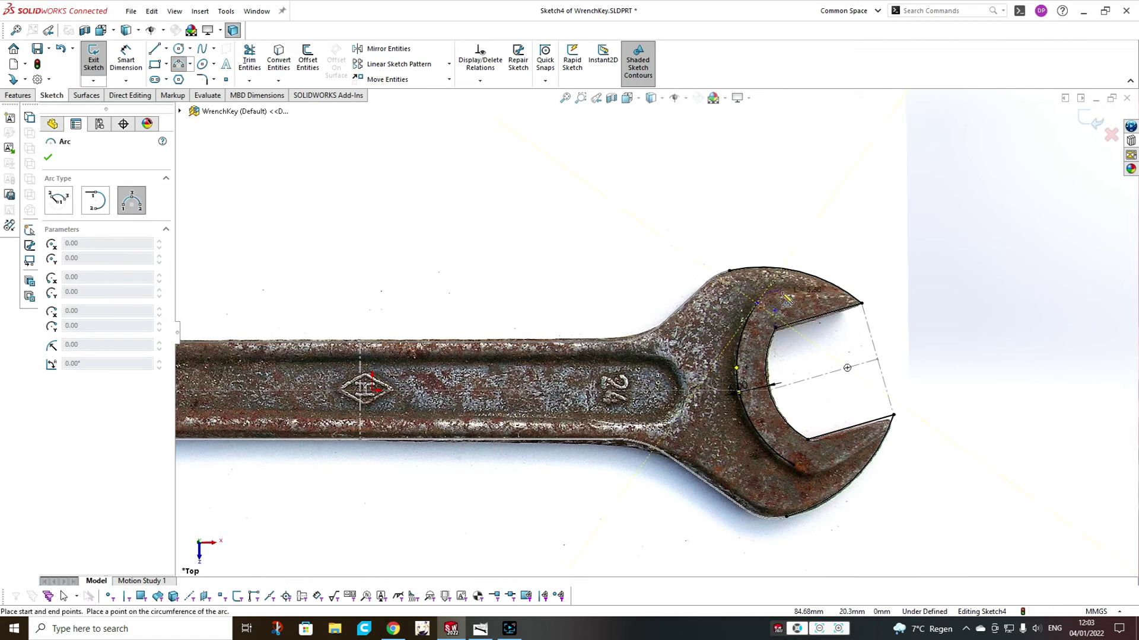
left_click(783, 293)
key("Escape")
left_click(155, 49)
left_click(783, 293)
left_click(846, 293)
key("Escape")
left_click_drag(730, 271, 845, 293)
- Make the small upper corner arc tangent to the line and set its radius to 5 mm
left_click(764, 295)
left_click(797, 292, "ctrl")
left_click(820, 256)
left_click(126, 59)
left_click(764, 294)
left_click(714, 216)
type("5")
key("Return")
- Set the angle between the upper recess line and the right jaw's upper inner edge to 15 degrees
scroll(802, 310, "down", 2)
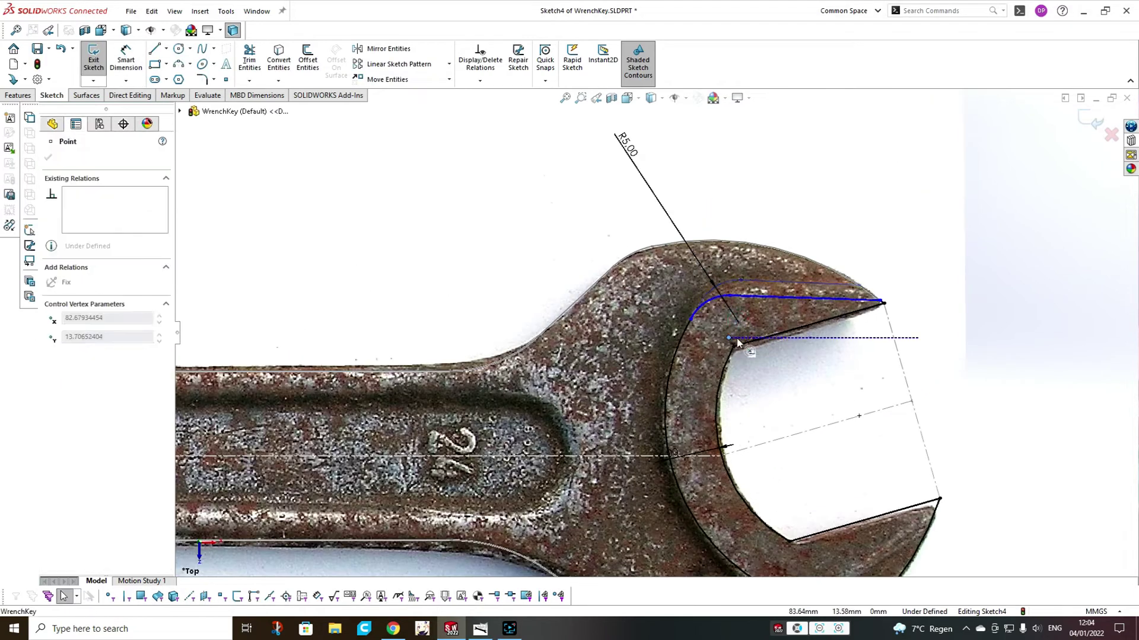
left_click(786, 332)
left_click(792, 282)
left_click(765, 301)
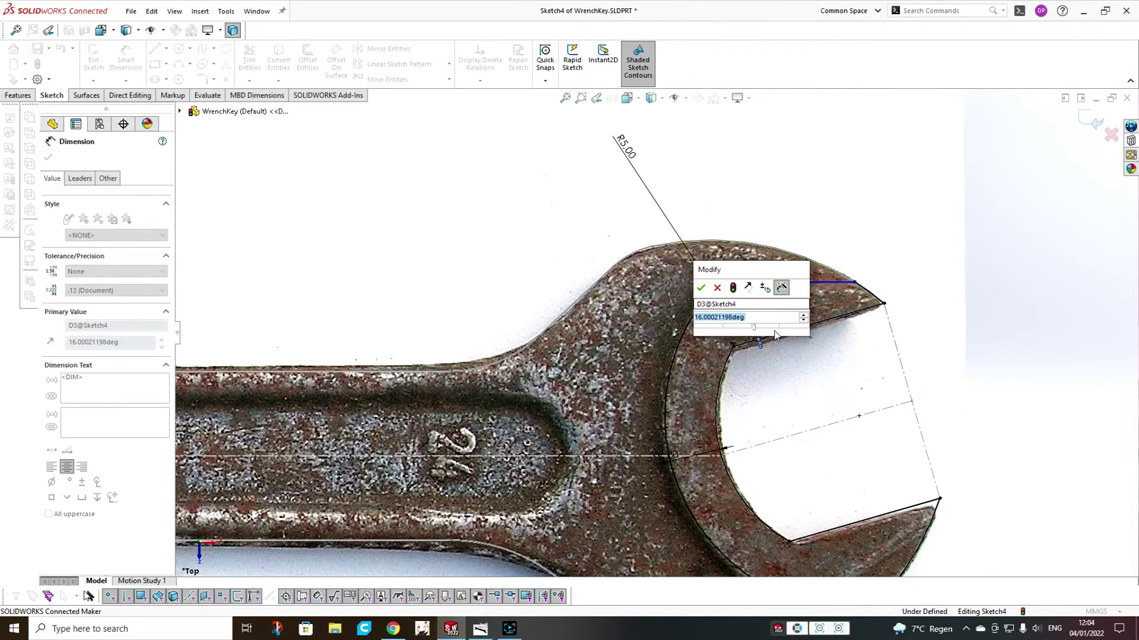
type("15")
key("Return")
scroll(829, 425, "up", 2)
scroll(765, 488, "down", 1)
key("Escape")
left_click(672, 274)
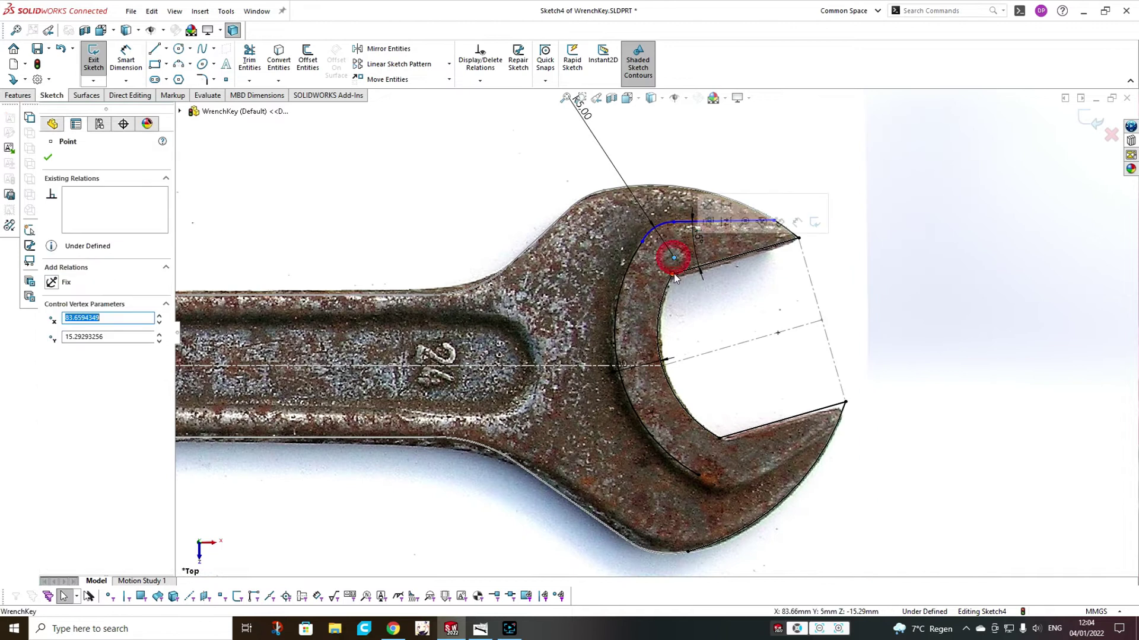
left_click(674, 257, "ctrl")
left_click(917, 329)
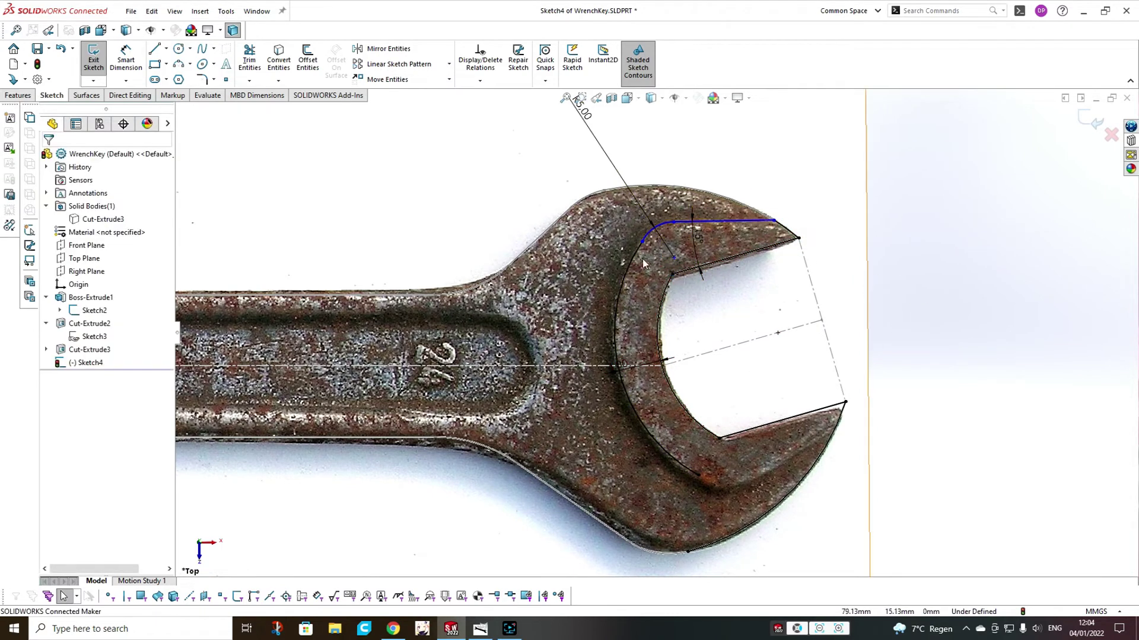
- Draw a corner arc from the offset arc's lower end and a line to the right jaw's lower tip, ending the outer arc there
left_click(155, 49)
left_click(699, 475)
left_click(746, 475)
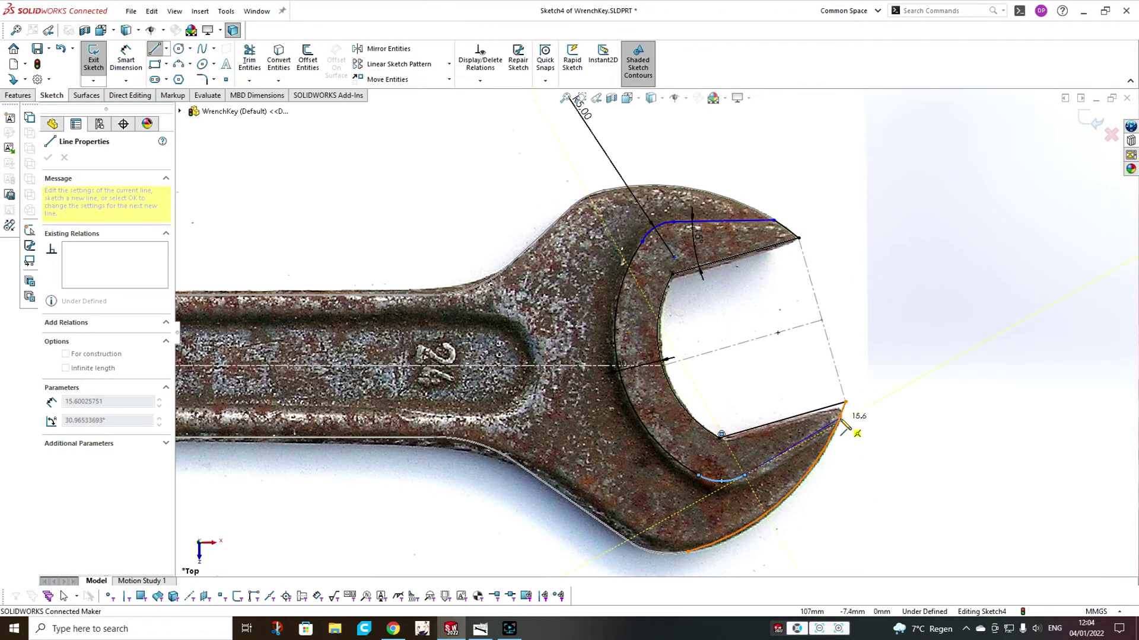
left_click(839, 419)
key("Escape")
left_click_drag(688, 550, 846, 420)
- Set the angle between the lower recess line and the right jaw's lower inner edge to 15 degrees
left_click(125, 58)
left_click(778, 421)
left_click(779, 454)
left_click(750, 448)
type("15")
key("Return")
key("Escape")
- Add a relation between the two small corner arcs and draw a construction line joining their centres
left_click(721, 481)
left_click(656, 228, "ctrl")
left_click(742, 174)
left_click(1009, 318)
left_click(166, 48)
left_click(187, 77)
left_click_drag(673, 257, 718, 438)
right_click(718, 437)
left_click(745, 449)
- Delete the construction line between the arc centres and the small lower corner arc
scroll(769, 473, "down", 4)
left_click(643, 328)
key("Delete")
left_click(620, 478)
left_click(621, 482)
left_click(681, 483)
key("Delete")
- Redo the right jaw's offset arc, clear the leftover at the upper corner, and bring the recess lines' inner ends onto the arc
left_click(620, 478)
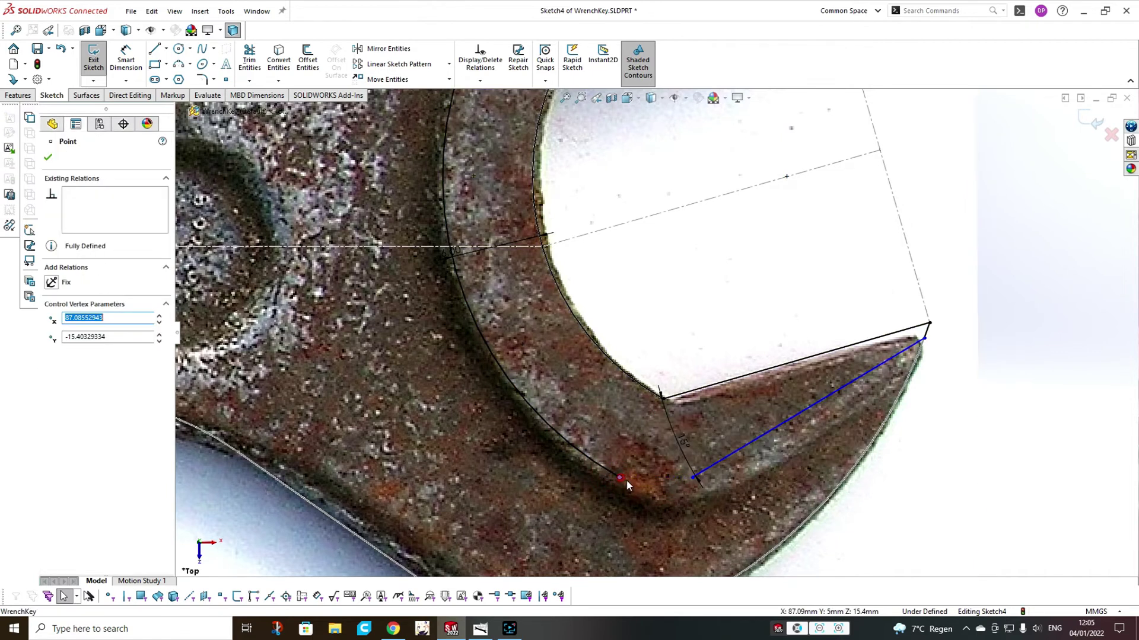
scroll(692, 380, "up", 2)
scroll(646, 356, "down", 1)
left_click(593, 360)
key("Escape")
scroll(656, 332, "up", 5)
left_click(587, 300)
left_click(306, 58)
left_click(48, 157)
mouse_move(593, 193)
left_mouse_down()
mouse_move(649, 143)
mouse_move(601, 179)
left_mouse_up()
left_click(606, 176)
key("Delete")
key("Return")
left_click_drag(660, 346, 651, 354)
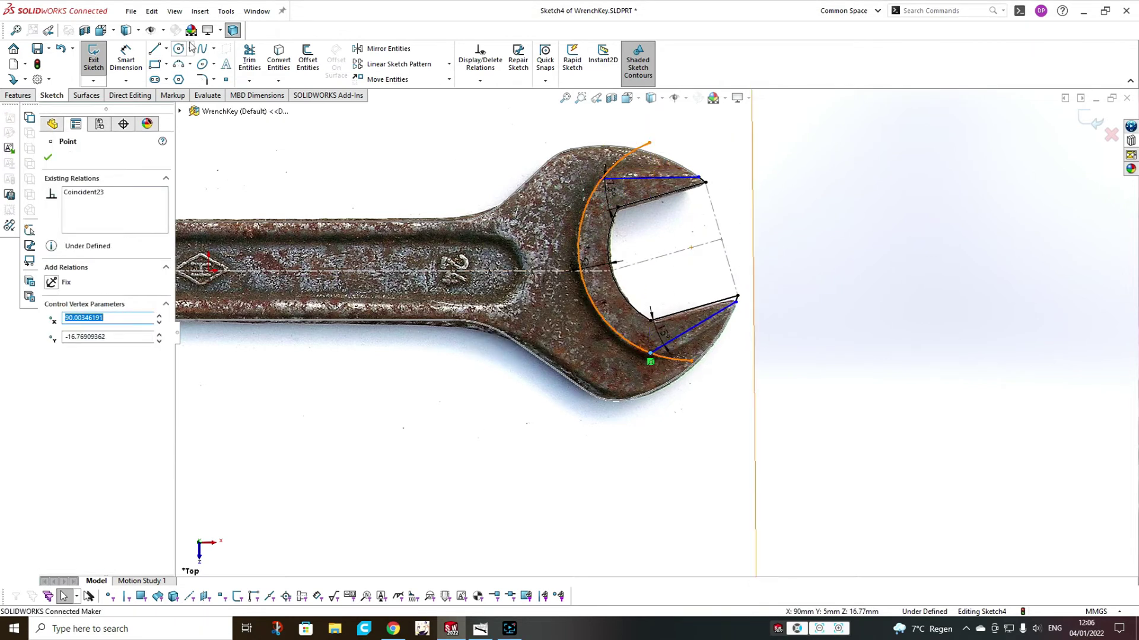
- Trim the offset arc beyond the two recess lines and adjust both corners to match the picture
left_click(249, 58)
left_click(630, 159)
left_click(675, 360)
key("Escape")
scroll(645, 171, "down", 3)
left_click_drag(657, 219, 657, 206)
left_click_drag(739, 477, 745, 487)
- Draw a construction line between the right jaw's two recess corners and relate it to the jaw's centreline
left_click(166, 49)
left_click(157, 78)
left_click(584, 208)
left_click(675, 529)
key("Escape")
left_click_drag(634, 385, 678, 389)
left_click(910, 345)
left_click(626, 356)
left_click(650, 363, "ctrl")
left_click(684, 350)
scroll(685, 226, "up", 1)
- Set the length of the right jaw's corner-to-corner construction line to 39 mm
left_click(124, 48)
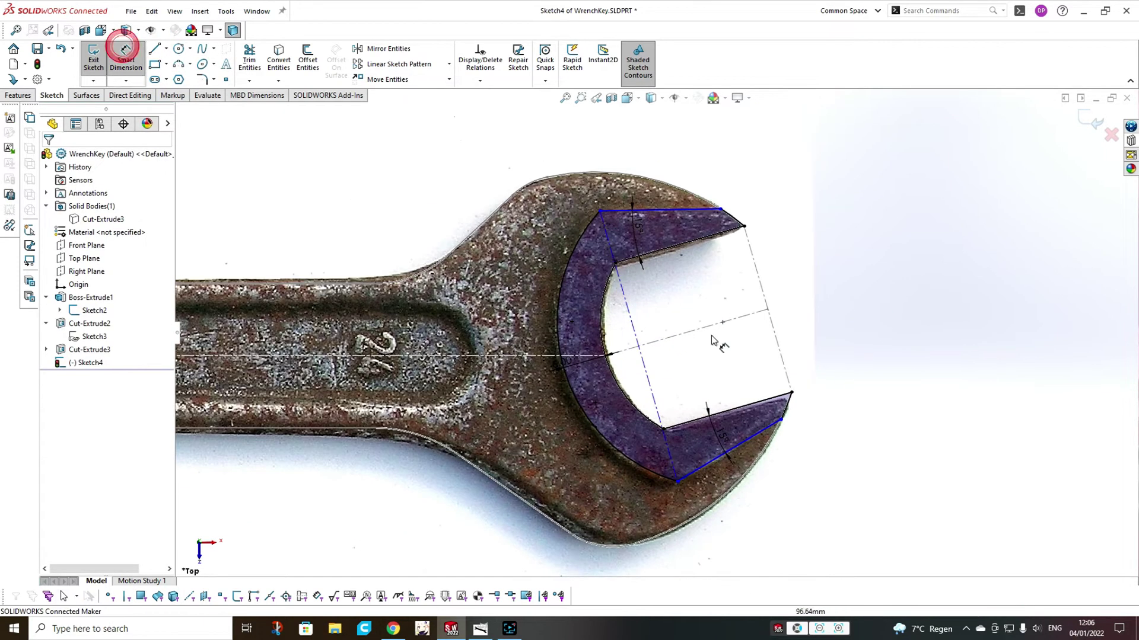
left_click(634, 329)
left_click(958, 232)
type("39")
key("Return")
- Offset the left jaw's inner arc outward and extend the lower end of the offset arc
scroll(711, 287, "down", 3)
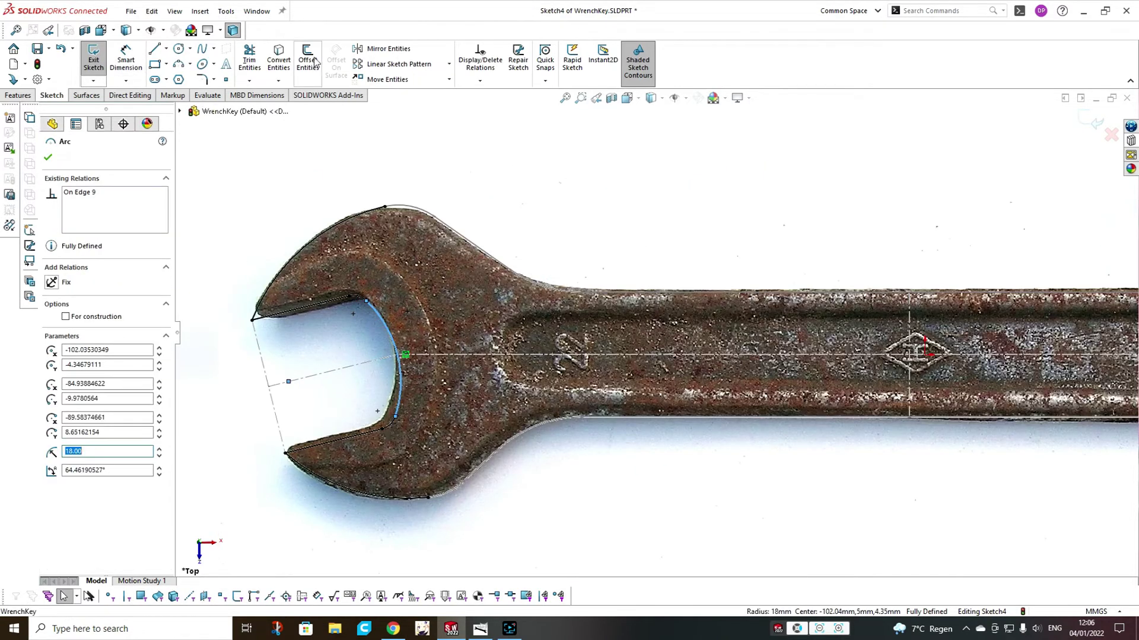
key("Escape")
left_click(430, 430)
mouse_move(431, 429)
left_mouse_down()
mouse_move(367, 510)
mouse_move(410, 461)
mouse_move(426, 463)
left_mouse_up()
- Draw recess lines from the offset arc's ends to the left jaw's tips, adjusting the upper corner and the outer arc's end
left_click(154, 49)
left_click(371, 242)
left_click(264, 296)
double_click(234, 255)
left_click(427, 463)
left_click(300, 465)
key("Escape")
left_click_drag(371, 242, 344, 243)
left_click_drag(277, 233, 344, 242)
left_click_drag(384, 206, 264, 295)
- Draw a construction line between the left jaw's two recess corners, relate it to the jaw's centreline, and adjust the upper corner
left_click(166, 49)
left_click(185, 77)
left_click(343, 243)
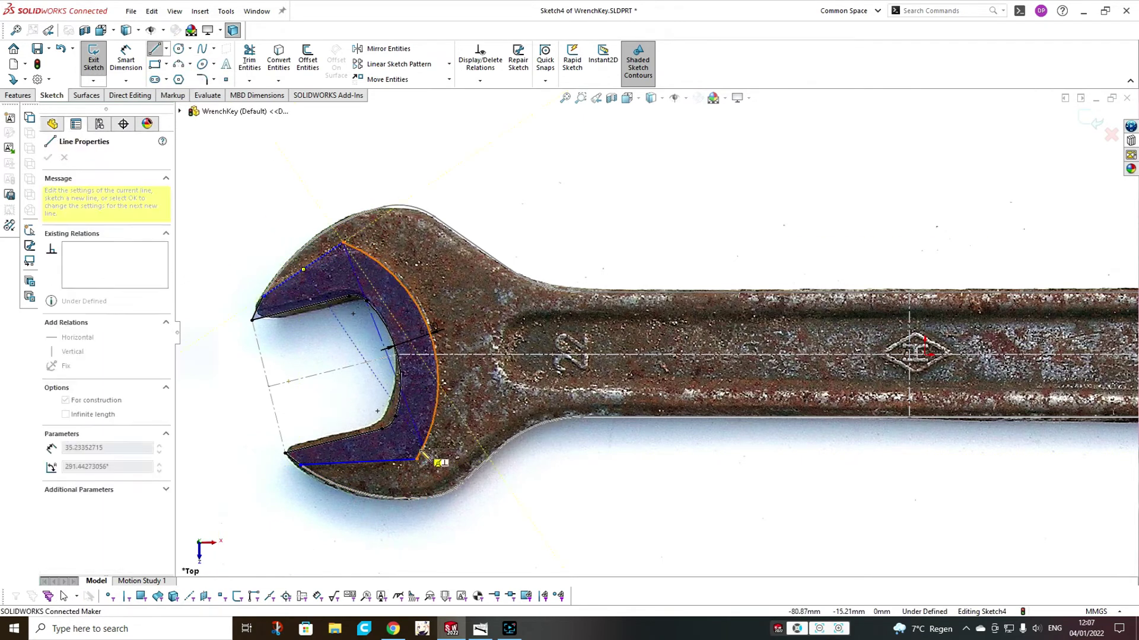
left_click(418, 459)
right_click(376, 338)
left_click(371, 360)
left_click(372, 360, "ctrl")
left_click(404, 305)
left_click(376, 370)
left_click(360, 363, "ctrl")
left_click(413, 308)
left_click(344, 242)
left_click_drag(346, 243, 360, 254)
- Set the angle between the left jaw's upper recess line and its upper inner edge to 15 degrees
left_click(126, 58)
left_click(330, 301)
left_click(332, 262)
left_click(436, 252)
type("15")
key("Return")
- Set the angle between the left jaw's lower recess line and its lower inner edge to 15 degrees
left_click(375, 471)
left_click(350, 437)
left_click(439, 437)
type("15")
key("Return")
left_click_drag(396, 251, 395, 254)
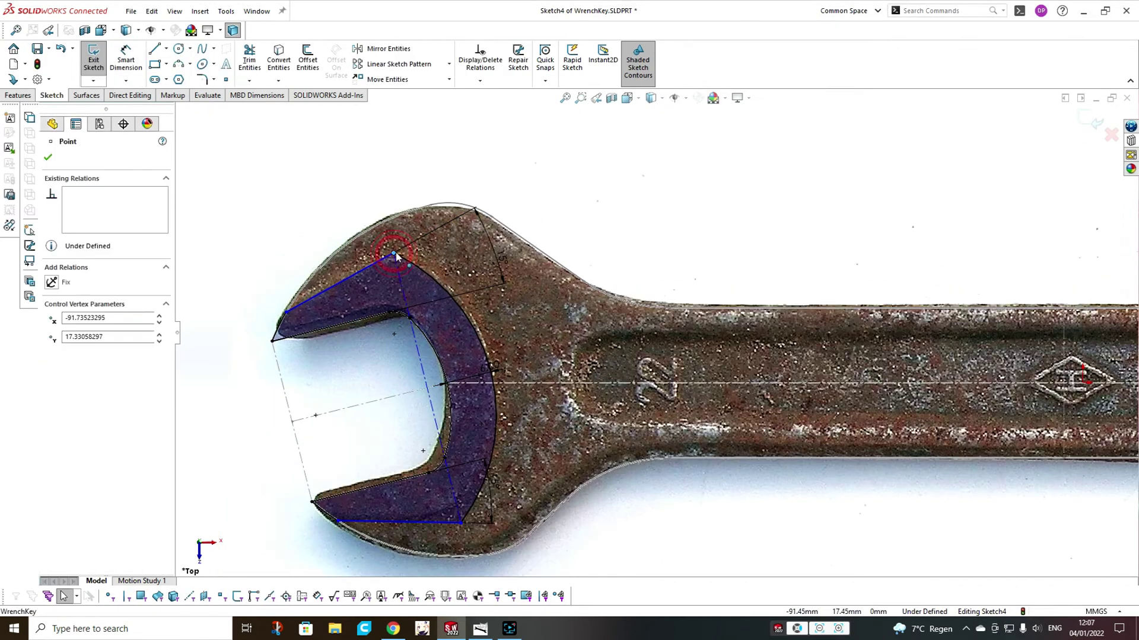
- Set the distance between the left jaw profile's two recess corners to 37 mm
scroll(393, 255, "up", 3)
left_click(121, 51)
left_click(528, 362)
left_click(398, 500)
key("Return")
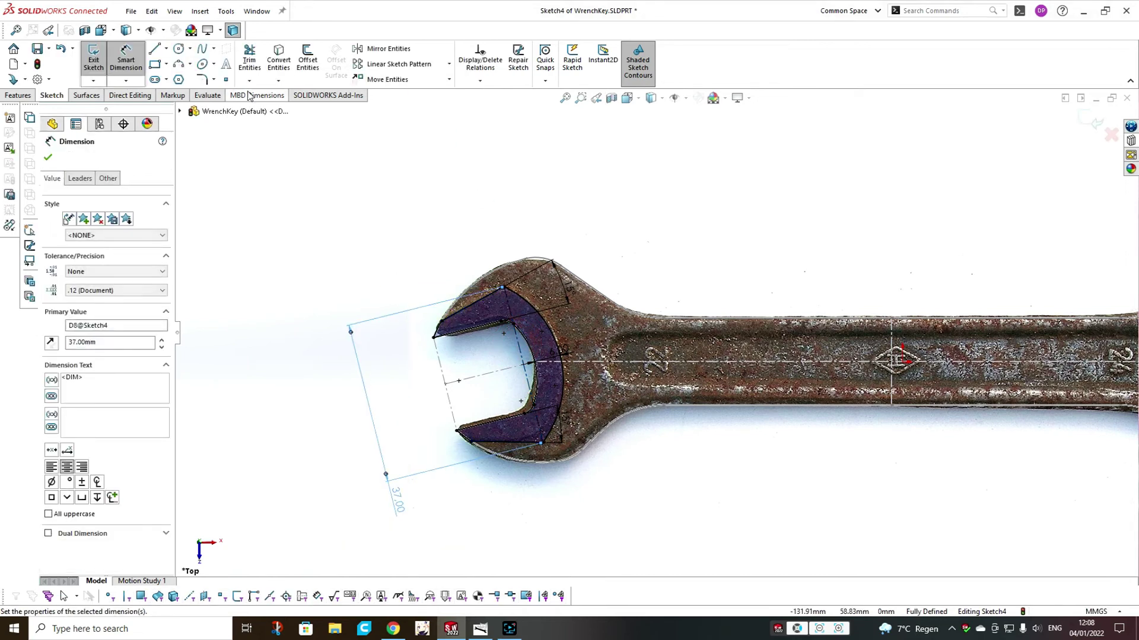
- Round the left jaw profile's two recess corners and two tip corners with 5 mm sketch fillets
left_click(203, 78)
left_click(505, 288)
left_click(544, 442)
left_click(472, 442)
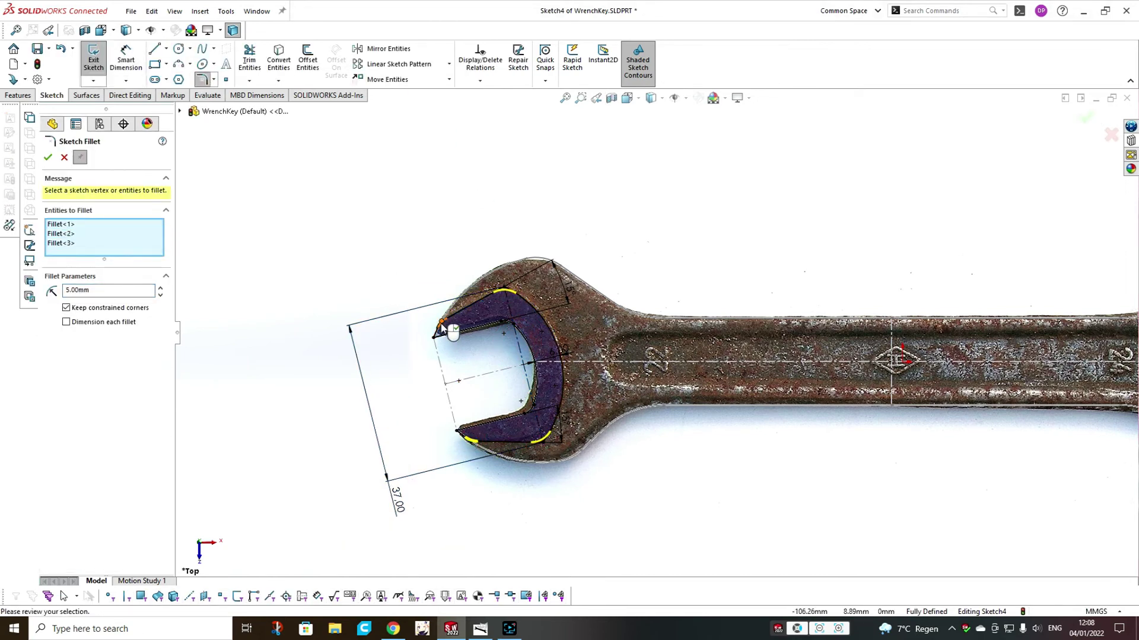
left_click(442, 322)
- Add 5 mm sketch fillets to the right jaw profile's recess and tip corners and apply all the fillets
scroll(442, 323, "up", 3)
left_click(937, 302)
left_click(876, 303)
left_click(910, 441)
left_click(48, 157)
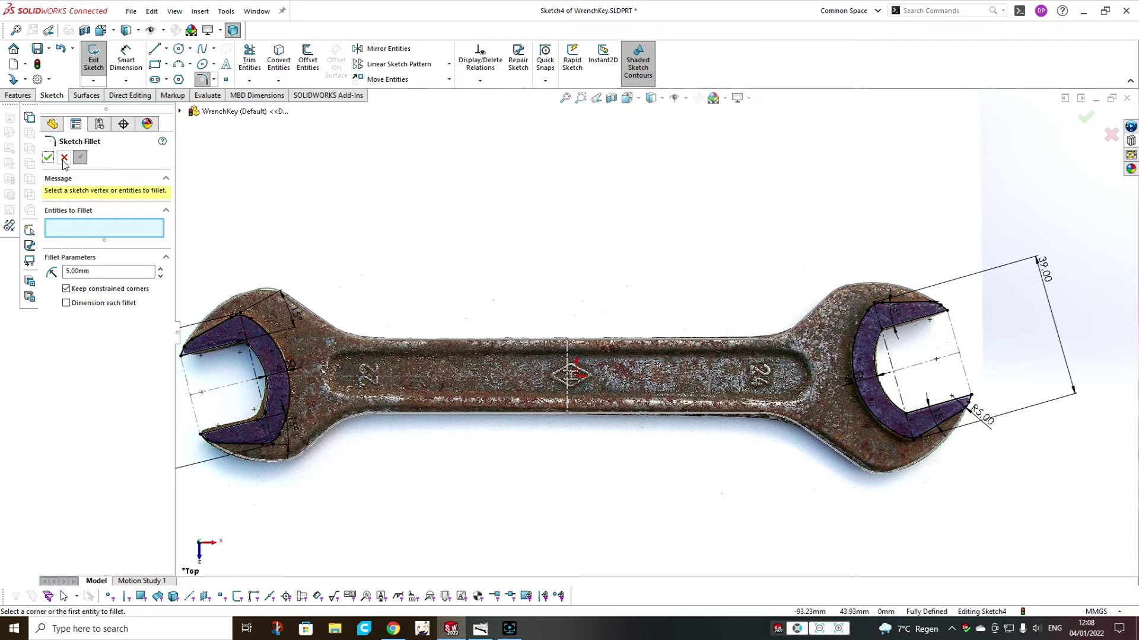
left_click(48, 157)
- Show the hidden solid body and hide Sketch2 together with its reference picture
scroll(602, 341, "up", 4)
left_click(692, 183)
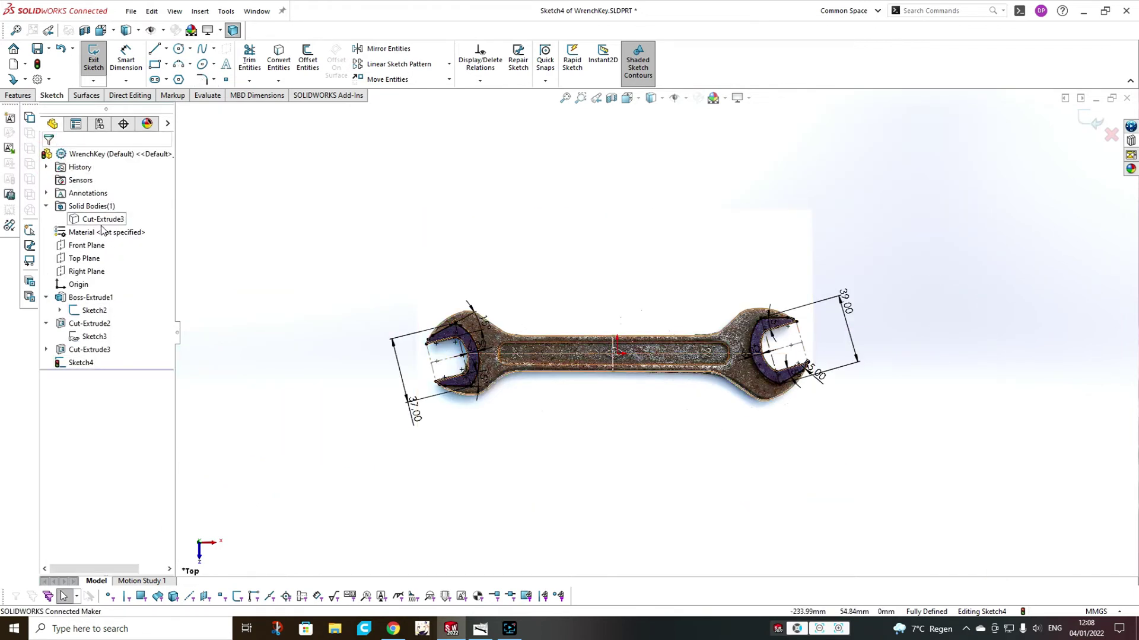
left_click(98, 222)
left_click(108, 208)
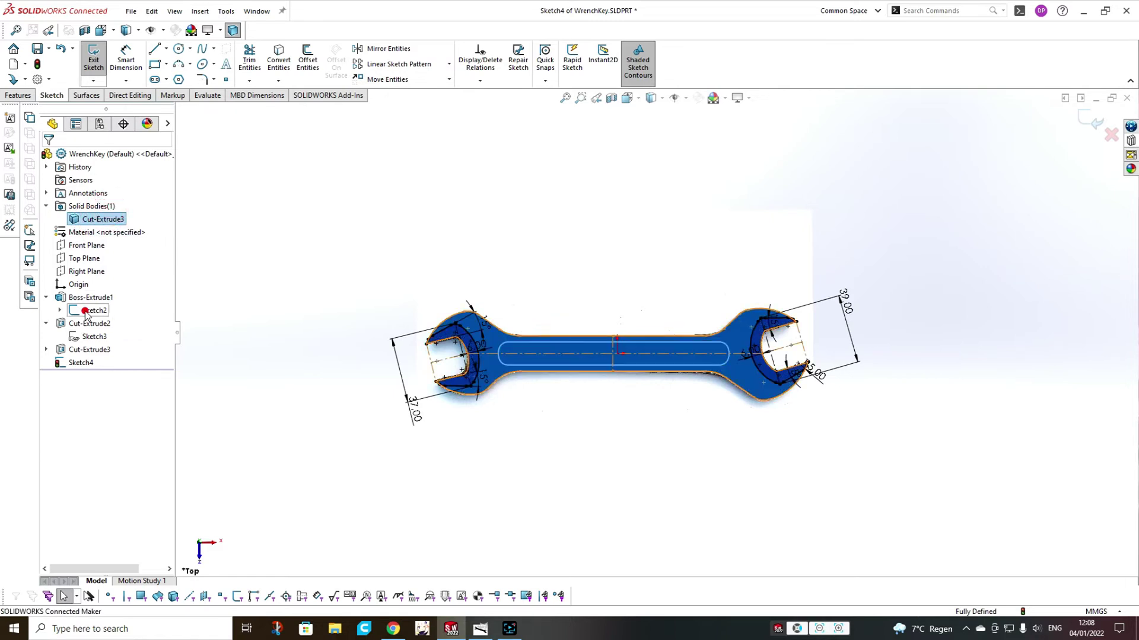
left_click(85, 311)
left_click(96, 295)
- Extrude the jaw profiles 1.5 mm blind, with Direction 2 reaching 1.5 mm beyond the wrench's opposite face using a reversed Offset From Surface
mouse_move(691, 356)
middle_mouse_down()
mouse_move(653, 348)
mouse_move(665, 178)
mouse_move(670, 192)
middle_mouse_up()
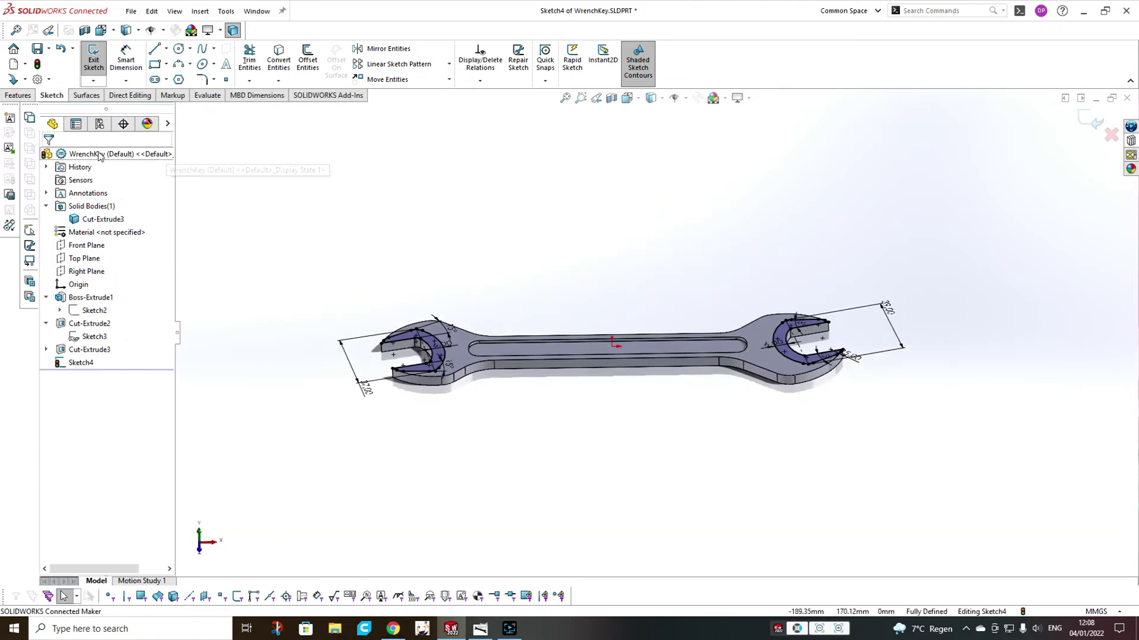
left_click(19, 96)
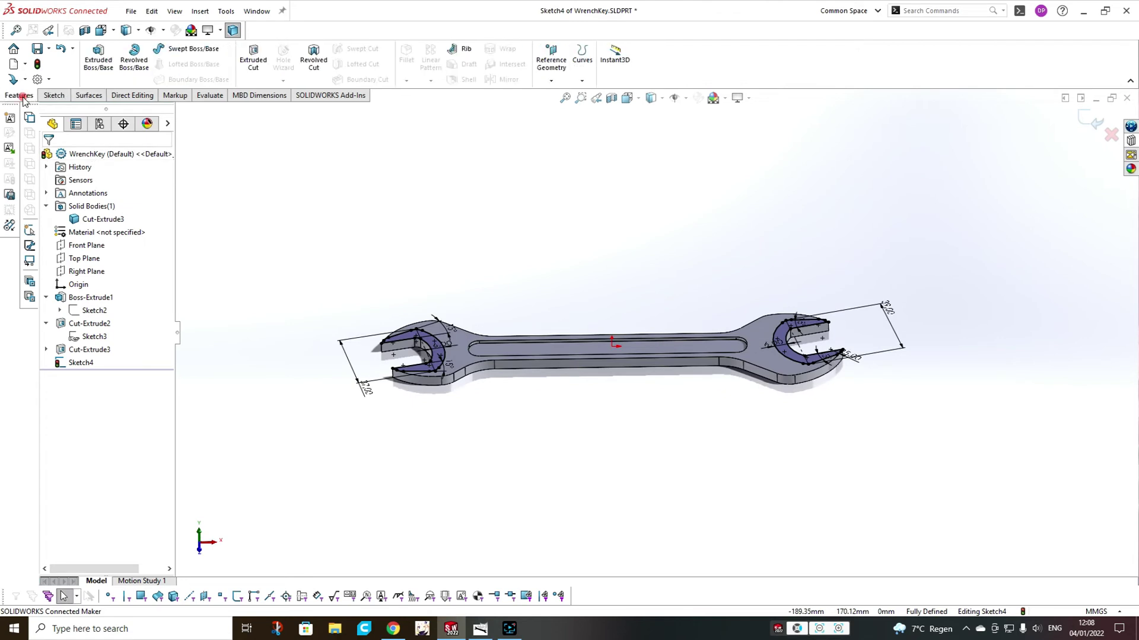
left_click(99, 54)
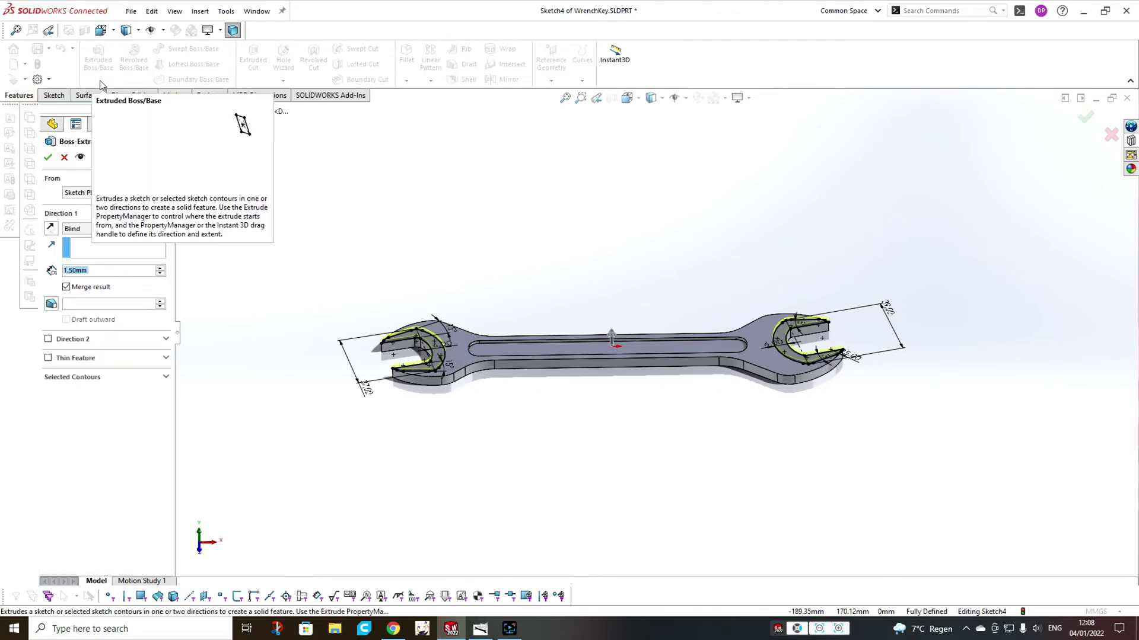
scroll(460, 371, "down", 2)
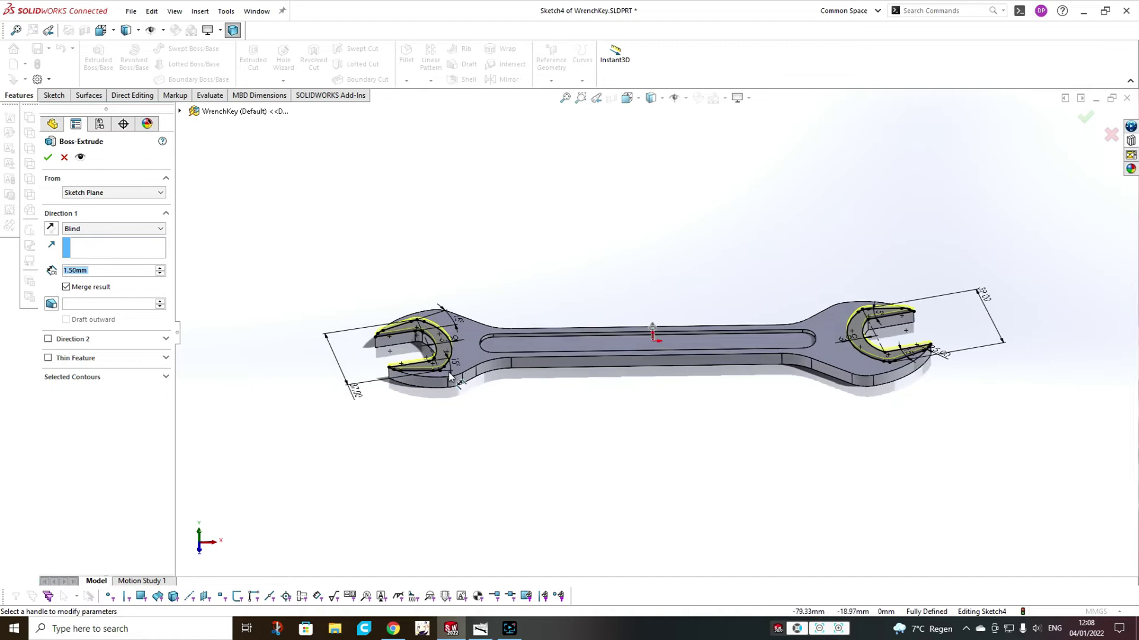
middle_click_drag(363, 378, 454, 239)
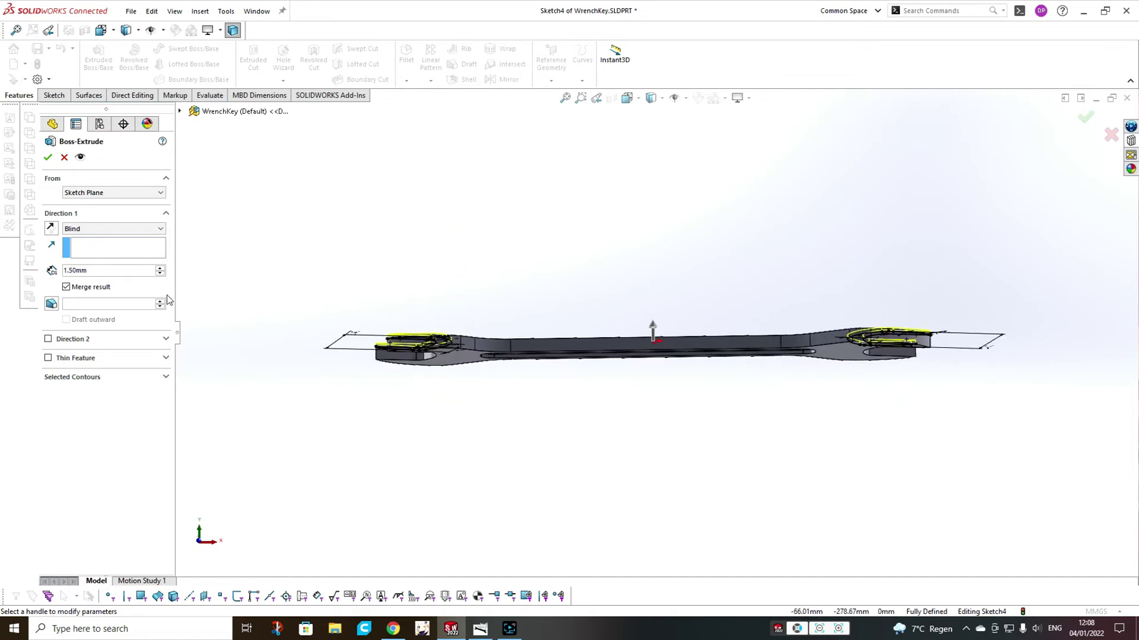
left_click(48, 338)
left_click(112, 353)
left_click(103, 404)
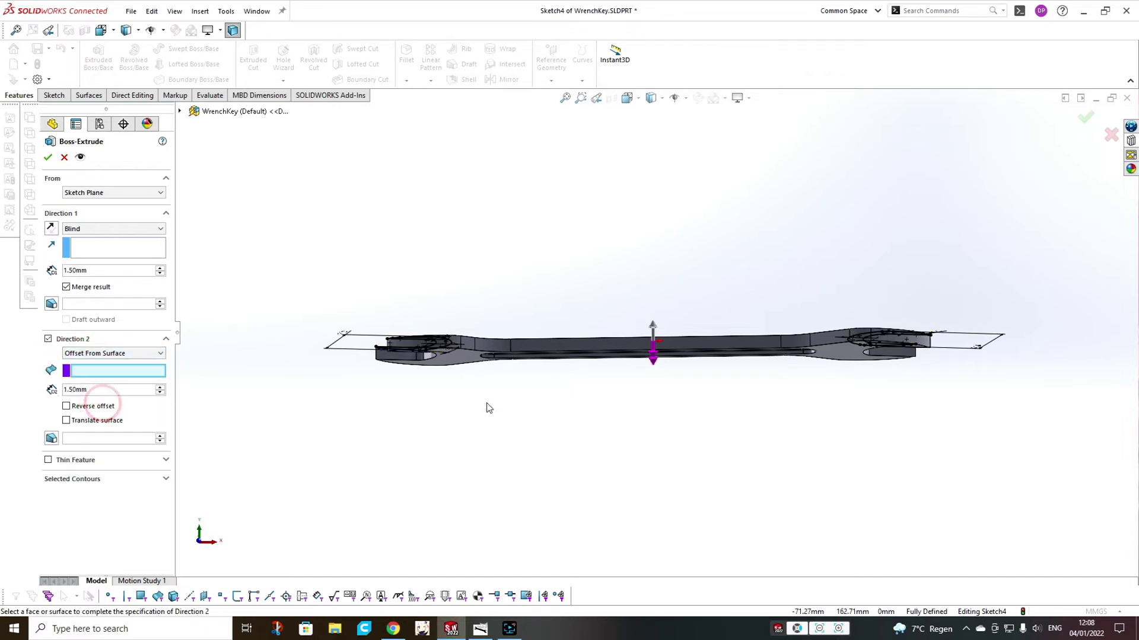
left_click(458, 356)
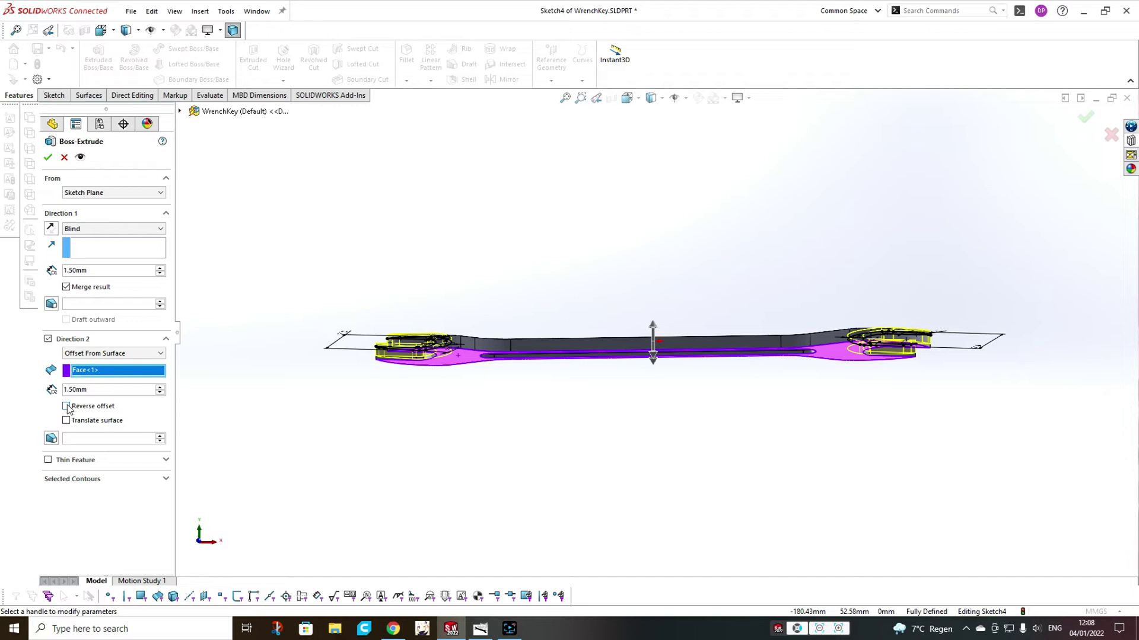
left_click(66, 407)
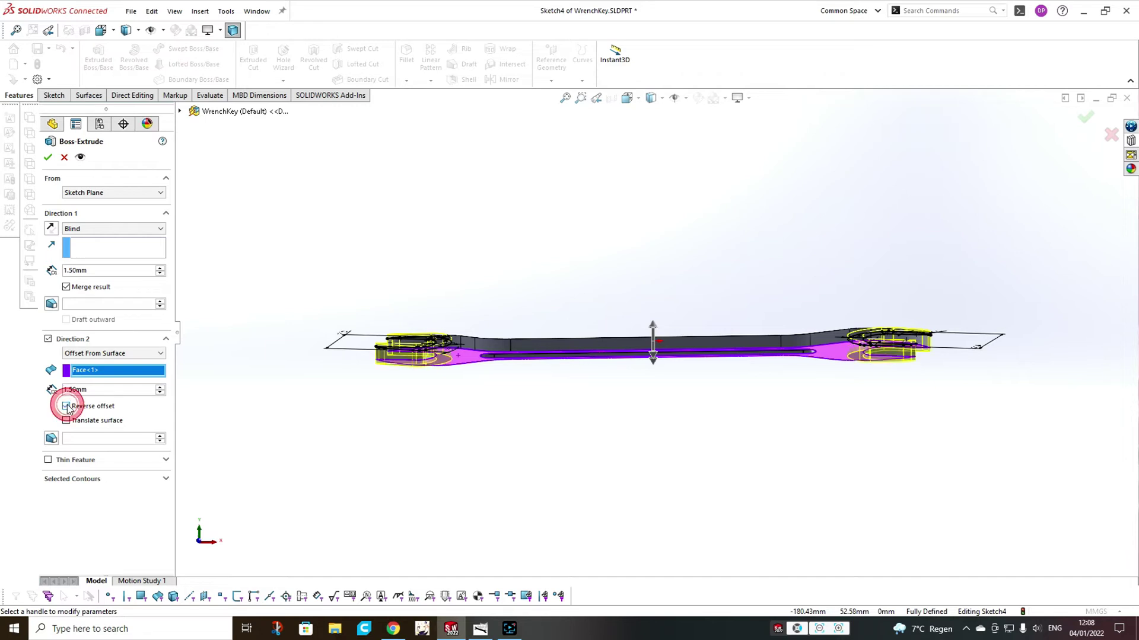
left_click(48, 159)
- Begin a 1 mm fillet on the four vertical tip edges of both jaws
middle_click_drag(448, 255, 536, 437)
scroll(536, 372, "down", 5)
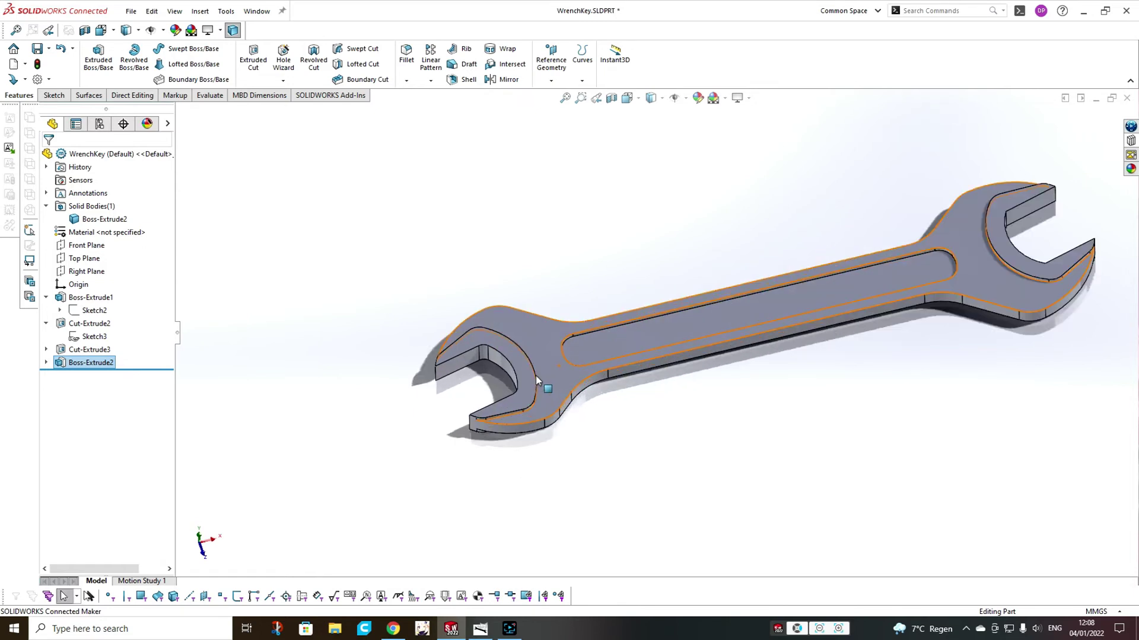
scroll(541, 366, "up", 1)
scroll(974, 249, "down", 1)
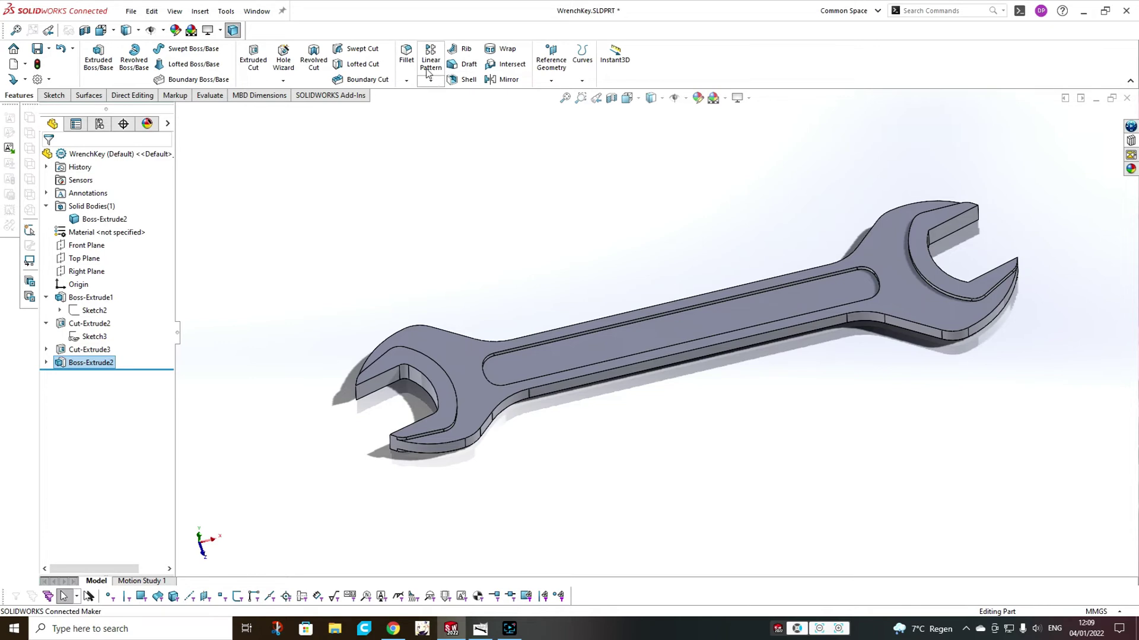
left_click(405, 59)
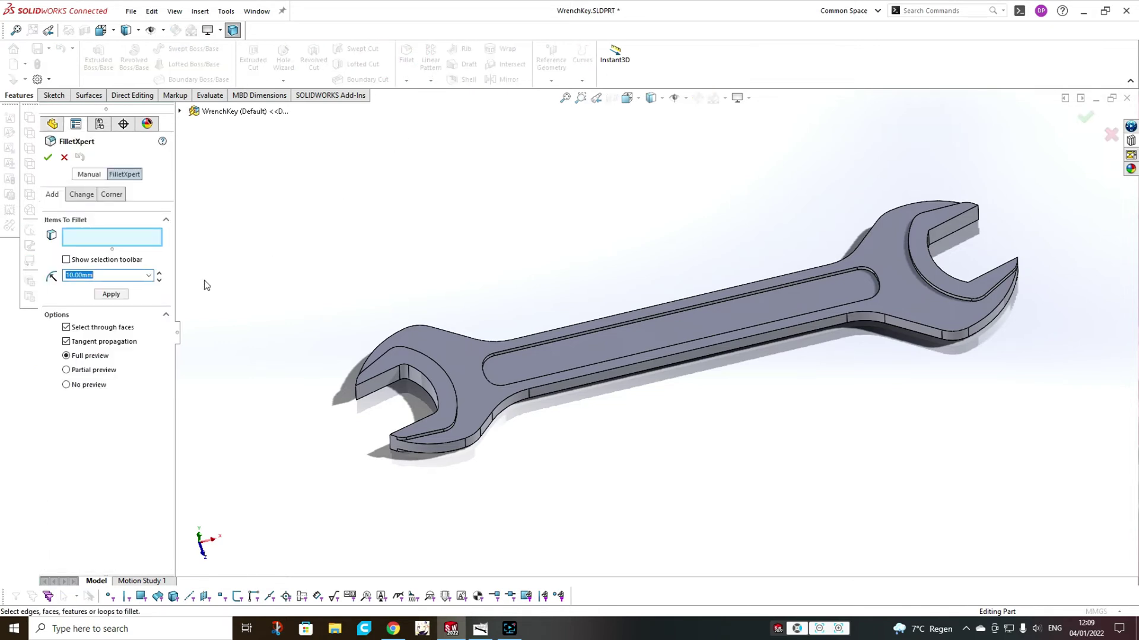
type("1")
left_click(356, 392)
left_click(390, 436)
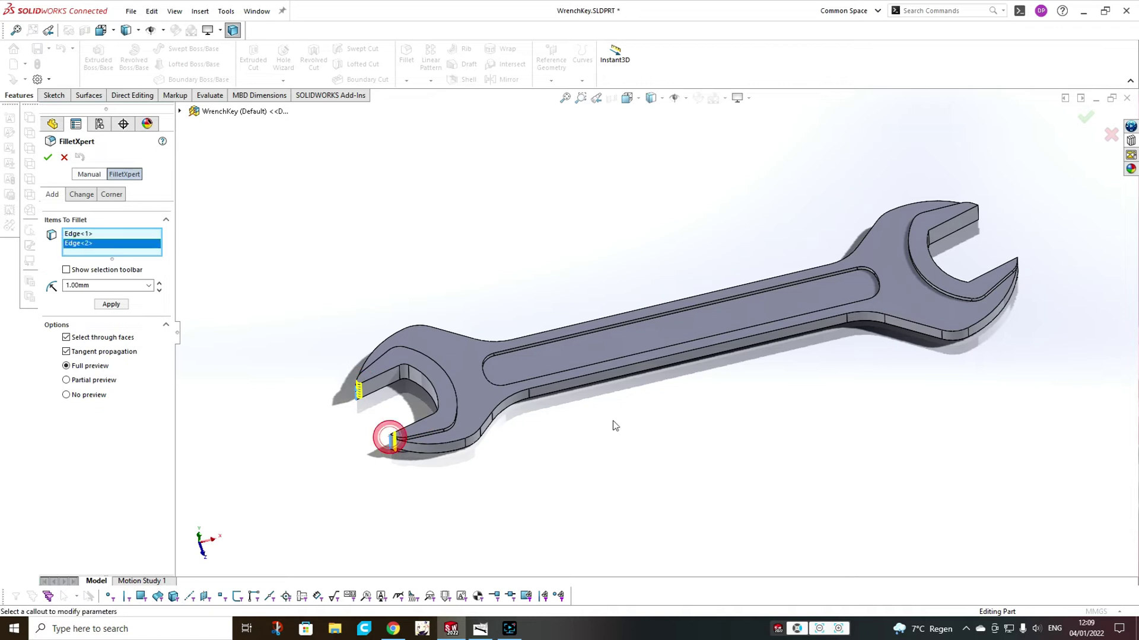
middle_click_drag(1021, 284, 834, 442)
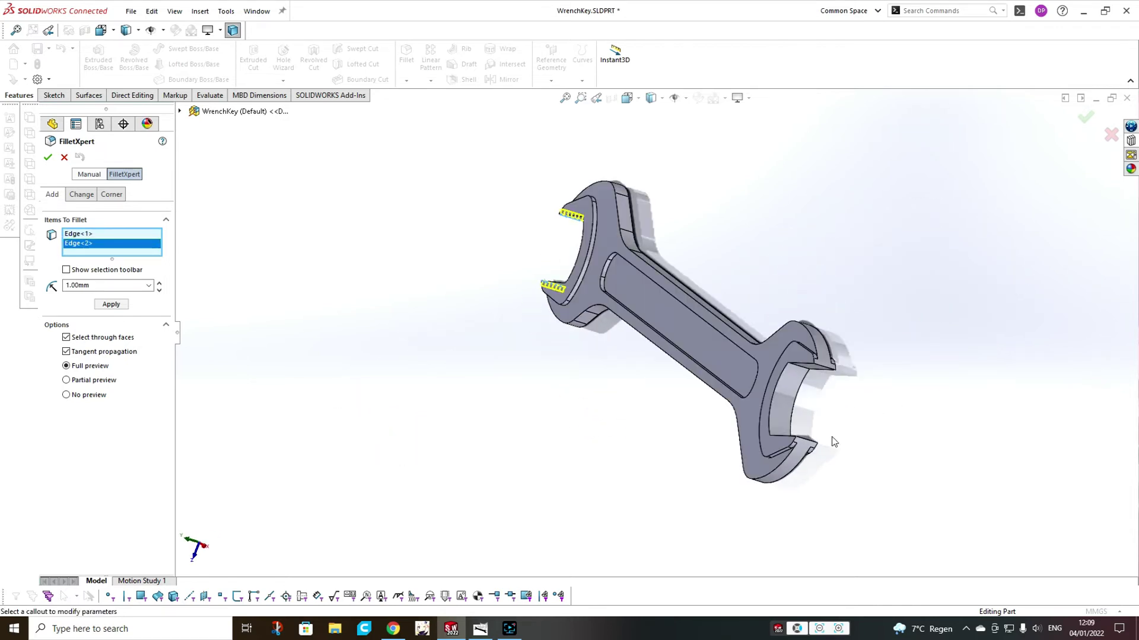
left_click(802, 442)
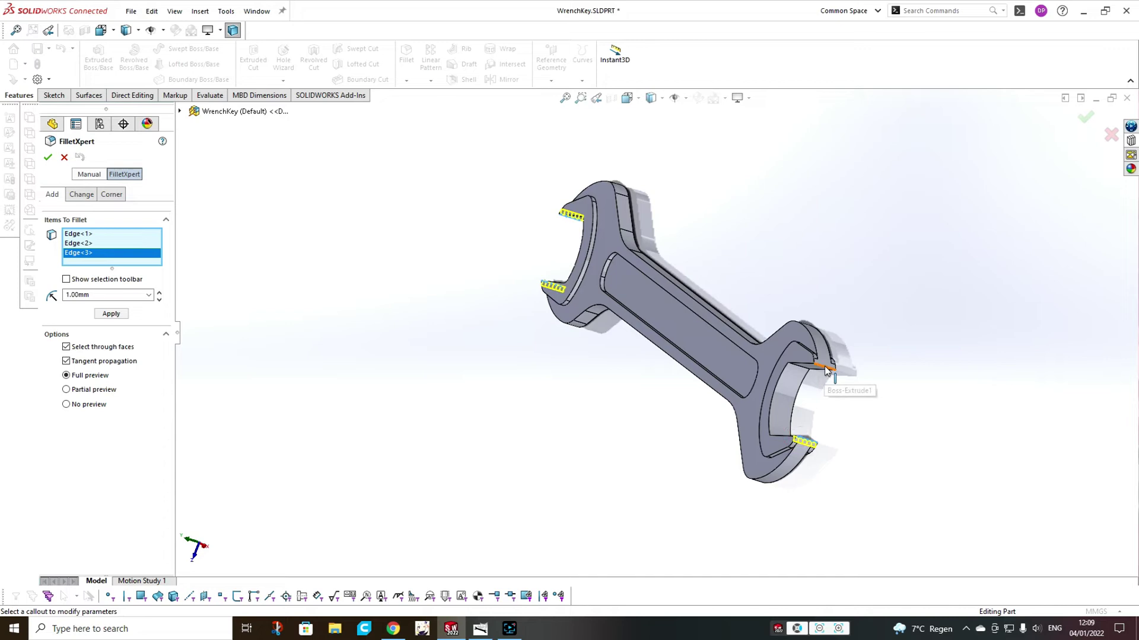
left_click(828, 369)
left_click(798, 368)
middle_click_drag(787, 406, 686, 352)
scroll(854, 275, "down", 5)
left_click(640, 508)
scroll(670, 349, "up", 3)
middle_click_drag(737, 461, 819, 377)
scroll(821, 450, "down", 3)
left_click(762, 475)
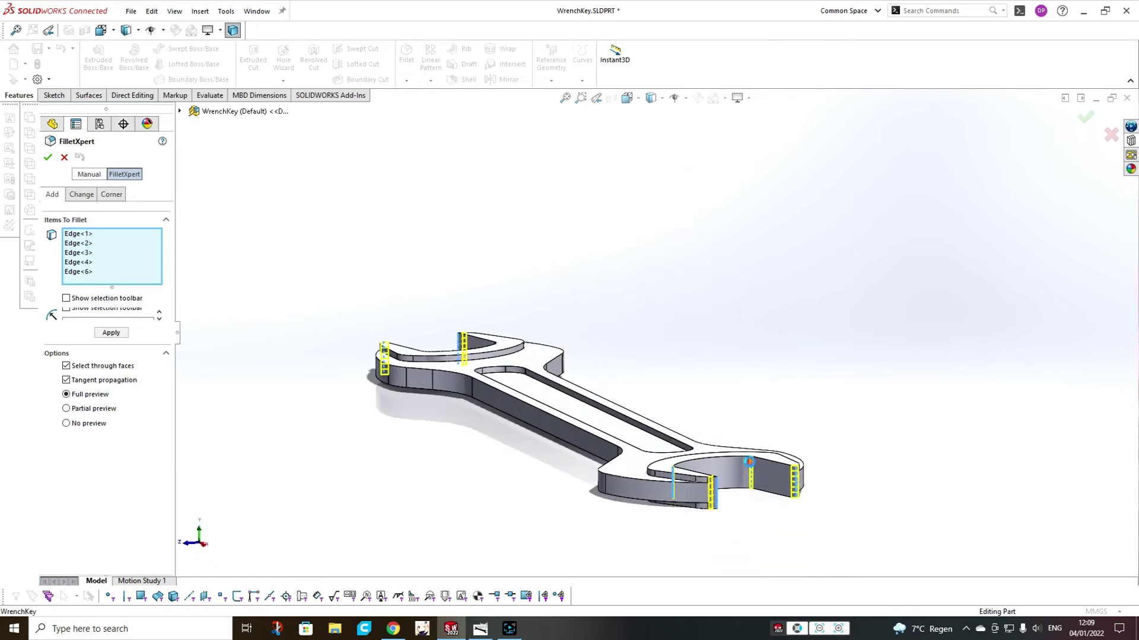
middle_click_drag(679, 468, 680, 492)
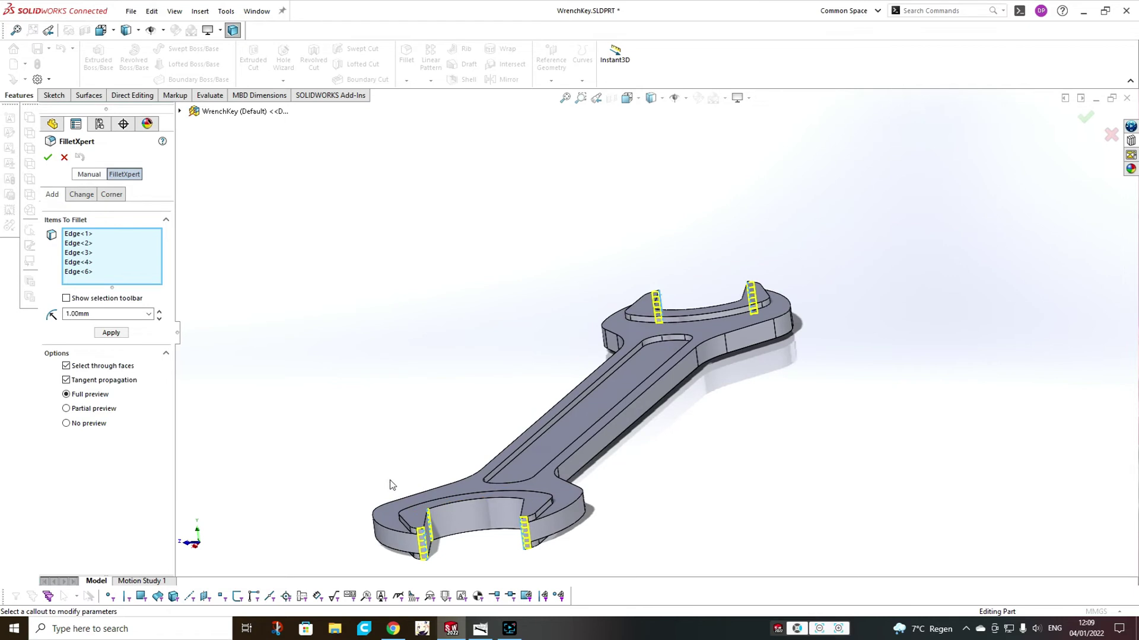
left_click(432, 521)
left_click(435, 516)
left_click(434, 517)
scroll(466, 500, "up", 4)
- Add the floor faces of both handle recesses to the 1 mm fillet
middle_click_drag(597, 419, 628, 500)
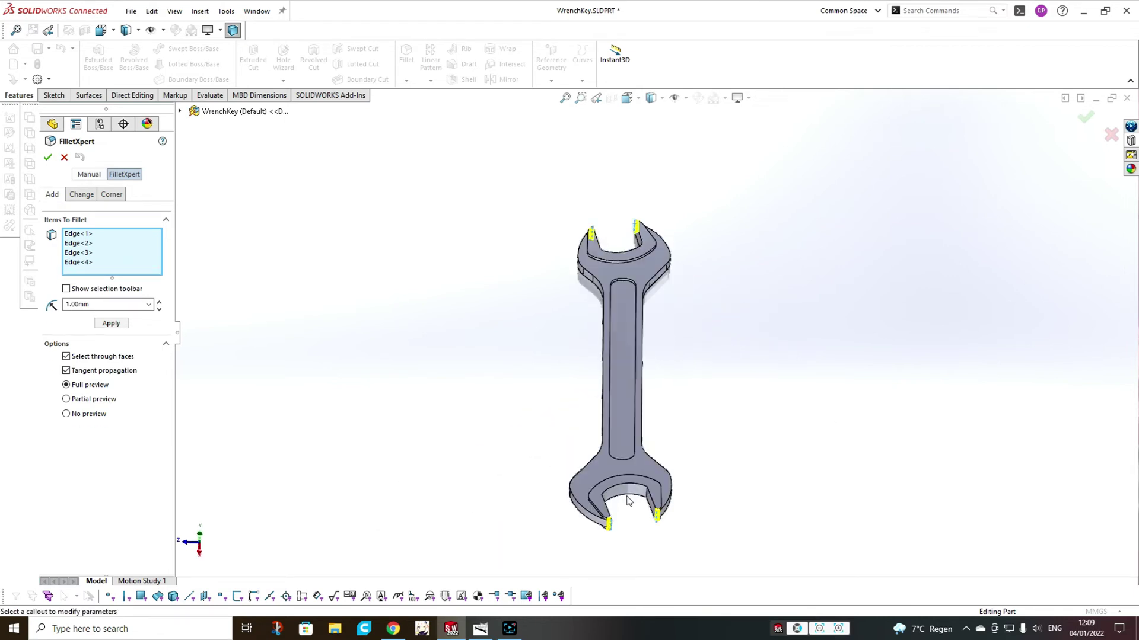
left_click(614, 435)
middle_click_drag(605, 431, 588, 342)
left_click(530, 392)
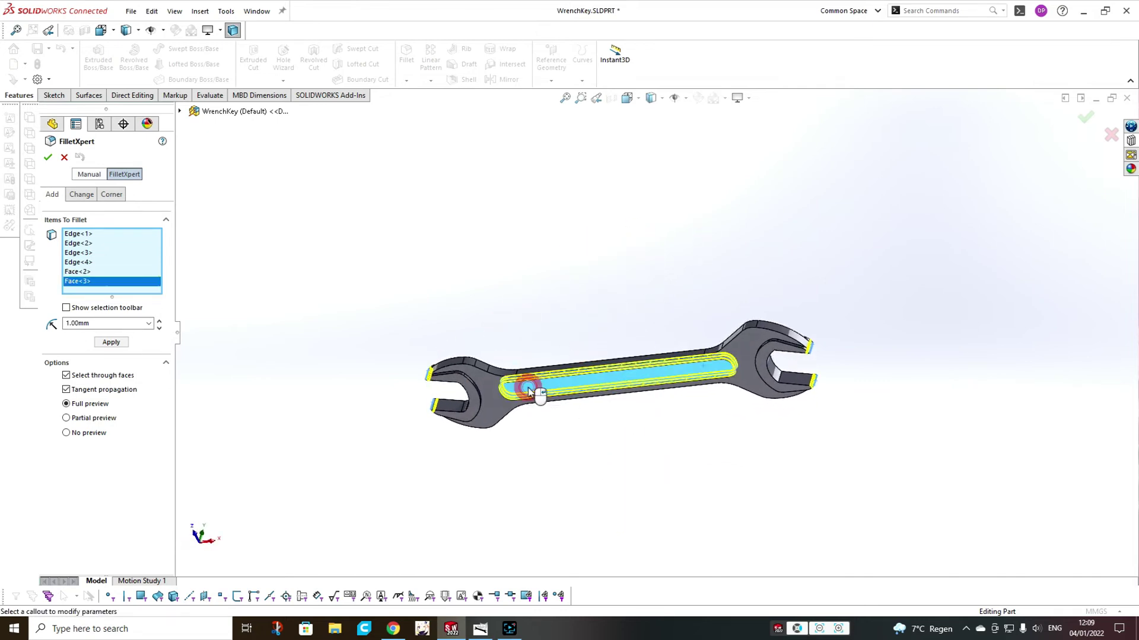
- Add the raised faces of both jaws on both sides of the wrench to the fillet and apply it
scroll(522, 392, "down", 3)
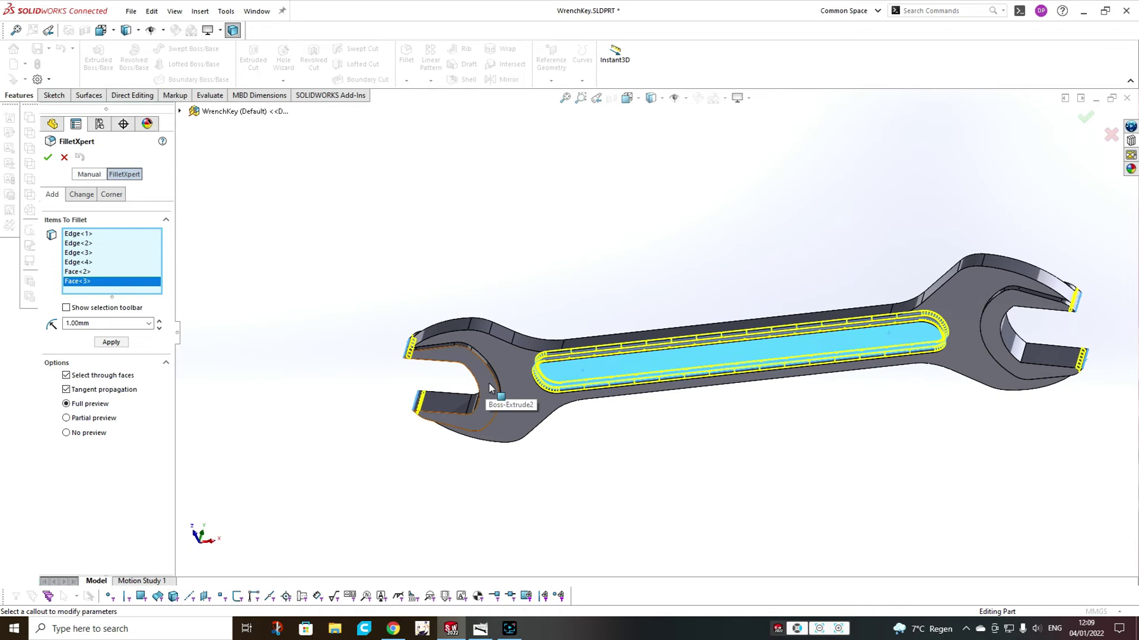
left_click(490, 389)
scroll(709, 409, "up", 2)
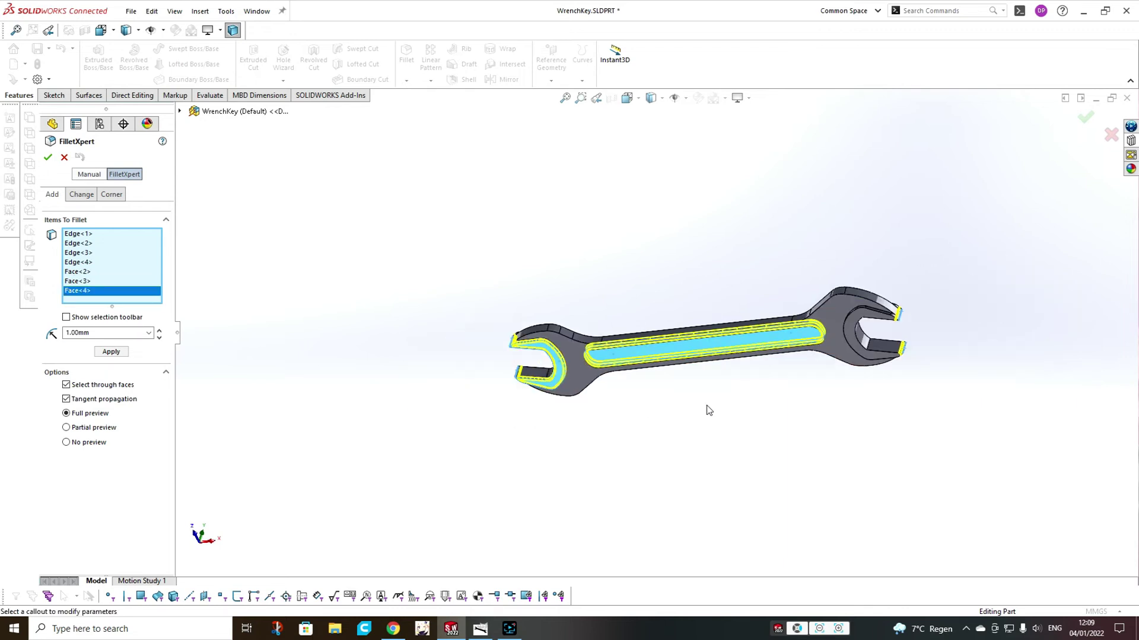
left_click(865, 318)
left_click(853, 316)
middle_click_drag(788, 290, 701, 287)
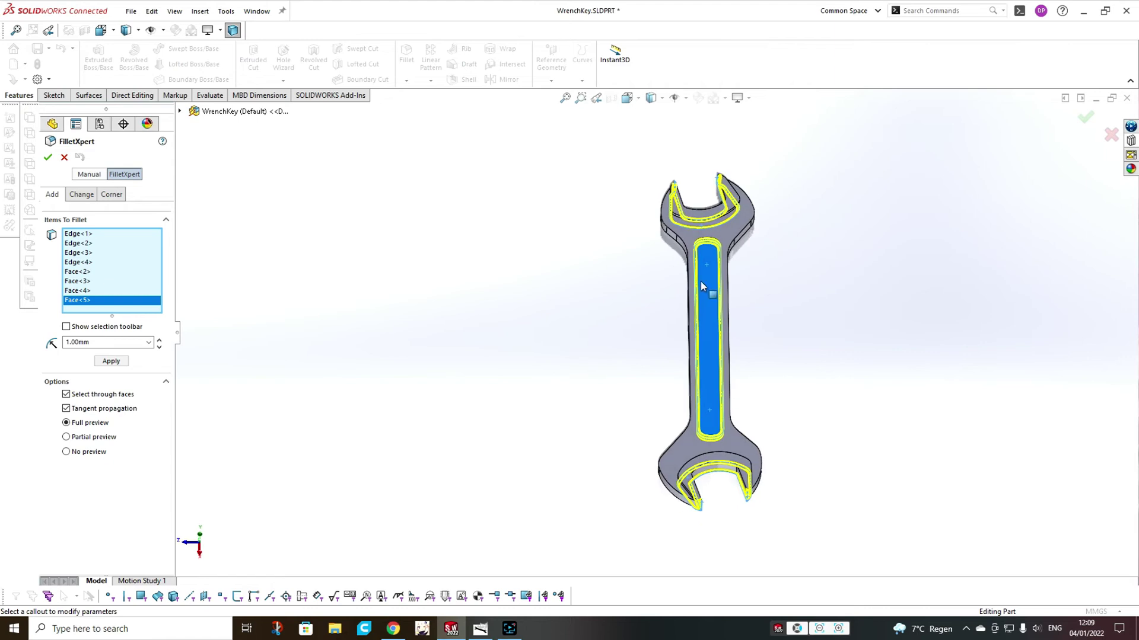
left_click(701, 218)
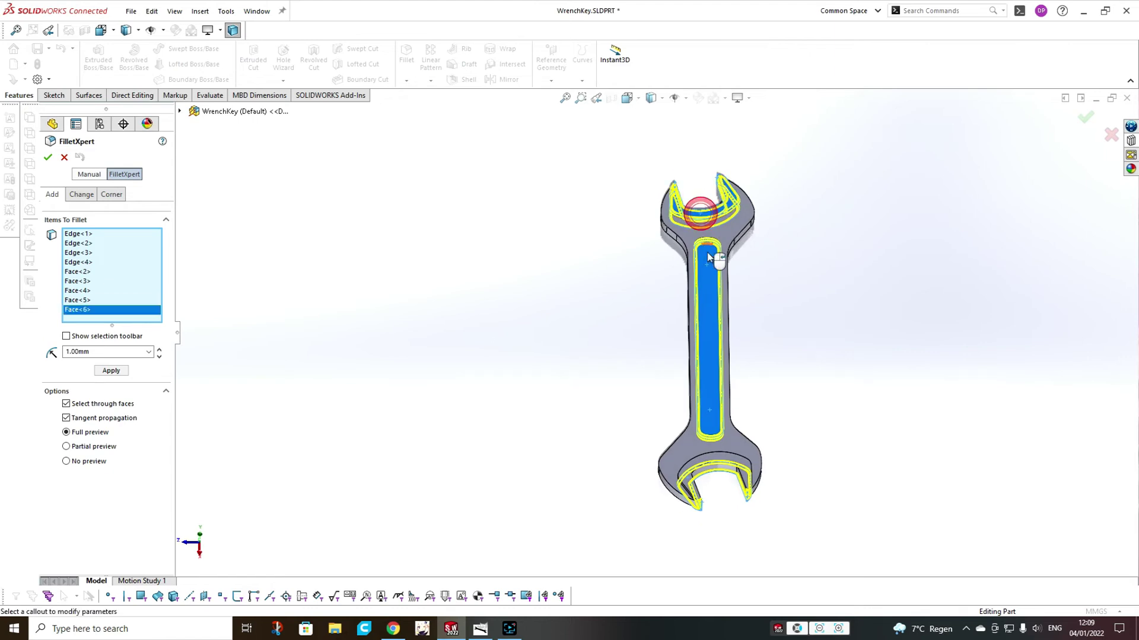
left_click(735, 464)
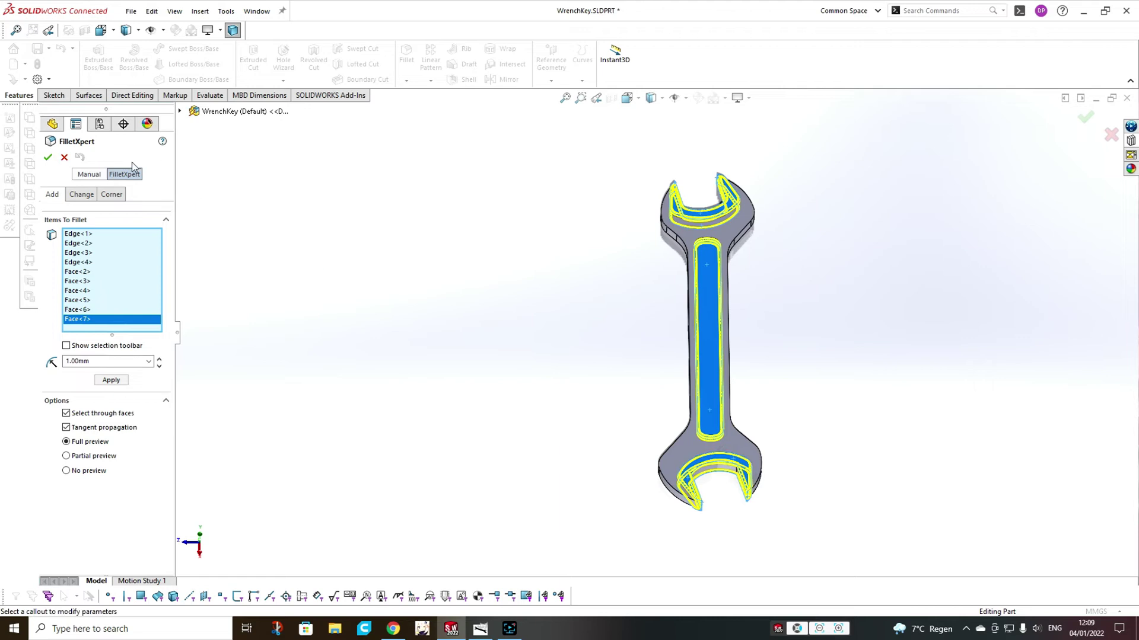
left_click(53, 156)
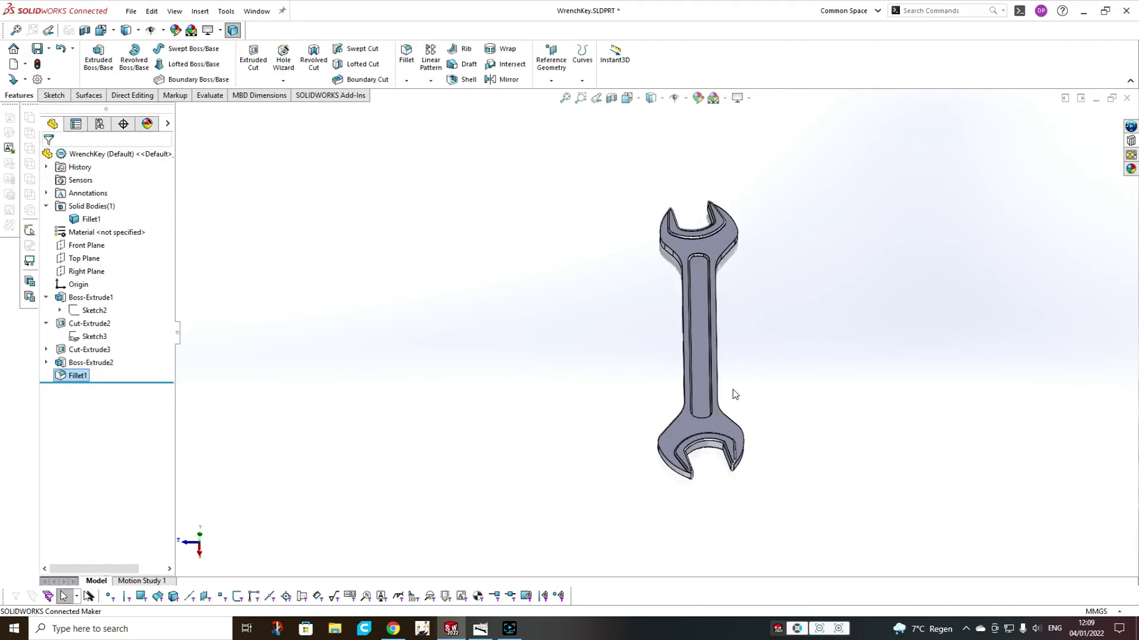
scroll(734, 385, "down", 2)
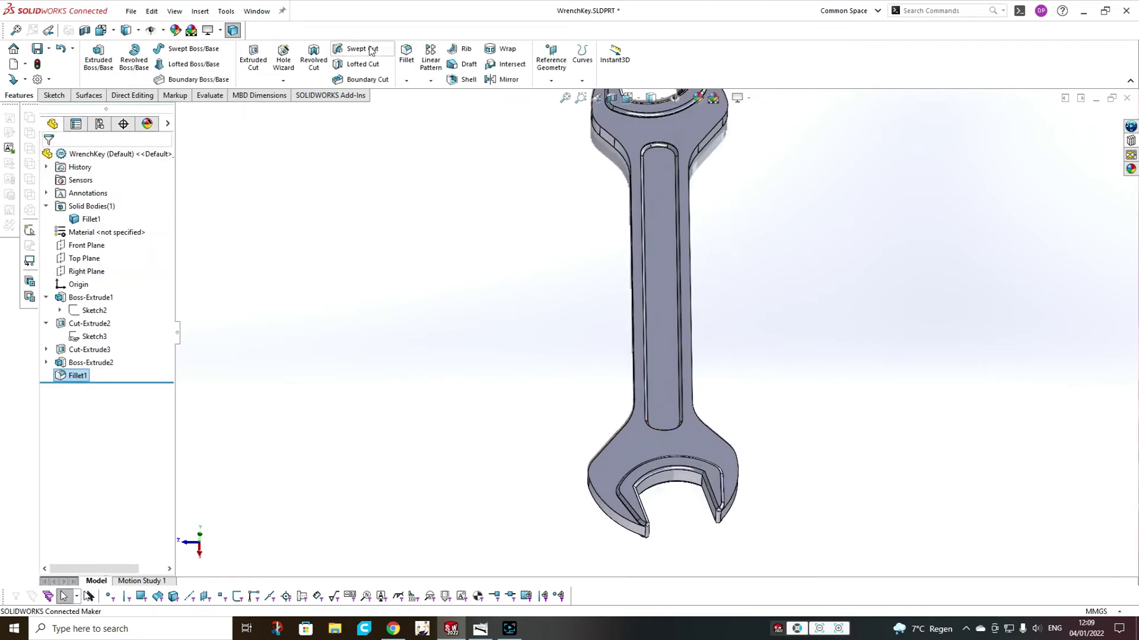
left_click(407, 54)
left_click(636, 136)
scroll(636, 135, "up", 2)
middle_click_drag(642, 206, 680, 178)
scroll(601, 237, "down", 4)
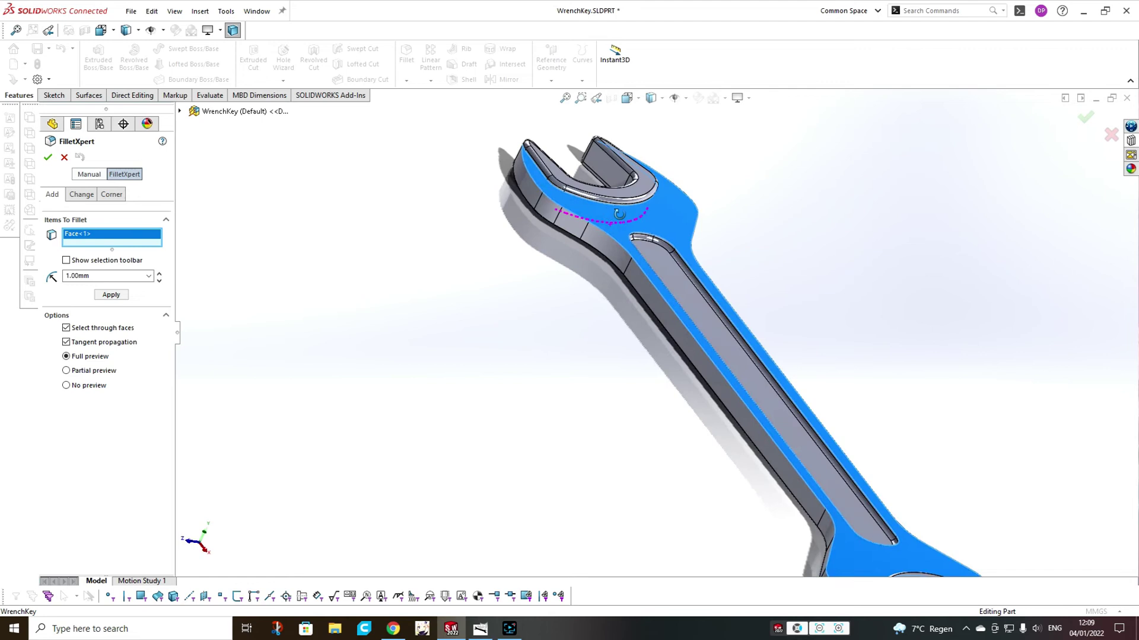
middle_click_drag(600, 237, 662, 105)
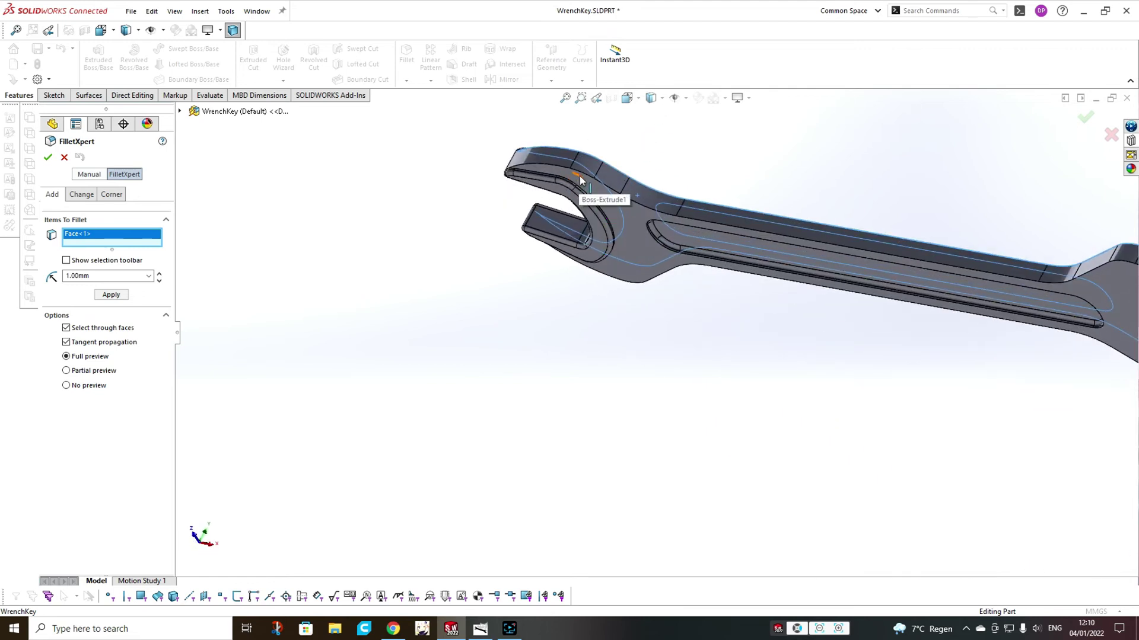
left_click(640, 220)
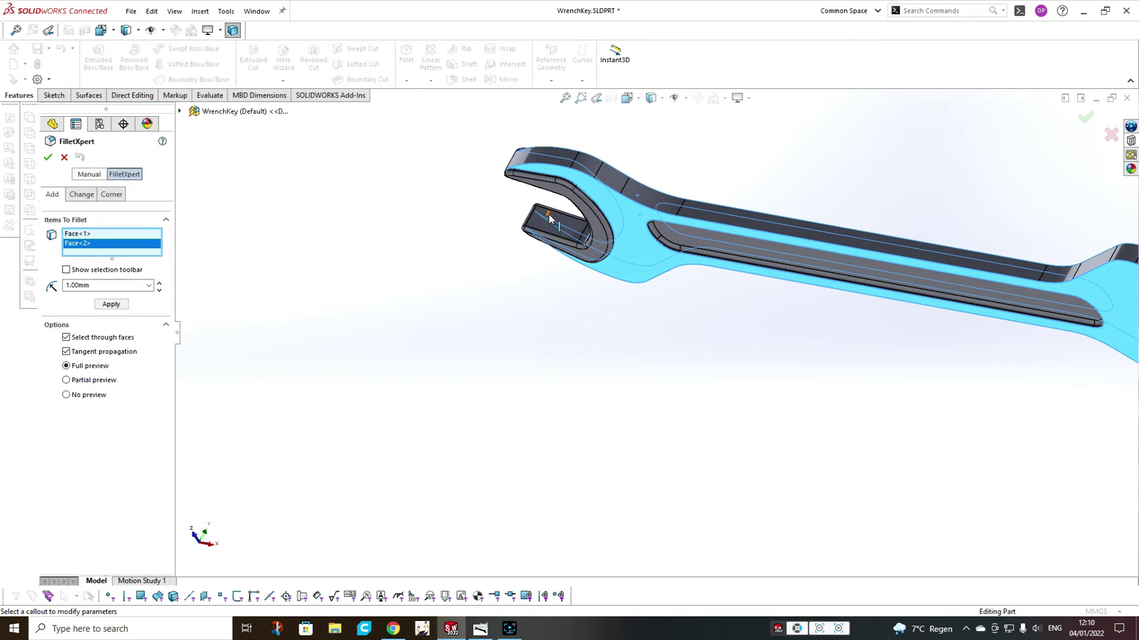
left_click(64, 157)
- Edit the existing fillet, set its radius to 1 mm, and replace its selections with one side's broad flat body face
left_click(80, 375)
left_click(79, 336)
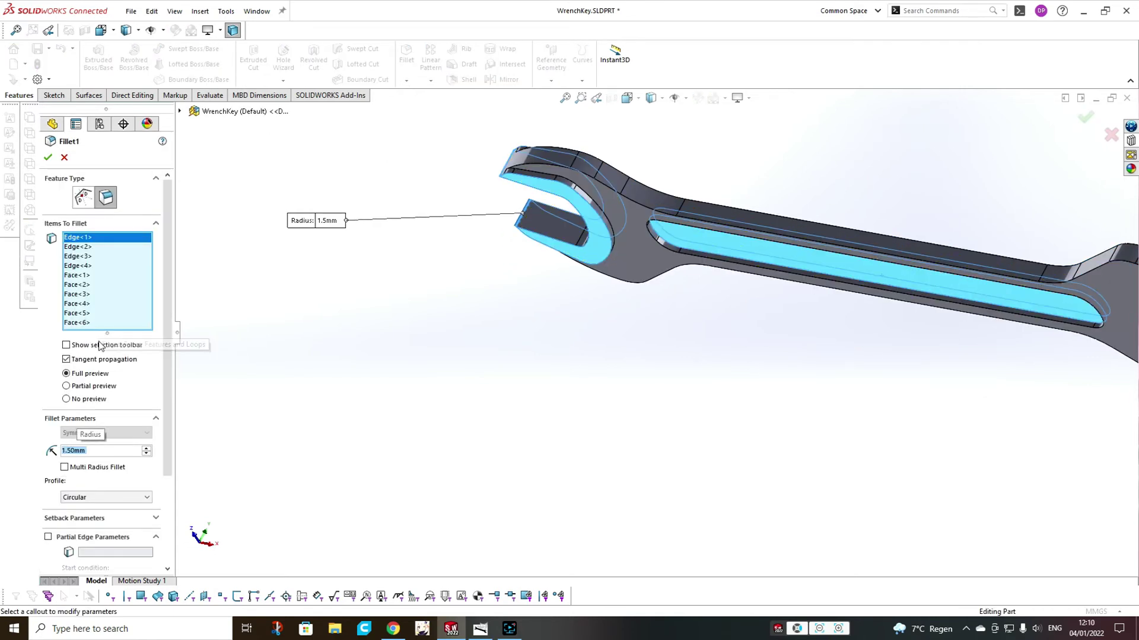
type("1")
key("Return")
left_click(645, 244)
scroll(645, 243, "up", 2)
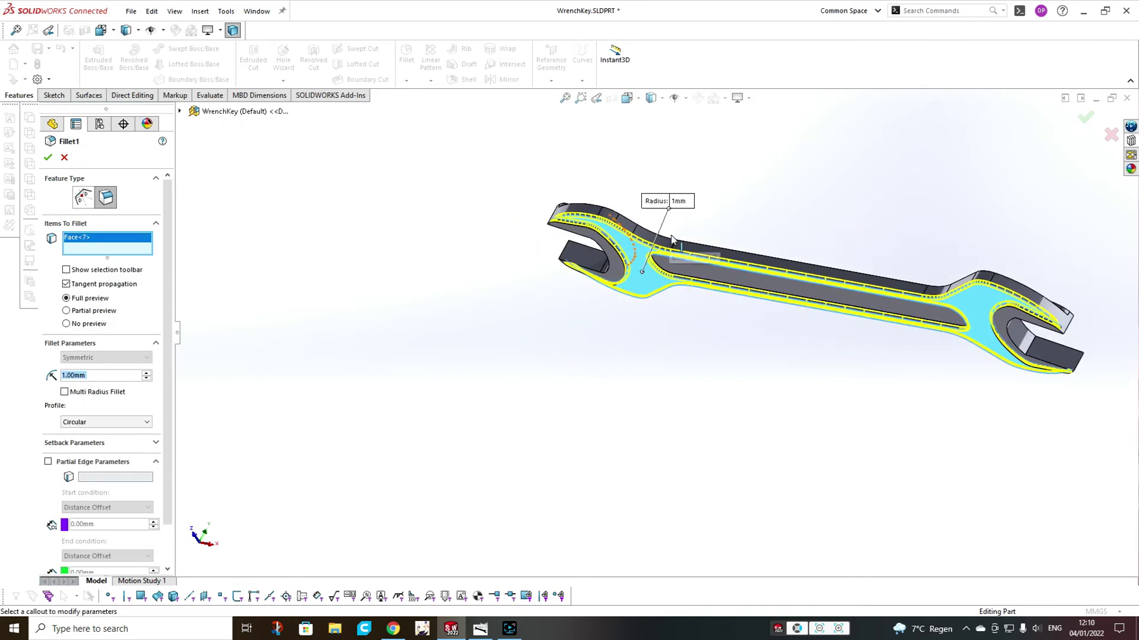
- Add the opposite side's flat body face to the fillet and apply it with a 1.5 mm radius
middle_click_drag(671, 243, 781, 391)
left_click(783, 399)
key("Return")
left_click(48, 157)
scroll(789, 326, "up", 2)
middle_click_drag(788, 326, 820, 233)
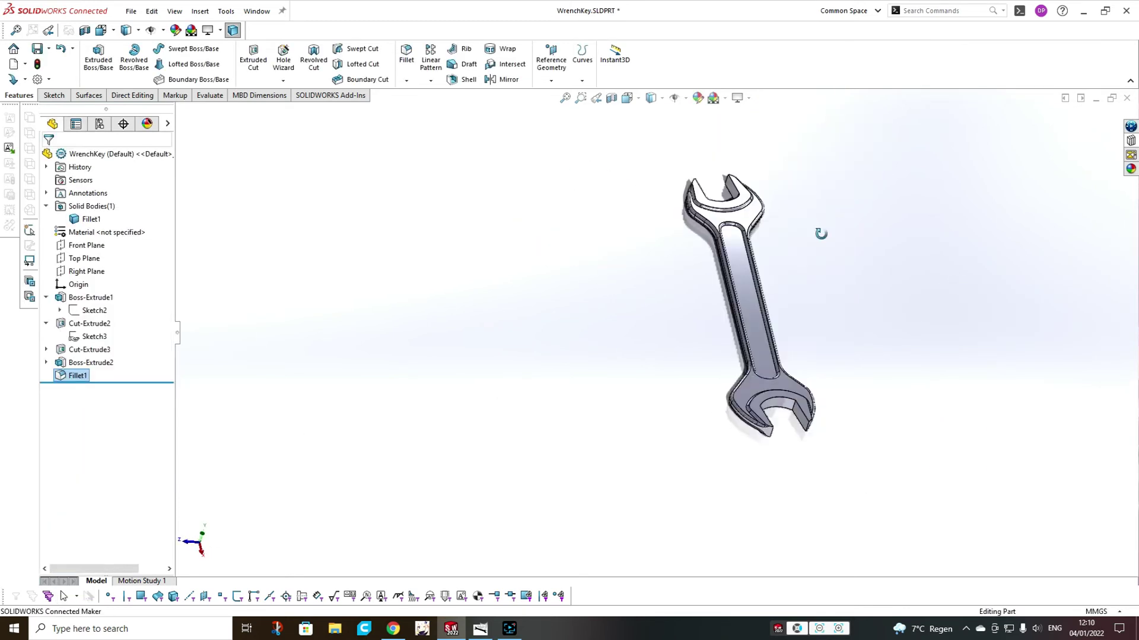
scroll(820, 233, "down", 4)
middle_click_drag(641, 243, 642, 356)
left_click(83, 376)
left_click(96, 337)
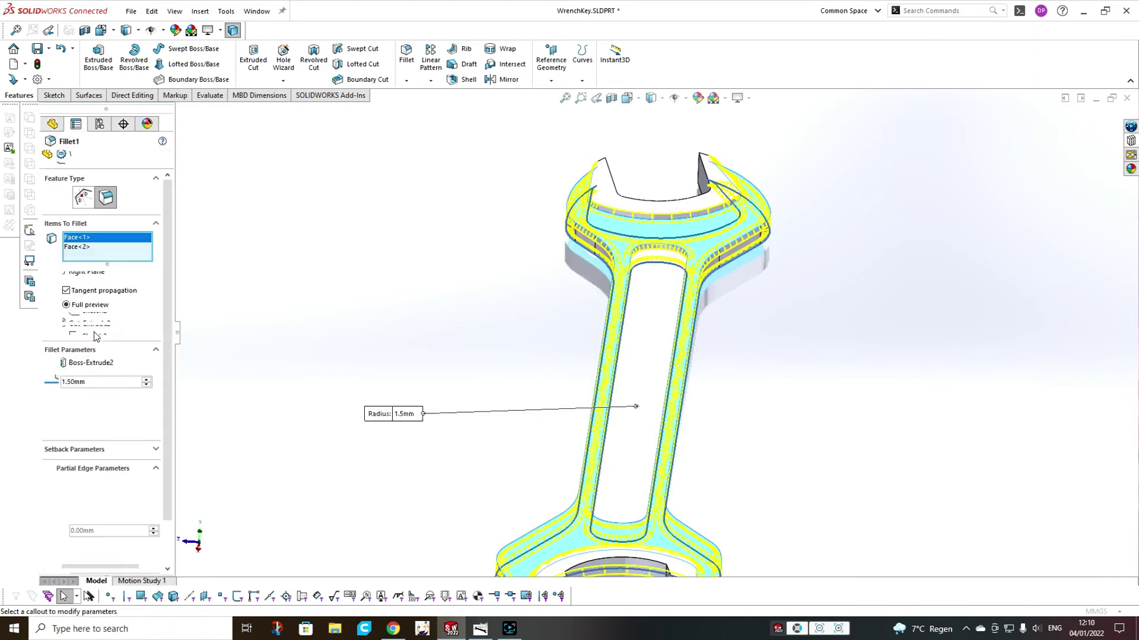
left_click(50, 156)
- Start another 1 mm fillet on both handle recess floors and the raised jaw faces on both sides of the wrench
left_click(406, 54)
left_click(637, 356)
middle_click_drag(637, 356, 679, 356)
left_click(652, 368)
left_click(766, 198)
middle_click_drag(766, 198, 749, 380)
left_click(746, 140)
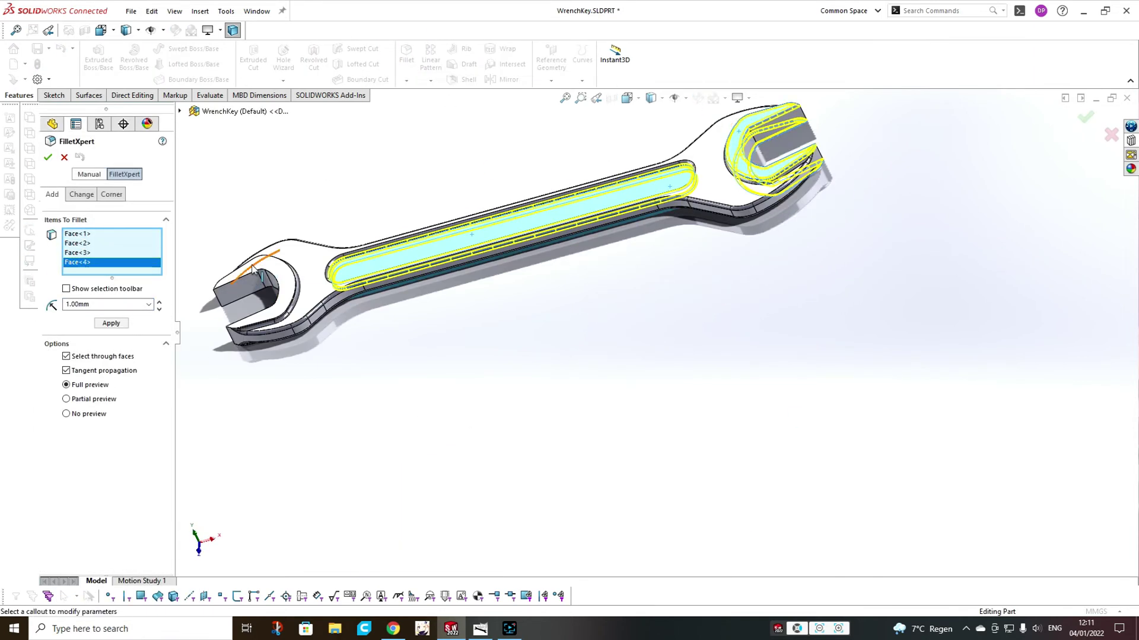
left_click(269, 271)
middle_click_drag(269, 272, 253, 65)
left_click(337, 414)
- Add the four vertical tip edges of both jaws to the 1 mm fillet and apply it
left_click(262, 433)
left_click(250, 387)
middle_click_drag(250, 387, 656, 336)
scroll(859, 208, "down", 3)
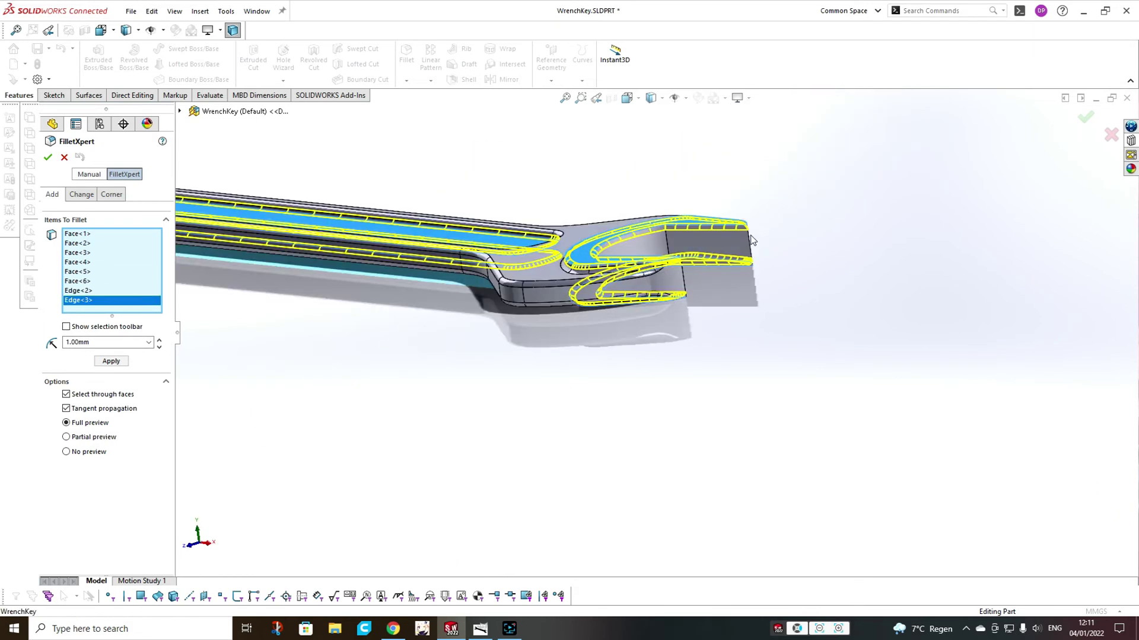
left_click(749, 243)
middle_click_drag(717, 285, 684, 323)
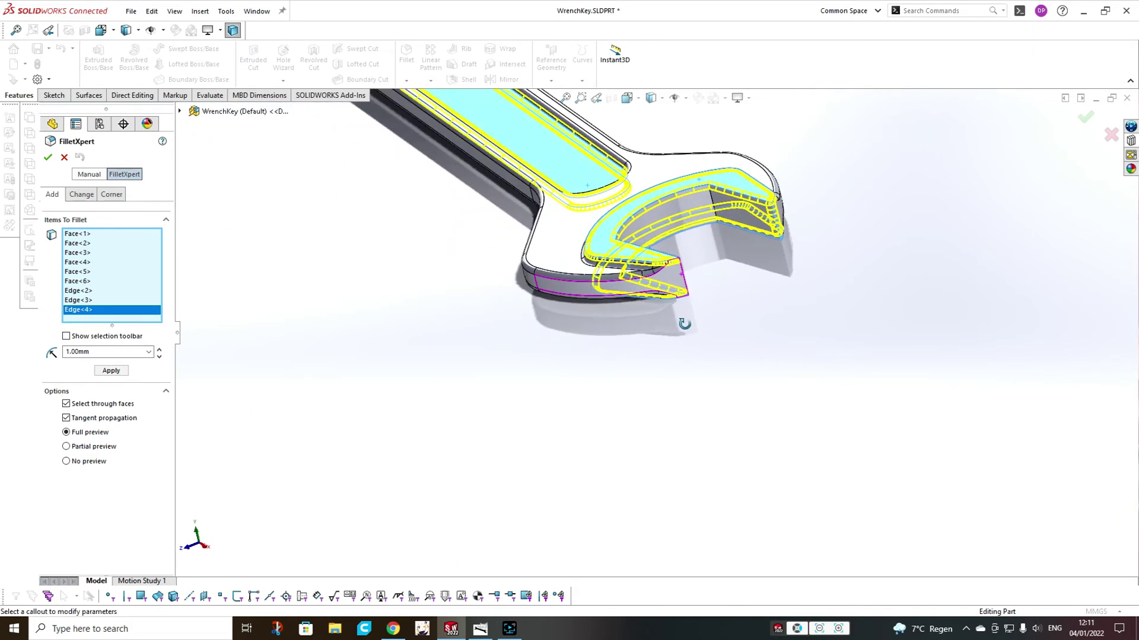
left_click(684, 276)
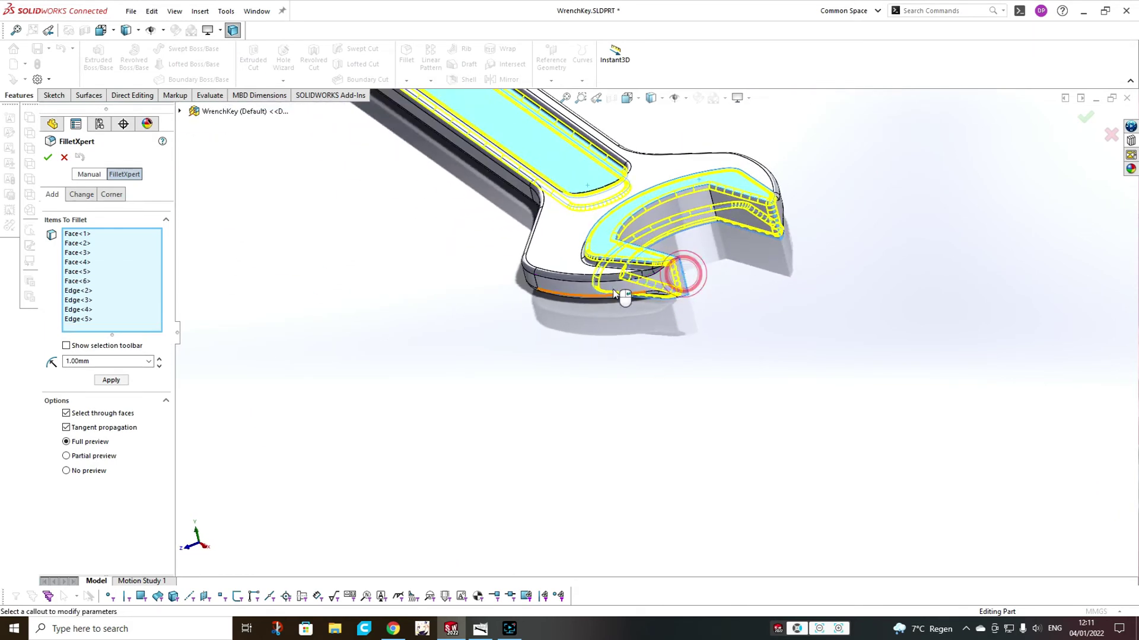
left_click(49, 159)
scroll(782, 276, "up", 5)
middle_click_drag(675, 243, 722, 323)
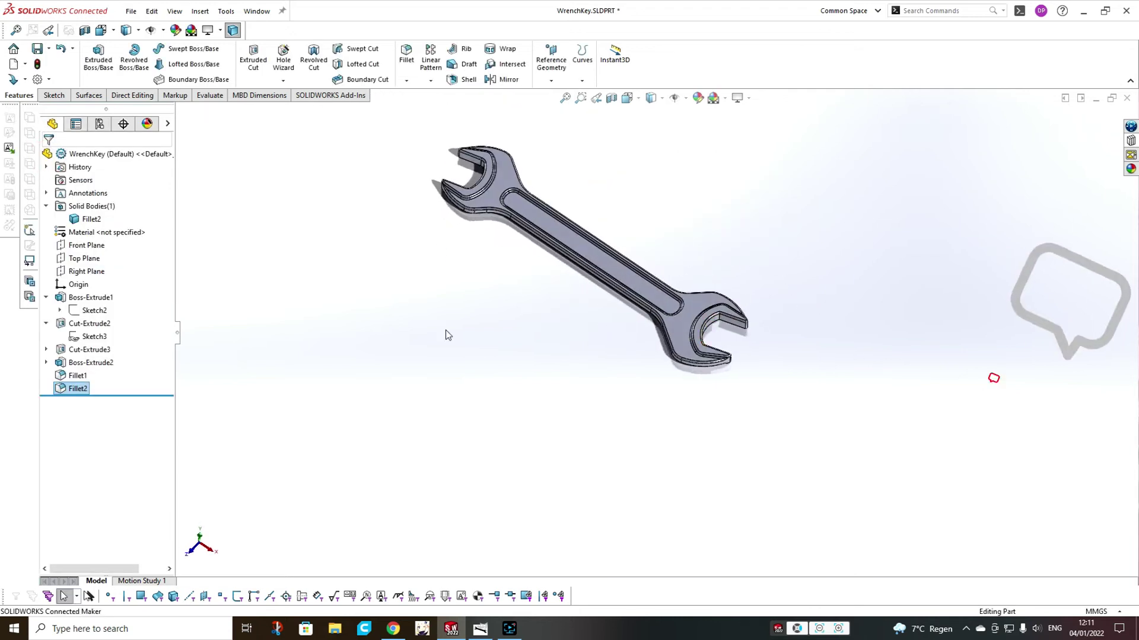
- Edit the wrench outline sketch and add 3 mm sketch fillets at both inner corners of the larger jaw opening, accepting the relation deletions
left_click(93, 310)
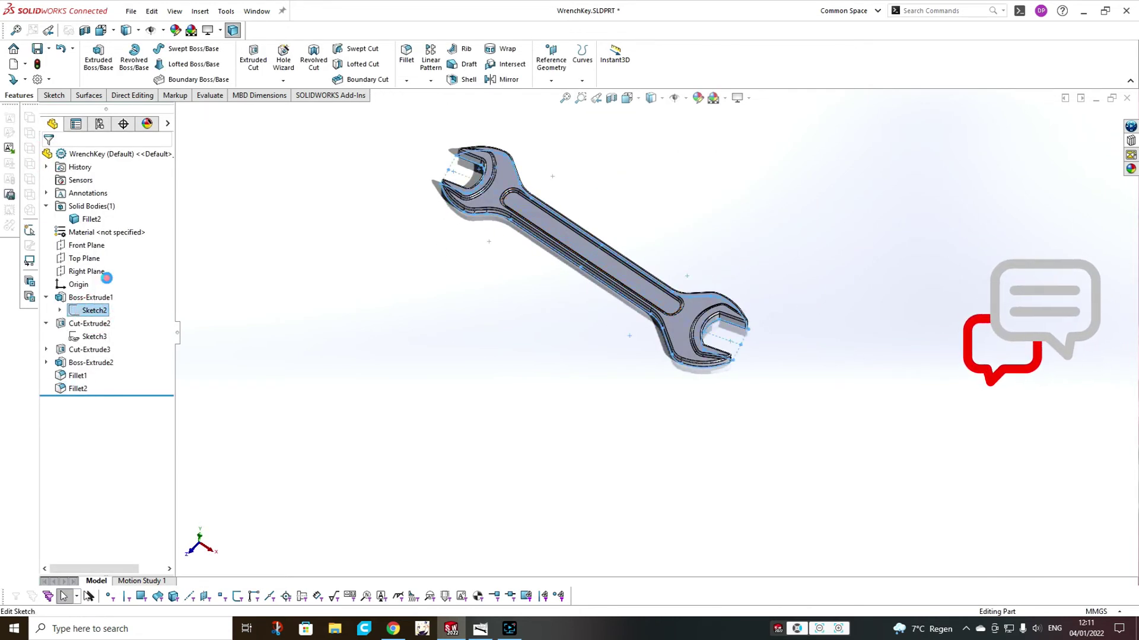
left_click(106, 278)
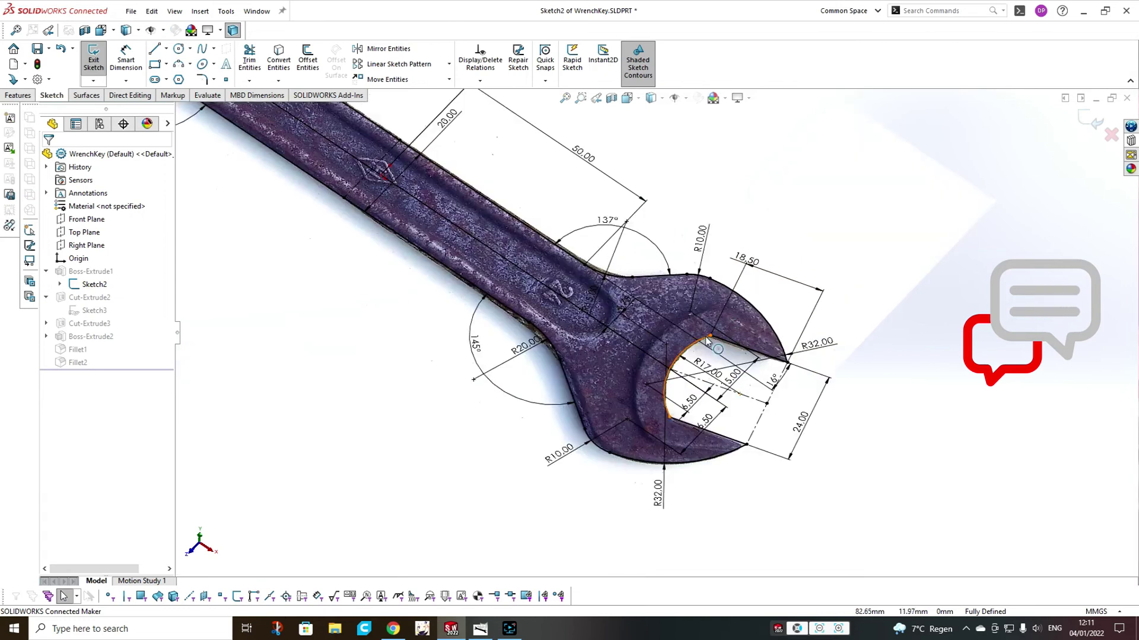
scroll(705, 340, "down", 5)
scroll(365, 194, "up", 5)
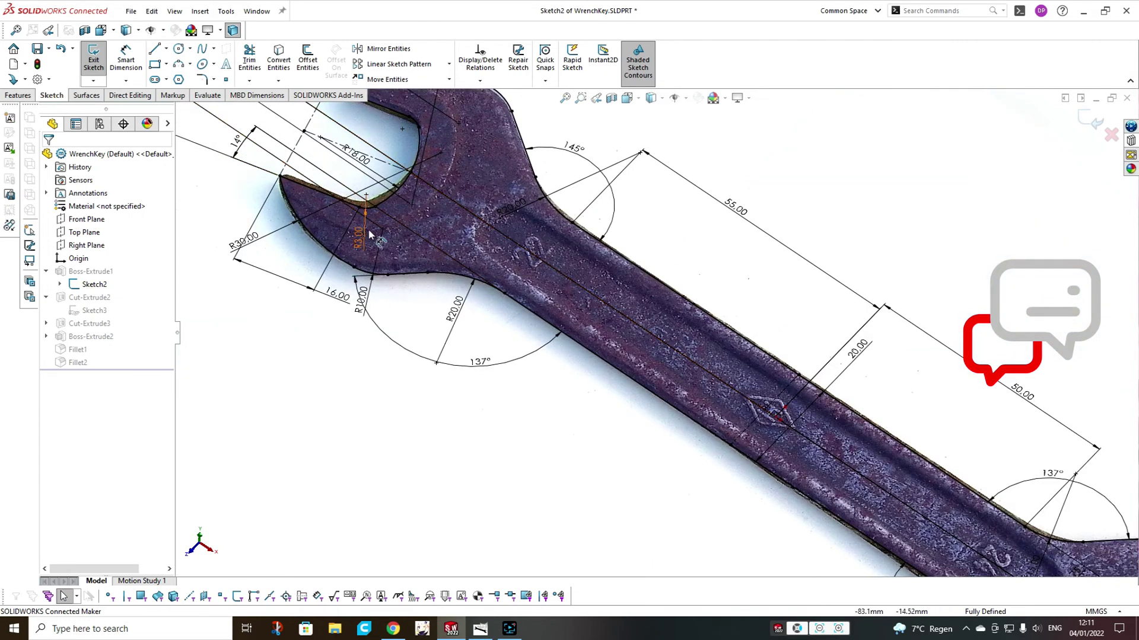
scroll(541, 296, "down", 4)
scroll(951, 422, "up", 2)
scroll(949, 424, "down", 2)
middle_click_drag(872, 397, 856, 378)
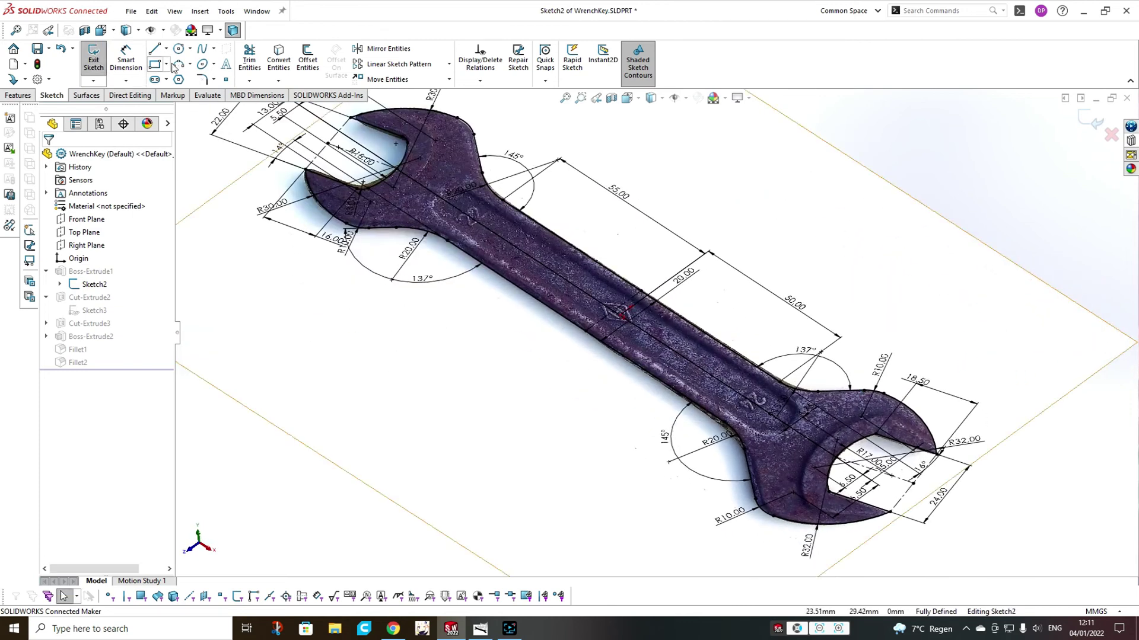
left_click(203, 79)
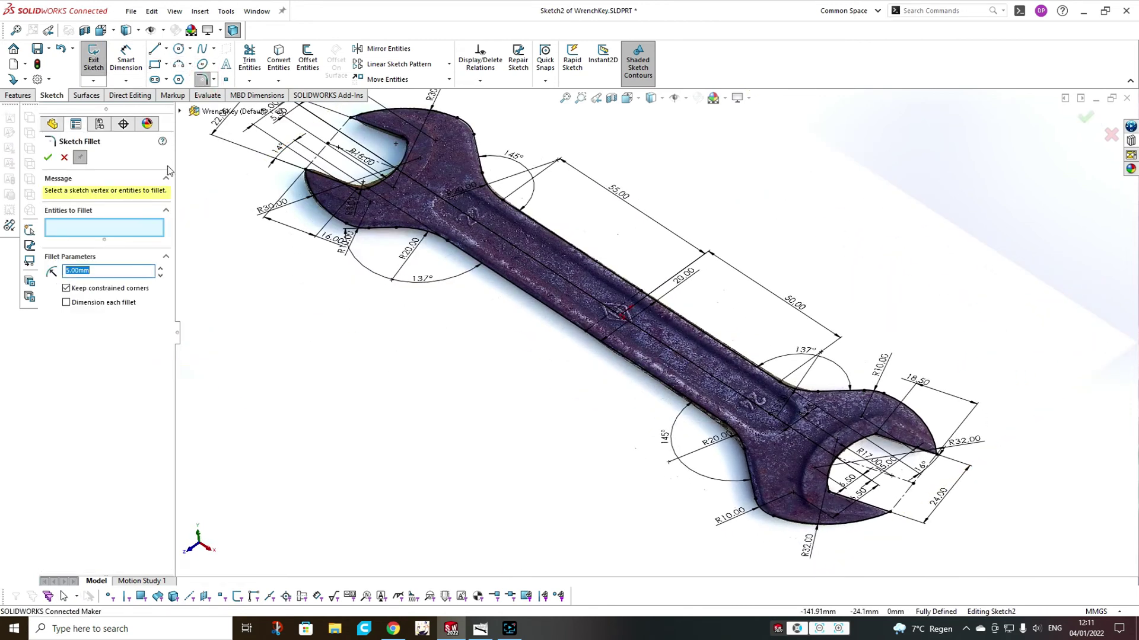
type("3")
left_click(875, 437)
left_click(611, 324)
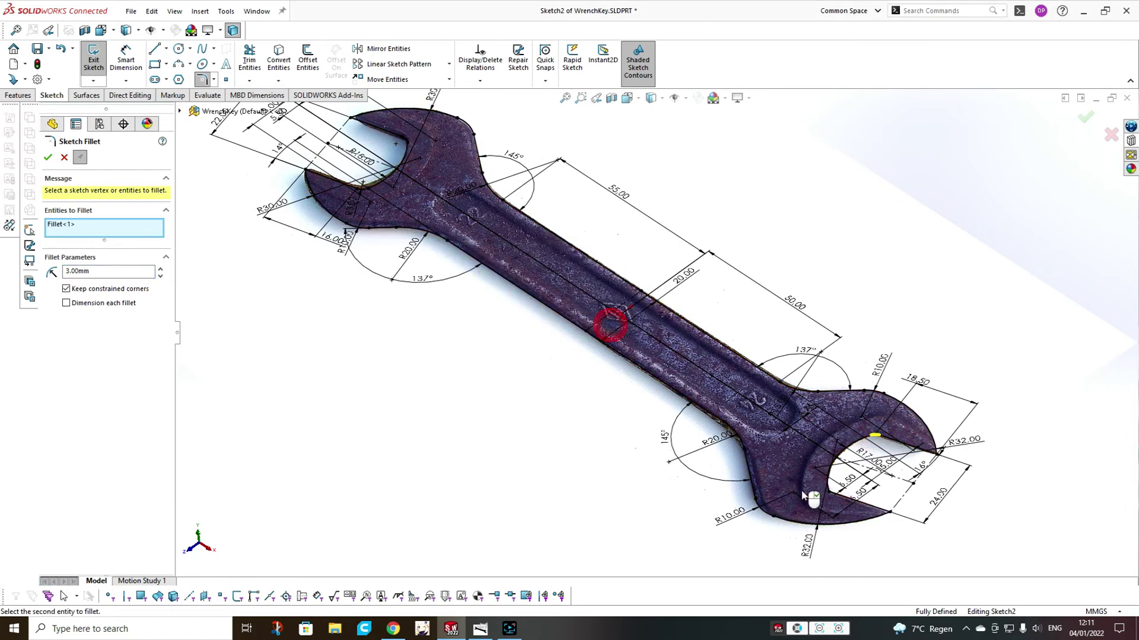
left_click(829, 493)
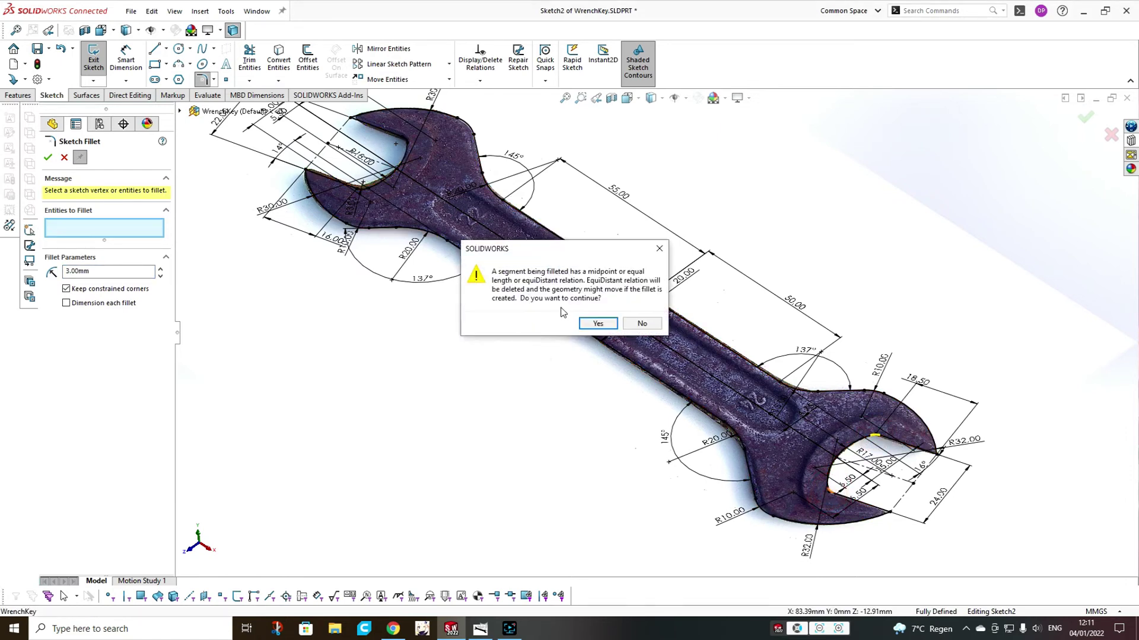
left_click(597, 323)
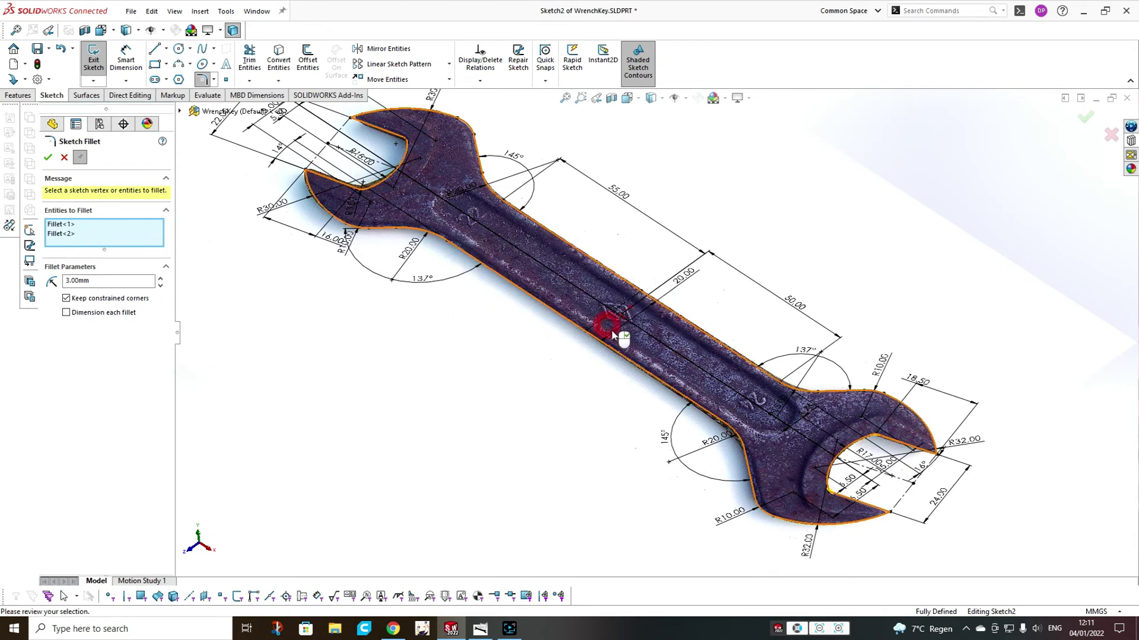
- Finish the sketch fillets, exit the outline sketch, and continue the rebuild ignoring the jaw profile sketch error
left_click(1086, 119)
left_click(1087, 119)
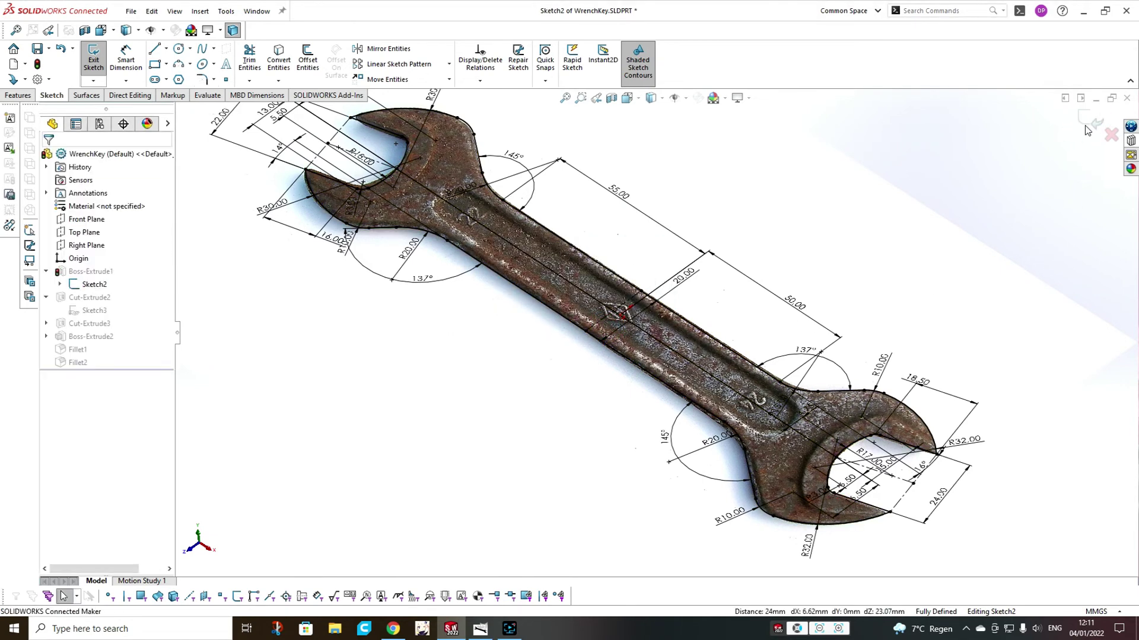
left_click(1088, 122)
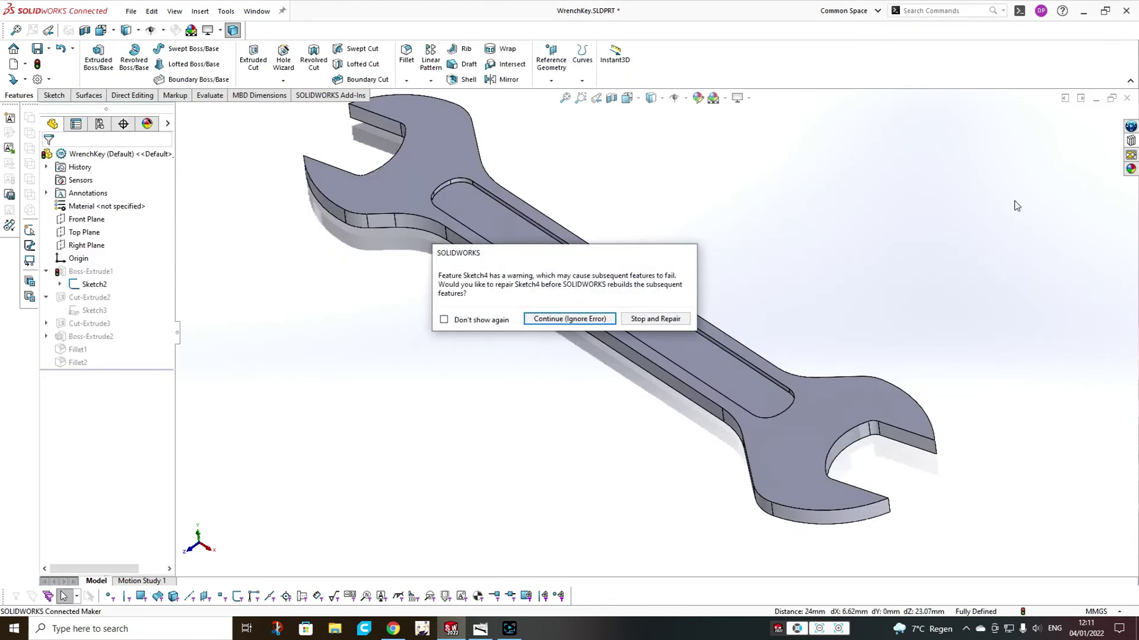
left_click(569, 319)
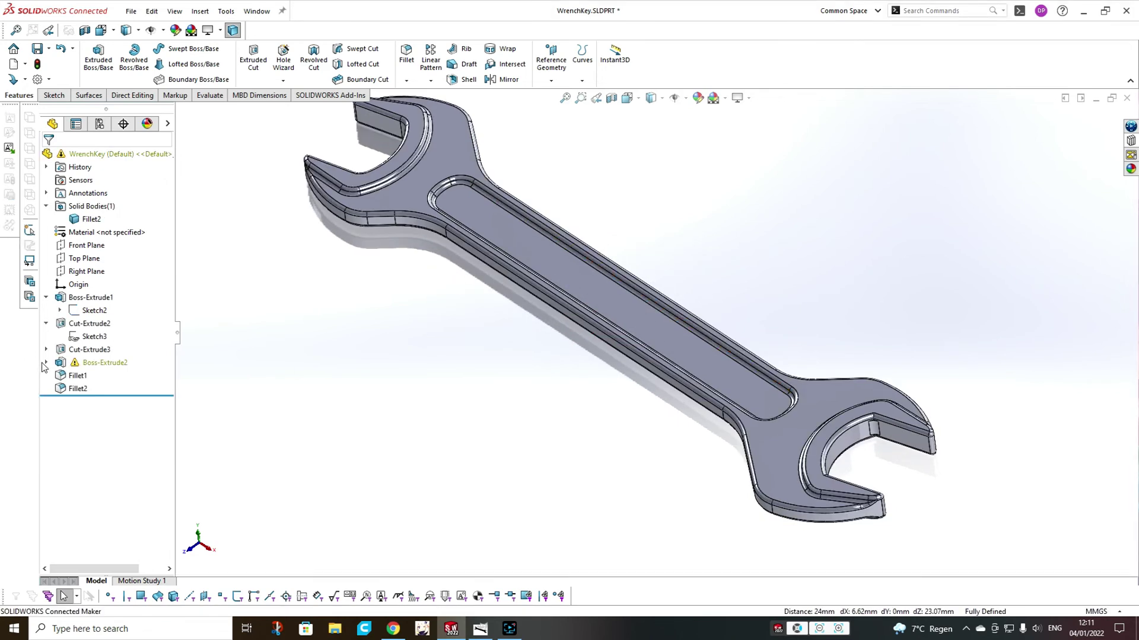
- Open the sketch of the raised jaw profiles for editing at the larger jaw
left_click(78, 363)
left_click(93, 325)
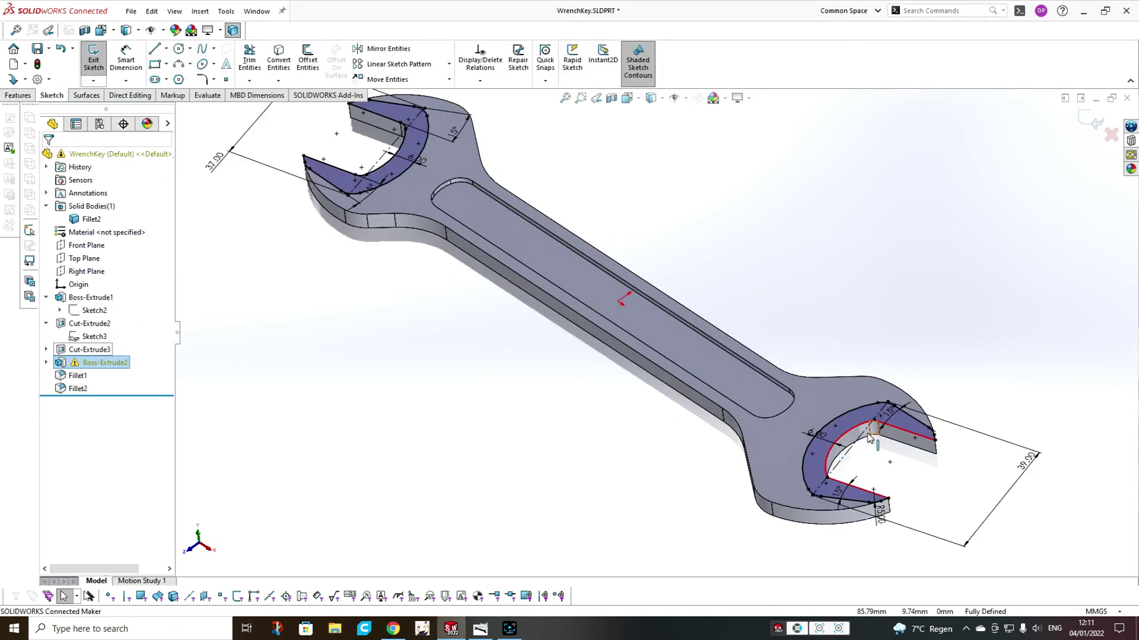
scroll(867, 439, "down", 3)
scroll(867, 439, "down", 2)
- Try to make the larger jaw profile's inner arc concentric with the curved edge of the jaw opening
left_click(822, 413)
left_click(784, 464)
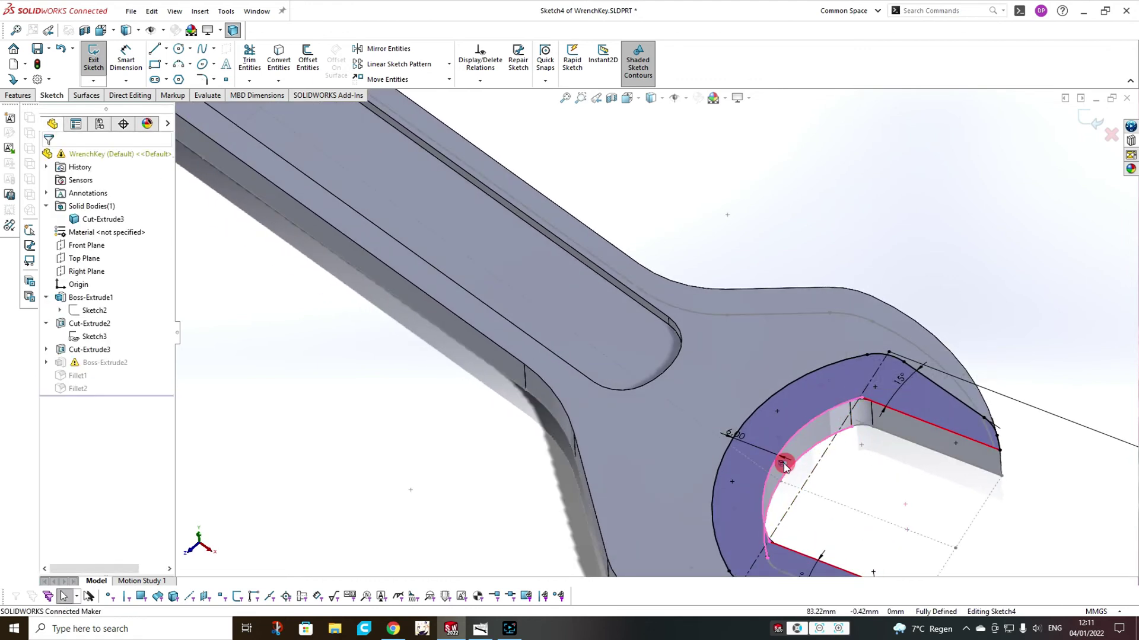
left_click(800, 439)
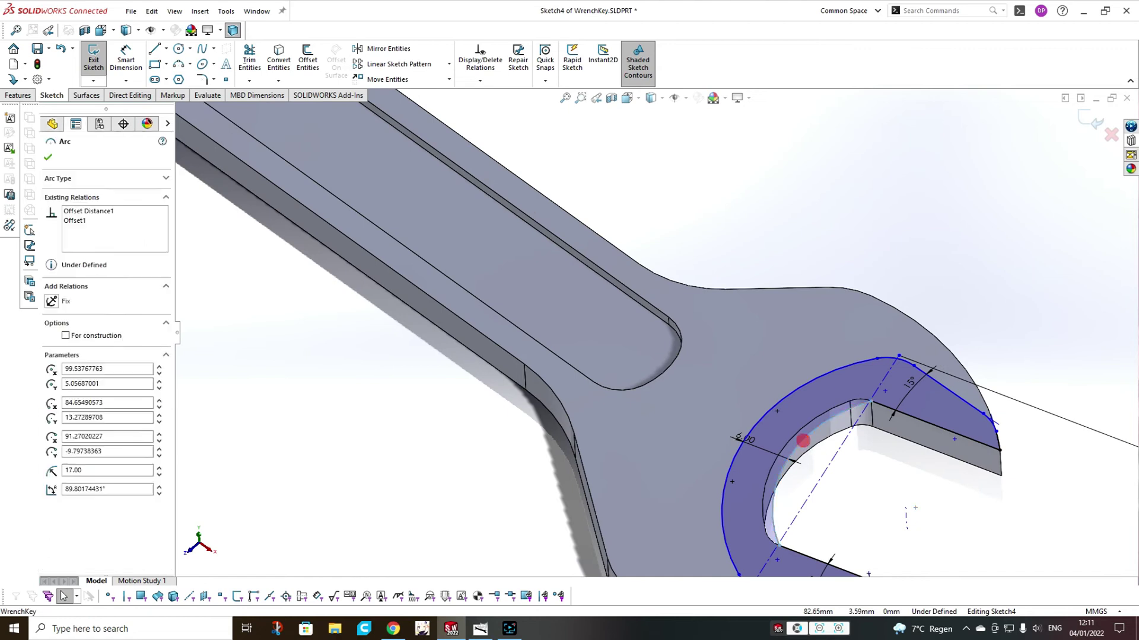
left_click(797, 437, "ctrl")
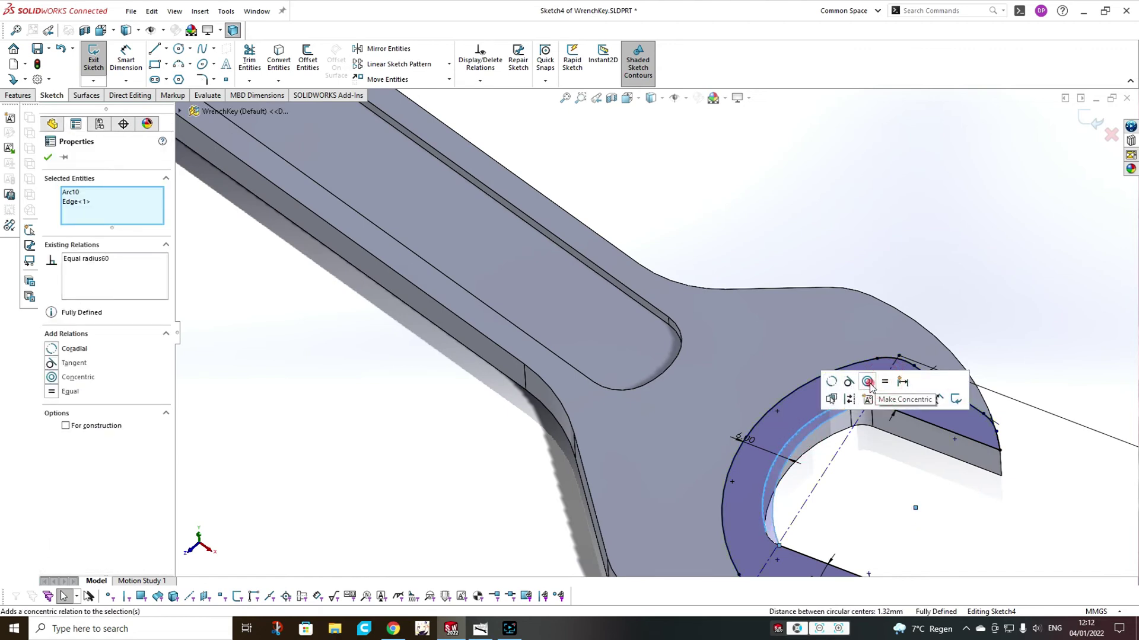
left_click(868, 382)
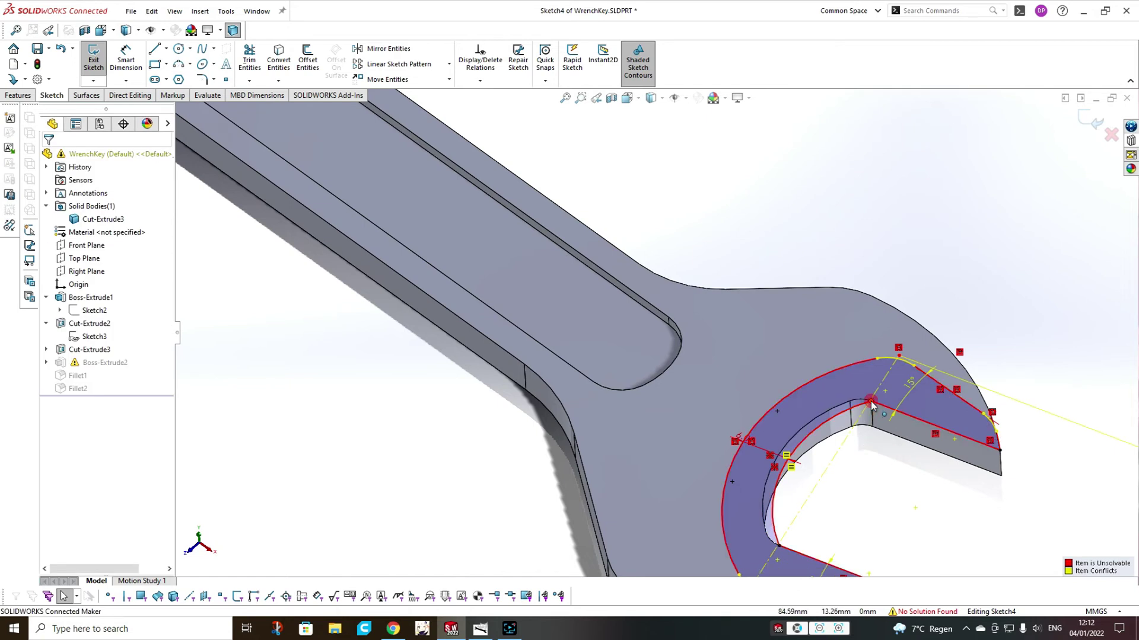
left_click(870, 403)
scroll(789, 379, "up", 2)
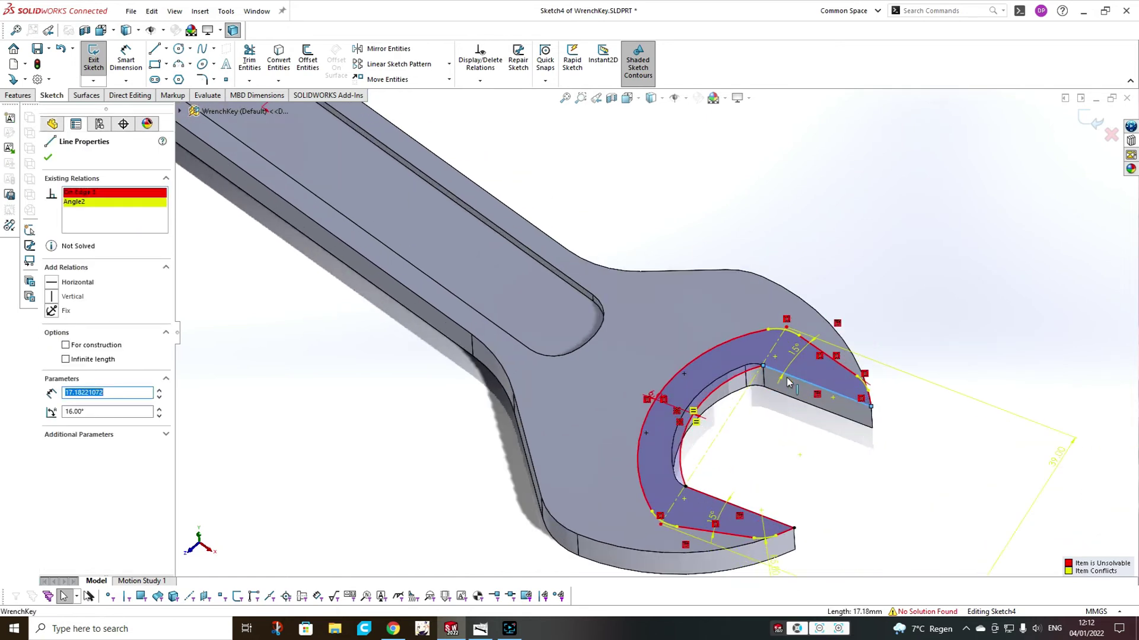
left_click_drag(762, 366, 775, 364)
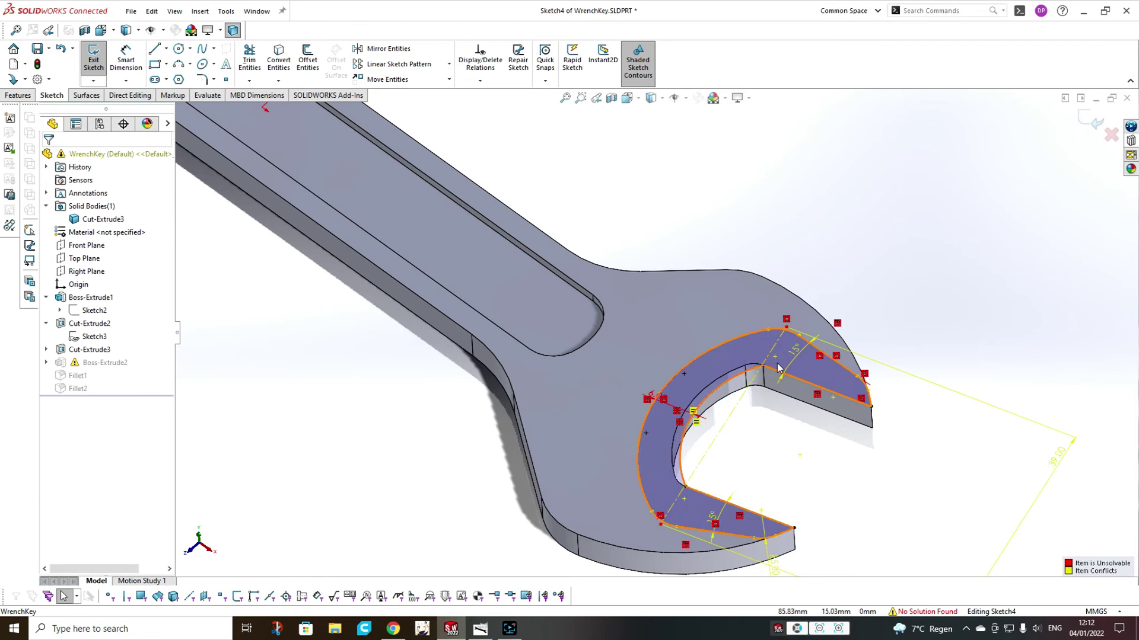
- Delete the larger jaw profile's conflicting inner arc and replace it by converting the filleted jaw opening edge into sketch entities
left_click(750, 374)
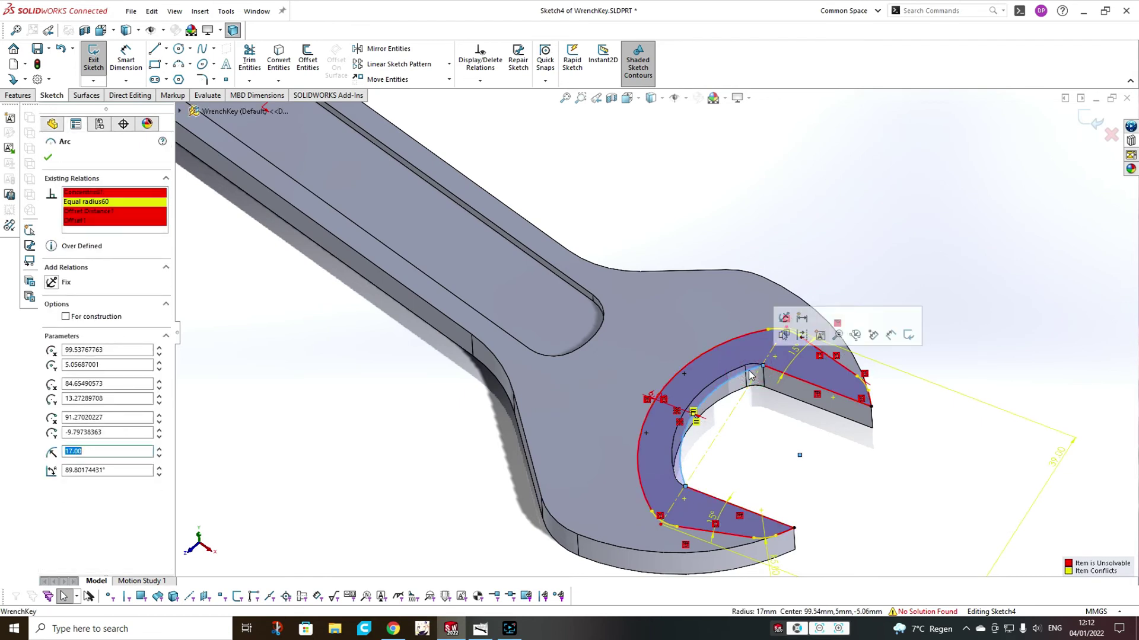
scroll(656, 331, "up", 2)
left_click(628, 98)
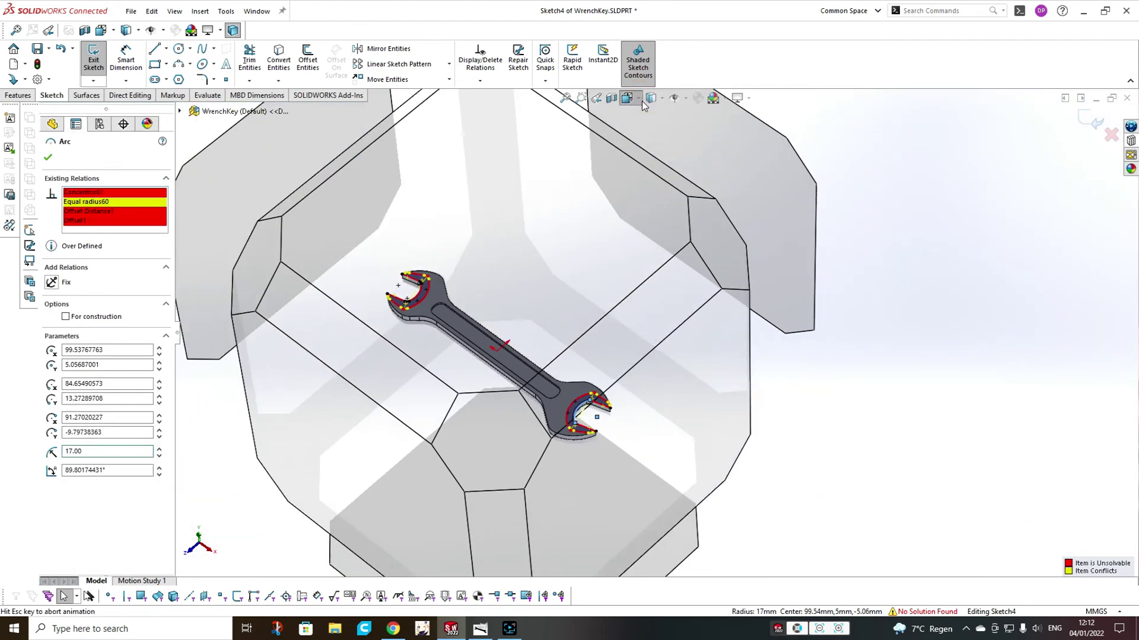
left_click(644, 129)
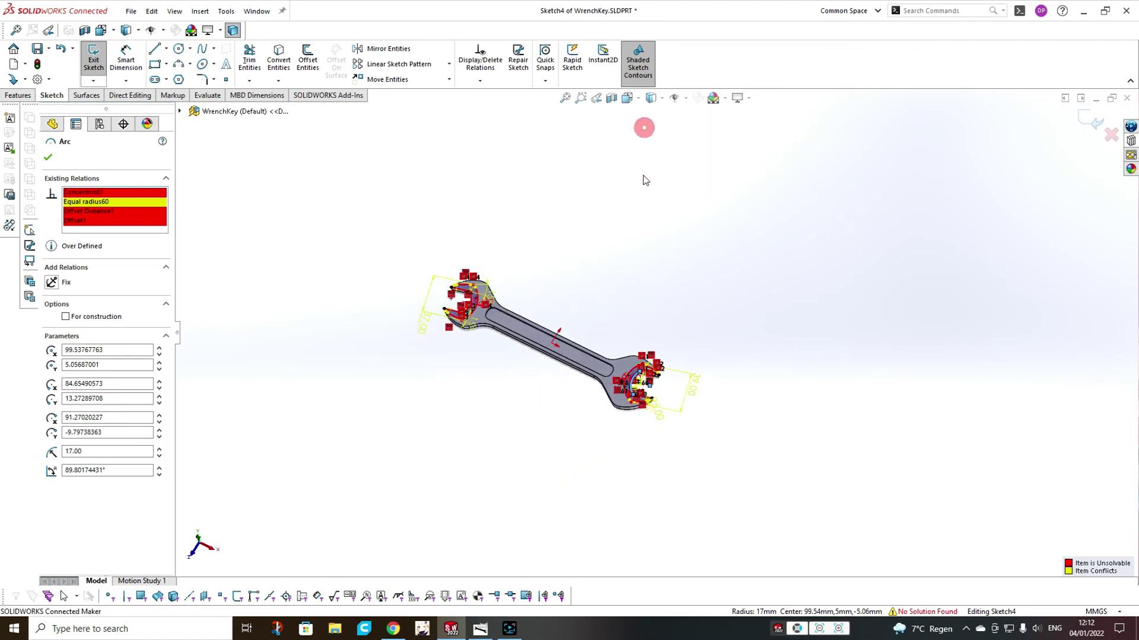
scroll(765, 302, "down", 6)
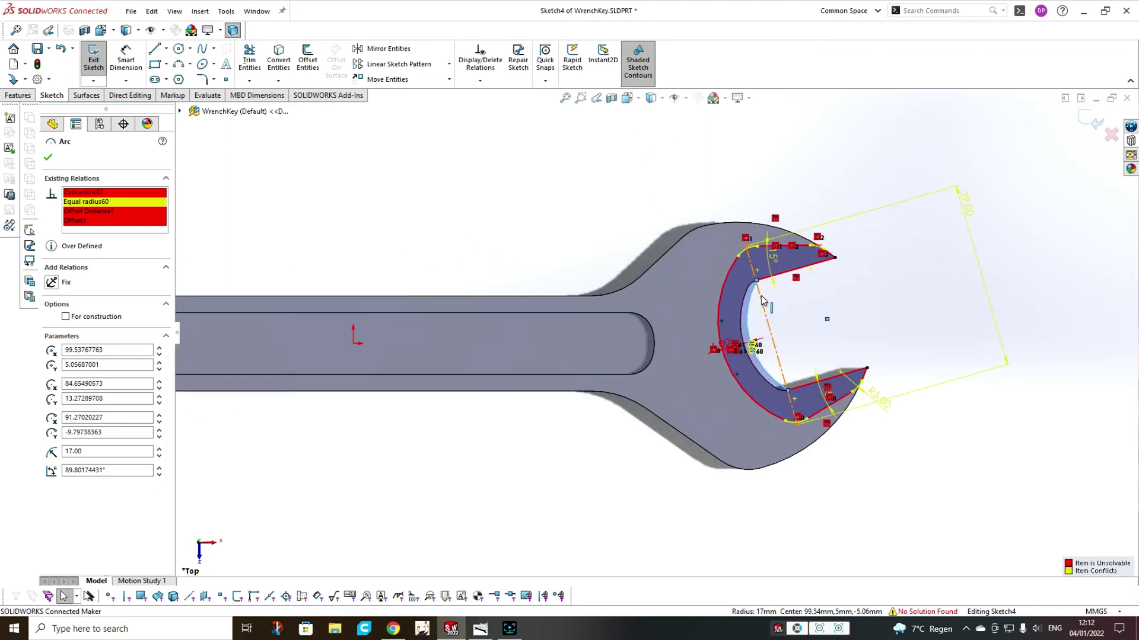
key("Delete")
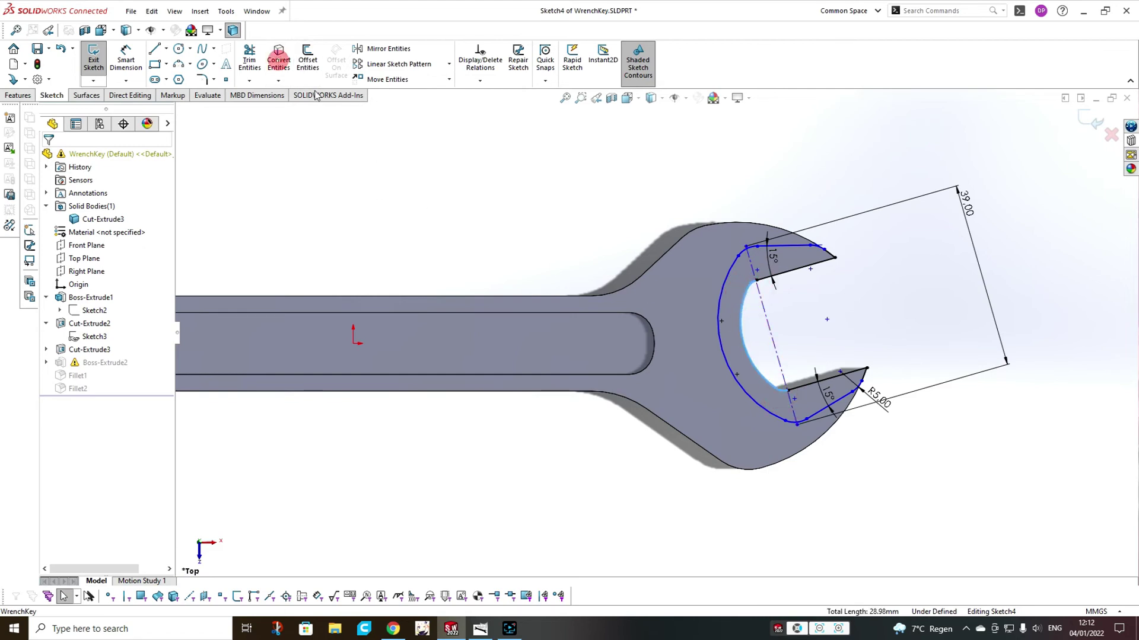
- Make the larger jaw profile's outer arc concentric with the converted inner arc
left_click(743, 336)
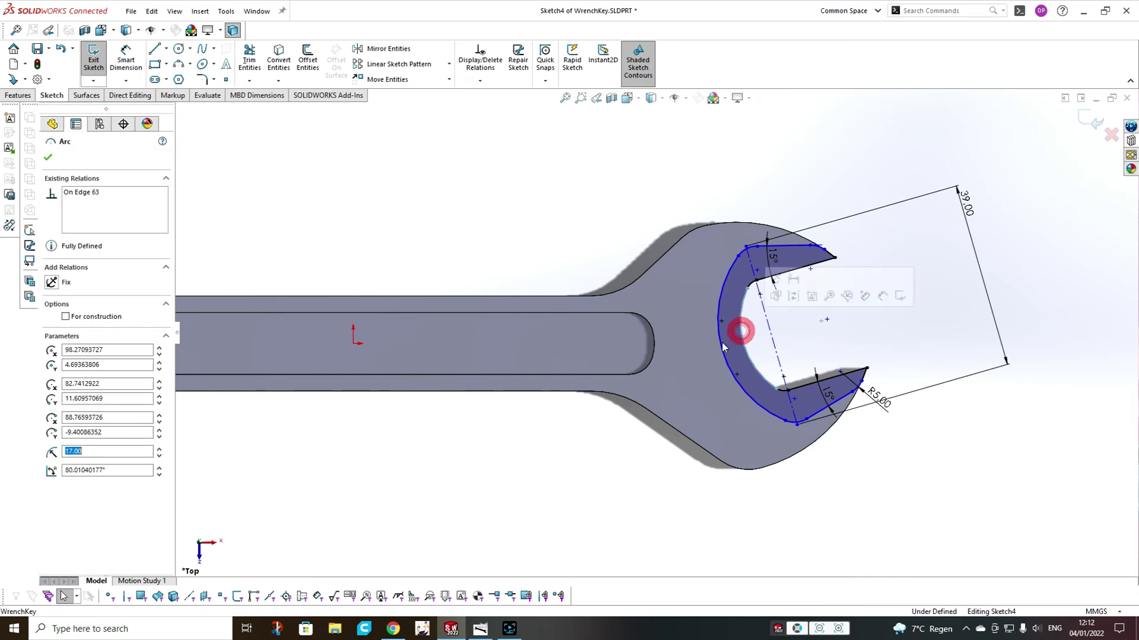
left_click(723, 346, "ctrl")
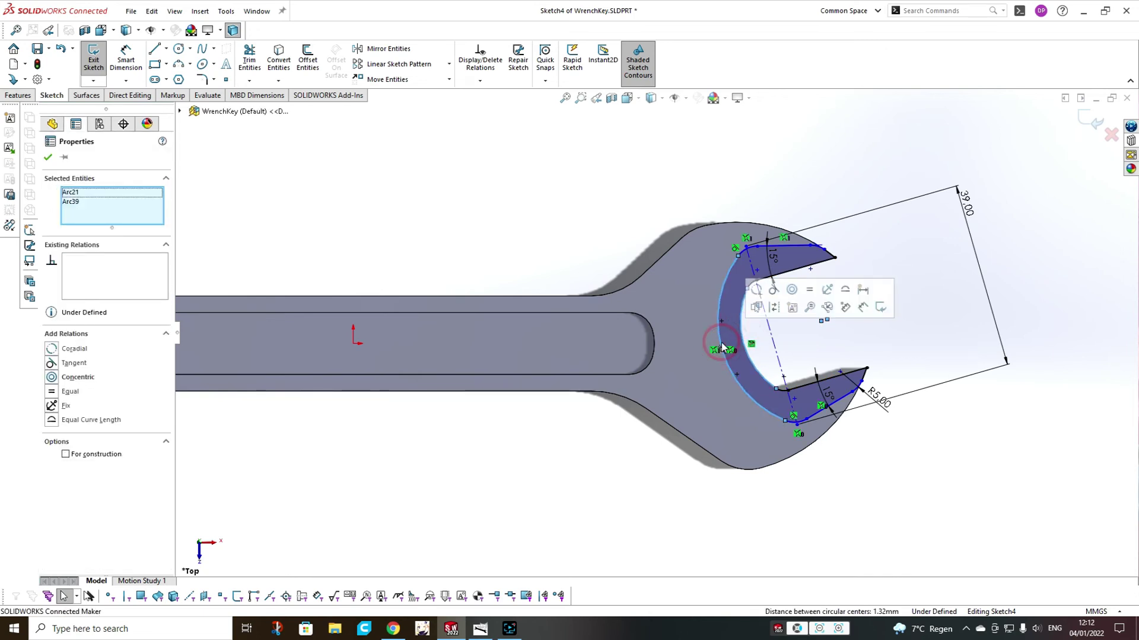
left_click(791, 290)
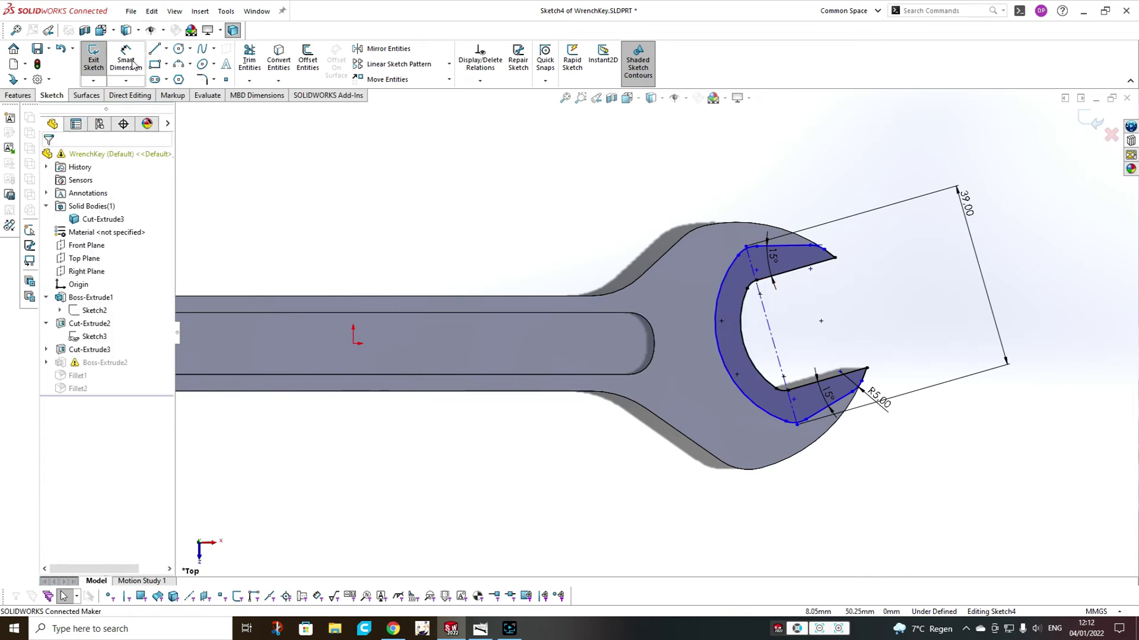
- Dimension the gap between the larger jaw profile's inner and outer arcs as 6 mm and close the sketch
left_click(740, 330)
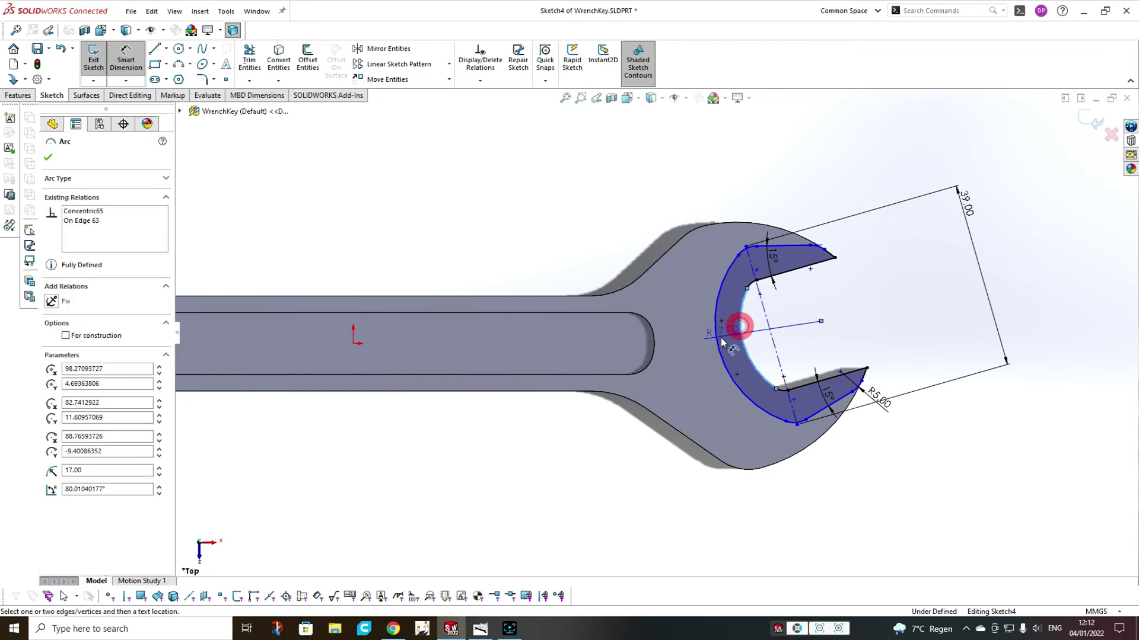
left_click(716, 342)
left_click(695, 369)
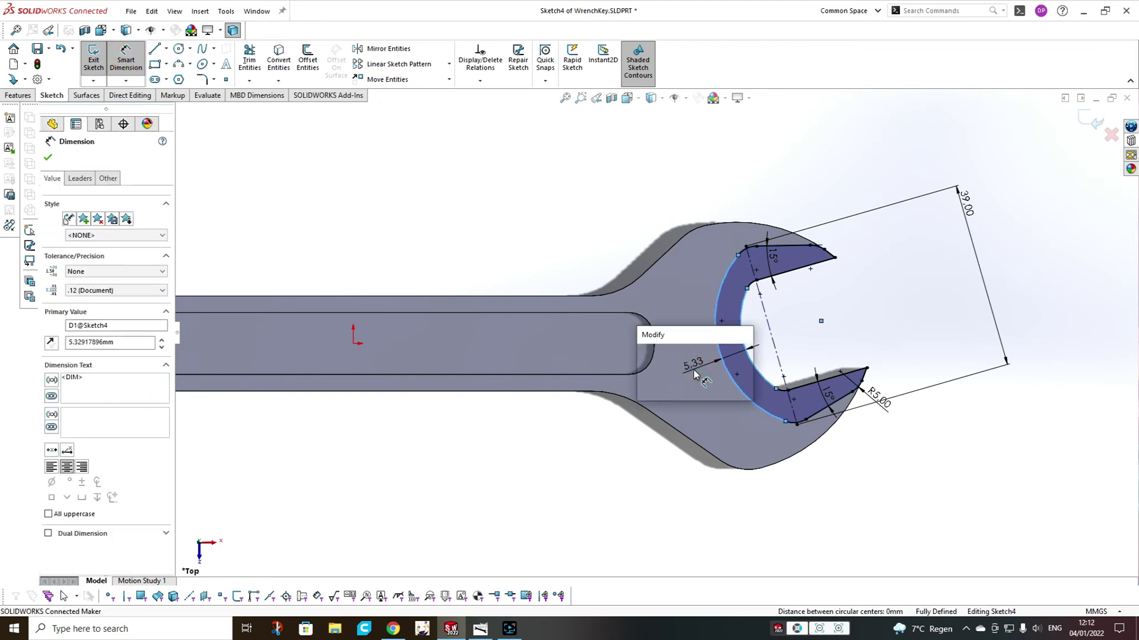
type("6")
key("Return")
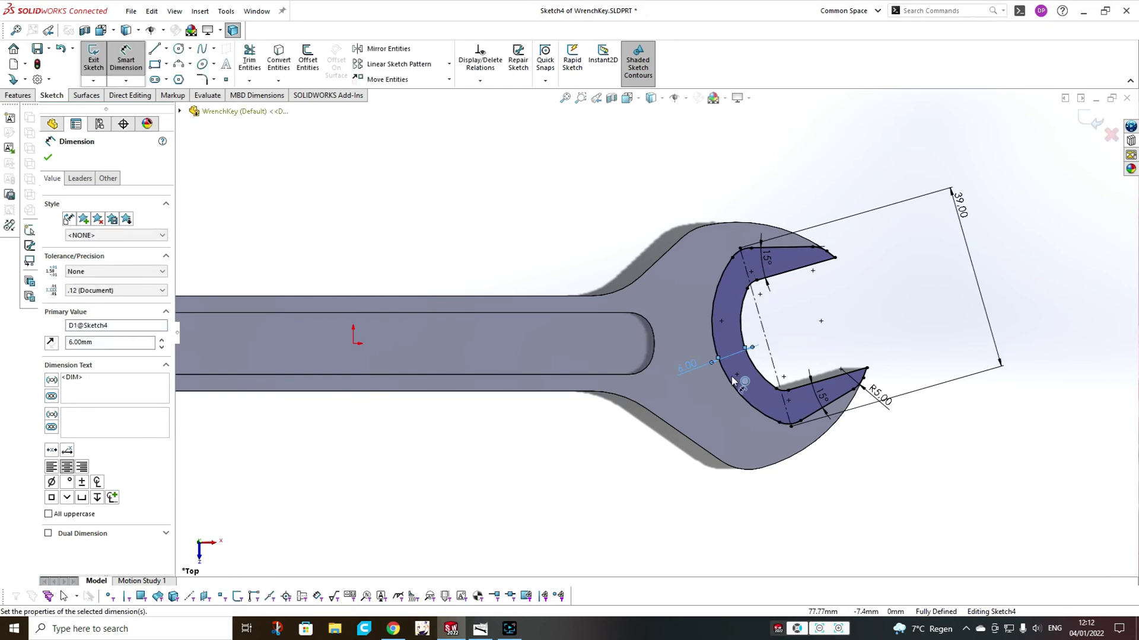
key("Escape")
left_click(1091, 121)
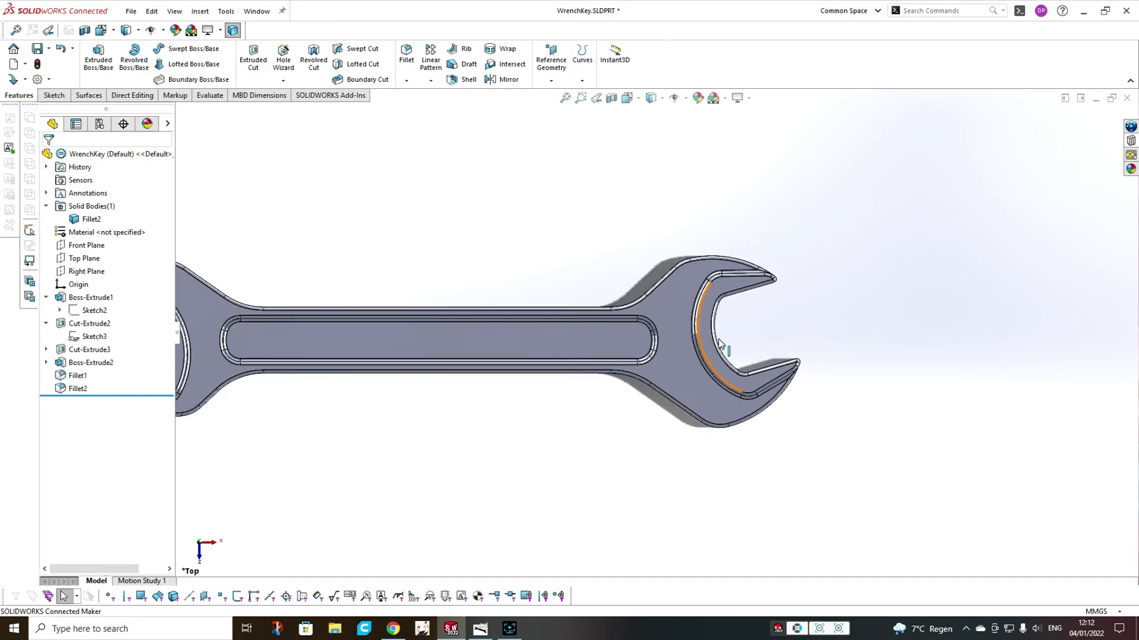
middle_click_drag(555, 364, 569, 227)
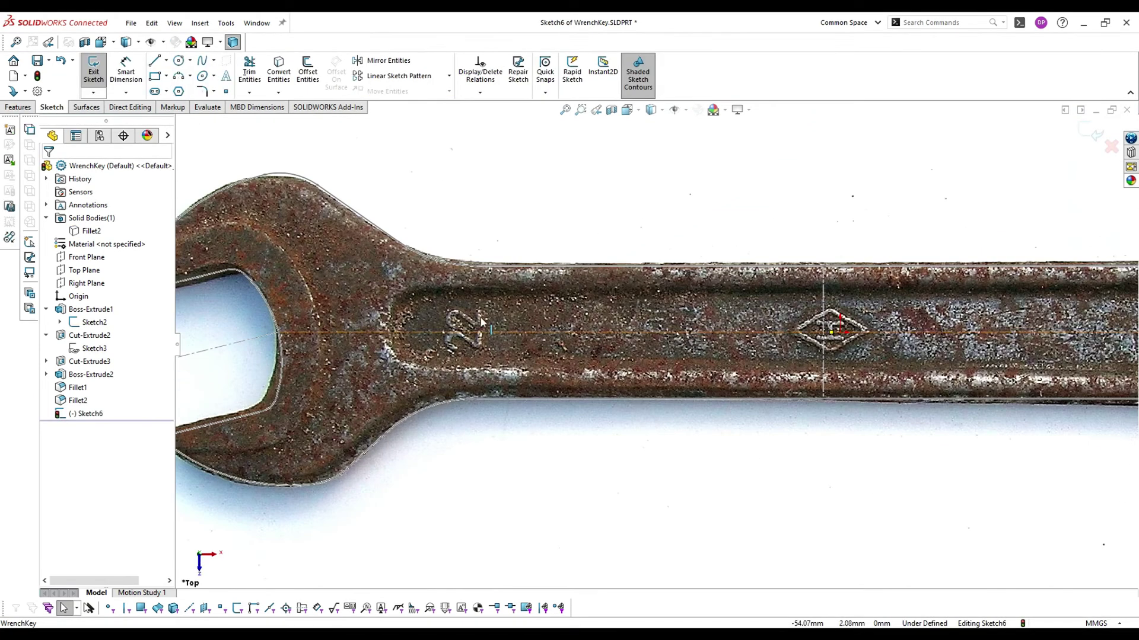
- Sketch a vertical construction line about 20 mm long across the handle beside the 22 marking in the reference picture
left_click(166, 60)
left_click(178, 89)
left_click(489, 266)
left_click(489, 398)
key("Escape")
left_click(488, 306)
scroll(615, 217, "up", 2)
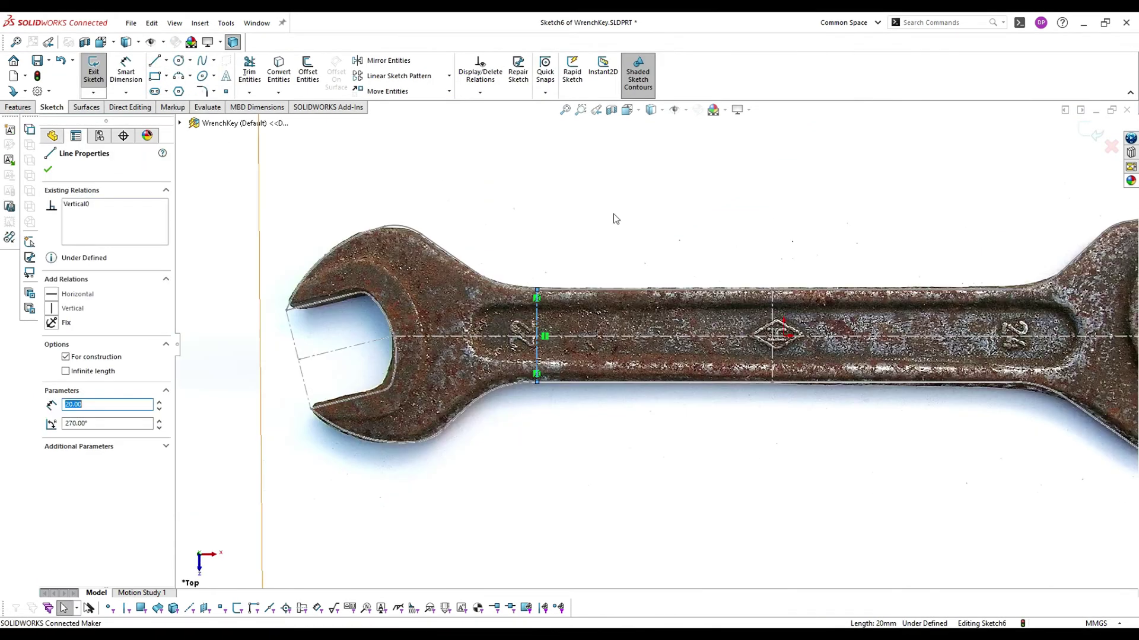
- Sketch a second vertical construction line about 20 mm long across the handle and shift it onto the 24 marking
left_click(166, 60)
left_click(178, 89)
left_click(995, 290)
left_click(995, 382)
key("Escape")
left_click_drag(995, 359, 1001, 359)
- Add the sketch text "24" along the second construction line with a custom Arial Rounded MT Bold font matched to the marking's size
left_click(226, 75)
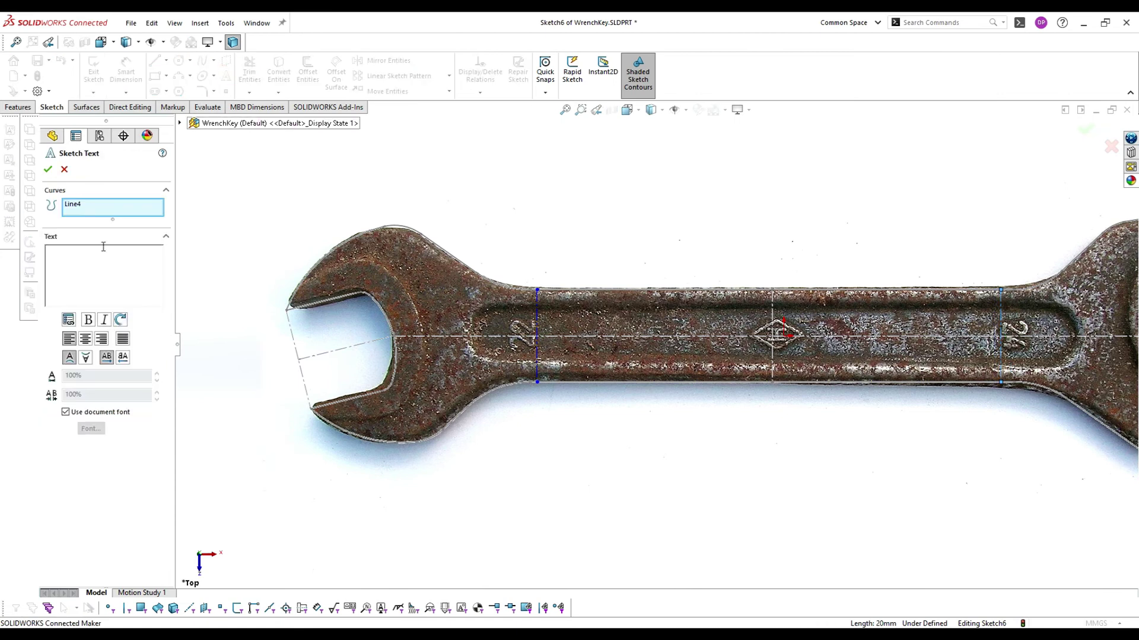
left_click(66, 412)
left_click(91, 428)
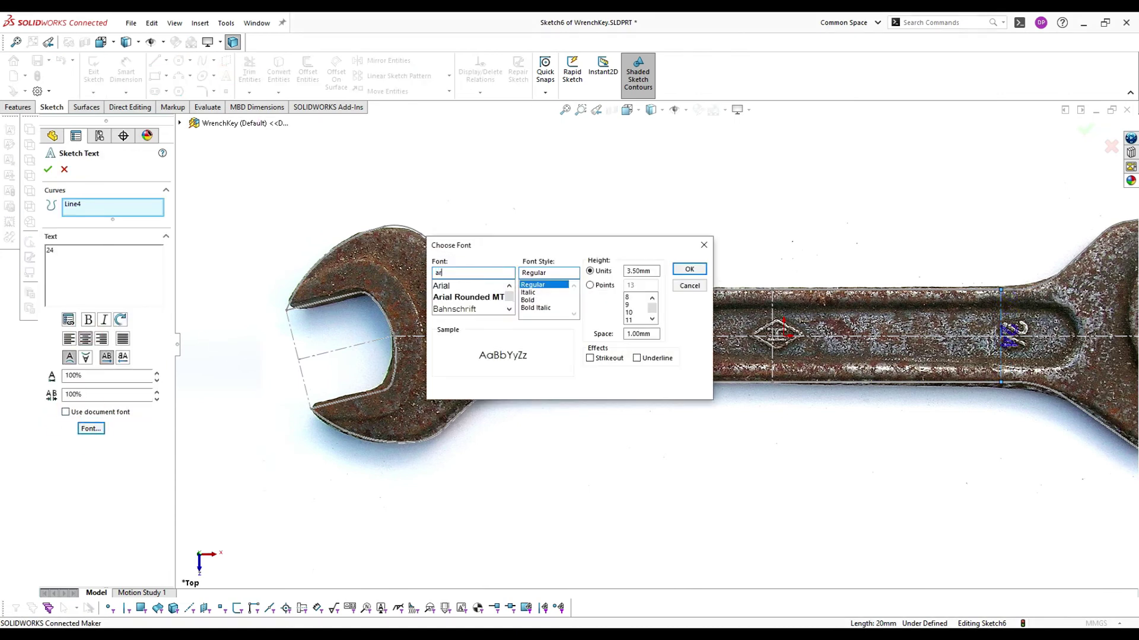
left_click(687, 268)
left_click(101, 428)
left_click(634, 320)
left_click(690, 271)
left_click(48, 169)
- Add the sketch text "22" along the first construction line in Arial Rounded MT Bold, flipped to match the picture's marking
left_click(538, 316)
left_click(225, 76)
left_click(101, 257)
type("22")
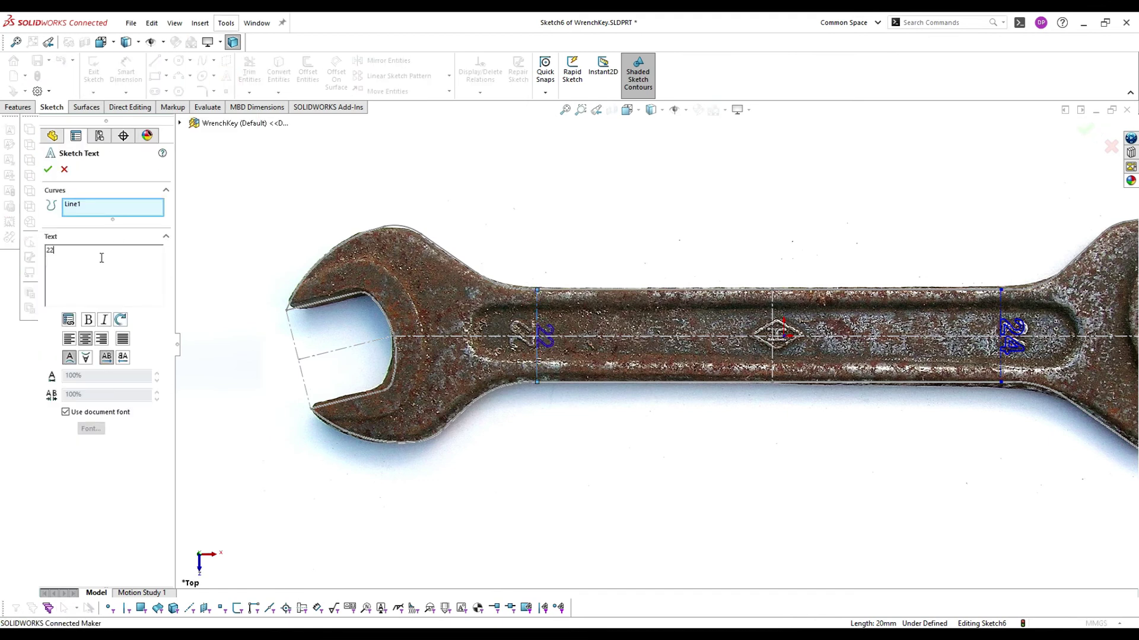
left_click(66, 412)
left_click(90, 428)
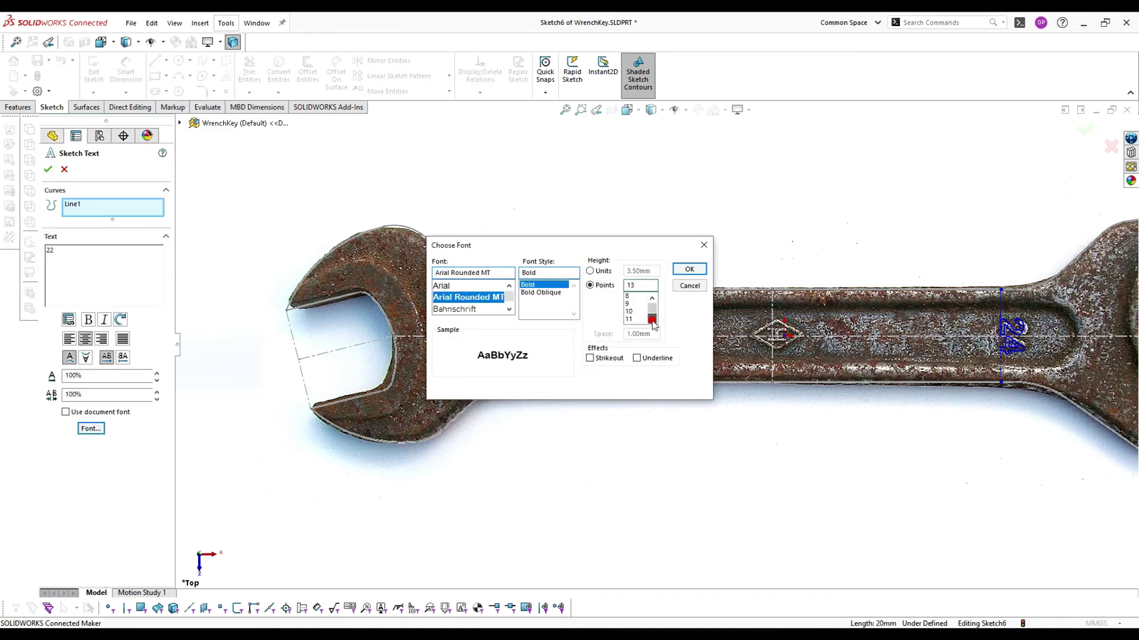
left_click(688, 269)
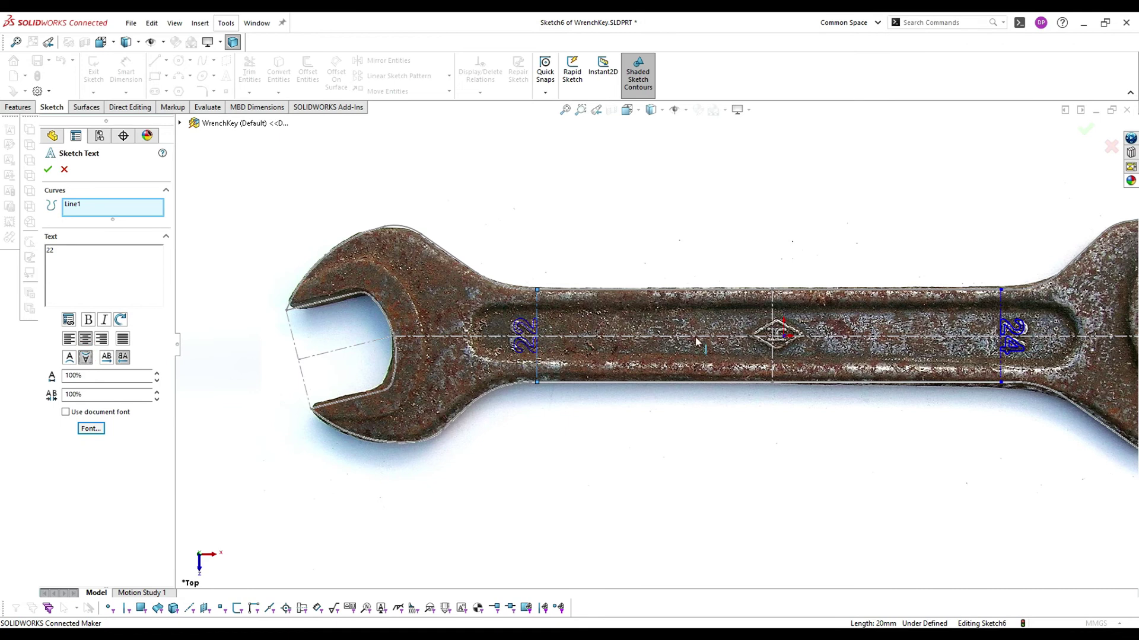
left_click(48, 170)
- Dimension the 22 text's construction line 54 mm from the origin and add a relation to constrain the line
left_click(124, 71)
left_click(537, 320)
left_click(784, 337)
left_click(623, 499)
type("54")
key("Return")
scroll(822, 352, "down", 1)
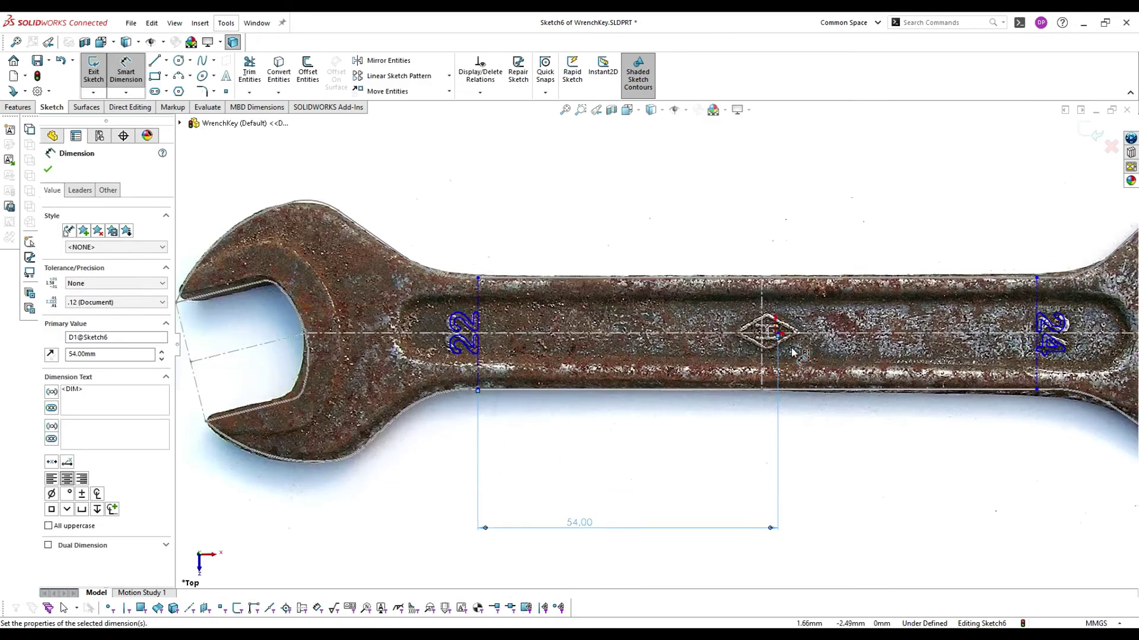
scroll(798, 350, "down", 6)
left_click(731, 315)
key("Escape")
left_click(727, 307)
left_click(730, 315, "ctrl")
left_click(793, 255)
scroll(793, 255, "up", 6)
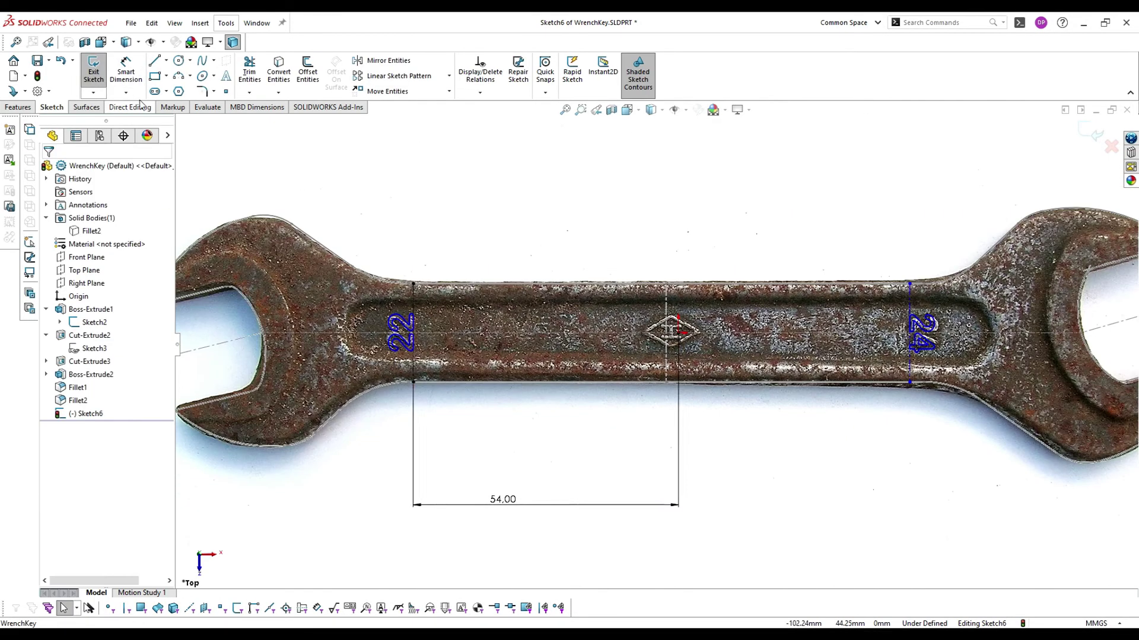
- Dimension the 24 text's construction line 48 mm from the origin
left_click(125, 72)
left_click(679, 334)
left_click(910, 360)
left_click(787, 504)
type("48")
key("Return")
left_click(792, 516)
- Trace the diamond emblem on the handle with four lines and connect its upper and lower corners with a vertical line
scroll(687, 327, "down", 6)
left_click(154, 61)
scroll(650, 354, "down", 2)
left_click(531, 343)
left_click(631, 395)
left_click(734, 342)
left_click(628, 285)
left_click(532, 342)
left_click(629, 284)
left_click(631, 396)
key("Escape")
- Make the diamond's vertical diagonal construction geometry and centre it on the handle's horizontal centreline
left_click(631, 352)
left_click(678, 319)
left_click(686, 304)
left_click(632, 342)
left_click(656, 342, "ctrl")
left_click(694, 315)
- Offset the diamond outline outward by 0.5 mm as a full chain
left_click(681, 371)
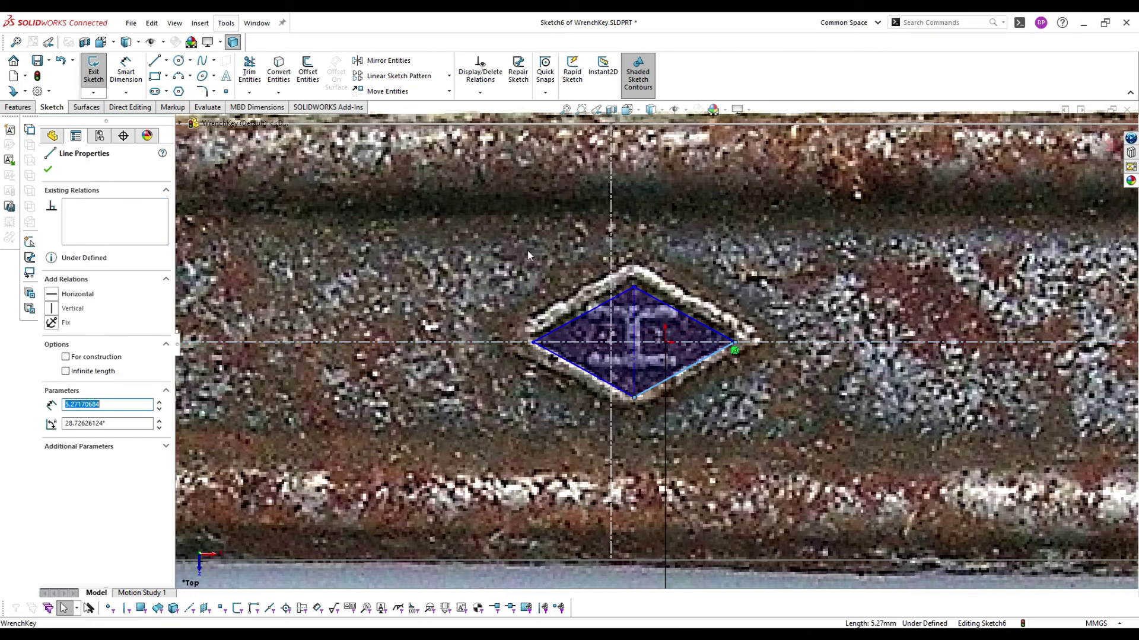
left_click(308, 71)
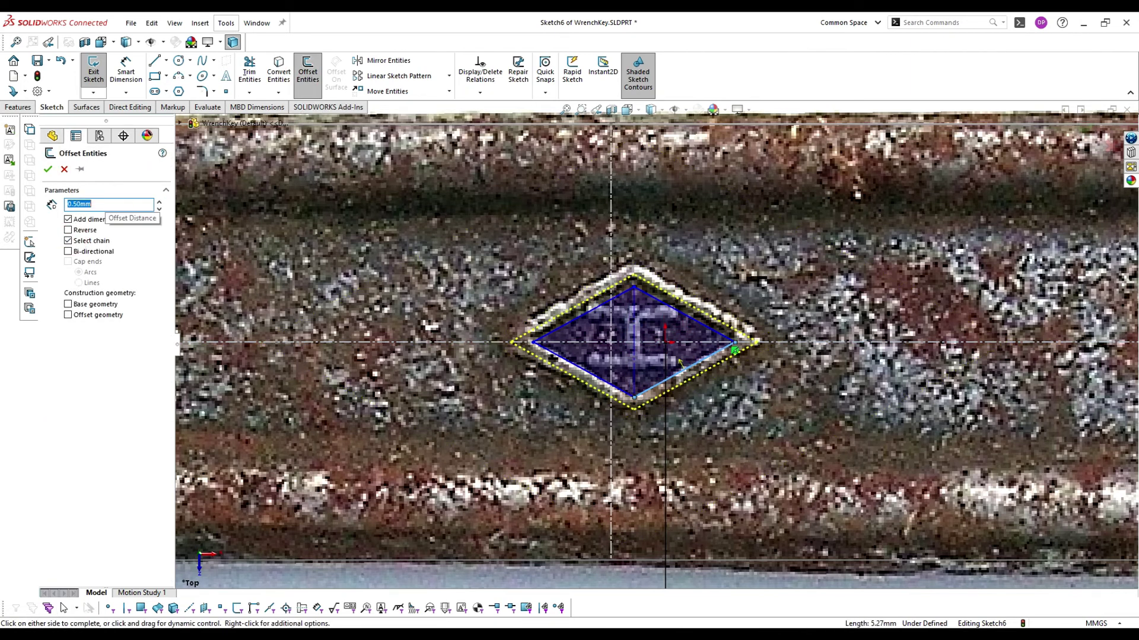
scroll(657, 343, "down", 1)
left_click(48, 170)
- Round the four corners of the outer diamond with 0.3 mm sketch fillets
left_click(201, 91)
left_click(630, 261)
left_click(481, 342)
left_click(778, 343)
left_click(630, 424)
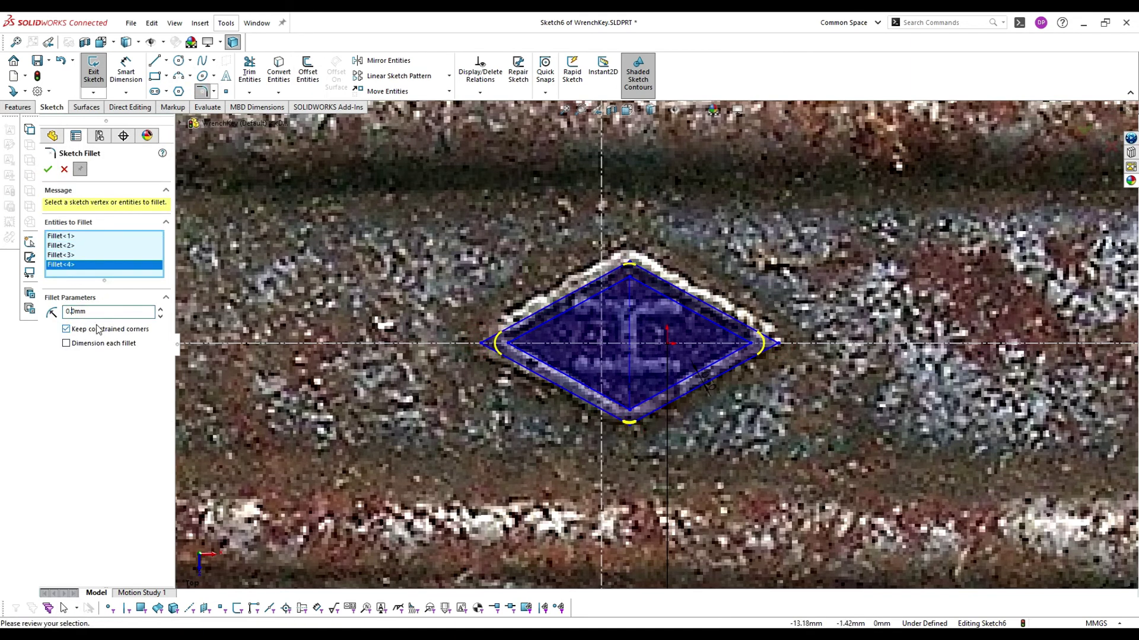
left_click(48, 170)
- Stretch the diamond vertically by moving the upper corner of its inner outline outward to fit the pictured emblem
scroll(632, 342, "down", 3)
key("Escape")
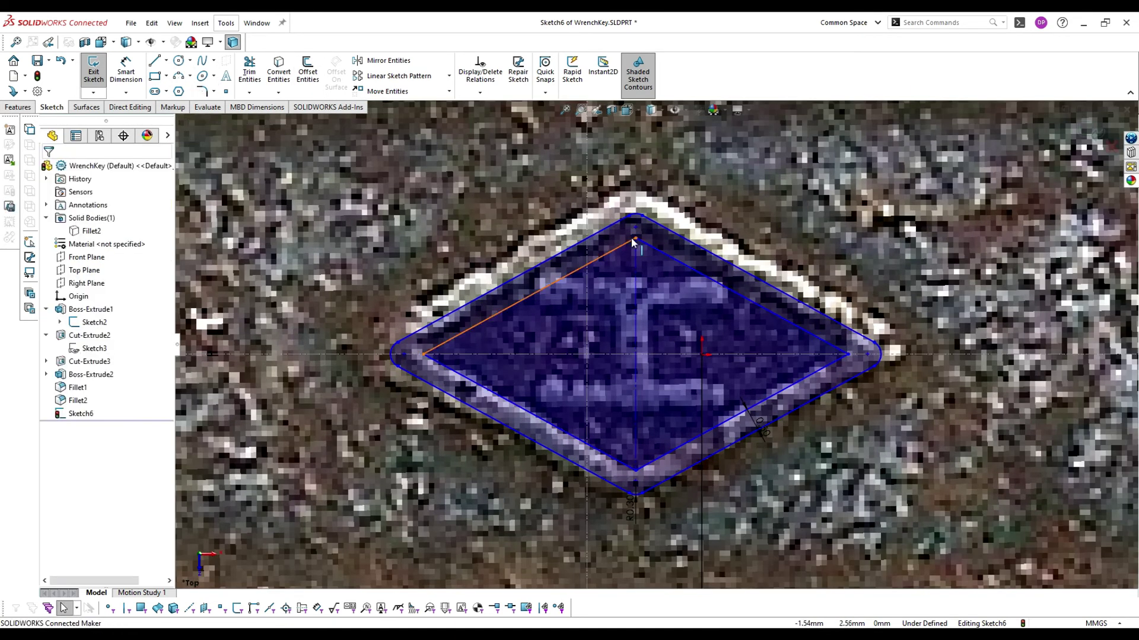
left_click_drag(635, 238, 634, 225)
left_click(635, 334)
- Sketch a vertical construction line about 3.4 mm long inside the diamond, along the right end of the pictured H
left_click(153, 64)
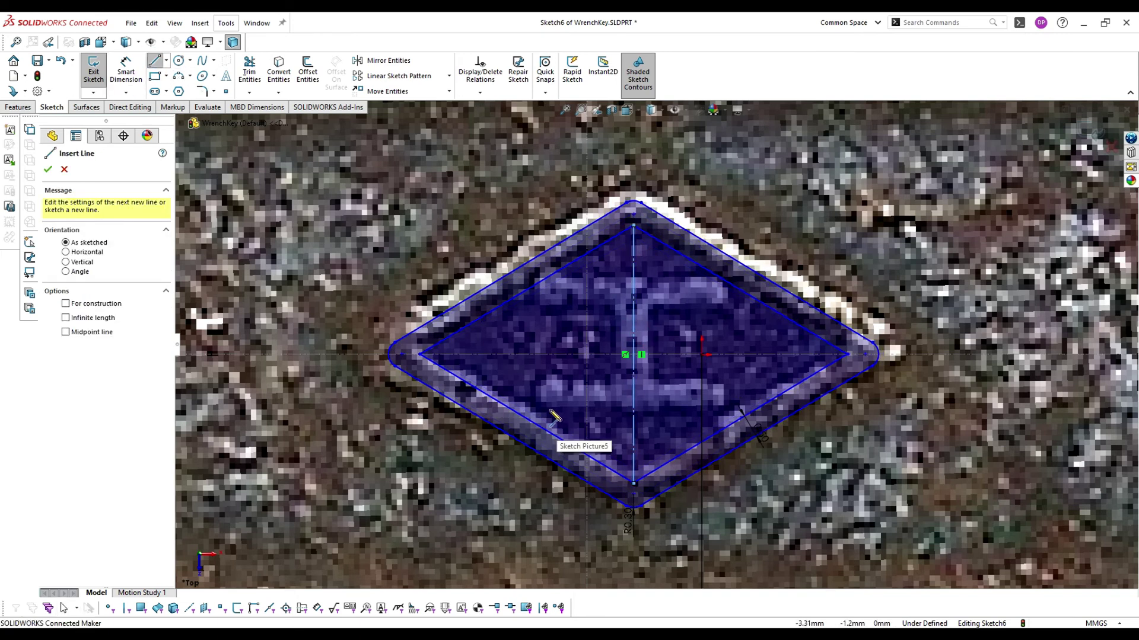
left_click(727, 282)
left_click(727, 426)
key("Escape")
left_click(728, 377)
left_click(727, 332)
left_click(777, 285)
left_click_drag(727, 313, 718, 314)
- Add the flipped, centred sketch text "H" along the diamond's inner construction line in Arial Rounded MT Bold
left_click(226, 76)
left_click(96, 286)
type("H")
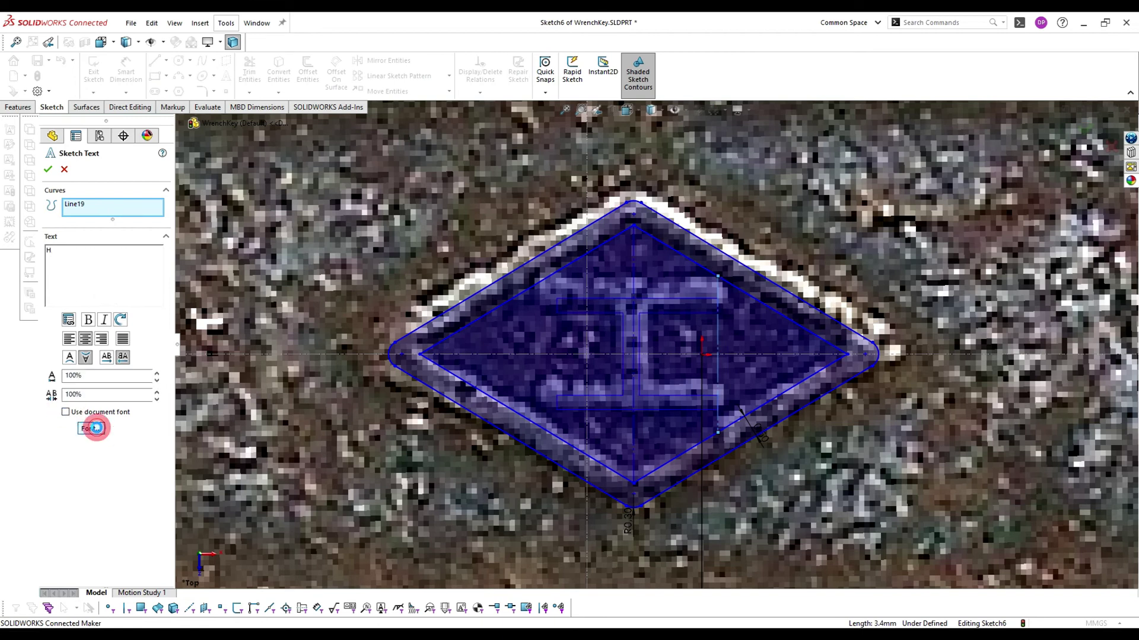
left_click(92, 428)
left_click(689, 269)
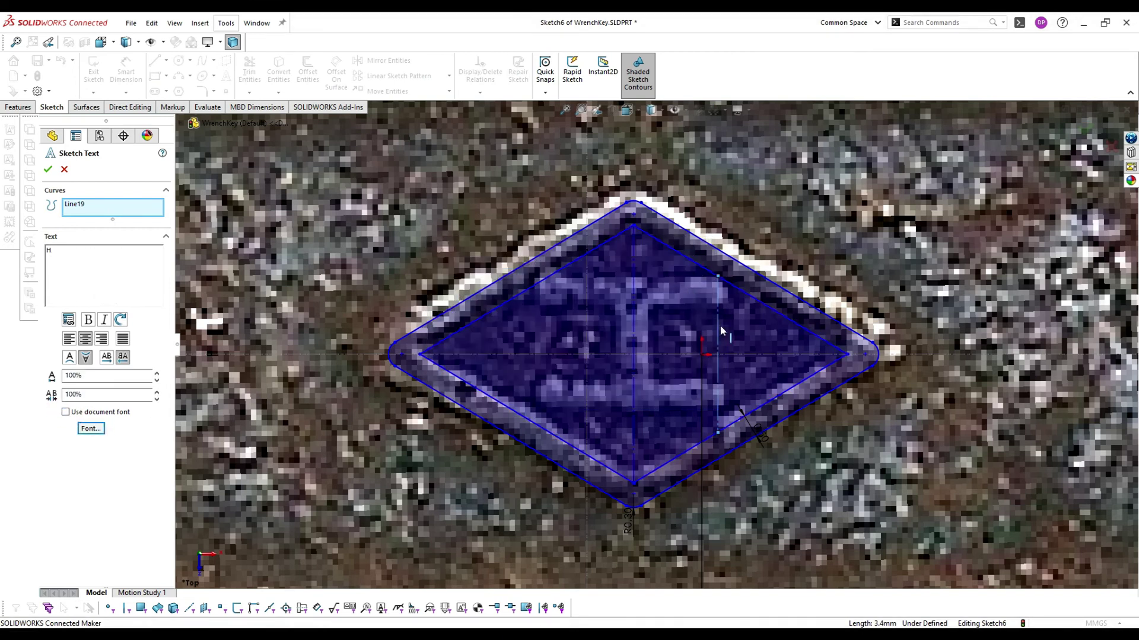
left_click(48, 169)
- Change the H text's point size and shift its construction line so the letter sits centred inside the diamond
left_click(90, 428)
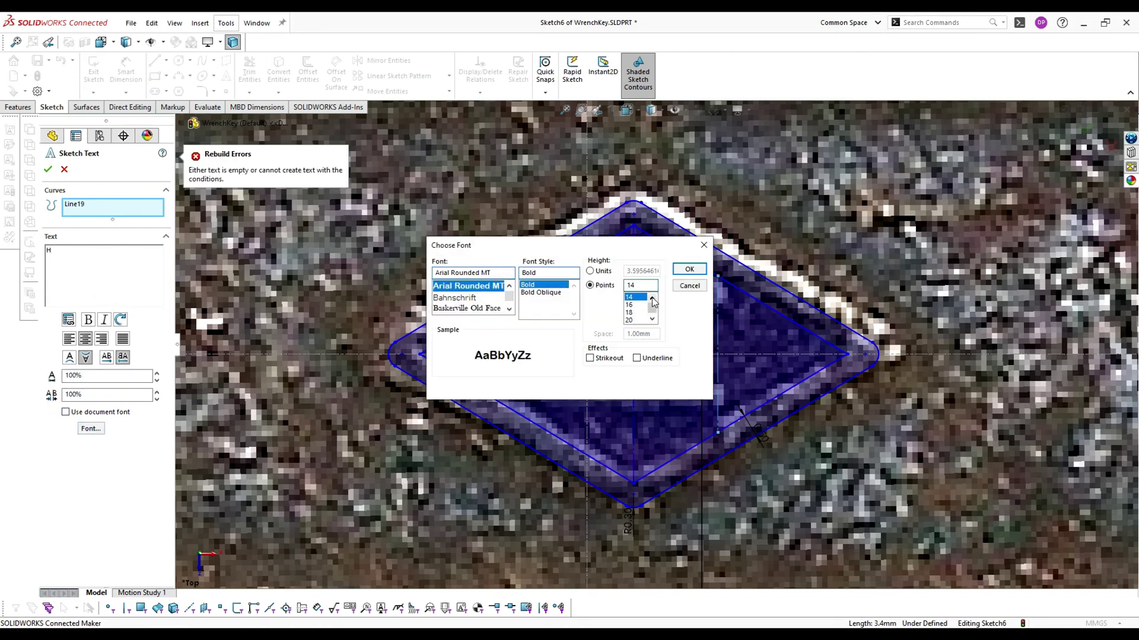
left_click(689, 269)
left_click(719, 339)
left_click(718, 330)
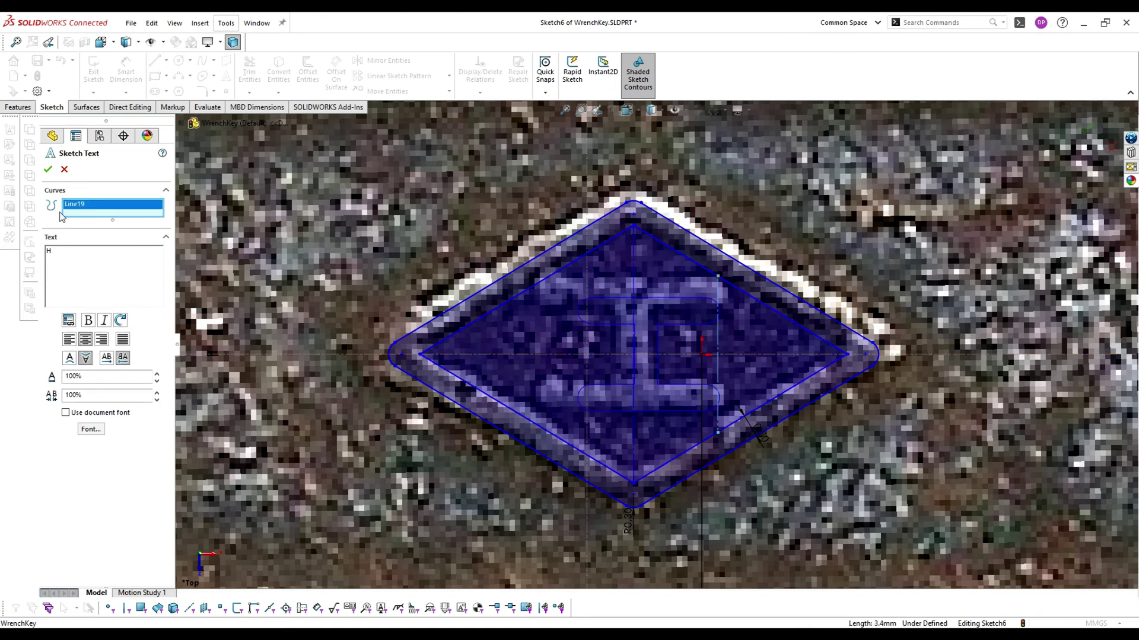
left_click(48, 169)
left_click_drag(719, 300, 704, 303)
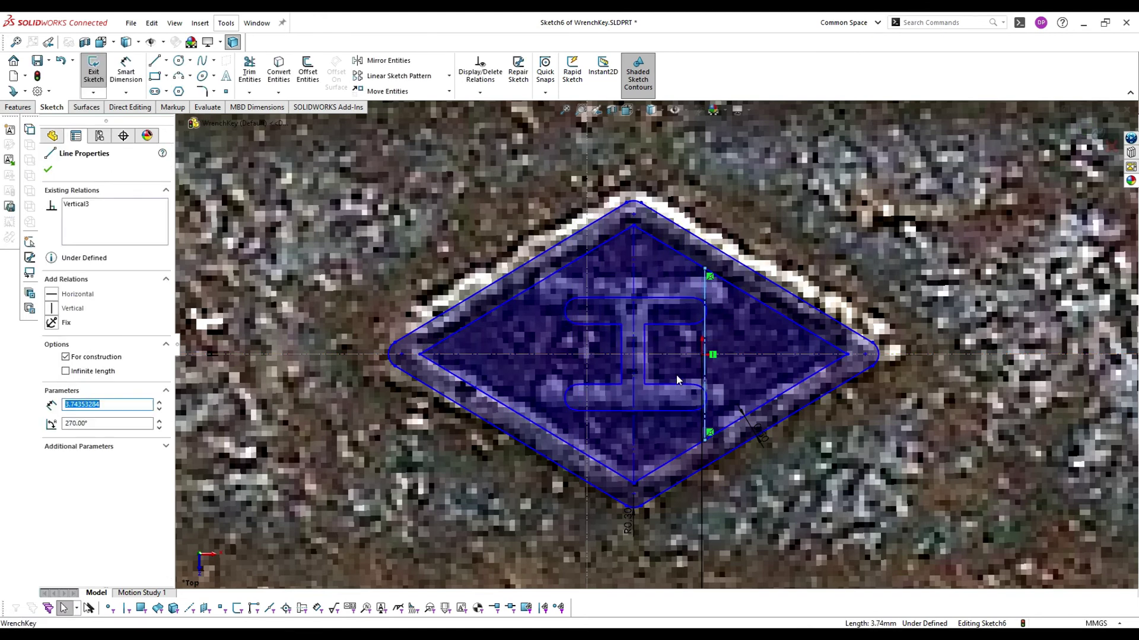
double_click(653, 300)
key("Escape")
left_click(663, 326)
left_click(663, 327)
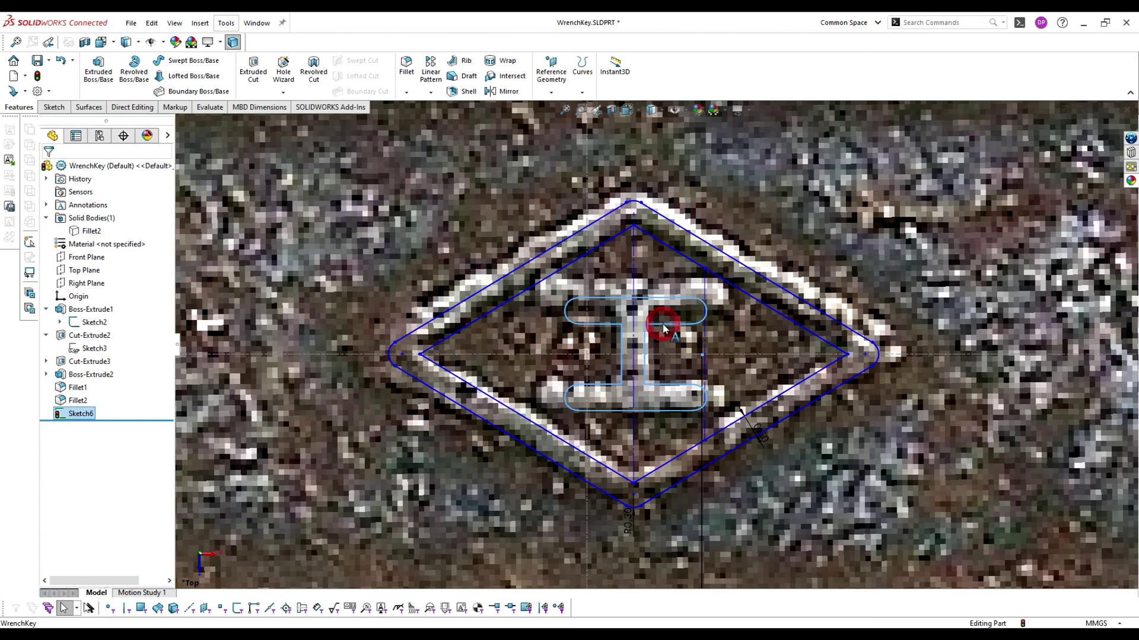
scroll(663, 329, "up", 10)
left_click(473, 230)
key("Return")
left_click(1111, 138)
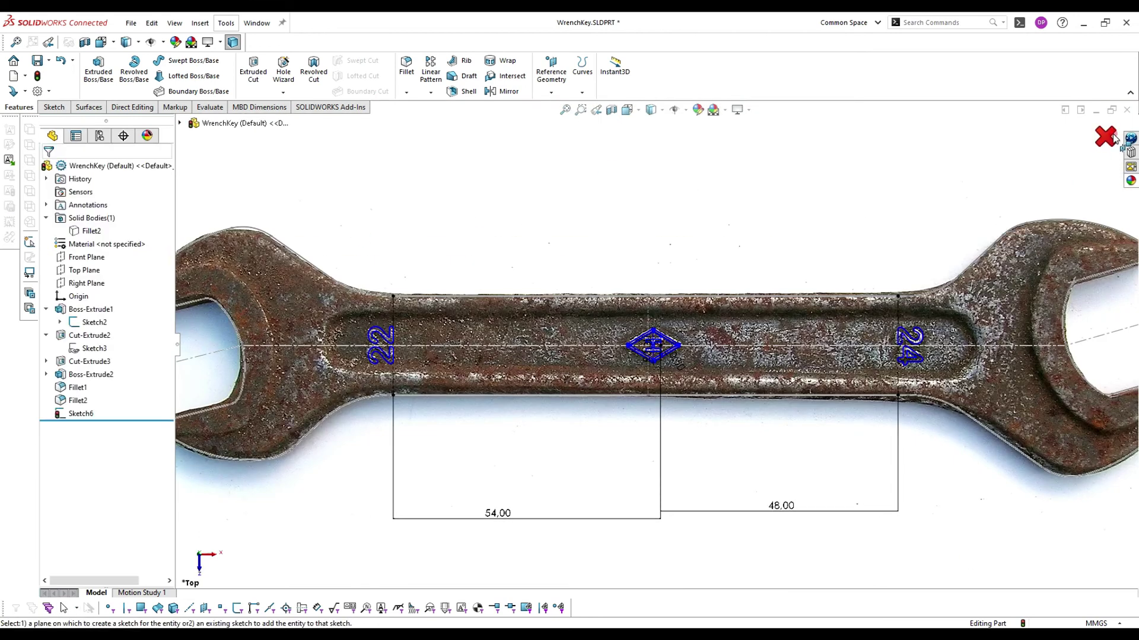
- Try to extrude the text sketch with the diamond frame region 0.3 mm without merging the result
left_click(99, 67)
left_click(180, 124)
left_click(224, 174)
left_click(242, 169)
scroll(587, 355, "down", 2)
middle_click_drag(676, 314, 681, 284)
scroll(713, 360, "down", 10)
left_click(356, 309)
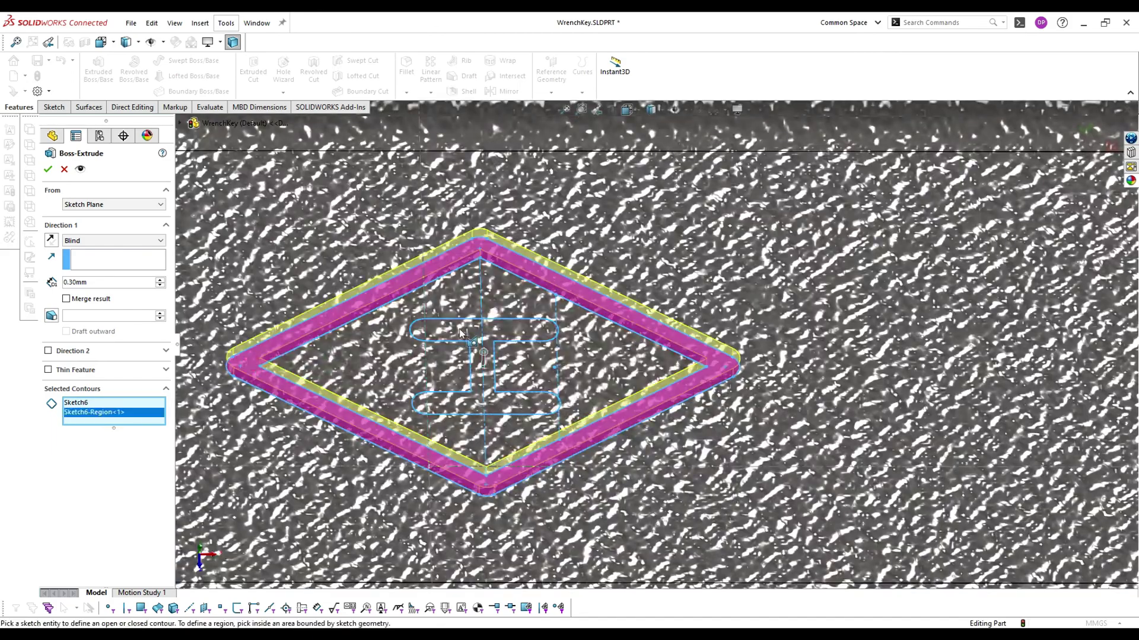
key("Escape")
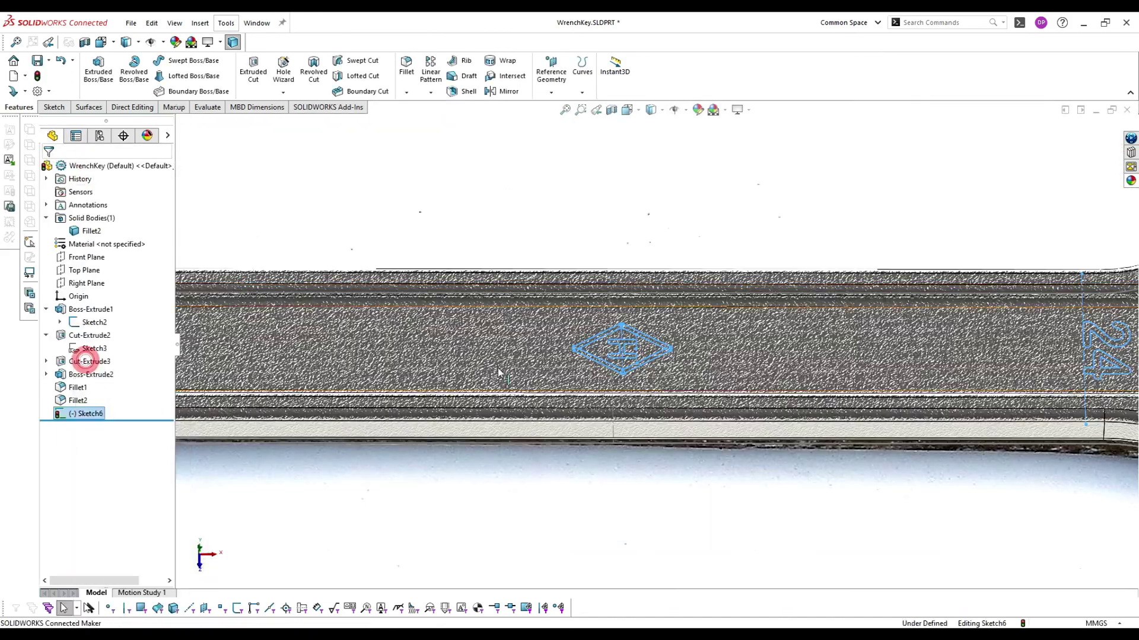
- Delete the diamond outlines around the H from the text sketch
scroll(652, 344, "down", 4)
left_click(642, 386)
key("Delete")
key("Return")
scroll(662, 388, "up", 1)
left_click(599, 350)
key("Delete")
- Reopen the H sketch text and choose a different font point size for it
double_click(602, 373)
left_click(91, 426)
left_click(634, 308)
left_click(688, 269)
left_click(49, 172)
key("f")
- Extrude the 22, H and 24 sketch texts as raised lettering on the handle
left_click(18, 106)
left_click(97, 71)
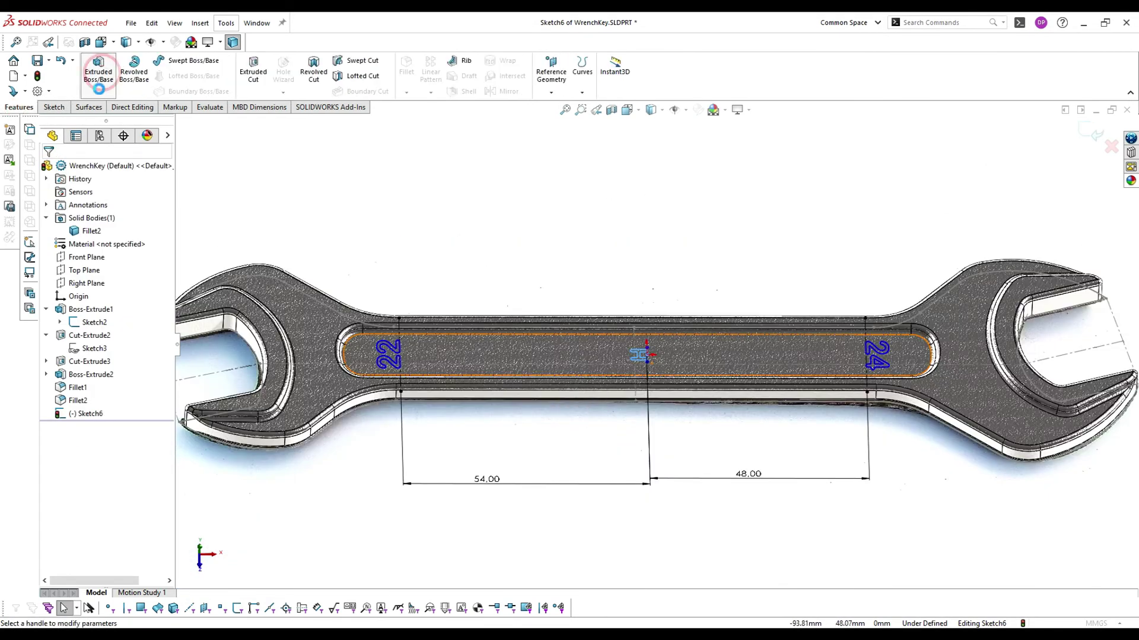
left_click(47, 170)
left_click(640, 460)
- Switch to the Top view, start a new sketch on the handle face and hide the solid body
left_click(627, 109)
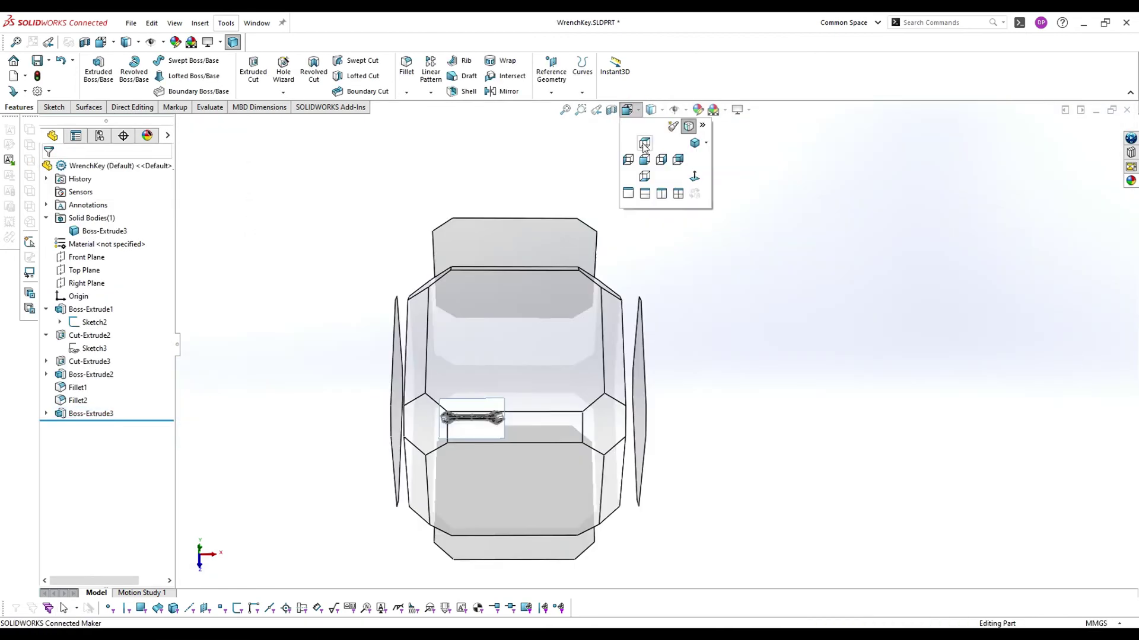
left_click(643, 145)
scroll(665, 354, "down", 6)
left_click(98, 232)
left_click(427, 331)
left_click(456, 305)
right_click(111, 231)
left_click(120, 213)
- Sketch a near-vertical construction line about 5.1 mm long through the H between the reference diamond's upper and lower corners
left_click(166, 61)
left_click(181, 89)
scroll(551, 357, "down", 7)
left_click(595, 199)
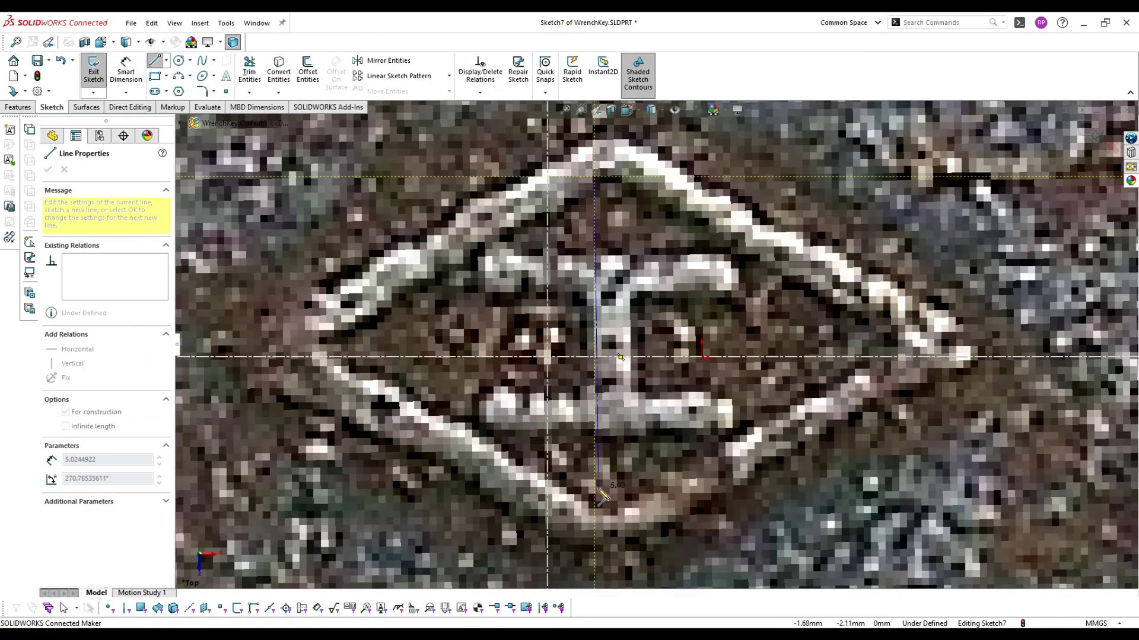
left_click(594, 514)
key("Escape")
- Constrain the construction line with a Midpoint relation at the H's center point on the horizontal centerline
right_click(595, 328)
left_click(617, 343)
left_click(624, 358, "ctrl")
left_click(654, 306)
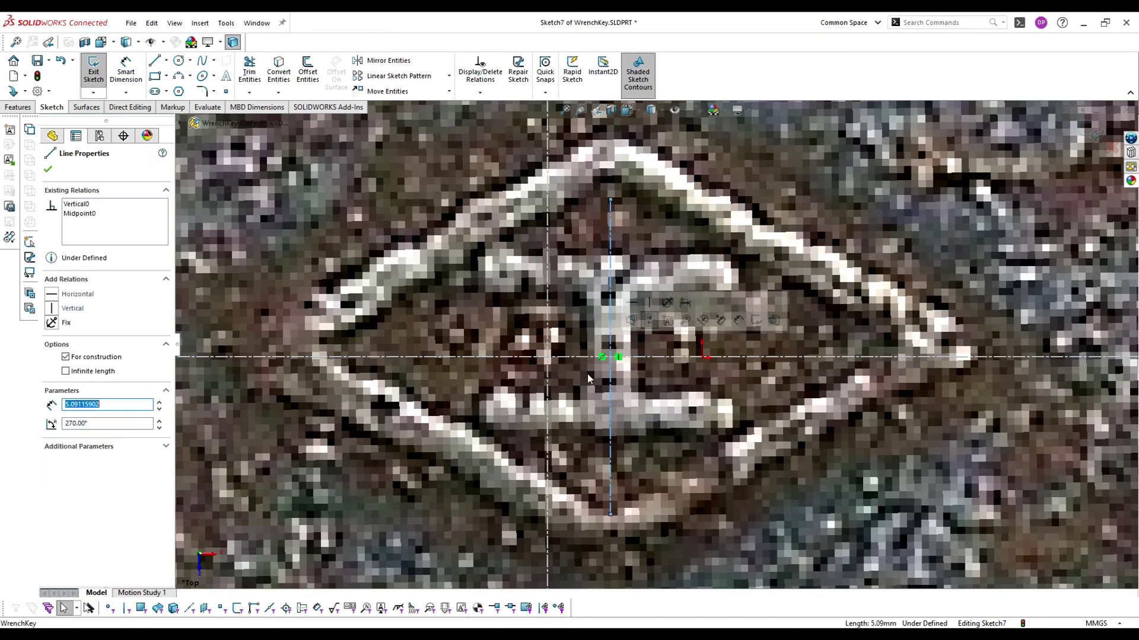
- Show the hidden wrench body again while the diamond sketch stays open
scroll(623, 295, "up", 7)
left_click(179, 124)
left_click(193, 175)
right_click(240, 190)
key("Escape")
key("Escape")
left_click(90, 227)
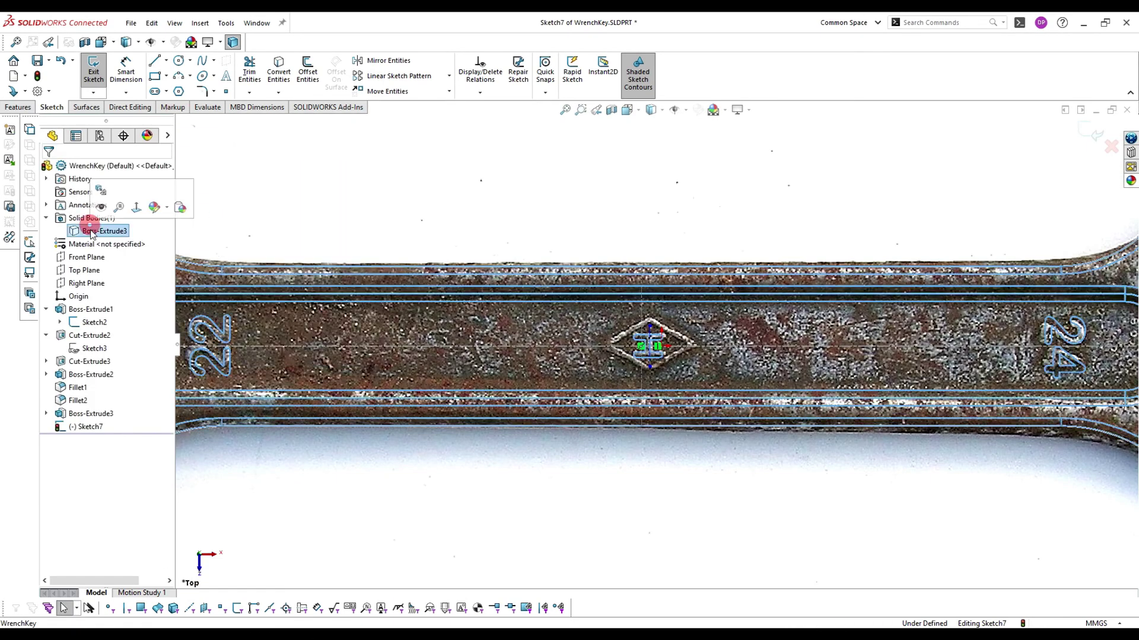
left_click(101, 207)
- Sketch a closed four-line diamond around the raised H, with its upper and lower corners on the vertical construction line's ends
scroll(653, 344, "down", 10)
left_click(617, 332)
scroll(617, 332, "up", 4)
left_click(157, 59)
left_click(160, 61)
left_click(636, 235)
left_click(353, 368)
left_click(636, 500)
left_click(908, 367)
left_click(636, 234)
- Apply an Equal relation to the diamond's two upper sides
left_click(621, 247, "ctrl")
left_click(727, 193)
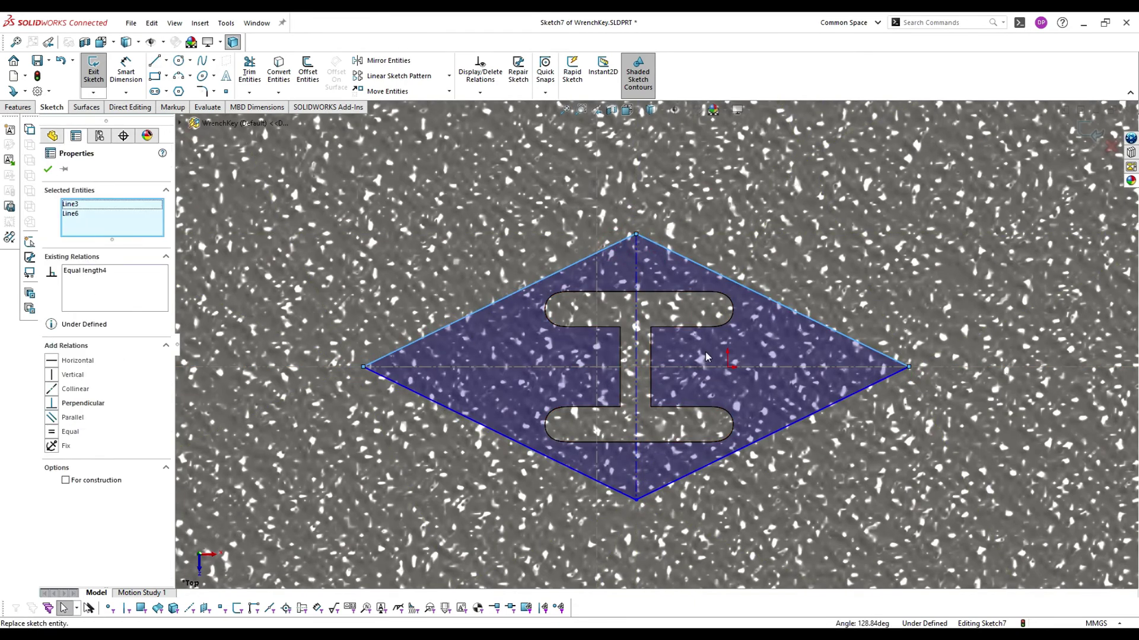
left_click(408, 263)
- Round all four corners of the diamond with 0.10 mm sketch fillets
scroll(408, 262, "up", 1)
left_click(202, 91)
type("0.")
left_click(412, 363)
left_click(640, 253)
left_click(640, 475)
left_click(866, 363)
left_click(48, 170)
left_click(597, 336)
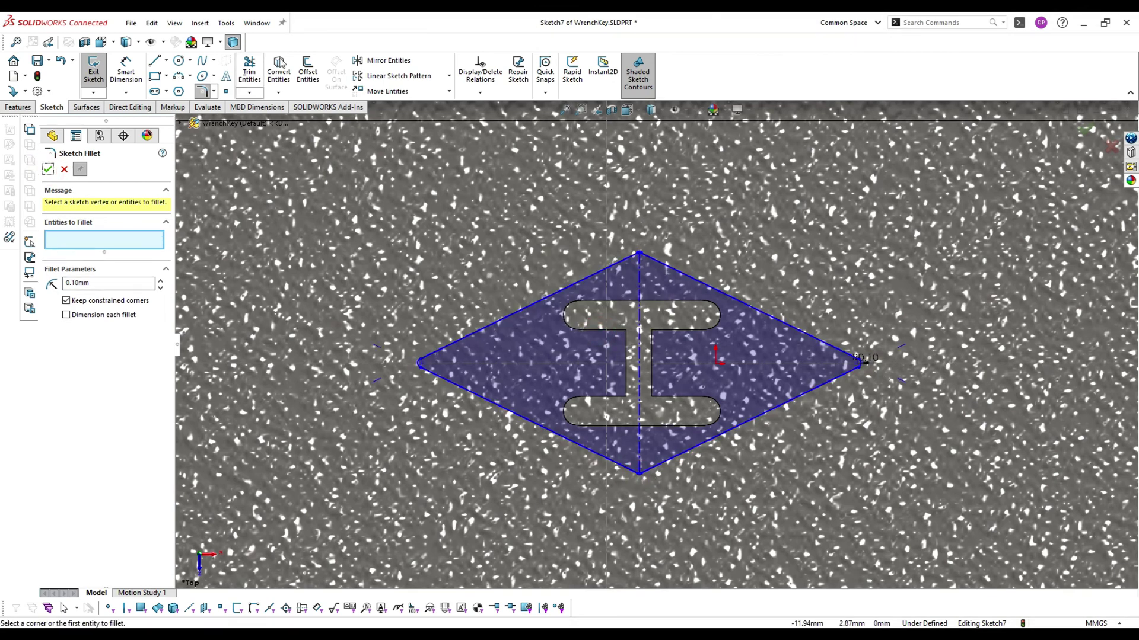
- Offset the diamond outline and extrude the resulting border as a raised frame around the H
left_click(306, 63)
left_click(592, 274)
left_click(48, 169)
left_click(18, 107)
left_click(99, 62)
left_click(45, 169)
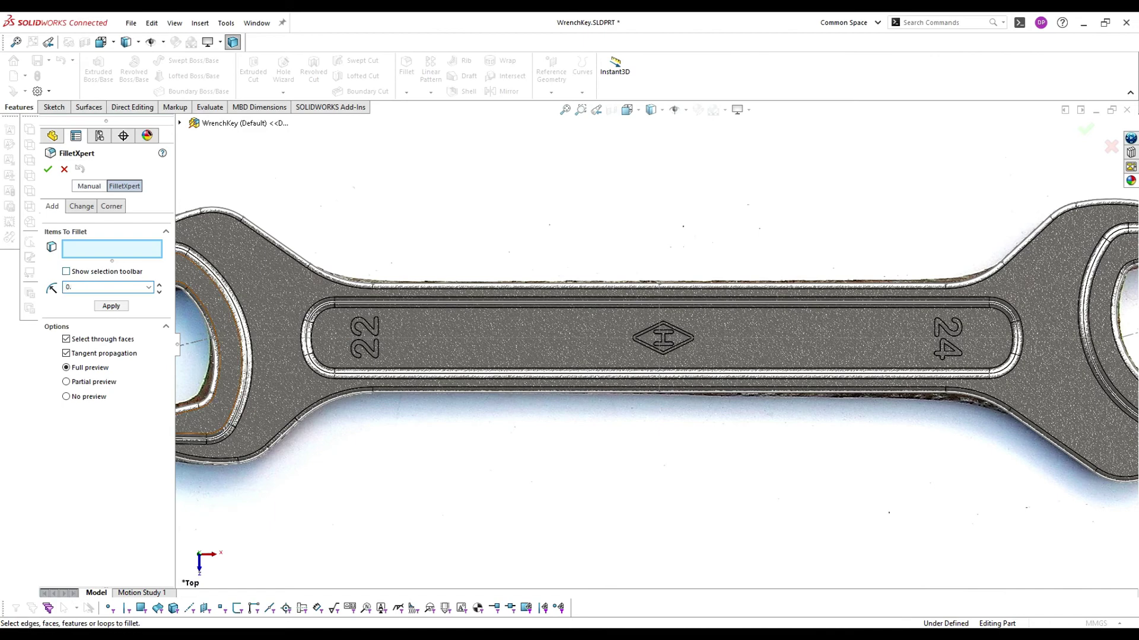
- Set up a 0.10 mm fillet and select the recessed handle face plus the diamond and H faces
key("BackSpace")
left_click(599, 329)
scroll(655, 342, "down", 6)
left_click(655, 341)
scroll(653, 342, "down", 4)
left_click(715, 361)
left_click(742, 405)
- Add the faces of the raised 24 and 22 digits to the fillet and apply it, then hide Sketch2
scroll(741, 356, "up", 8)
middle_click_drag(1008, 353, 711, 363, "ctrl")
scroll(711, 364, "down", 6)
left_click(720, 378)
left_click(746, 369)
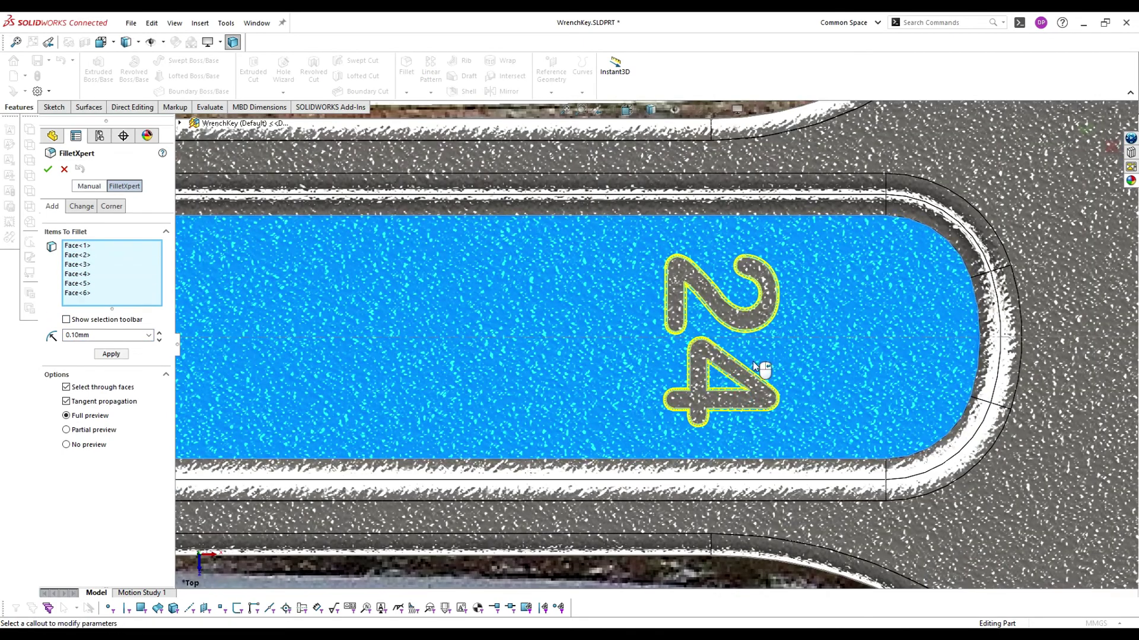
left_click(764, 323)
scroll(763, 389, "up", 4)
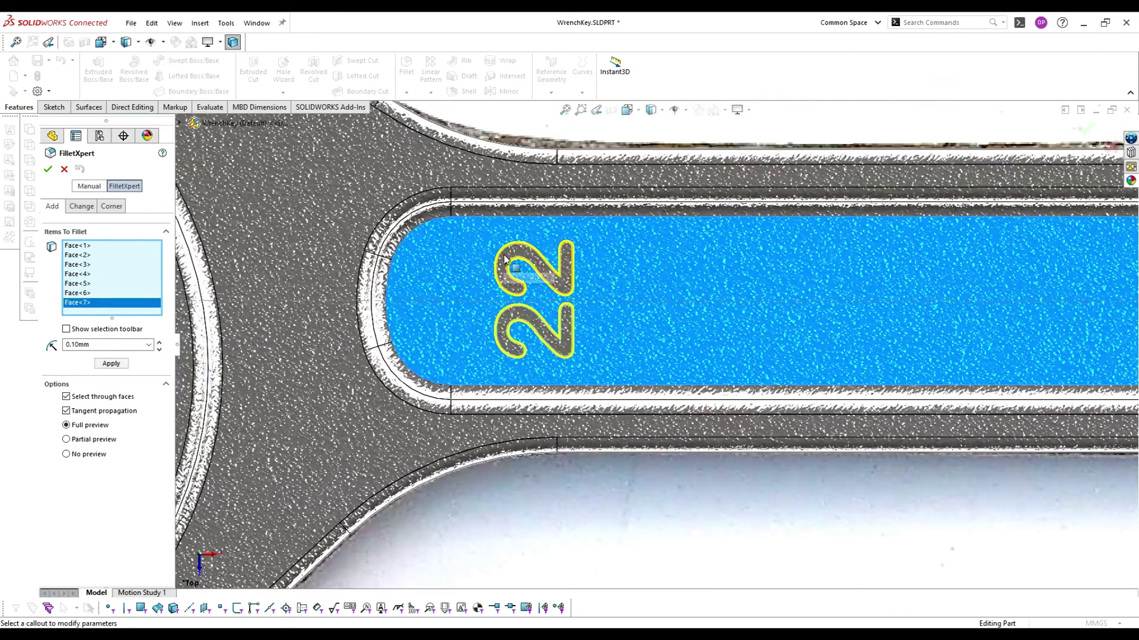
left_click(534, 269)
left_click(525, 316)
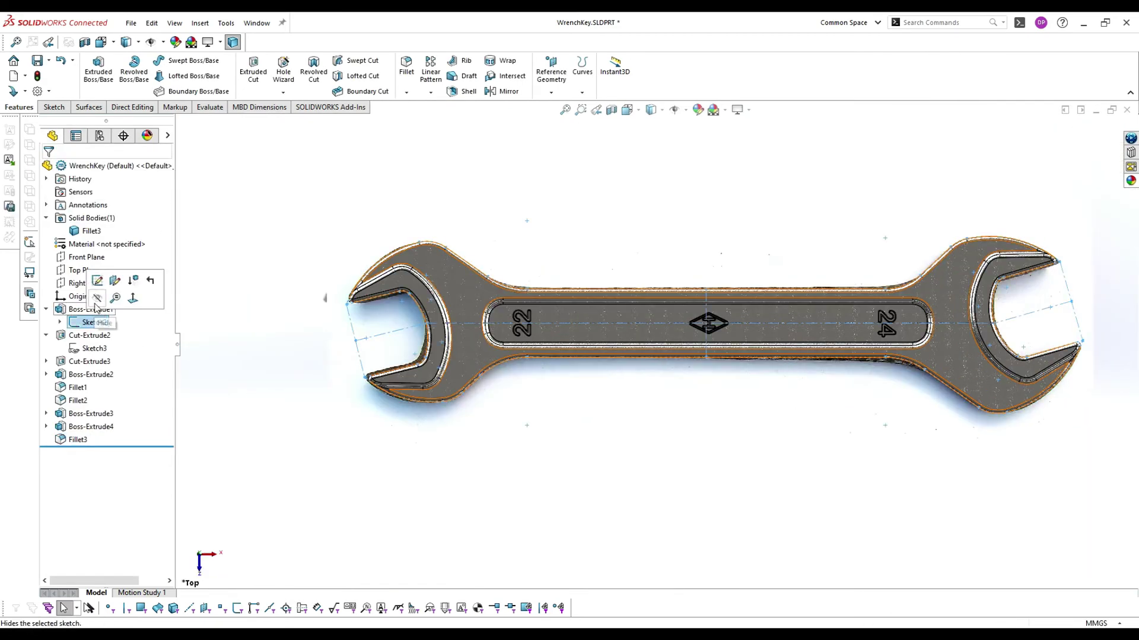
- Create a reference axis along the wrench handle from the Top Plane and a plane intersecting it
middle_click_drag(839, 394, 801, 263)
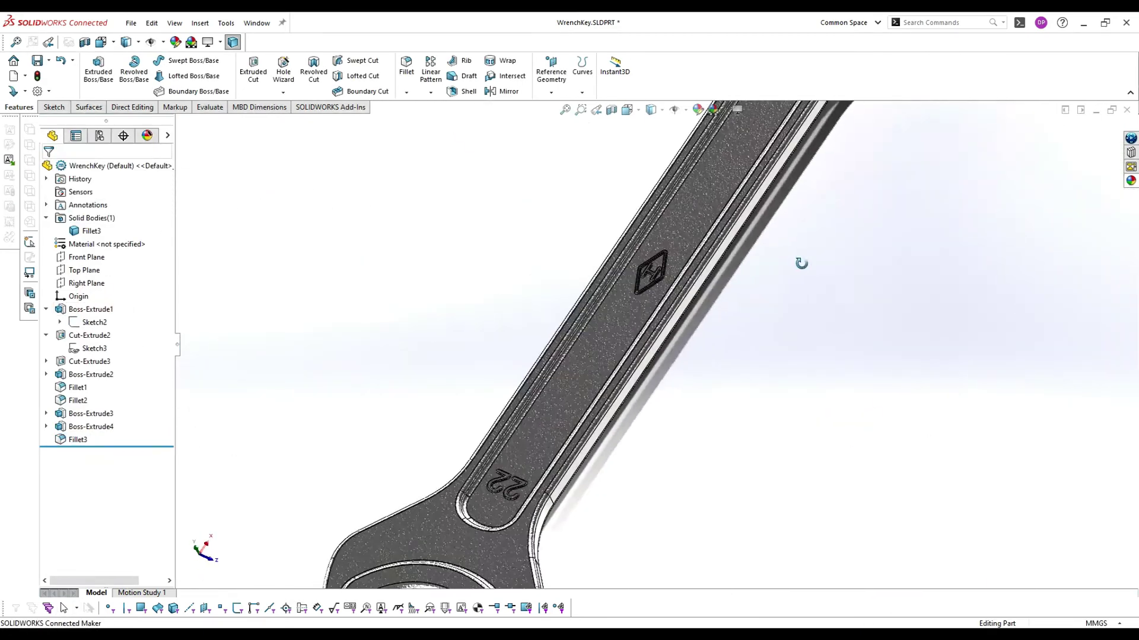
left_click(83, 269)
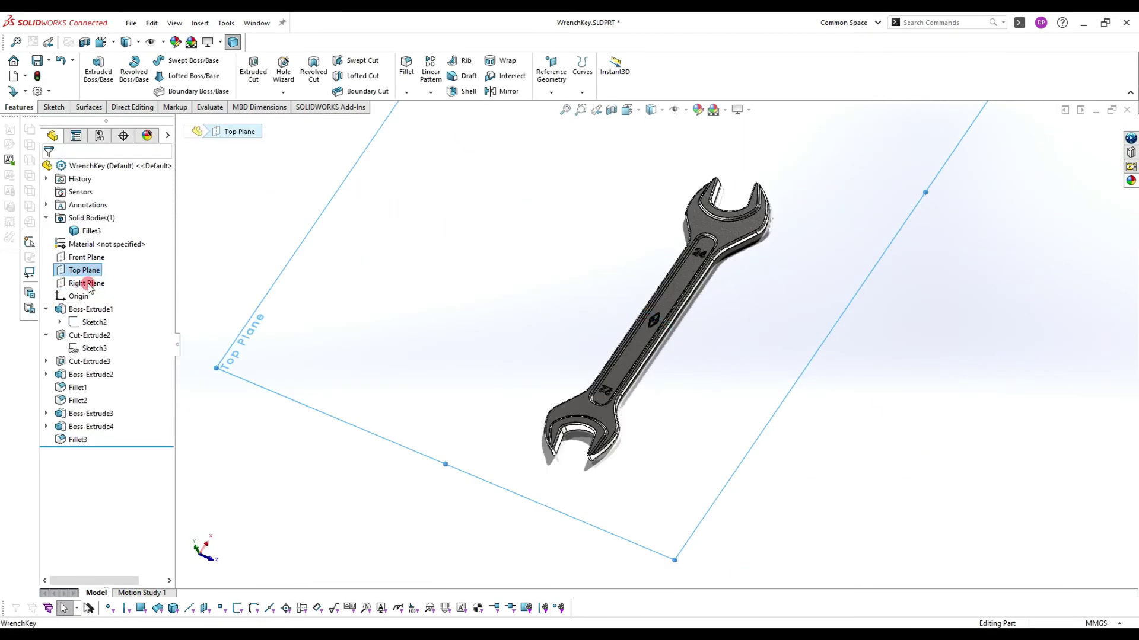
left_click(87, 283, "ctrl")
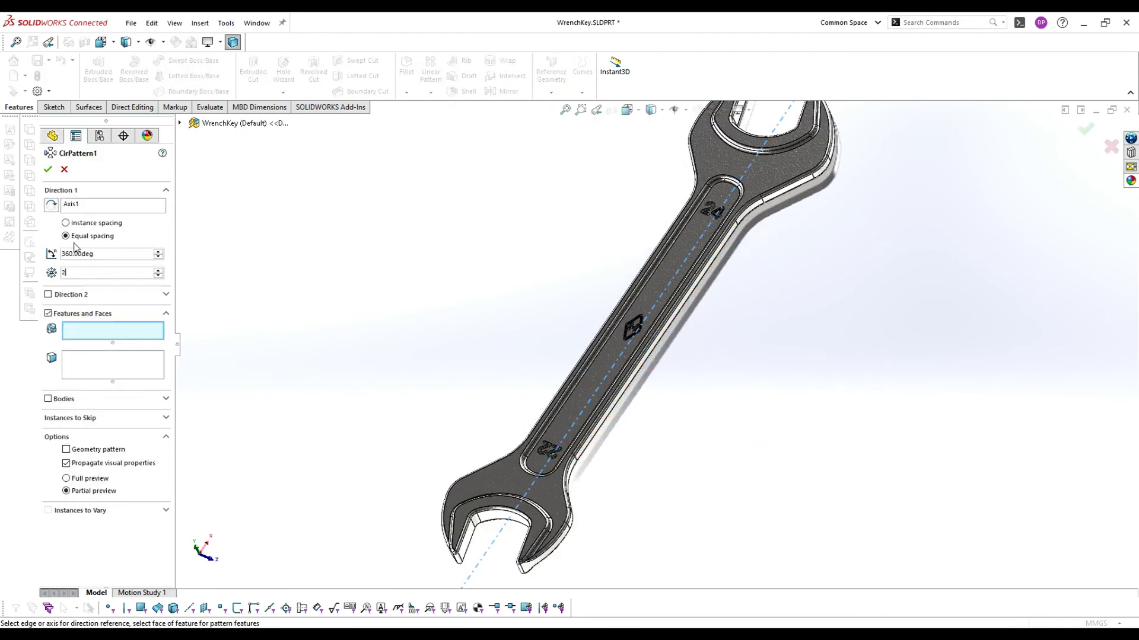
- Try to circular-pattern Boss-Extrude3, Boss-Extrude4 and Fillet3 about Axis1 with 2 equally spaced instances over 360 degrees
scroll(594, 437, "down", 8)
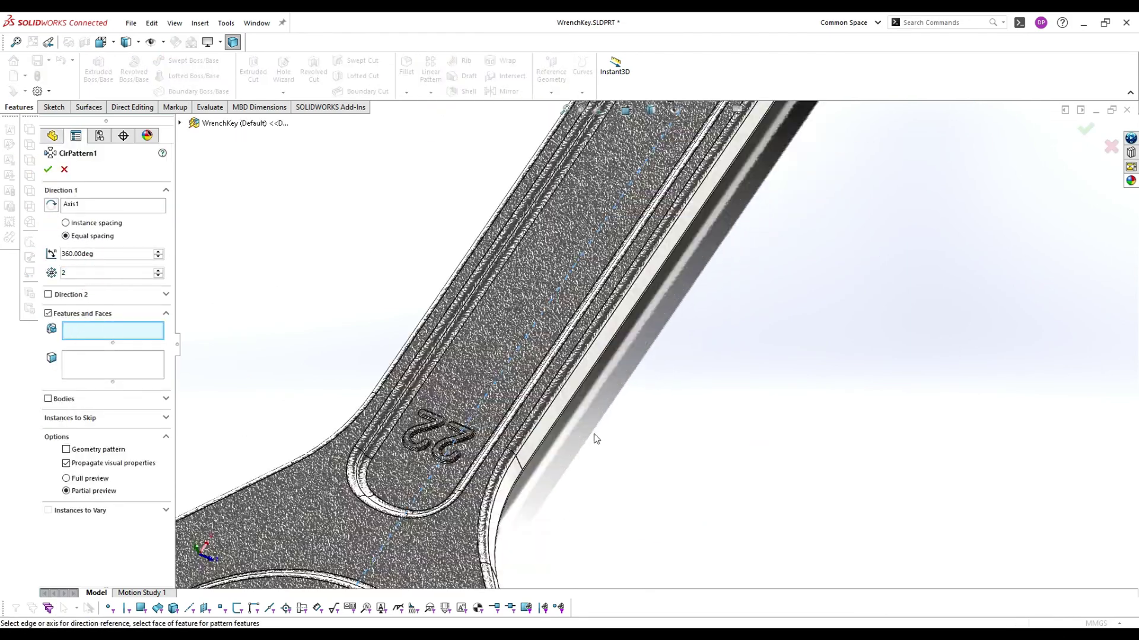
left_click(578, 380)
scroll(578, 379, "up", 6)
scroll(641, 350, "down", 10)
left_click(647, 356)
left_click(662, 360)
scroll(664, 360, "down", 10)
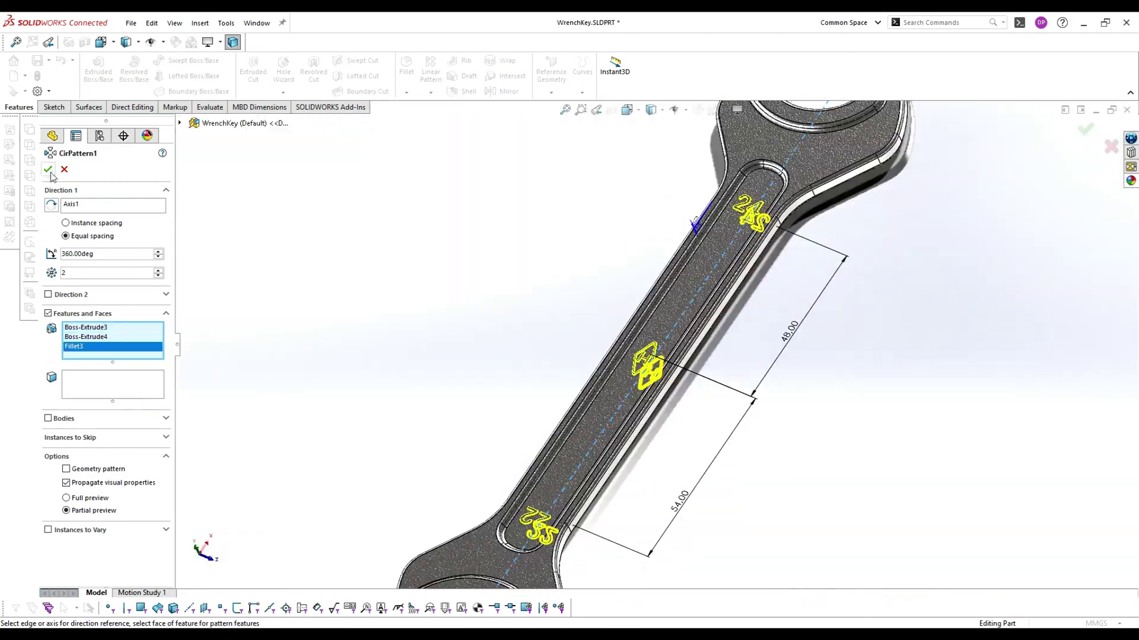
middle_click_drag(692, 224, 613, 267)
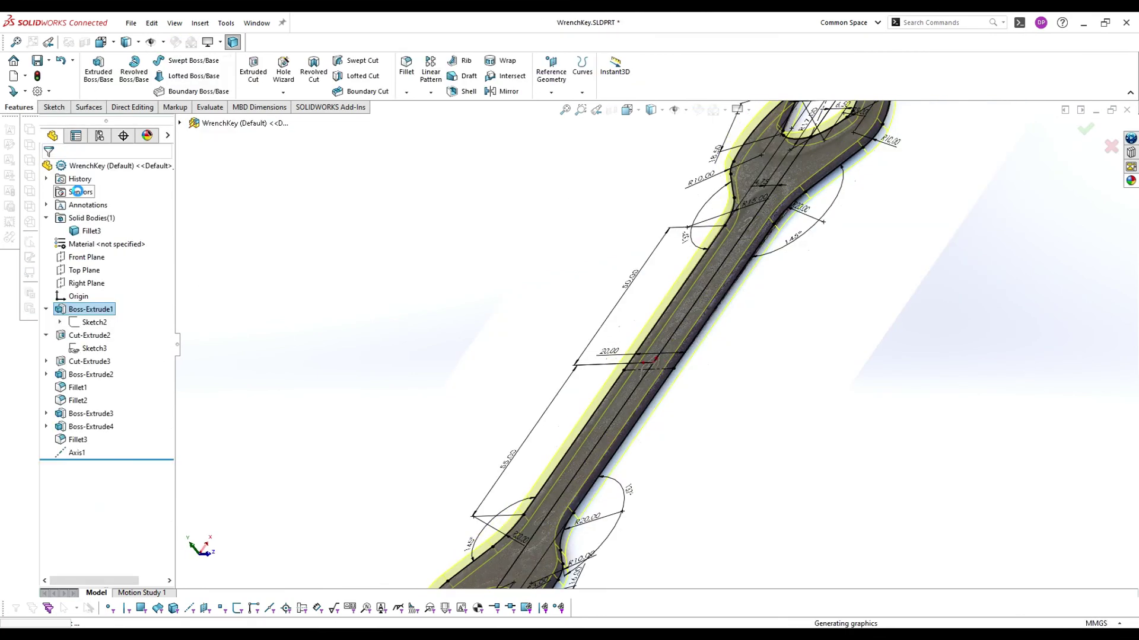
- Circular-pattern Boss-Extrude3, Fillet3 and Boss-Extrude4, selected in that order, about Axis1 with 2 equally spaced instances over 360 degrees
left_click(74, 452)
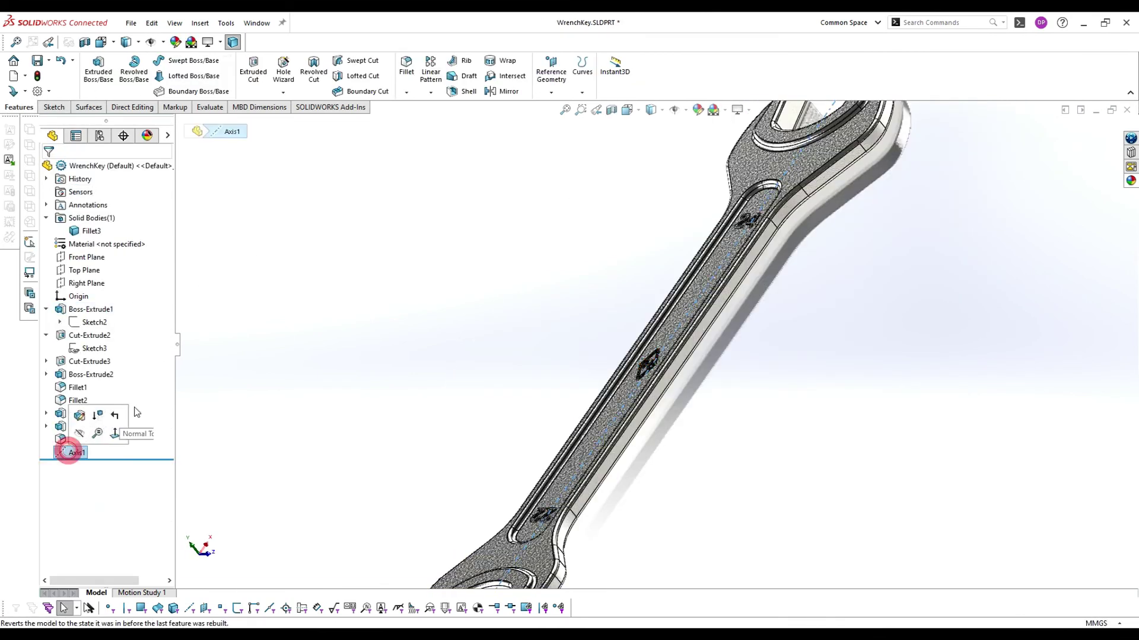
left_click(432, 94)
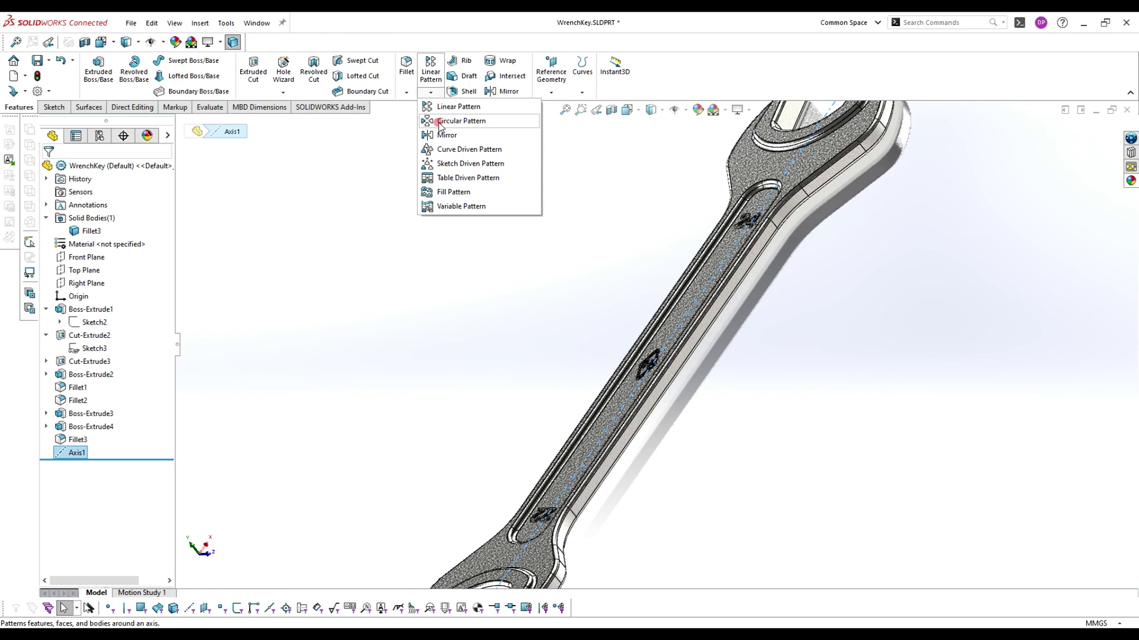
left_click(440, 122)
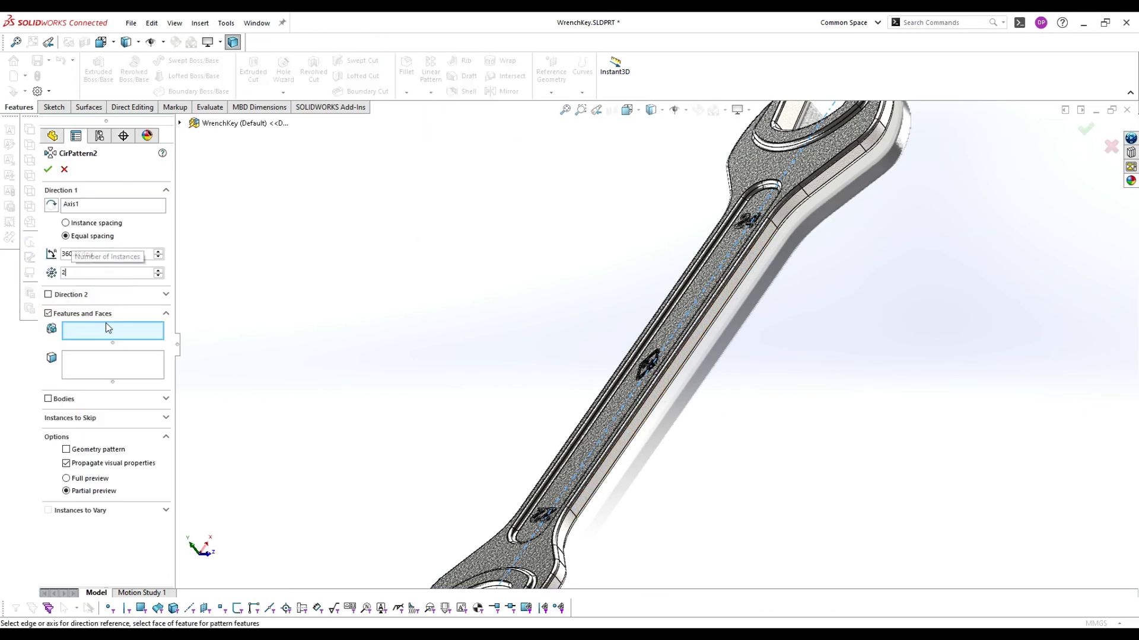
scroll(558, 463, "down", 6)
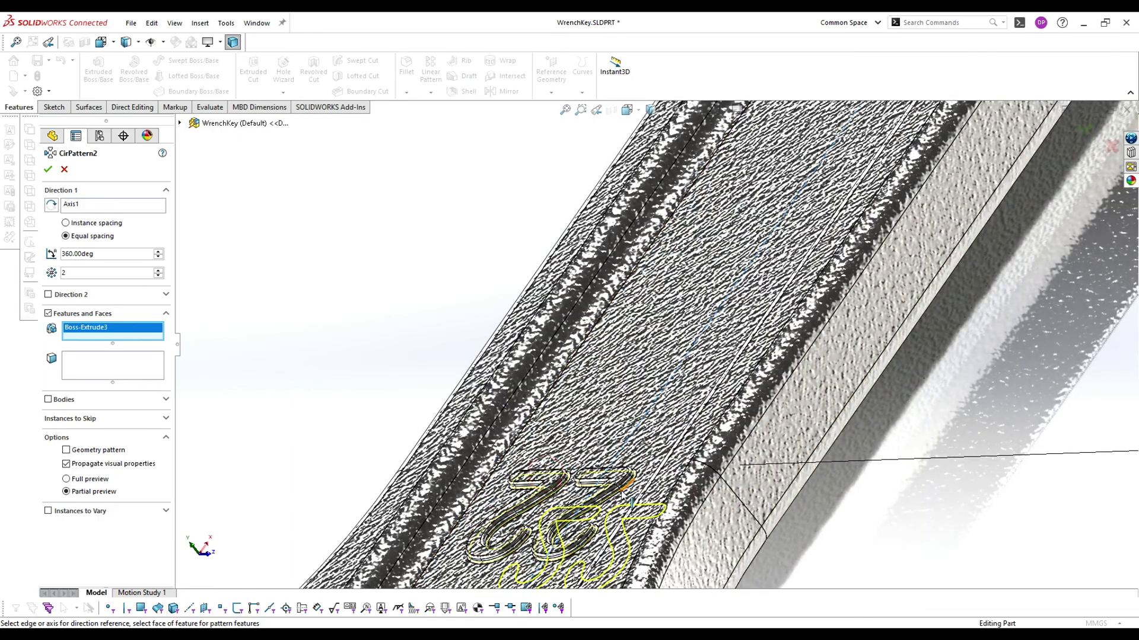
scroll(630, 501, "down", 3)
left_click(584, 386)
scroll(629, 360, "up", 3)
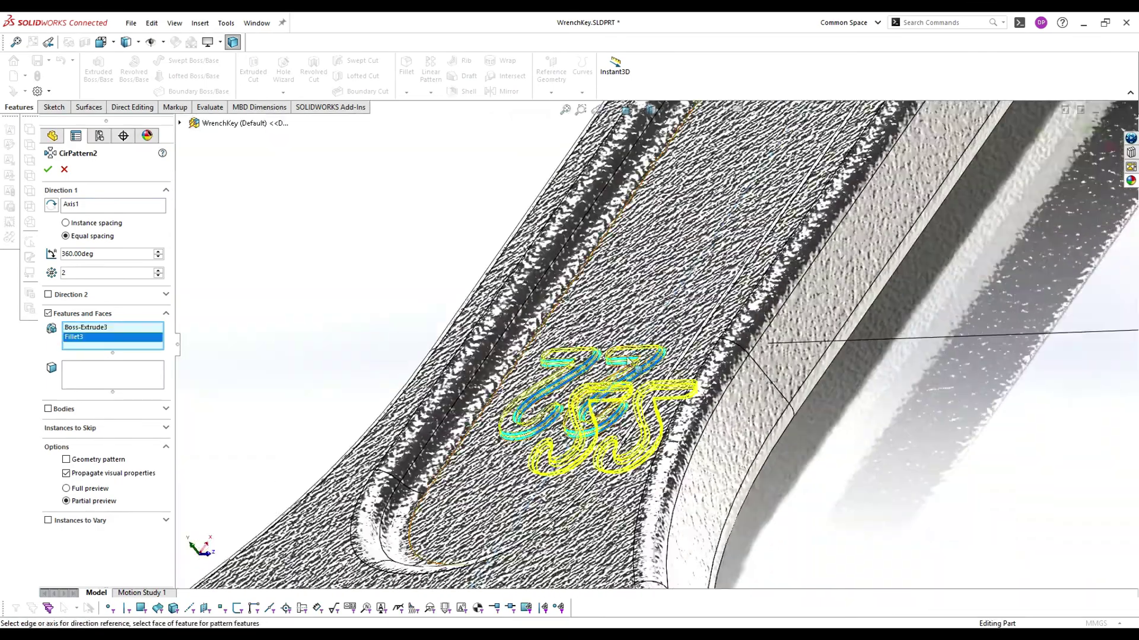
scroll(629, 360, "up", 5)
scroll(741, 201, "down", 8)
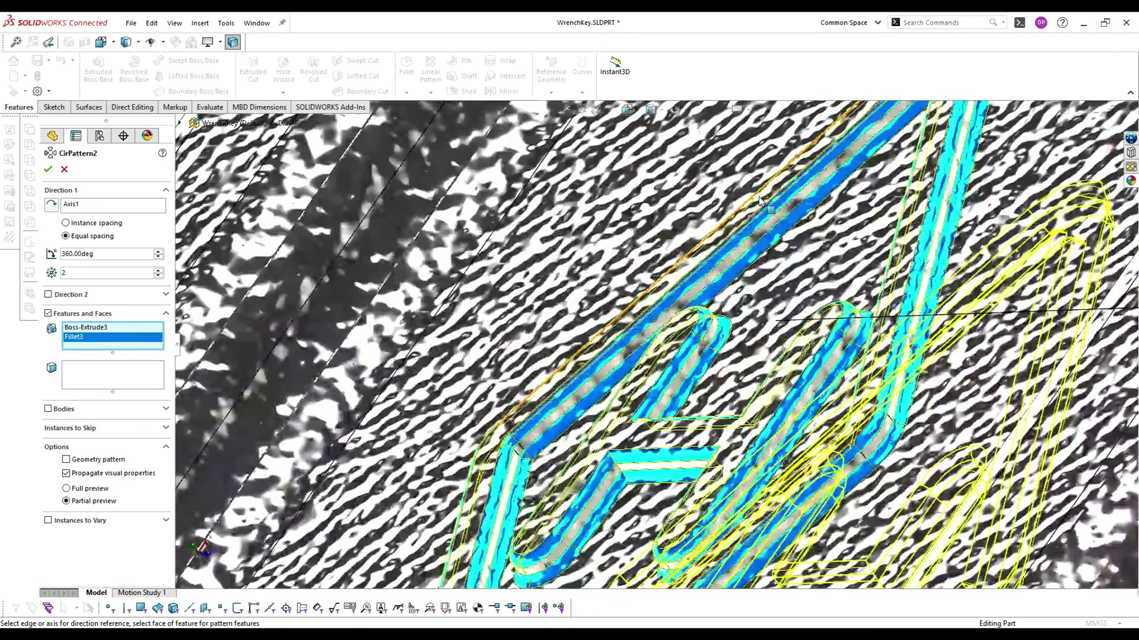
left_click(746, 217)
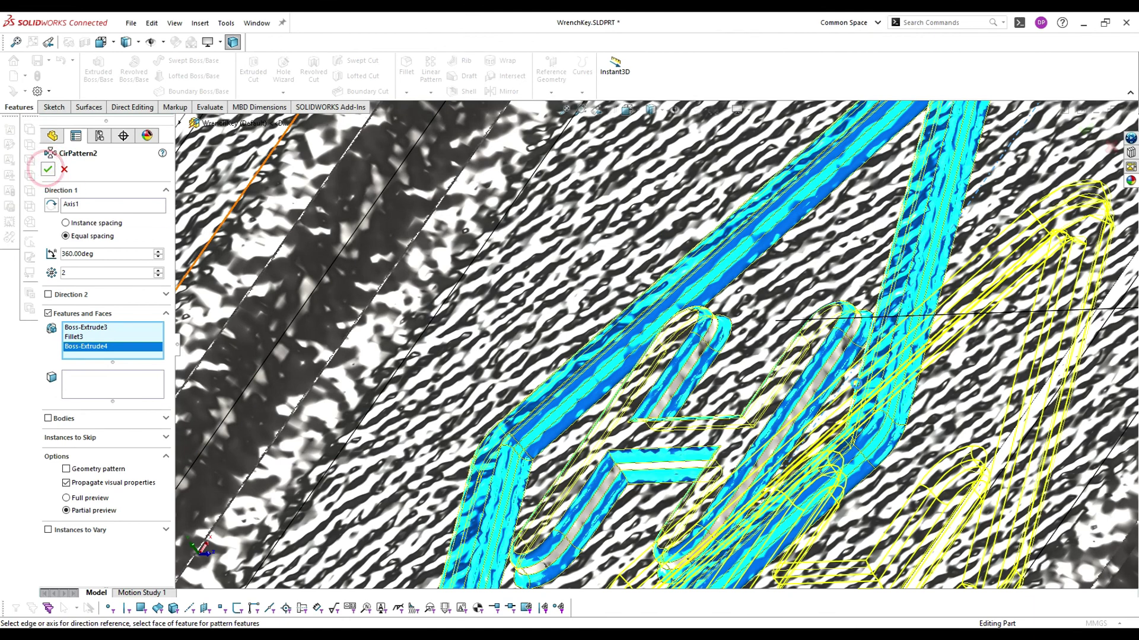
left_click(47, 170)
- Display the wrench shaded without edges, hide the reference axis and check the markings on both sides
scroll(700, 386, "up", 6)
middle_click_drag(698, 385, 762, 379)
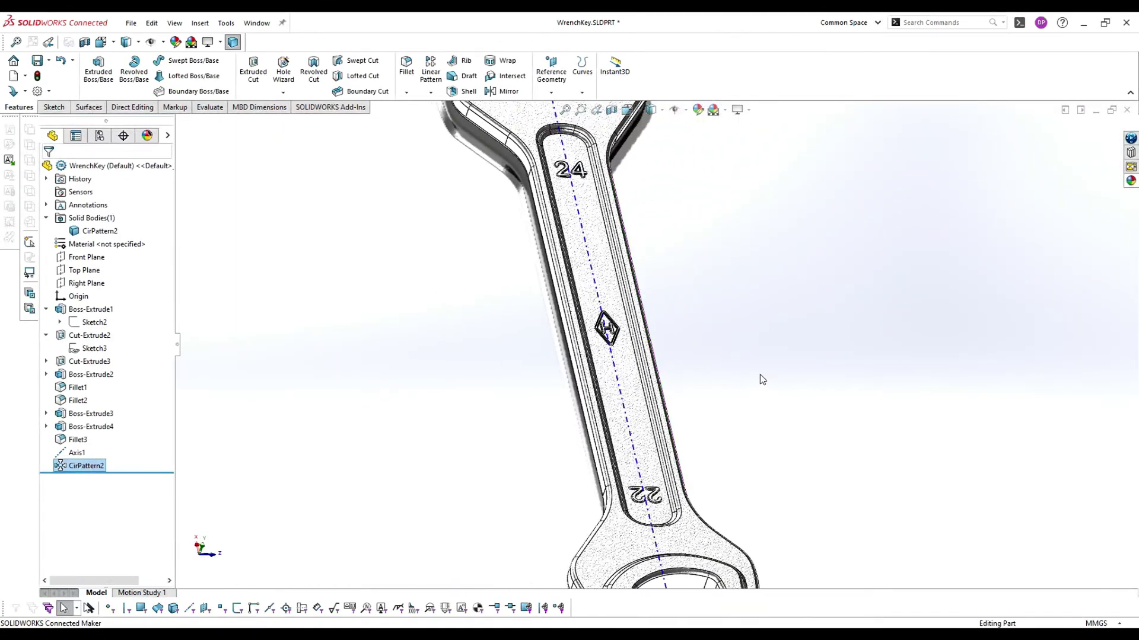
left_click(638, 111)
left_click(662, 111)
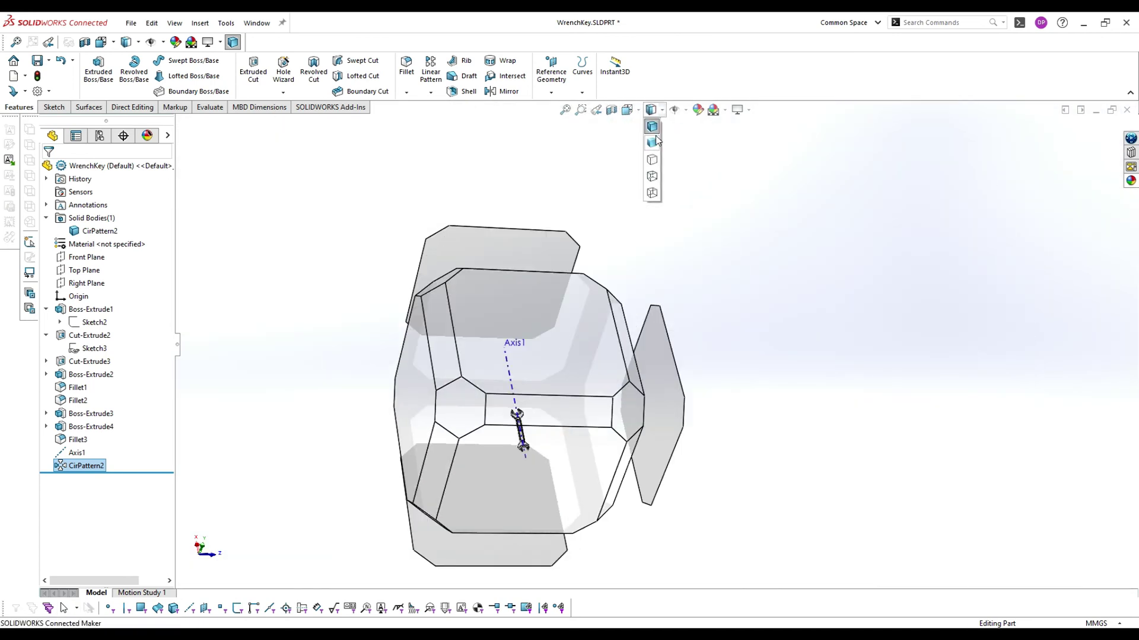
left_click(655, 141)
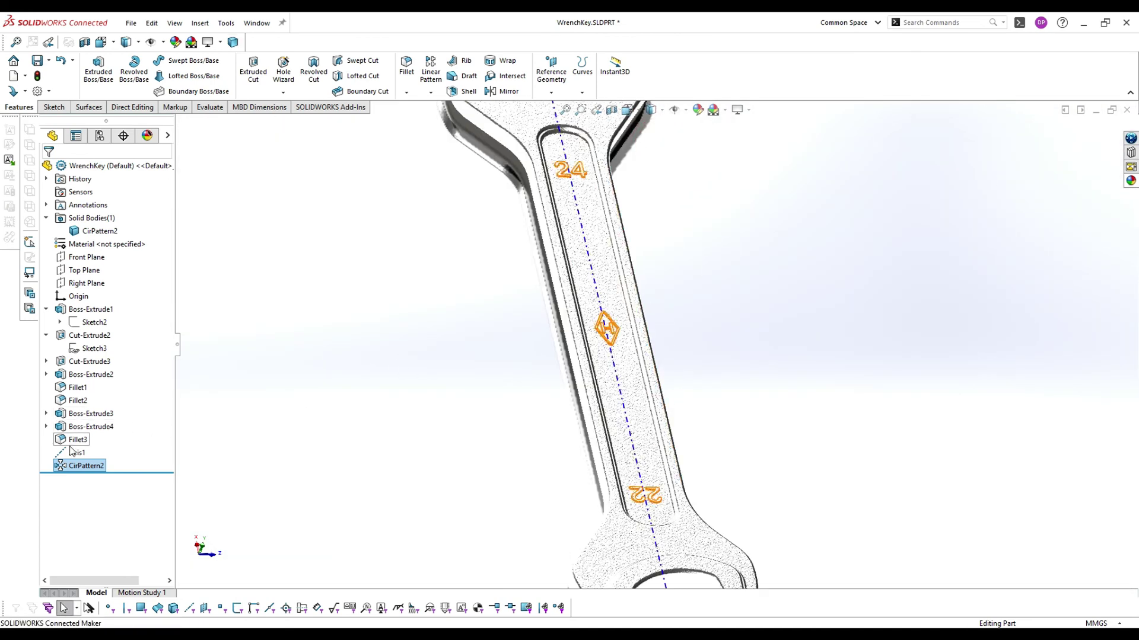
scroll(640, 375, "down", 2)
middle_click_drag(644, 376, 650, 475)
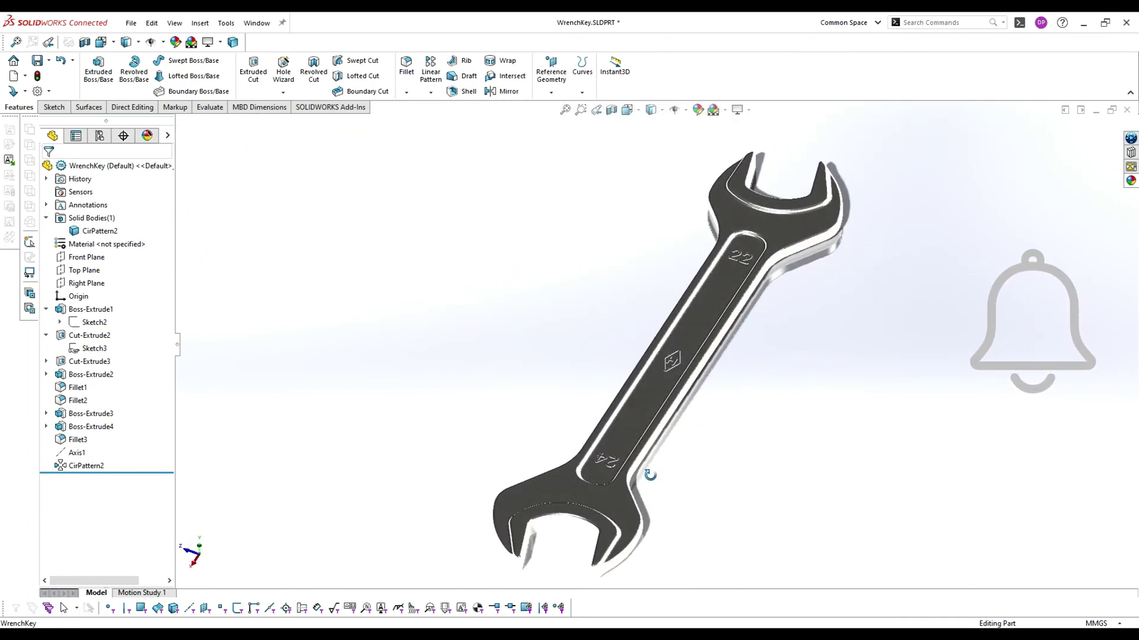